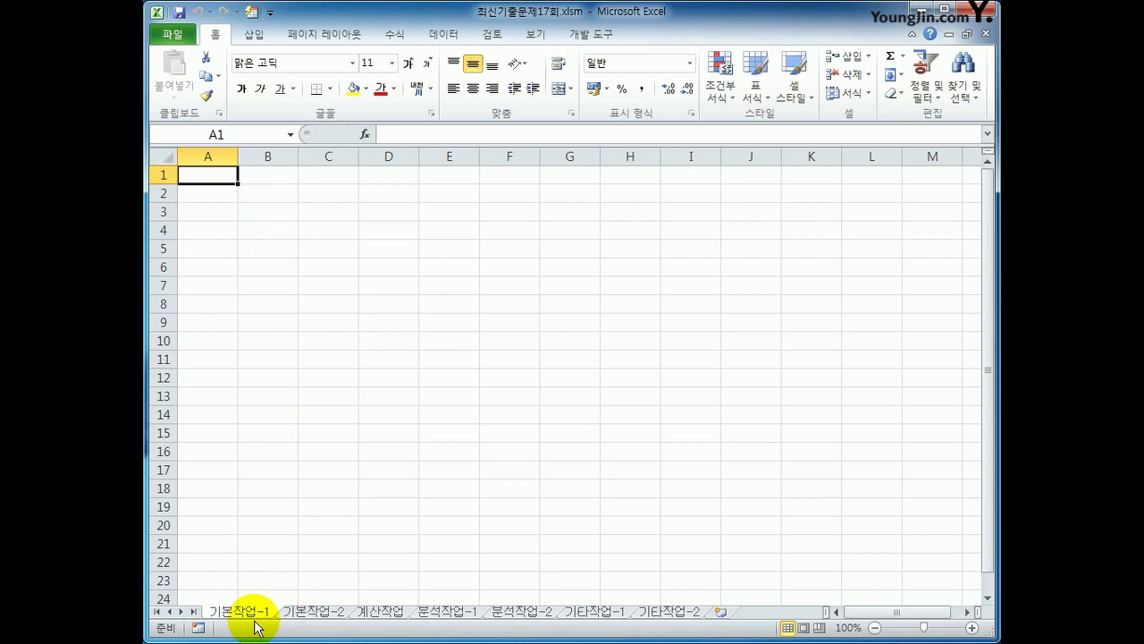
- Start a Microsoft Query import at cell B3 using MS Access Database as the data source
{"action": "left_click", "coordinate": [279, 216]}
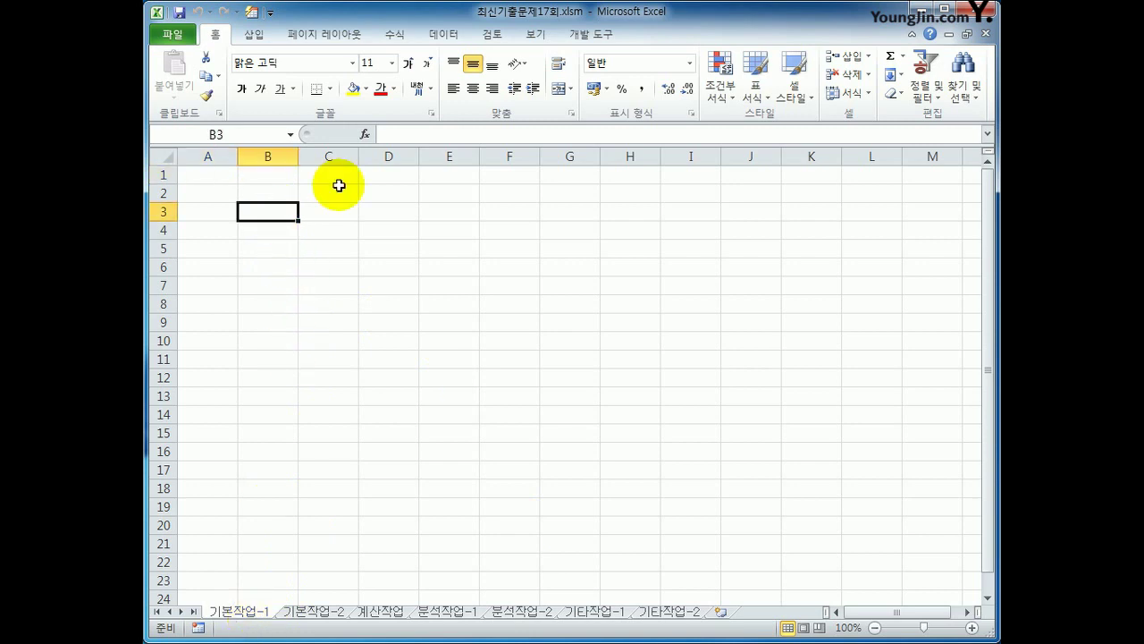
{"action": "left_click", "coordinate": [445, 35]}
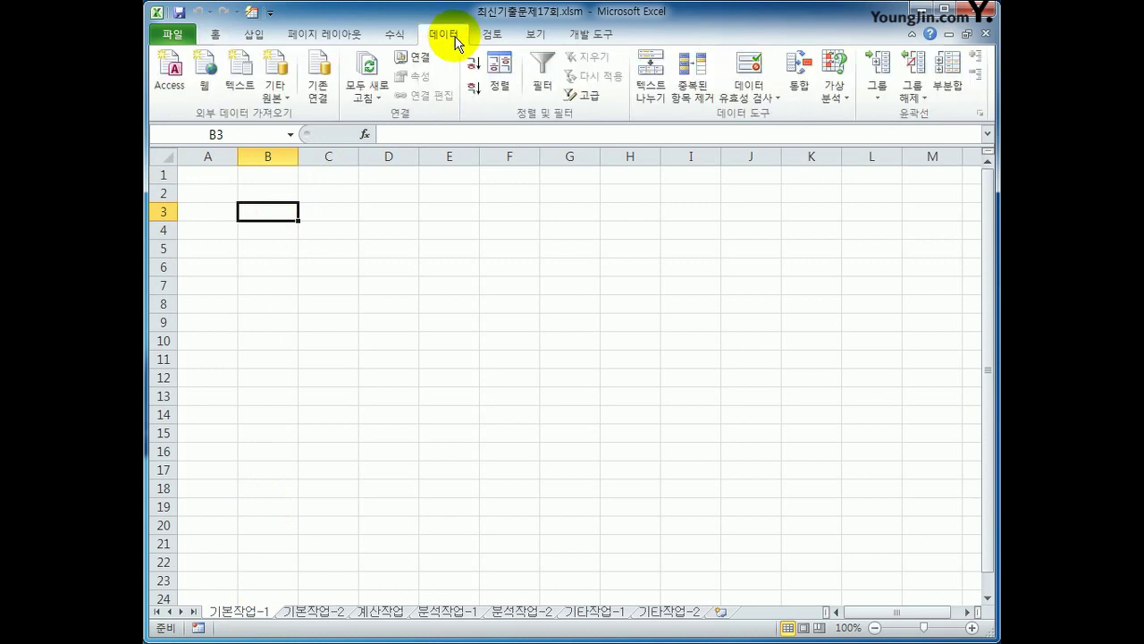
{"action": "left_click", "coordinate": [286, 102]}
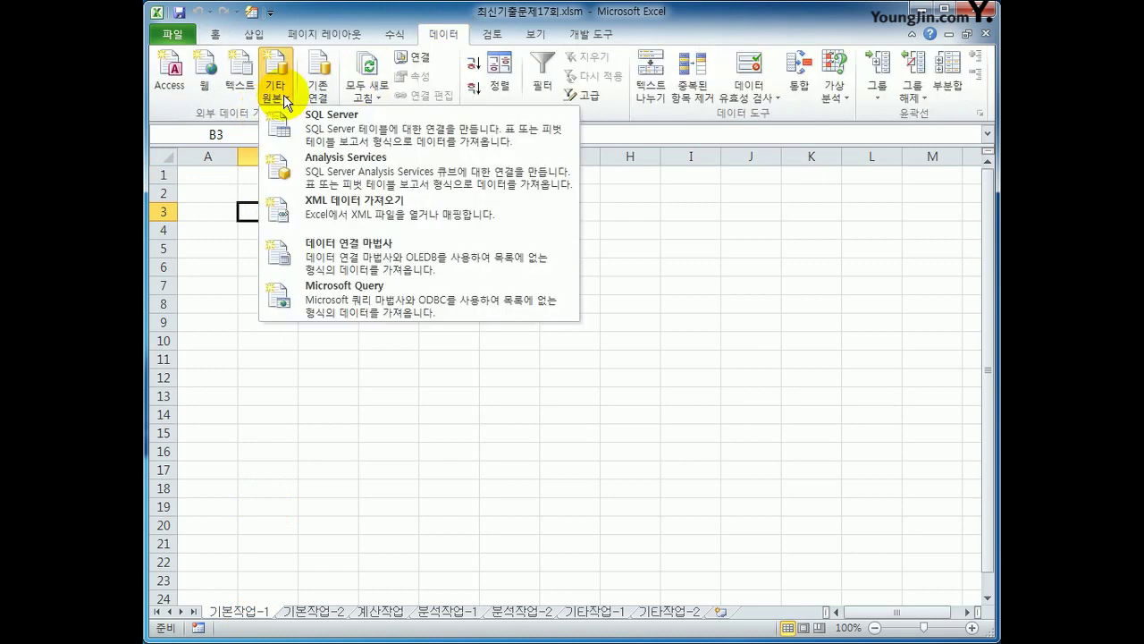
{"action": "left_click", "coordinate": [380, 308]}
{"action": "left_click_drag", "start_coordinate": [350, 258], "coordinate": [652, 255]}
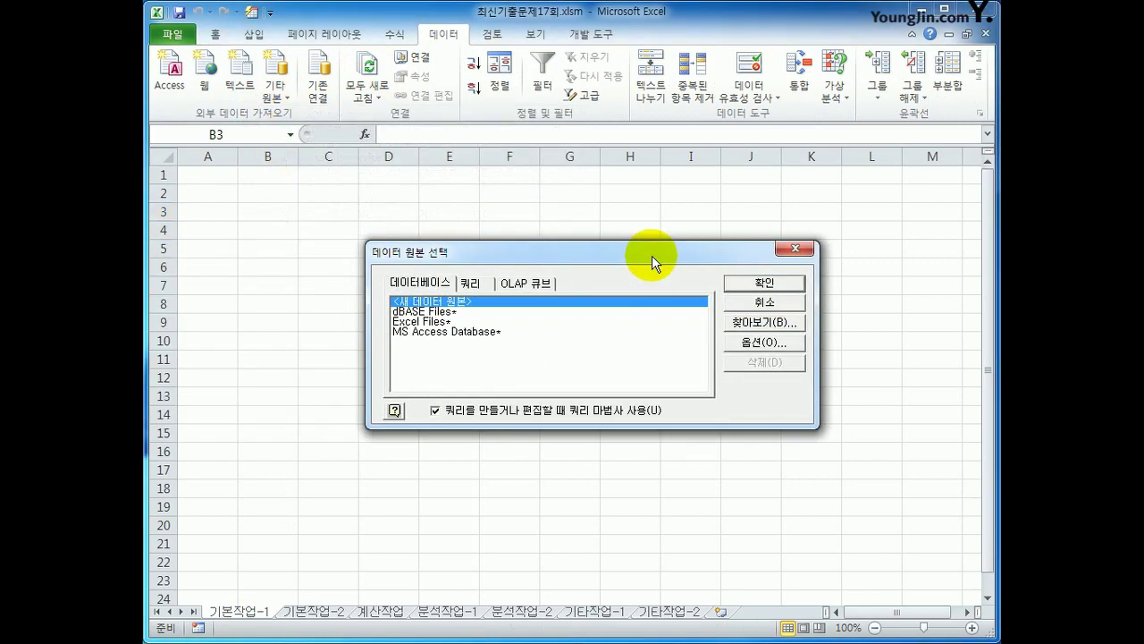
{"action": "left_click", "coordinate": [542, 322]}
{"action": "left_click", "coordinate": [540, 333]}
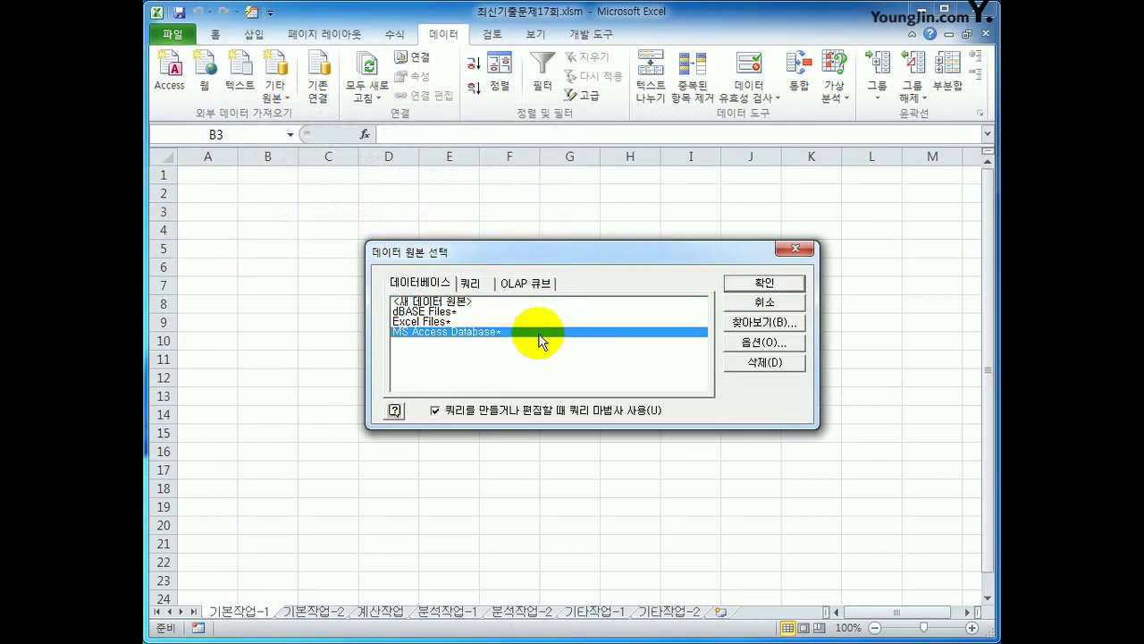
{"action": "left_click", "coordinate": [751, 282]}
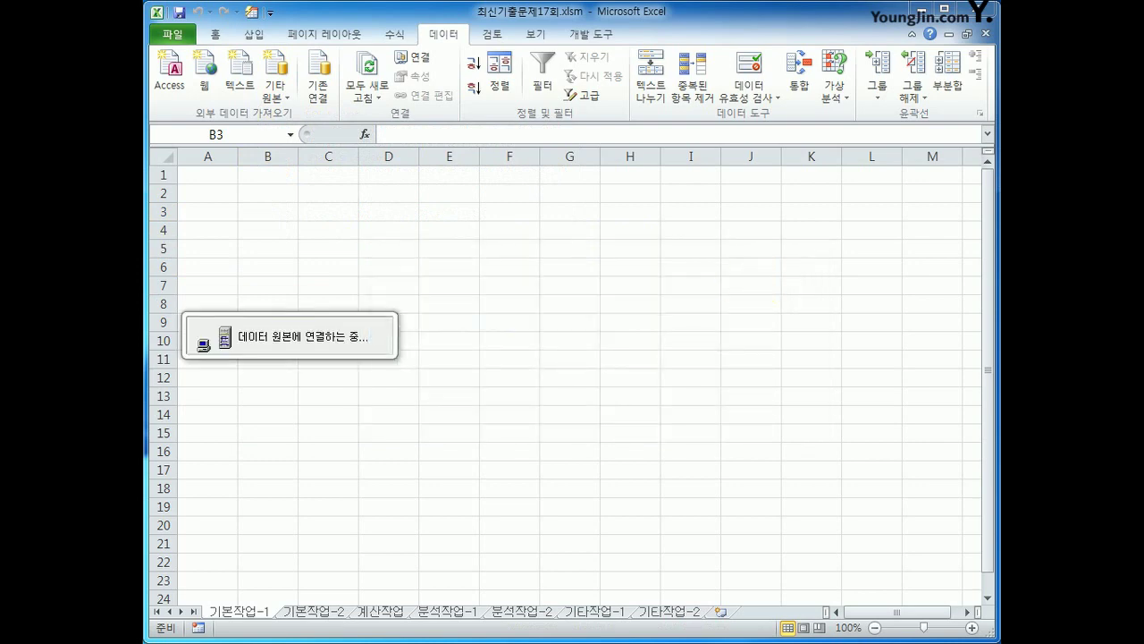
- Choose 장난감렌탈.accdb in the 기출문제 folder as the database to query
{"action": "left_click_drag", "start_coordinate": [474, 123], "coordinate": [753, 224]}
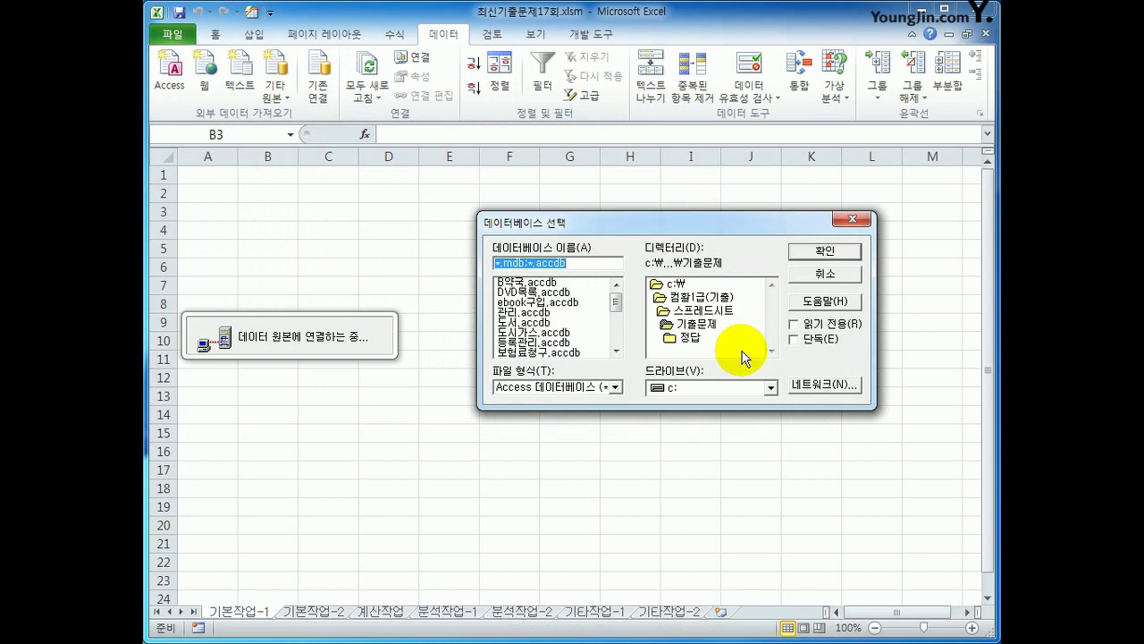
{"action": "left_click_drag", "start_coordinate": [617, 304], "coordinate": [618, 323]}
{"action": "left_click", "coordinate": [584, 353]}
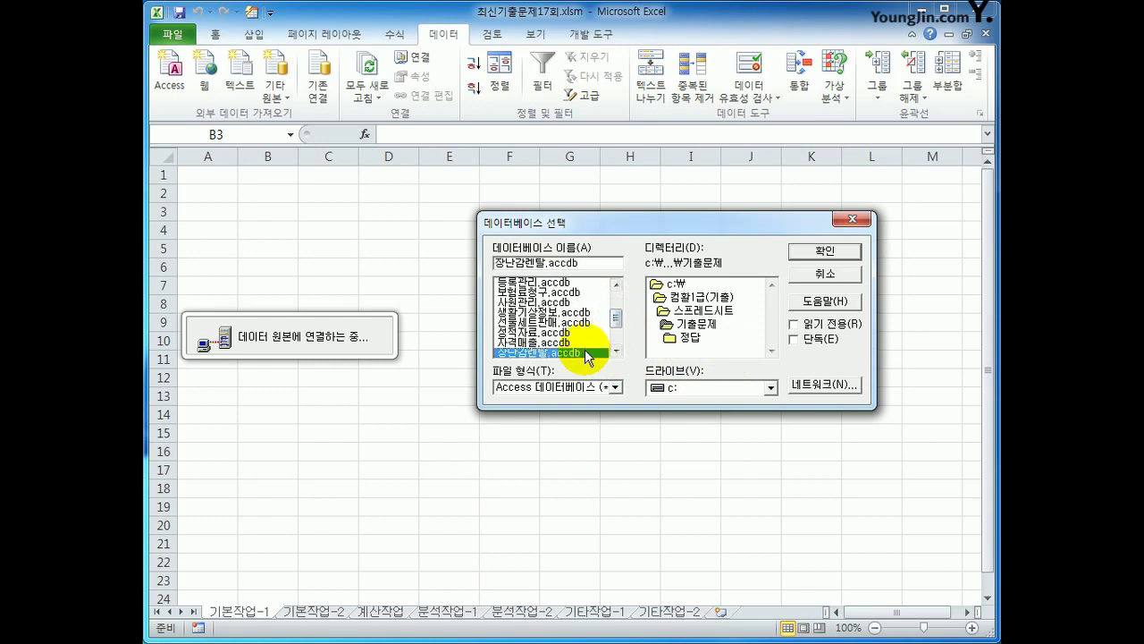
{"action": "left_click", "coordinate": [795, 250]}
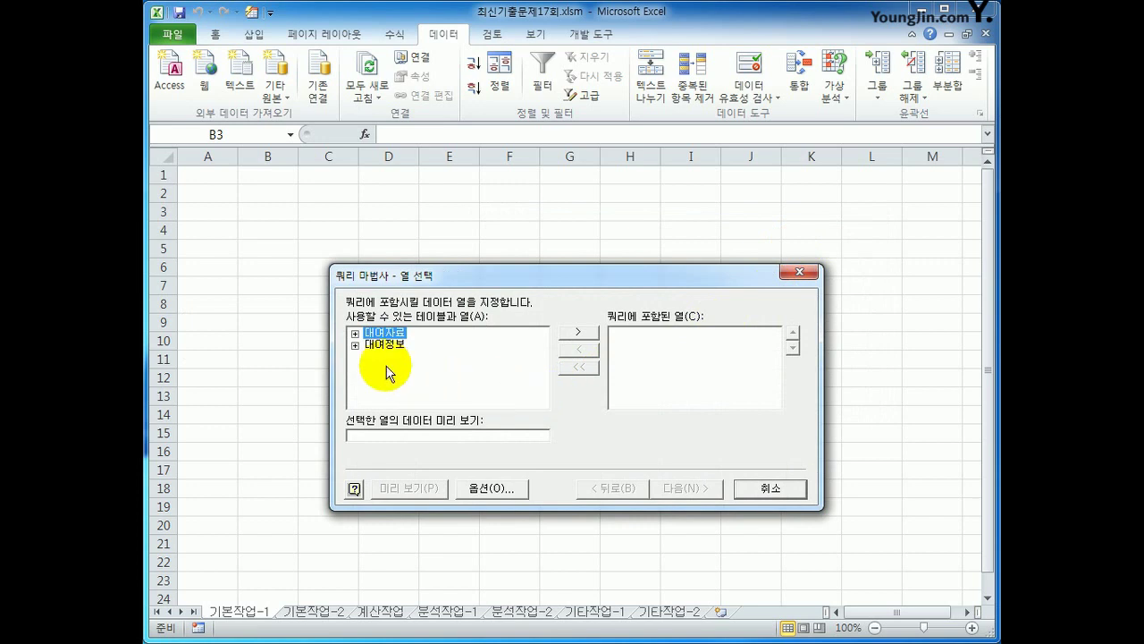
- Add 대여ID, 고객코드, 고객명, 장난감ID, 장난감이름, 대여일자, 대여기간, 1회대여료 and 적립포인트 from the 대여정보 table to the query
{"action": "left_click", "coordinate": [385, 345]}
{"action": "double_click", "coordinate": [385, 345]}
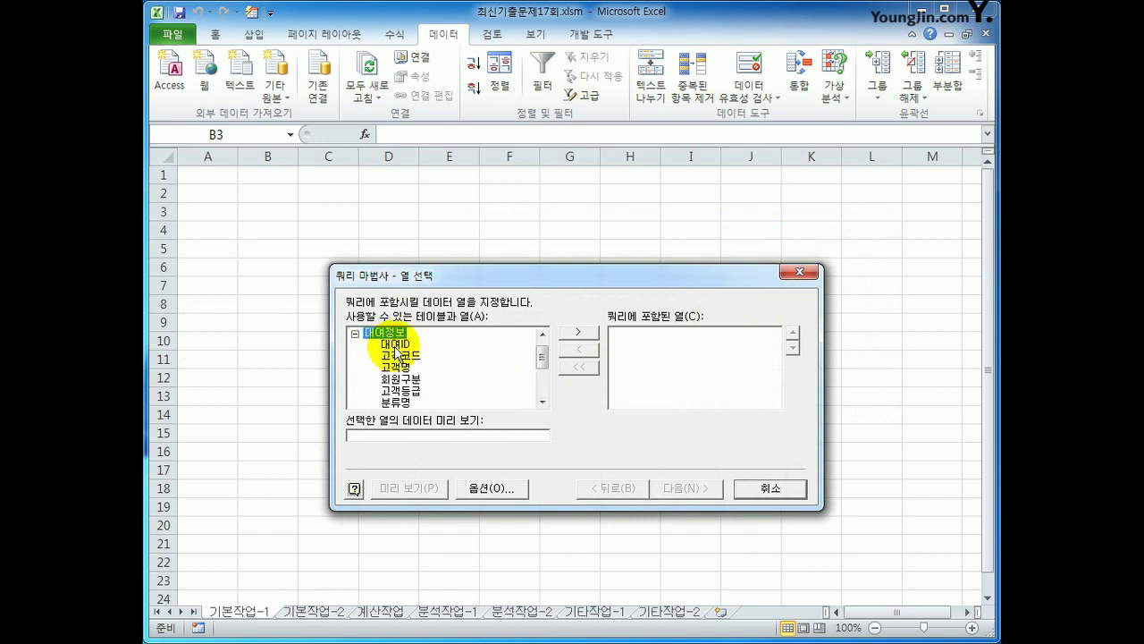
{"action": "left_click", "coordinate": [393, 345]}
{"action": "double_click", "coordinate": [398, 346]}
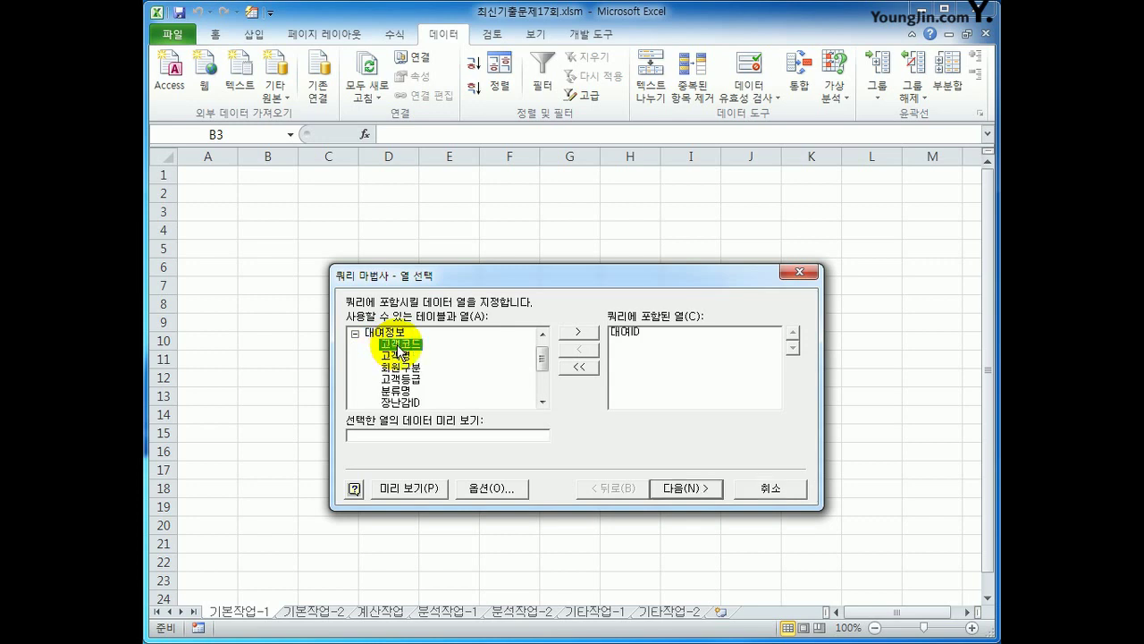
{"action": "double_click", "coordinate": [399, 345]}
{"action": "double_click", "coordinate": [399, 346]}
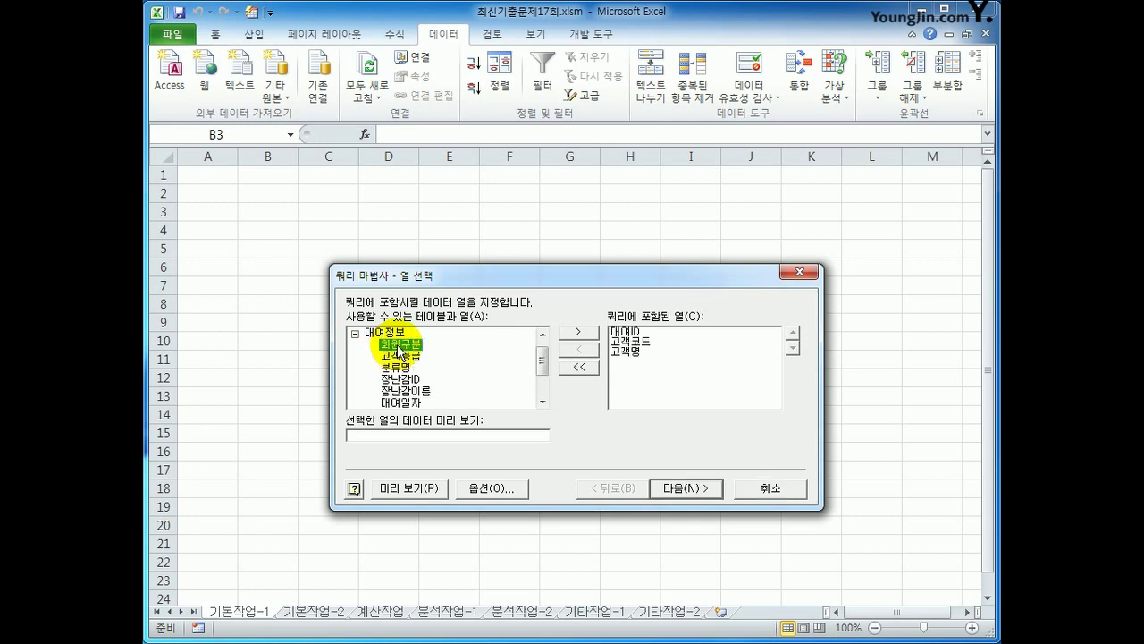
{"action": "double_click", "coordinate": [407, 380]}
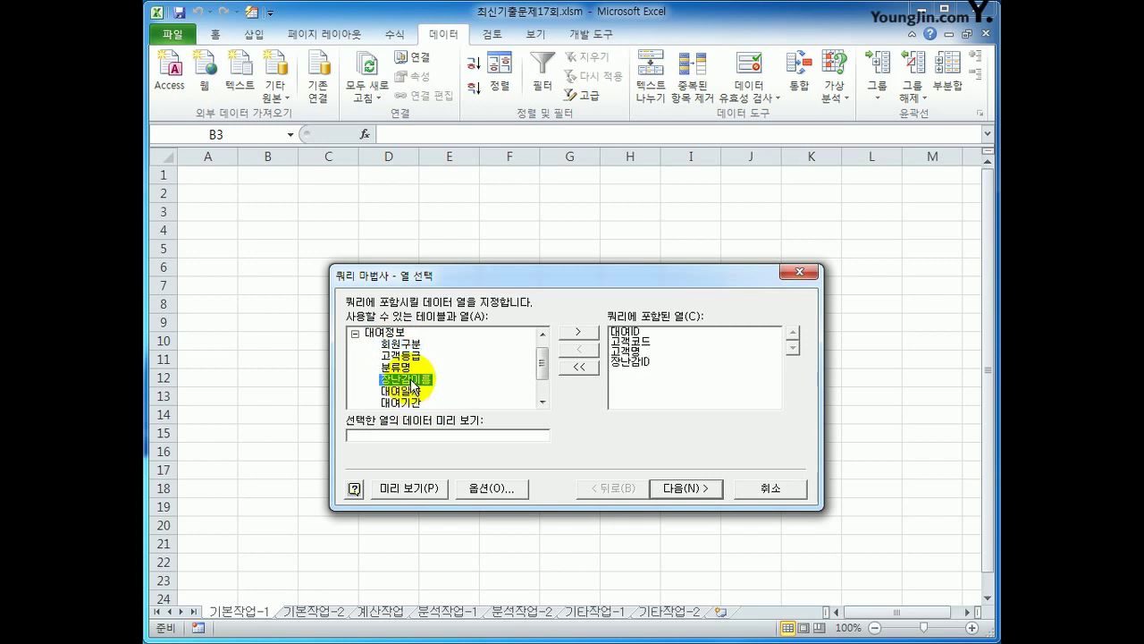
{"action": "double_click", "coordinate": [406, 380]}
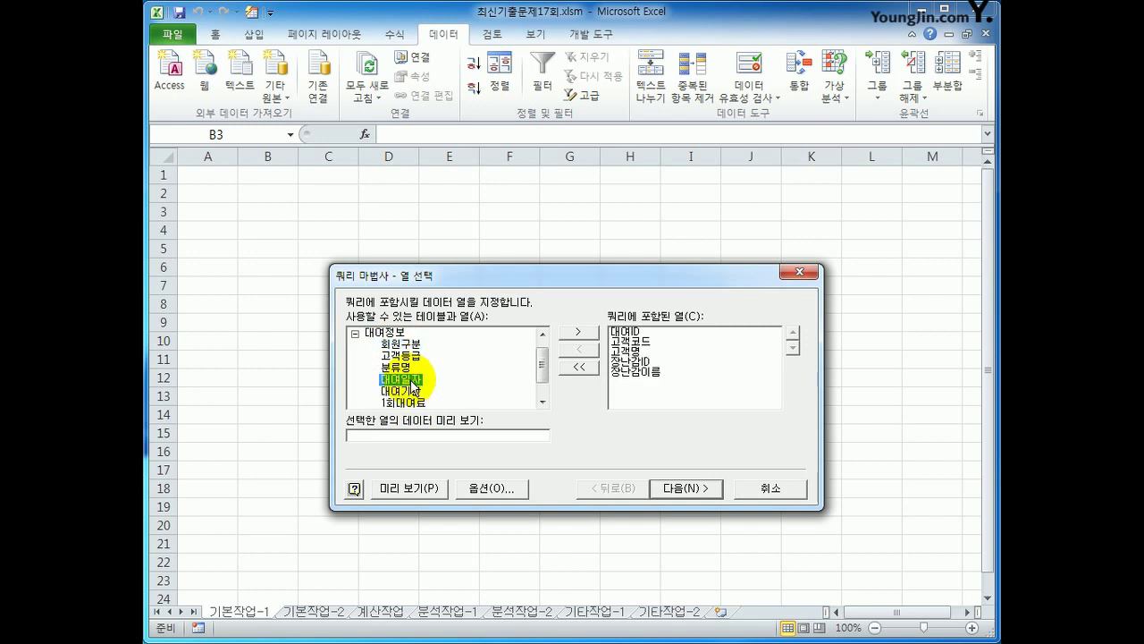
{"action": "double_click", "coordinate": [407, 380]}
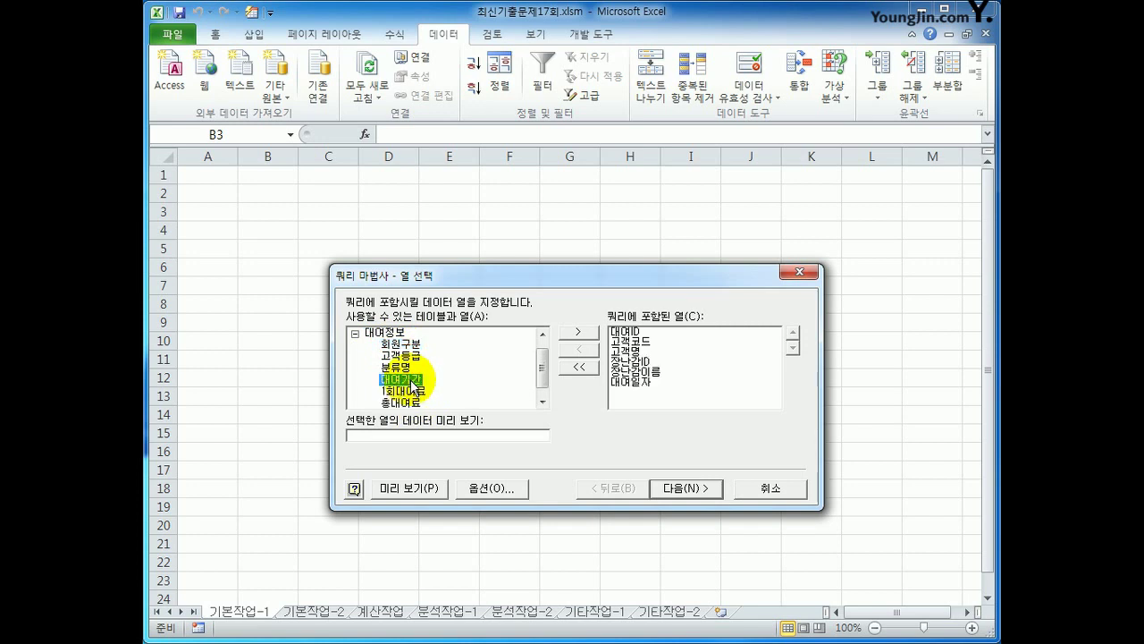
{"action": "double_click", "coordinate": [410, 382]}
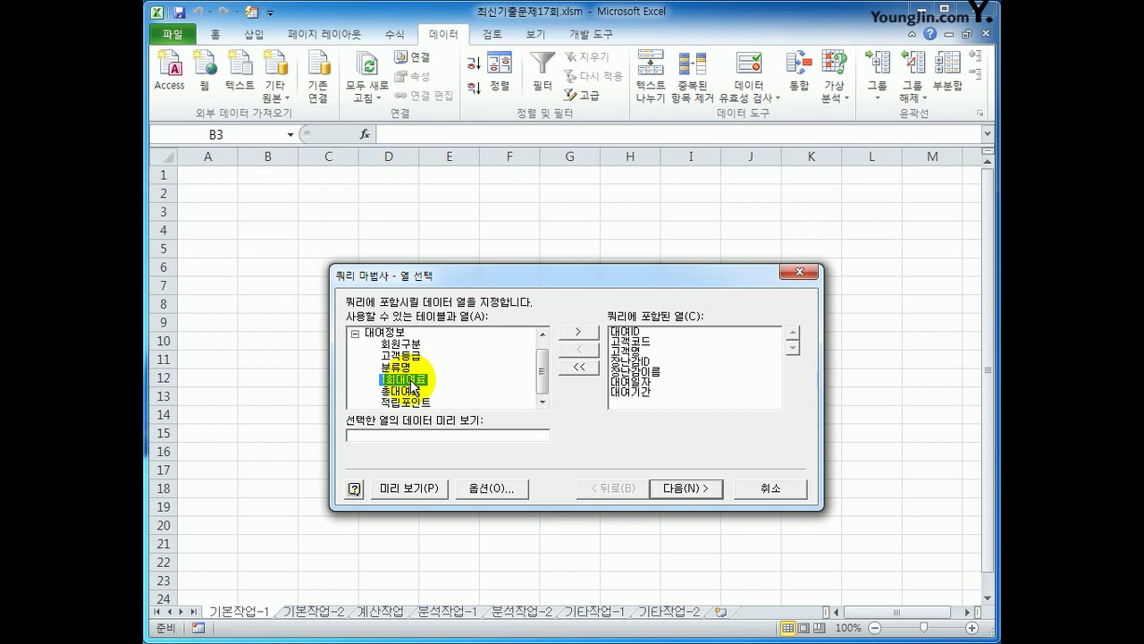
{"action": "double_click", "coordinate": [412, 382]}
{"action": "double_click", "coordinate": [412, 403]}
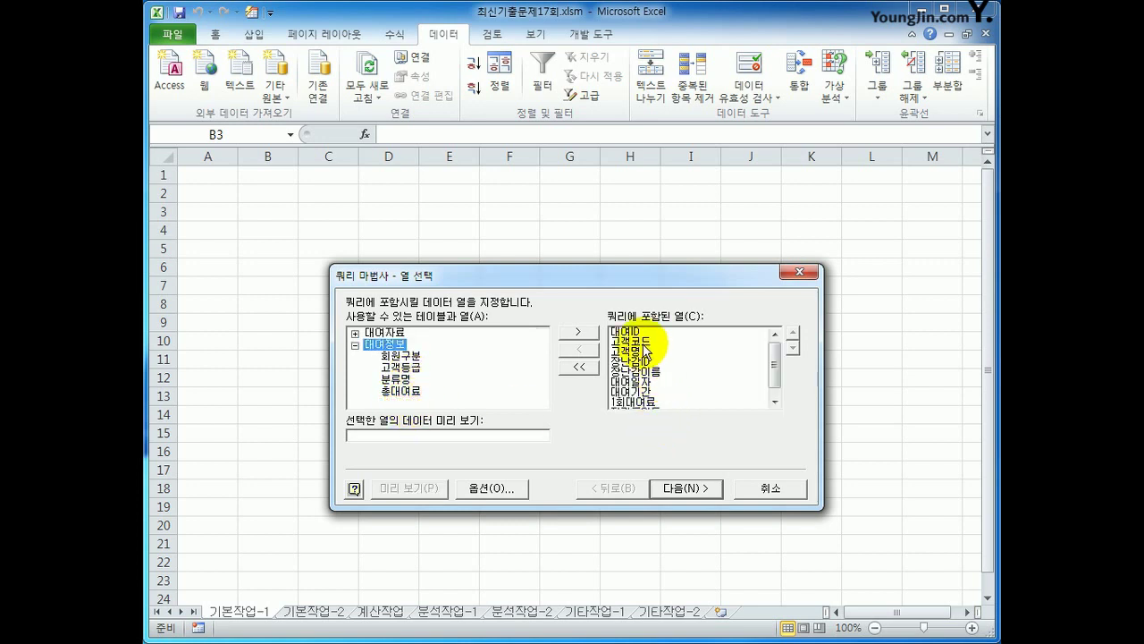
- Check the order of the columns included in the query, from 대여ID down to 적립포인트
{"action": "left_click", "coordinate": [640, 334]}
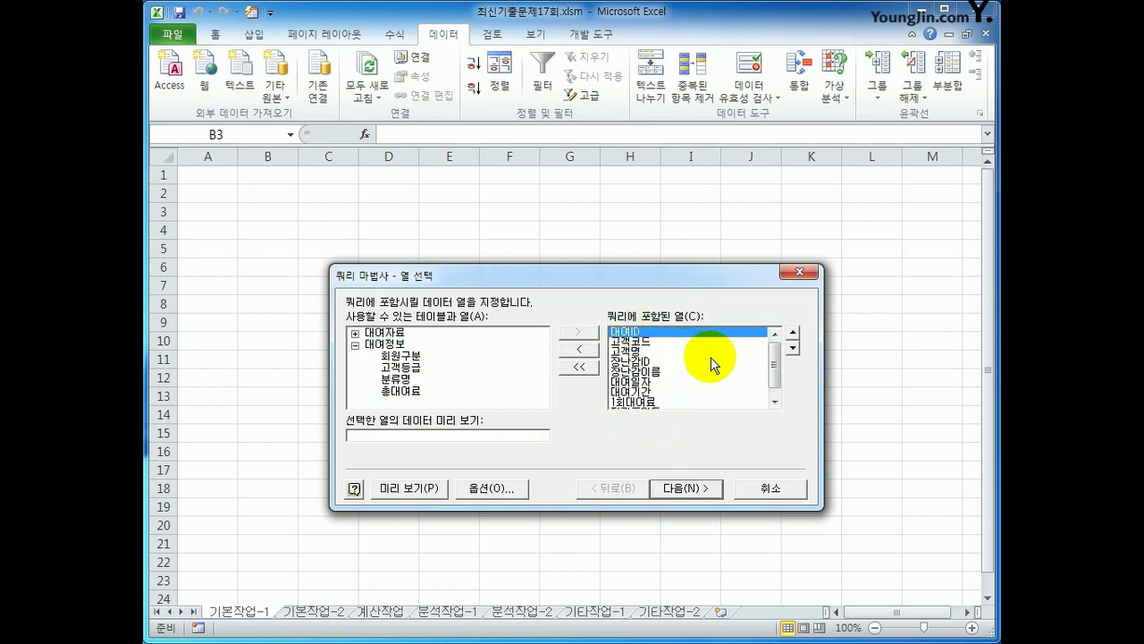
{"action": "left_click", "coordinate": [638, 343]}
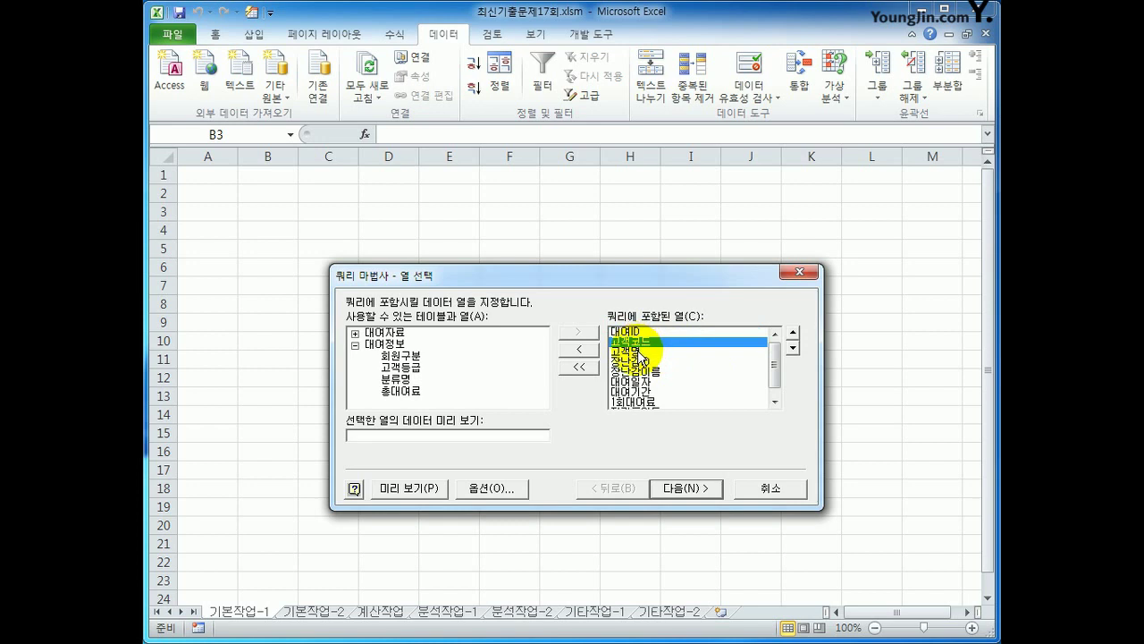
{"action": "left_click", "coordinate": [640, 352]}
{"action": "left_click", "coordinate": [643, 362]}
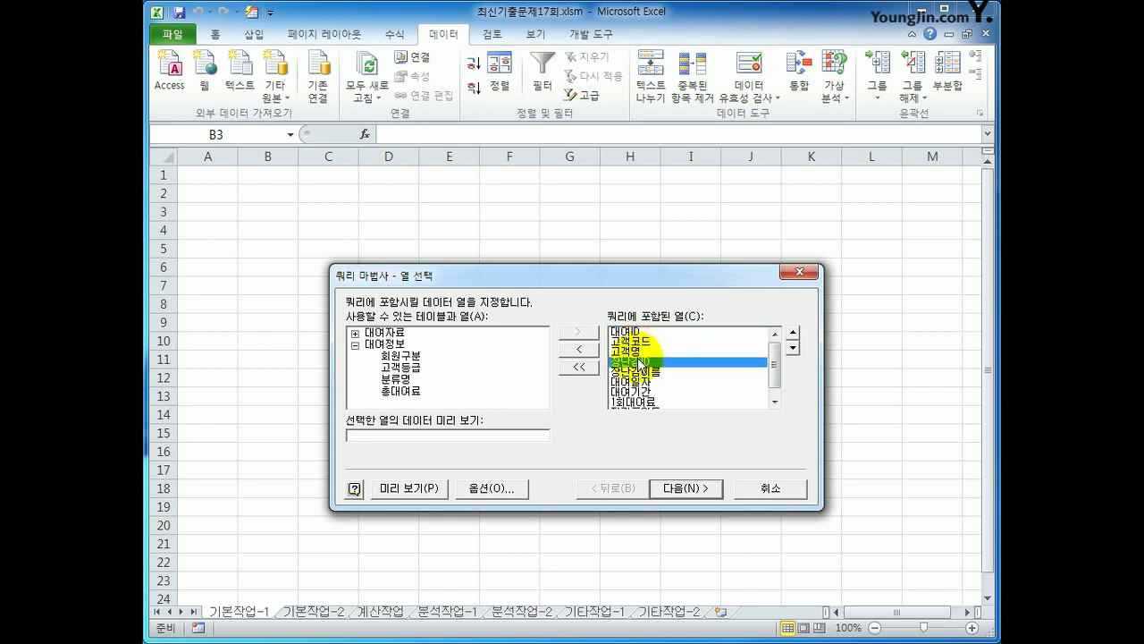
{"action": "left_click", "coordinate": [639, 371]}
{"action": "left_click", "coordinate": [645, 382]}
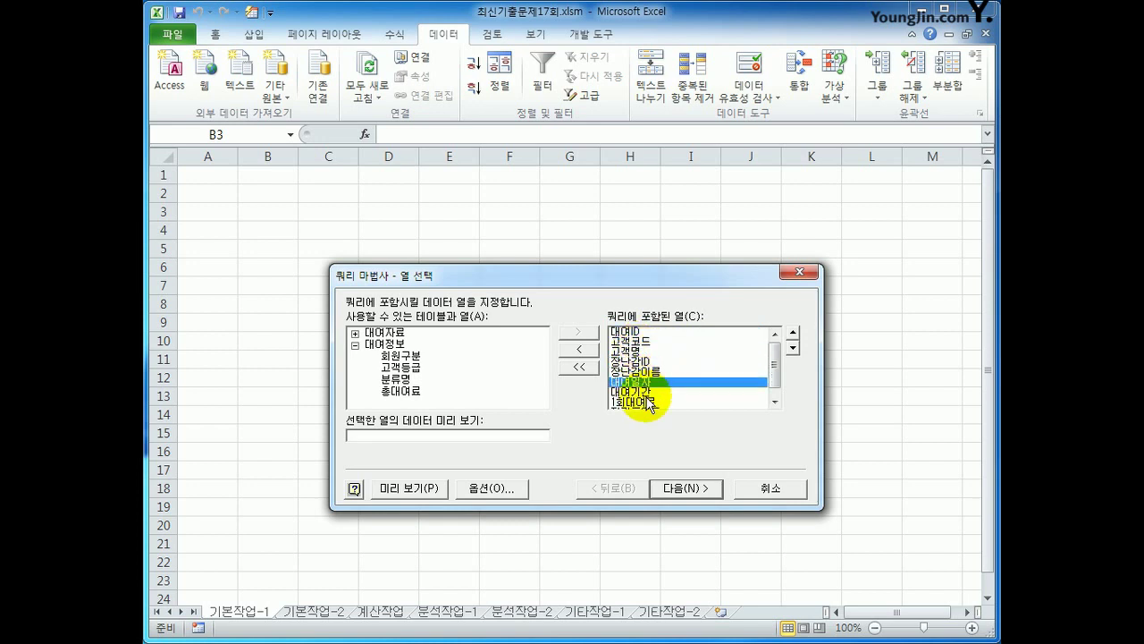
{"action": "left_click", "coordinate": [645, 392]}
{"action": "left_click", "coordinate": [640, 402]}
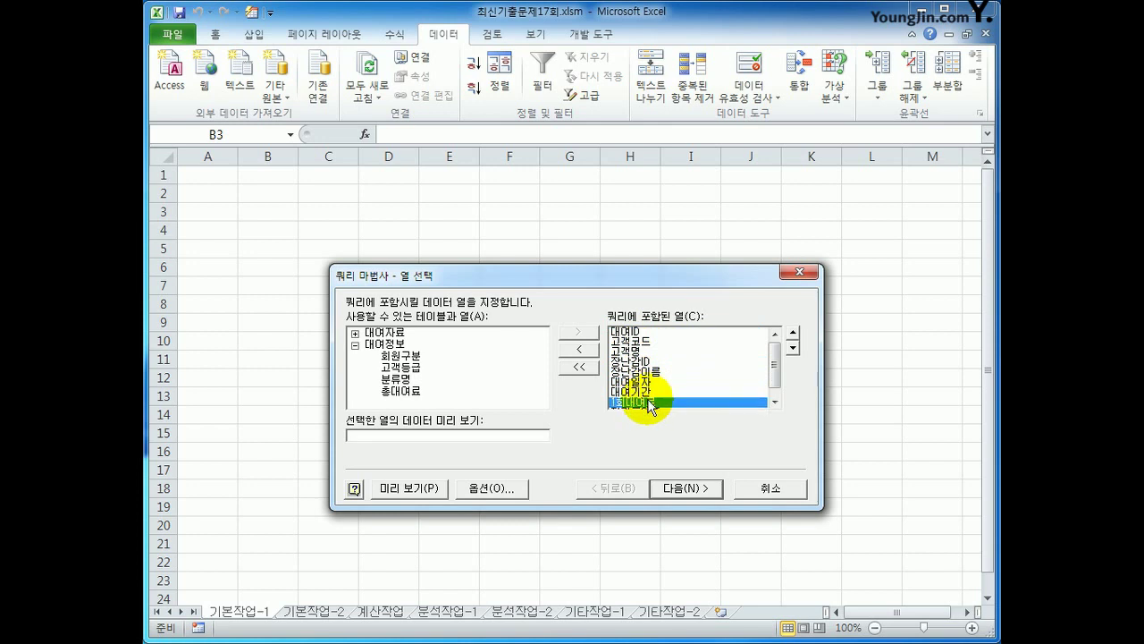
{"action": "left_click", "coordinate": [775, 402]}
{"action": "left_click", "coordinate": [688, 403]}
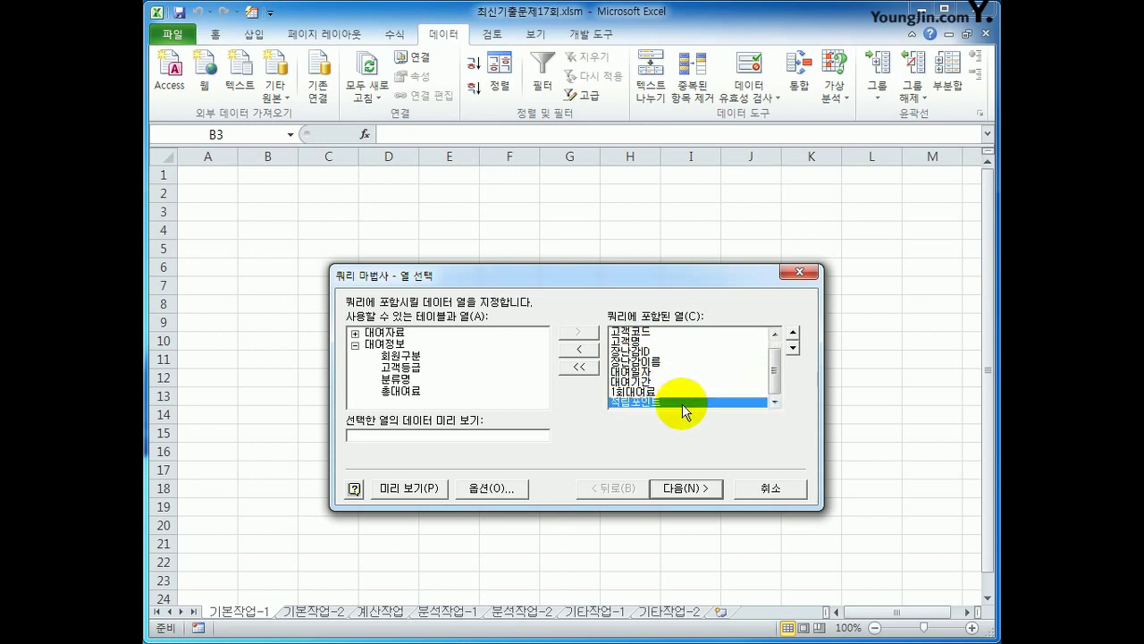
- Filter the query to rows where 대여기간 is greater than or equal to 3
{"action": "left_click", "coordinate": [662, 490]}
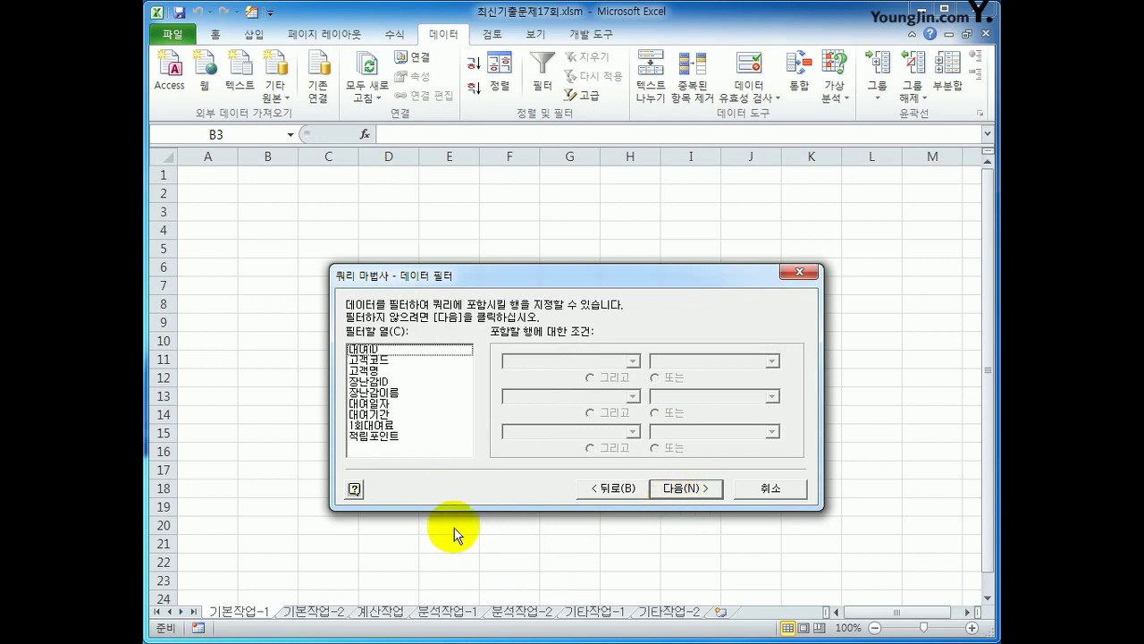
{"action": "left_click", "coordinate": [404, 416]}
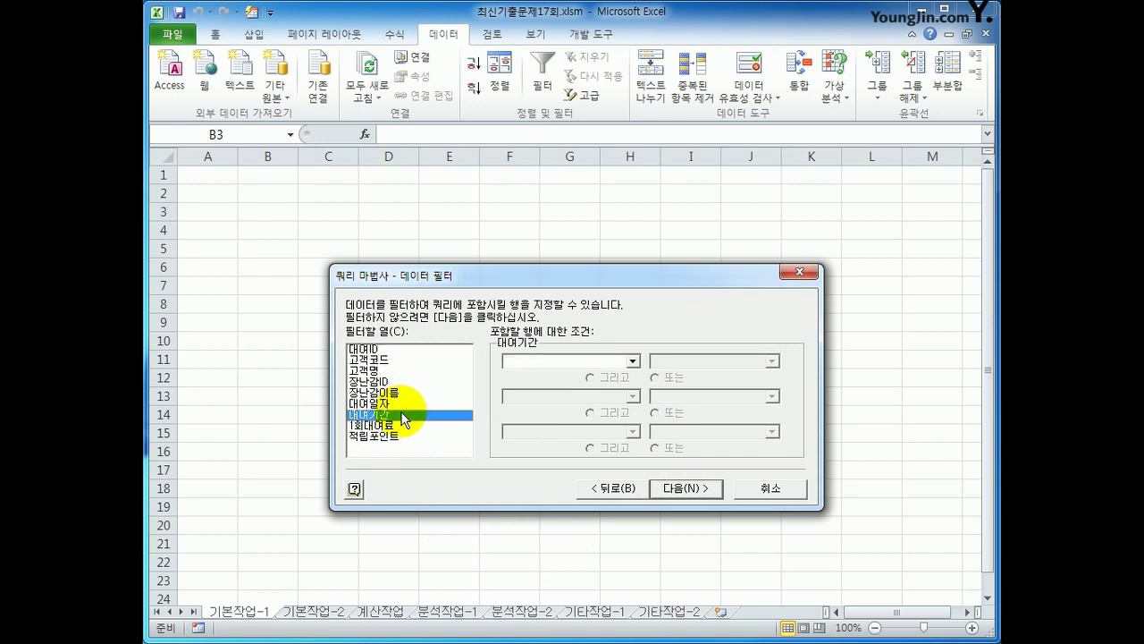
{"action": "left_click", "coordinate": [632, 361]}
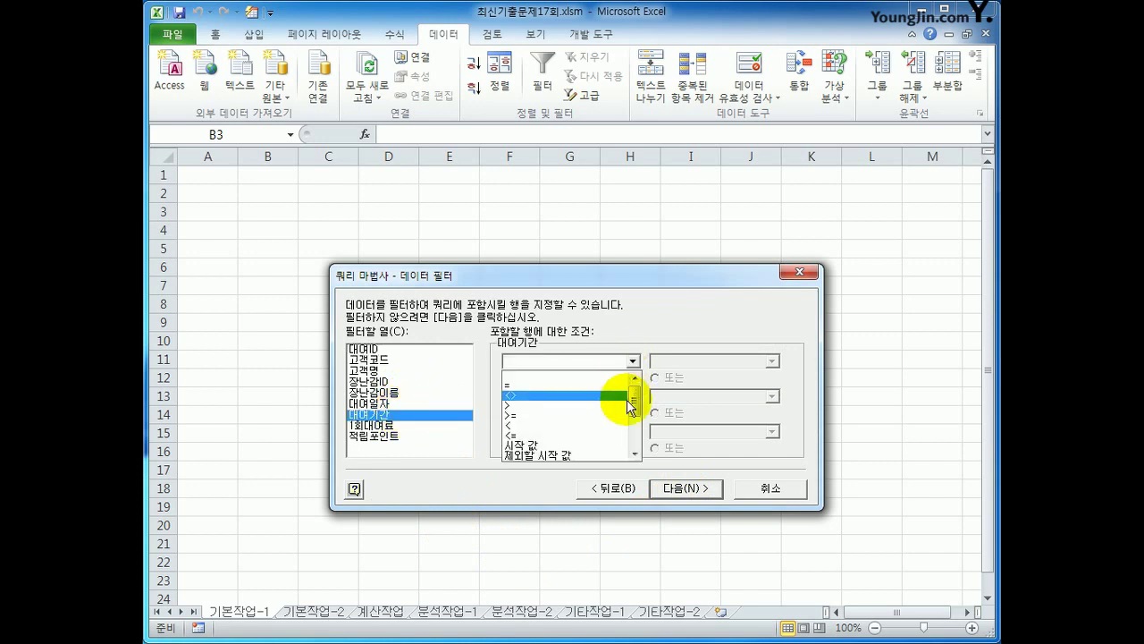
{"action": "left_click", "coordinate": [631, 416]}
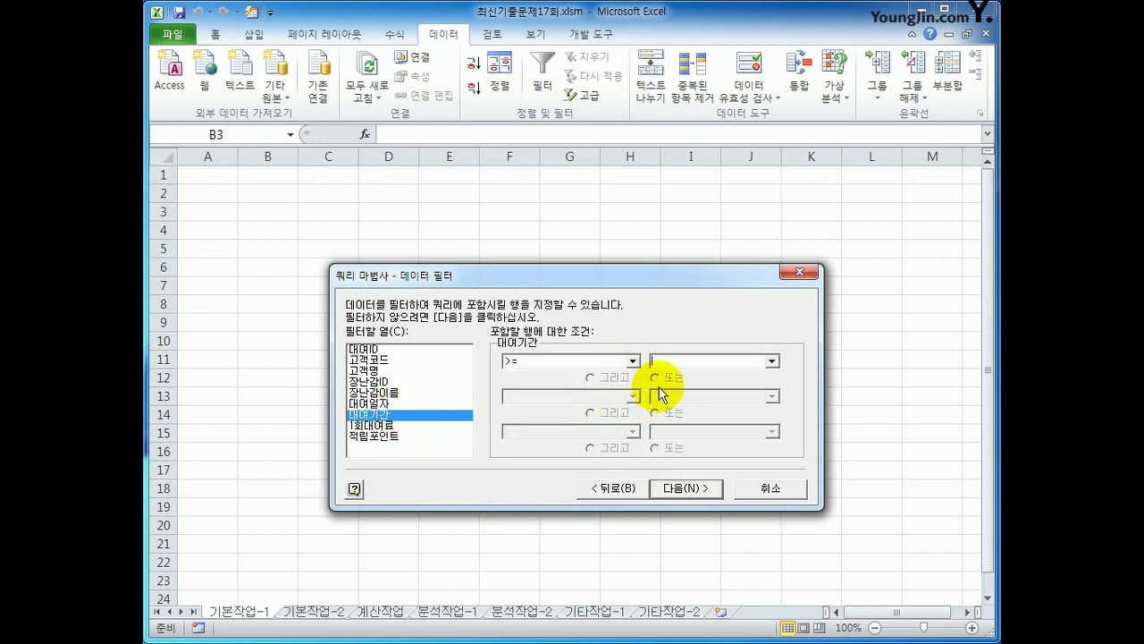
{"action": "type", "text": "3"}
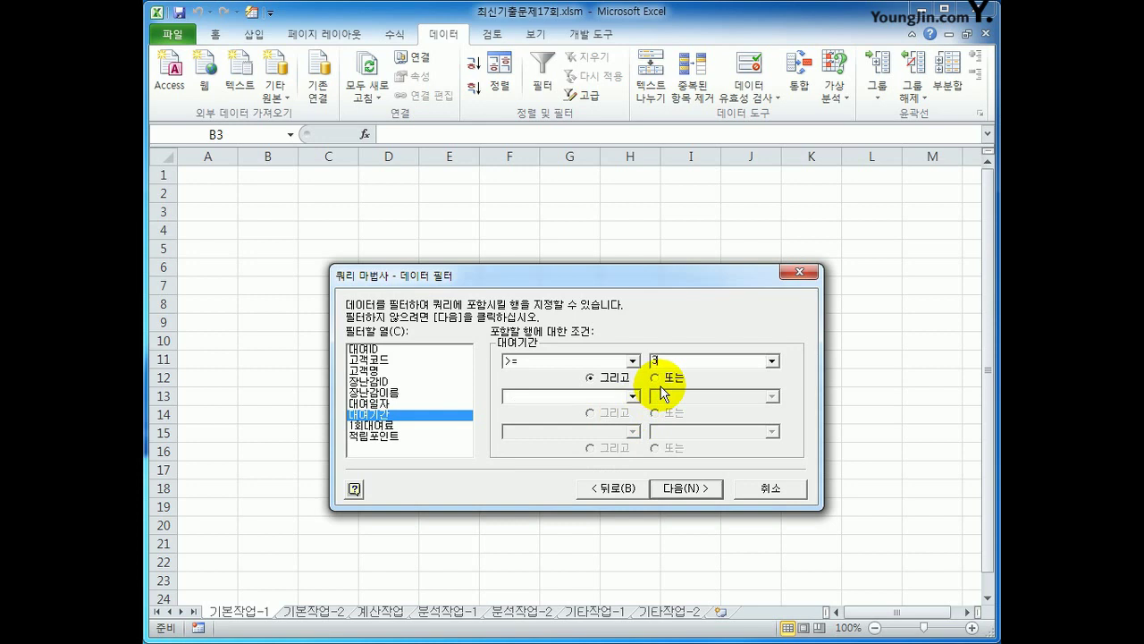
- Add a filter condition of 1회대여료 greater than or equal to 15000 and recheck the 대여기간 condition
{"action": "left_click", "coordinate": [407, 425]}
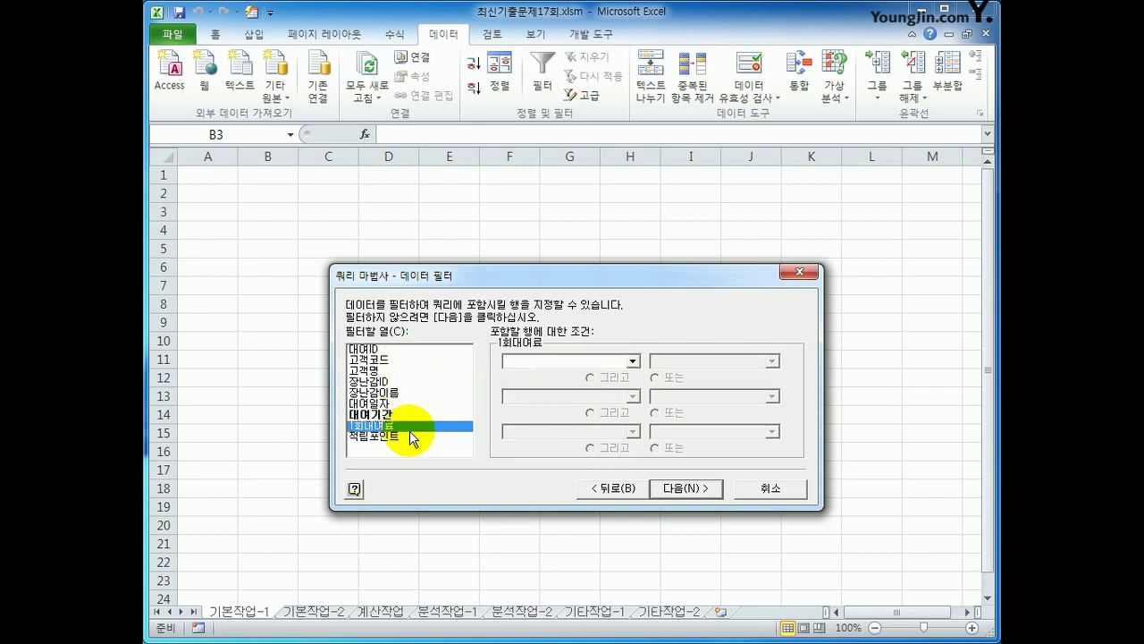
{"action": "left_click", "coordinate": [536, 360]}
{"action": "left_click", "coordinate": [534, 426]}
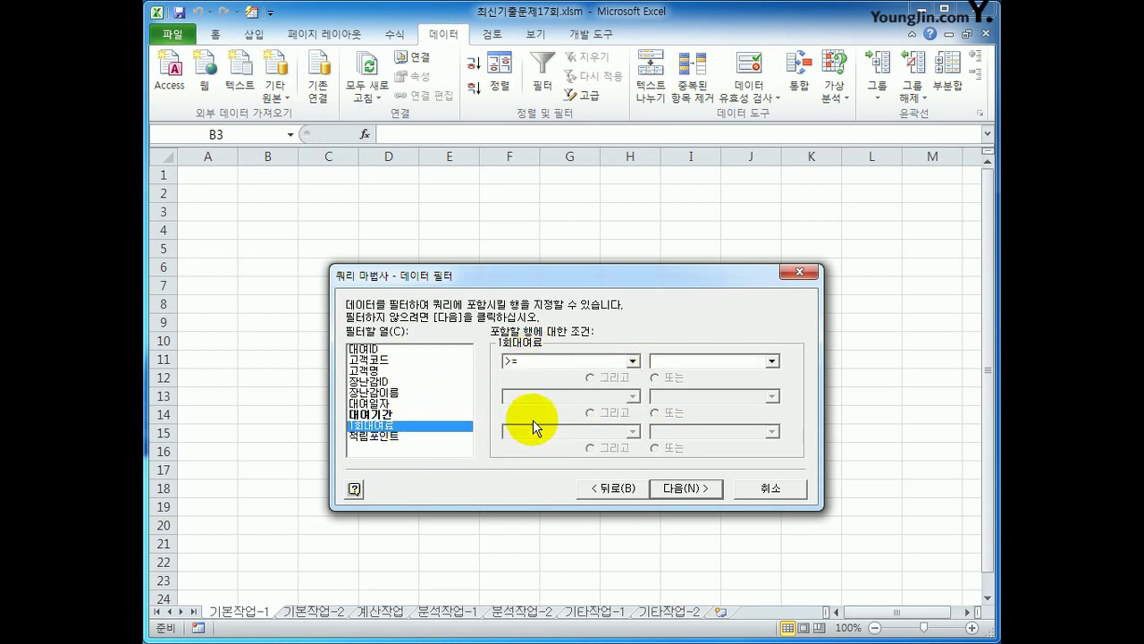
{"action": "key", "text": "Tab"}
{"action": "type", "text": "15000"}
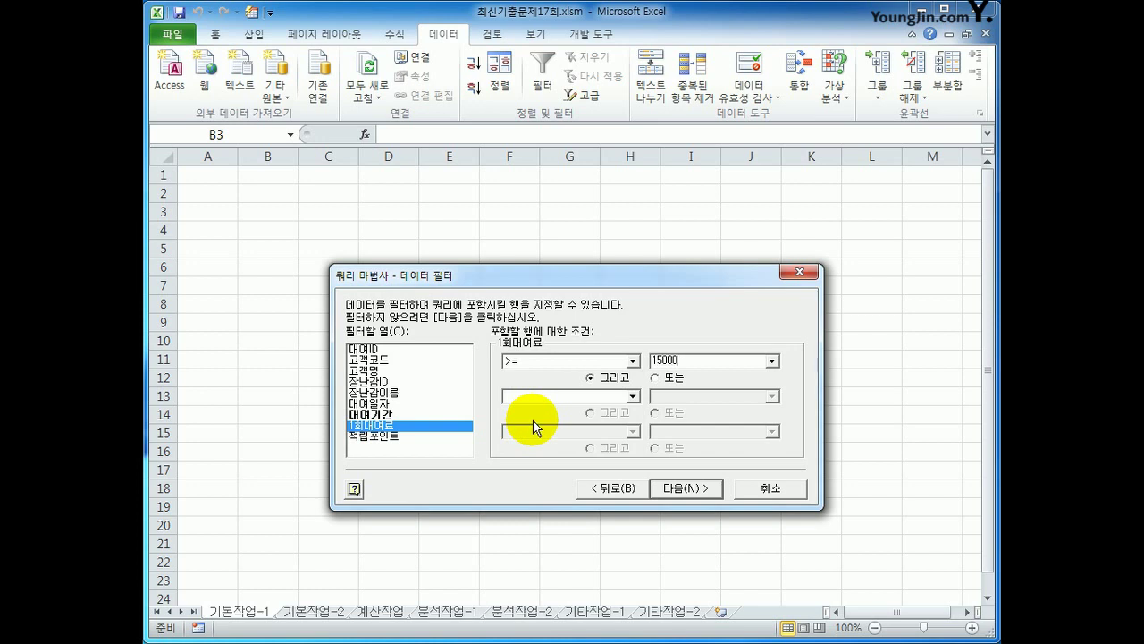
{"action": "left_click", "coordinate": [421, 420]}
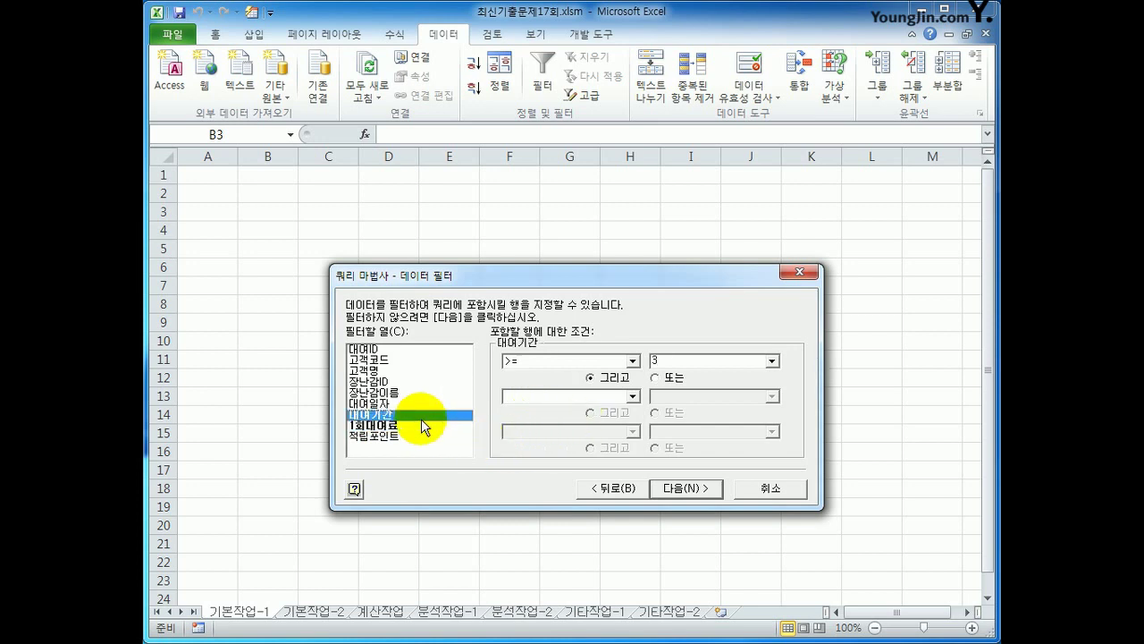
- Sort the query by 대여일자 in descending order, with 고객명 in ascending order as the second key
{"action": "left_click", "coordinate": [672, 490]}
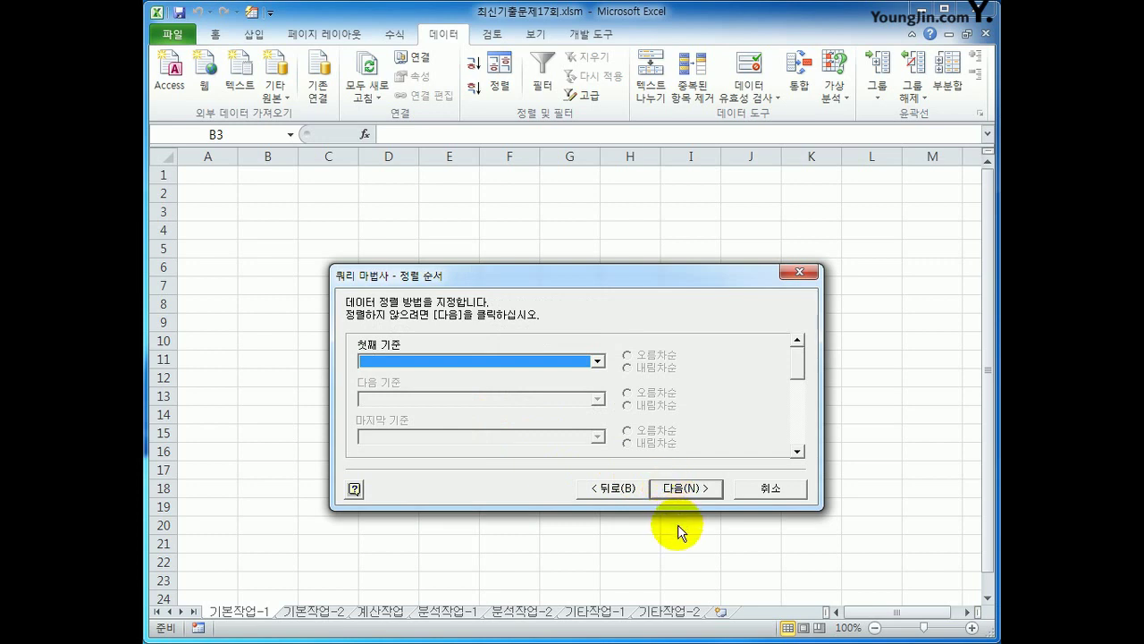
{"action": "left_click", "coordinate": [597, 360]}
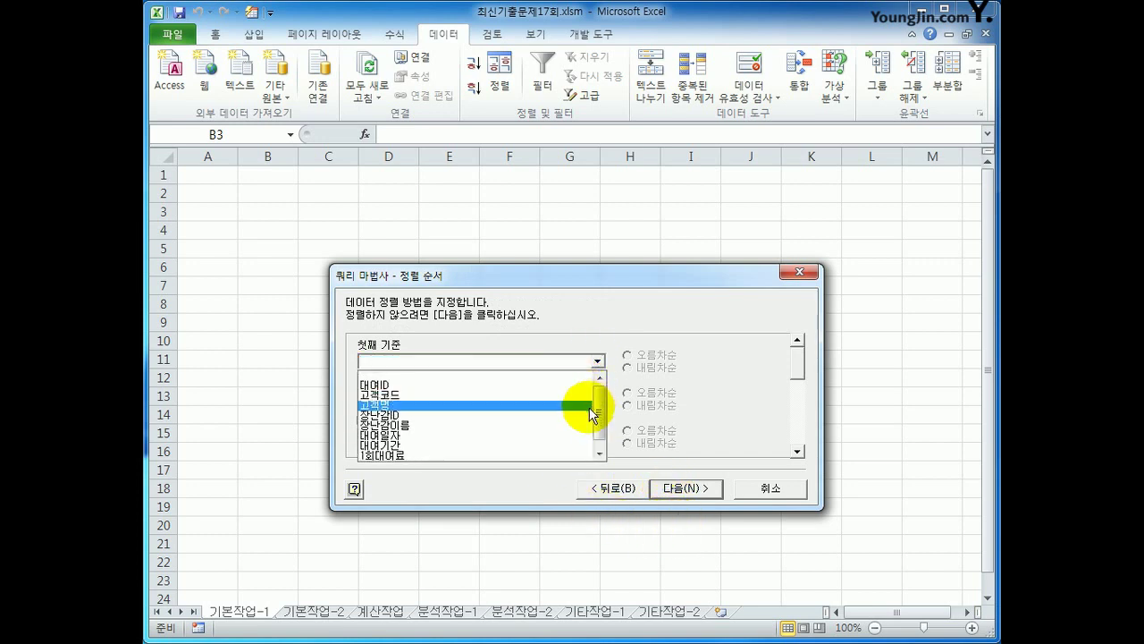
{"action": "left_click", "coordinate": [585, 436]}
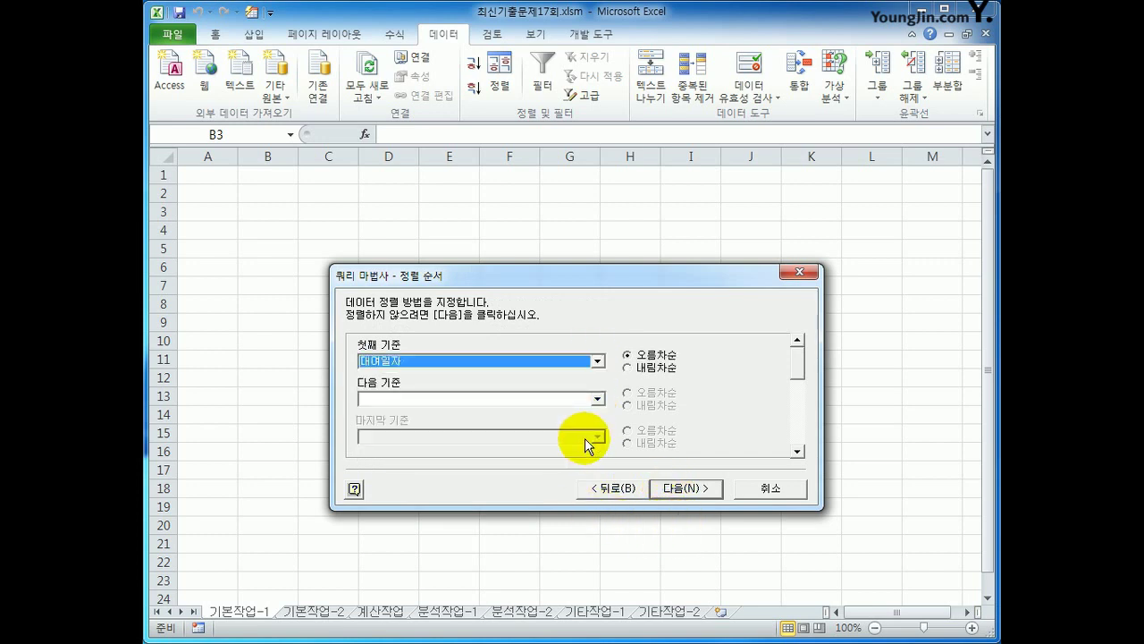
{"action": "left_click", "coordinate": [628, 367]}
{"action": "left_click", "coordinate": [597, 398]}
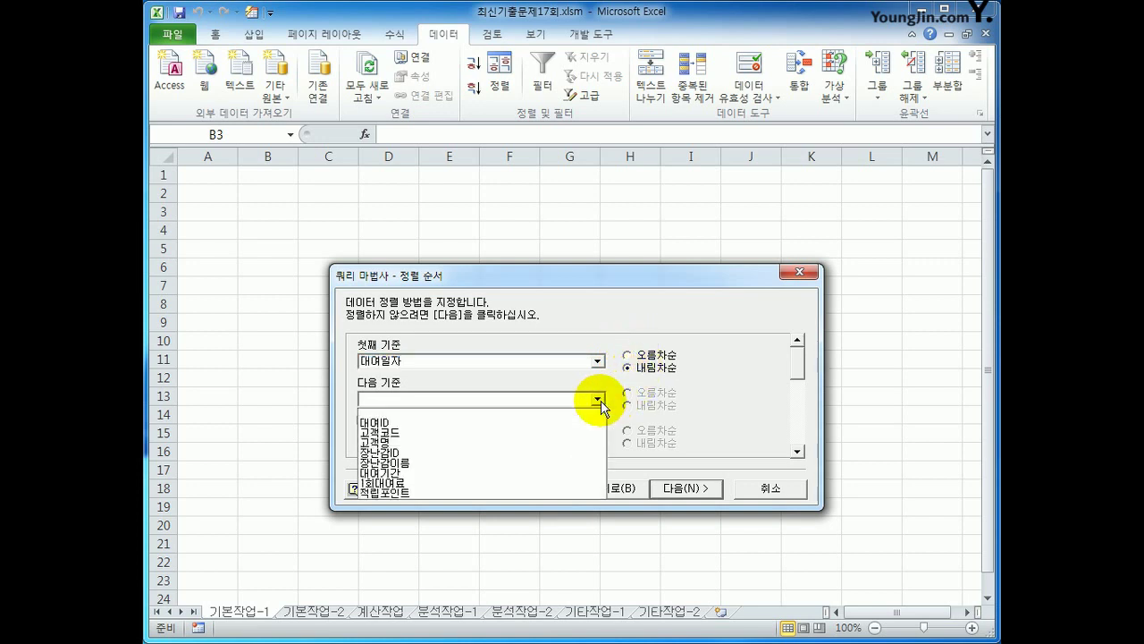
{"action": "left_click", "coordinate": [556, 441]}
{"action": "left_click", "coordinate": [657, 393]}
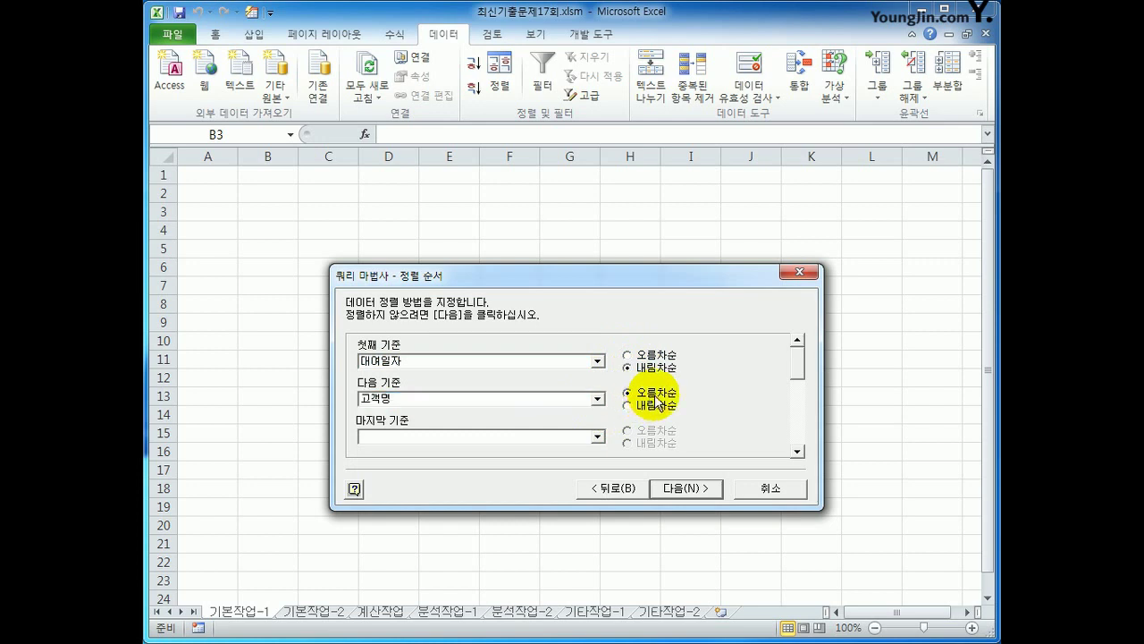
- Finish the query, import the result as a table at B3 of the existing worksheet, and look over its columns
{"action": "left_click", "coordinate": [683, 489]}
{"action": "left_click", "coordinate": [688, 492]}
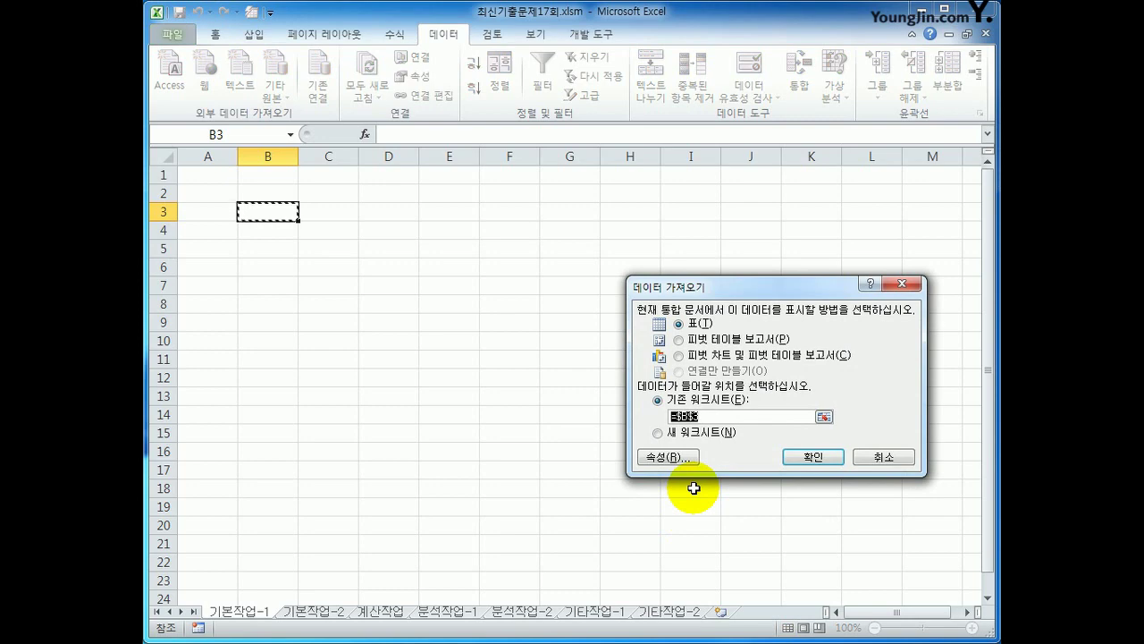
{"action": "left_click", "coordinate": [812, 457]}
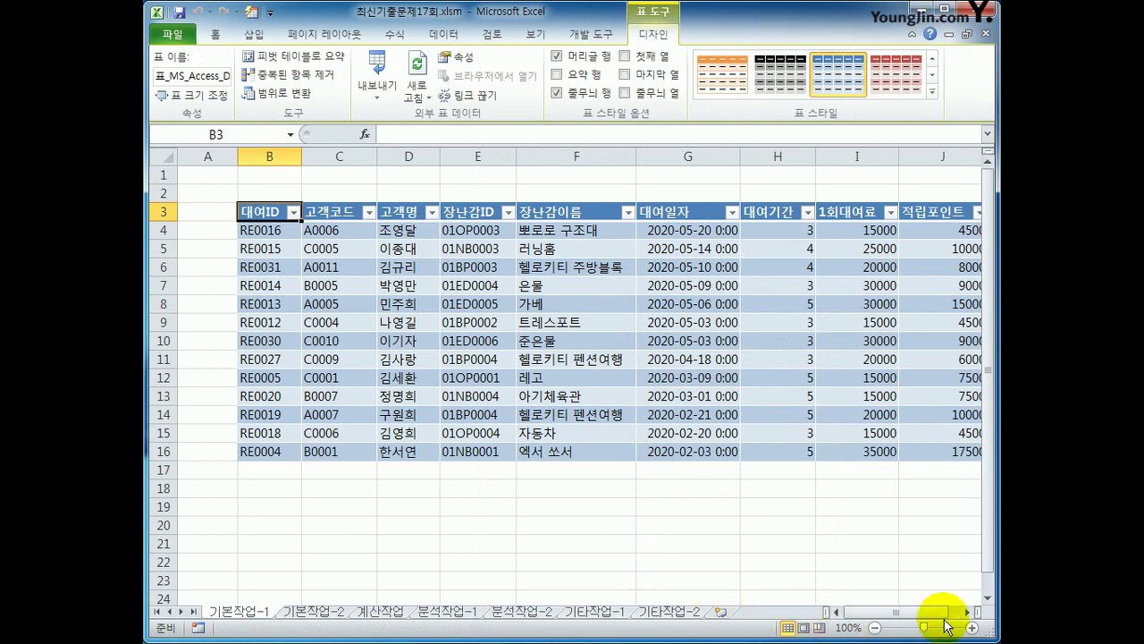
{"action": "left_click", "coordinate": [970, 612]}
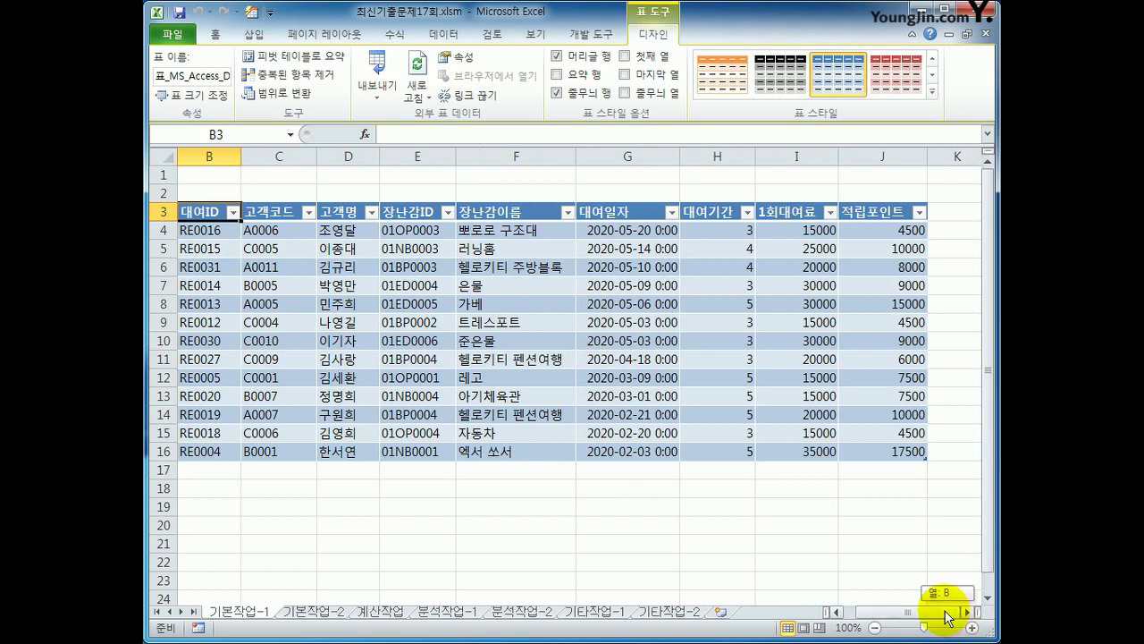
{"action": "scroll", "coordinate": [947, 597], "scroll_direction": "left", "scroll_amount": 1}
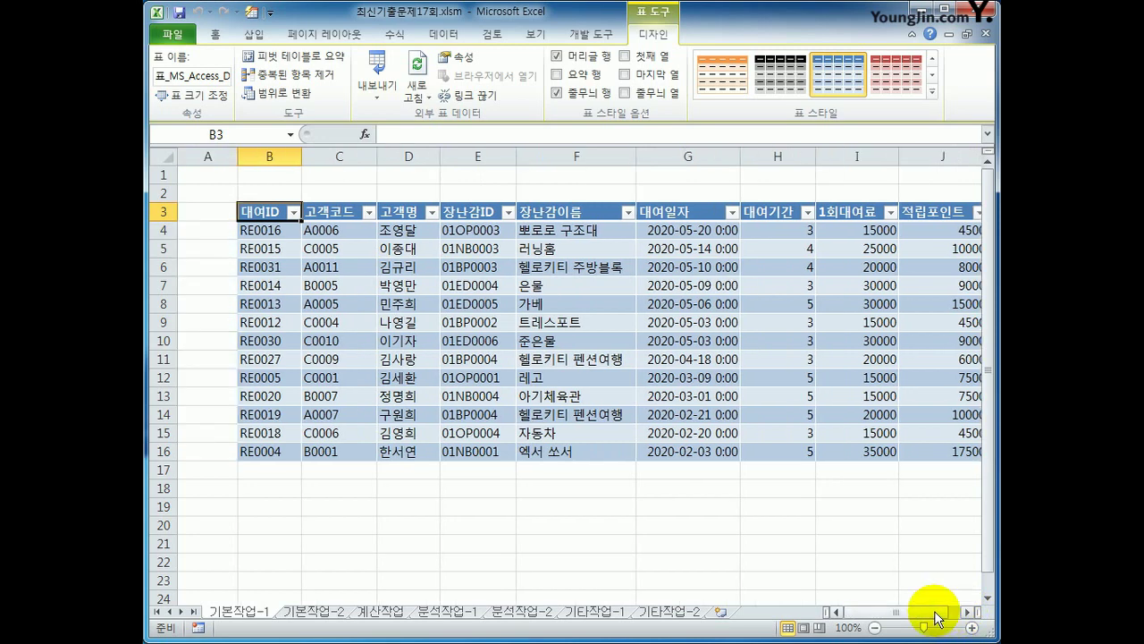
- On the 기본작업-2 sheet, copy the 회원구분 header from C2 to B28 to start the criteria range
{"action": "left_click", "coordinate": [329, 615]}
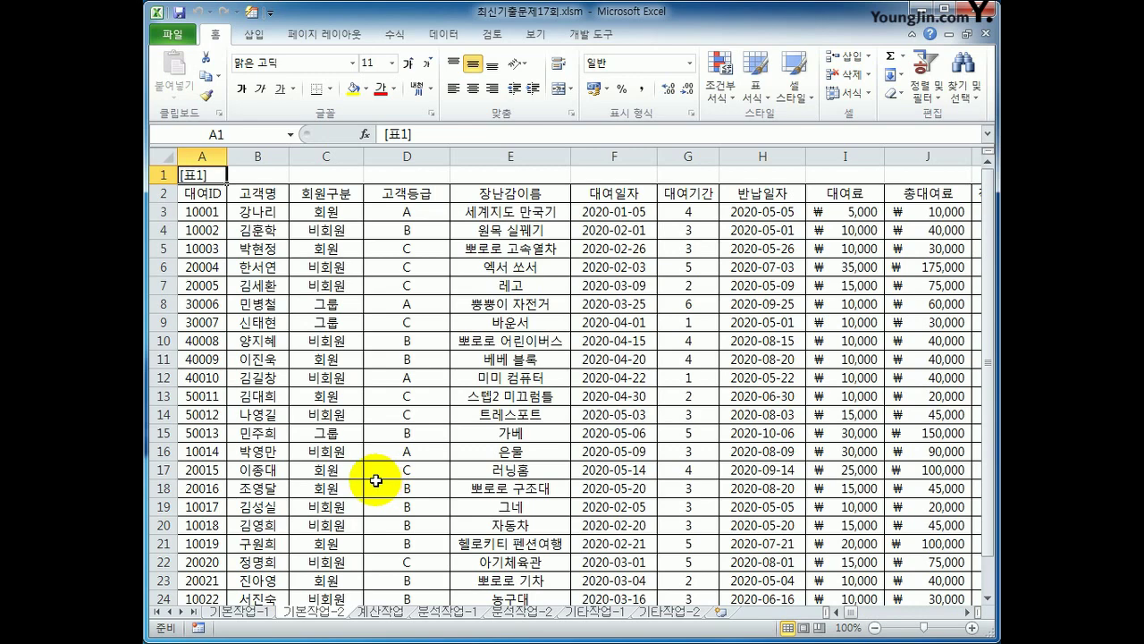
{"action": "scroll", "coordinate": [376, 481], "scroll_direction": "down", "scroll_amount": 2}
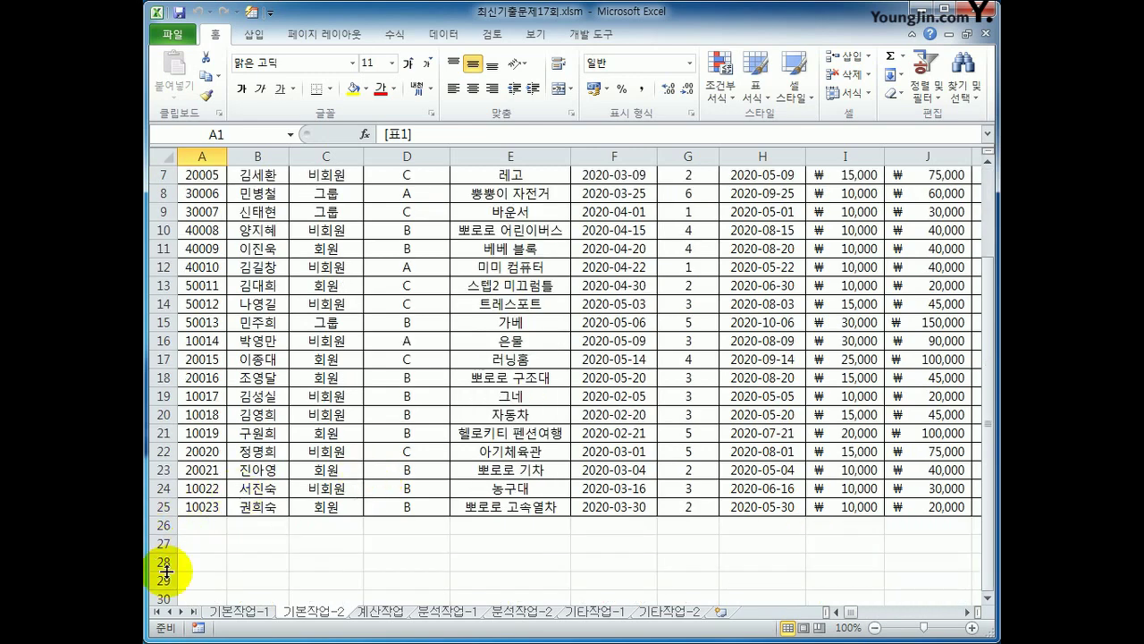
{"action": "left_click", "coordinate": [246, 557]}
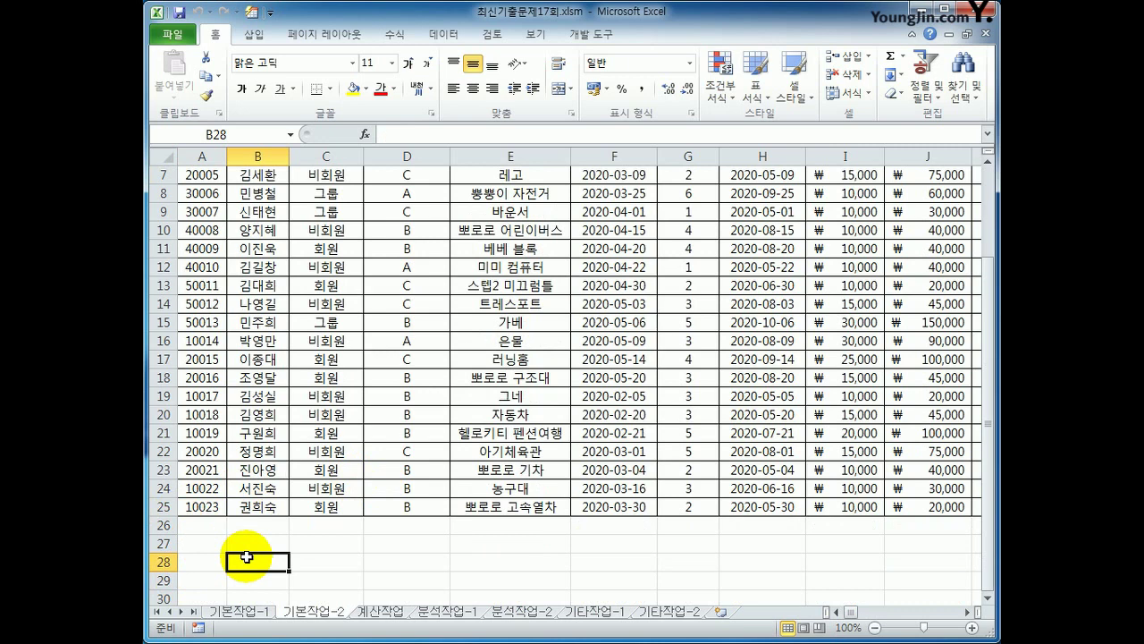
{"action": "left_click_drag", "start_coordinate": [246, 557], "coordinate": [538, 520]}
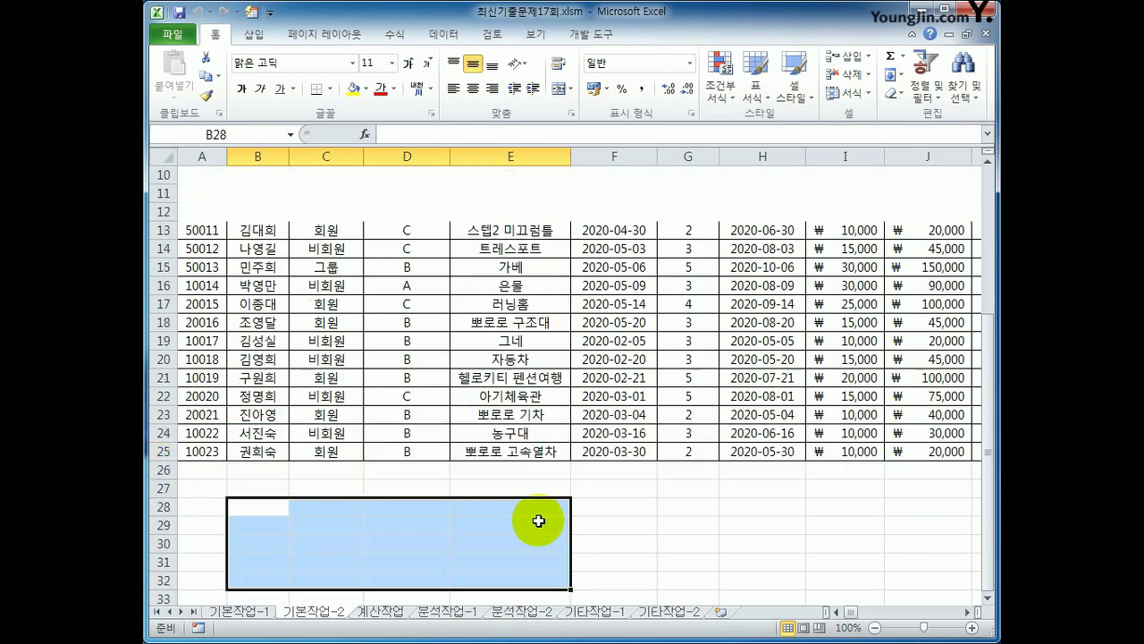
{"action": "scroll", "coordinate": [538, 520], "scroll_direction": "up", "scroll_amount": 4}
{"action": "left_click", "coordinate": [332, 193]}
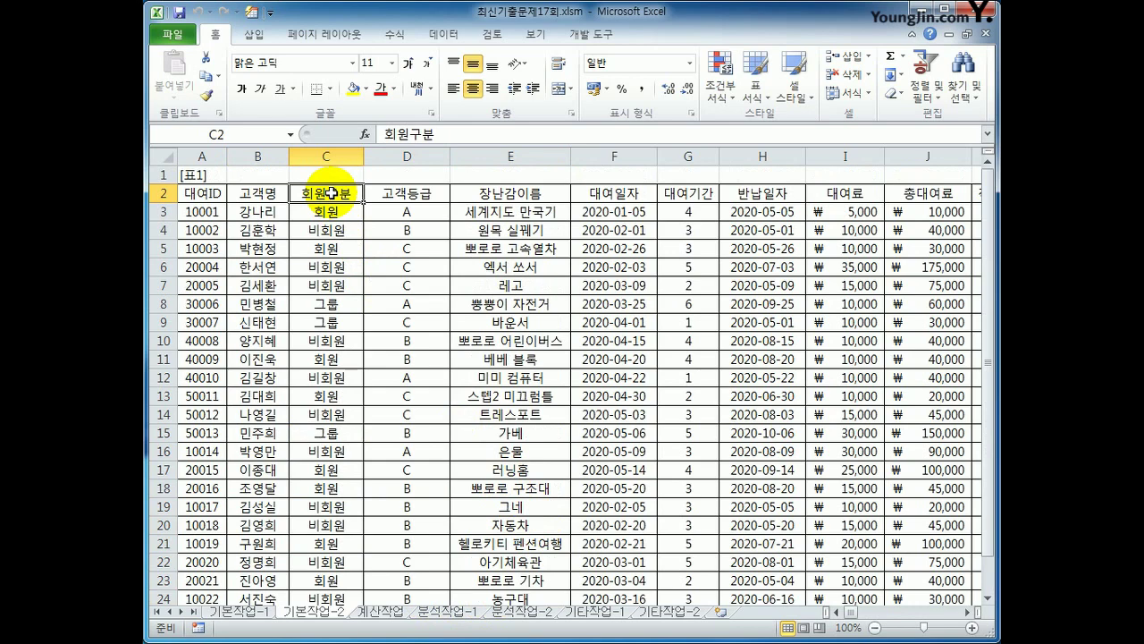
{"action": "key", "text": "ctrl+c"}
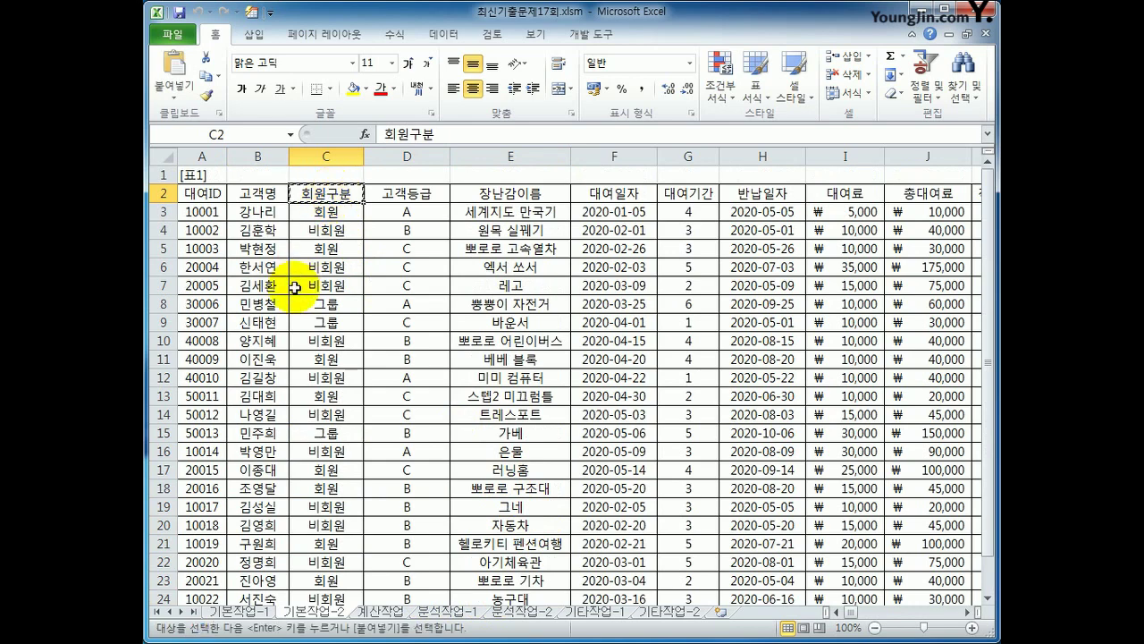
{"action": "scroll", "coordinate": [299, 284], "scroll_direction": "down", "scroll_amount": 4}
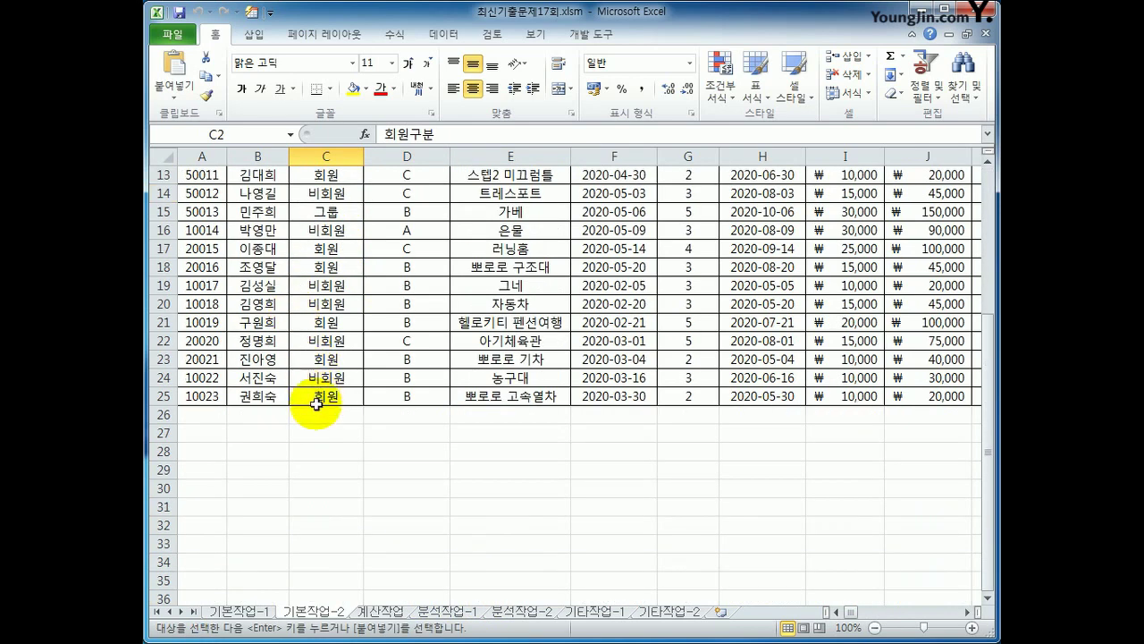
{"action": "left_click", "coordinate": [264, 457]}
{"action": "key", "text": "ctrl+v"}
{"action": "key", "text": "Return"}
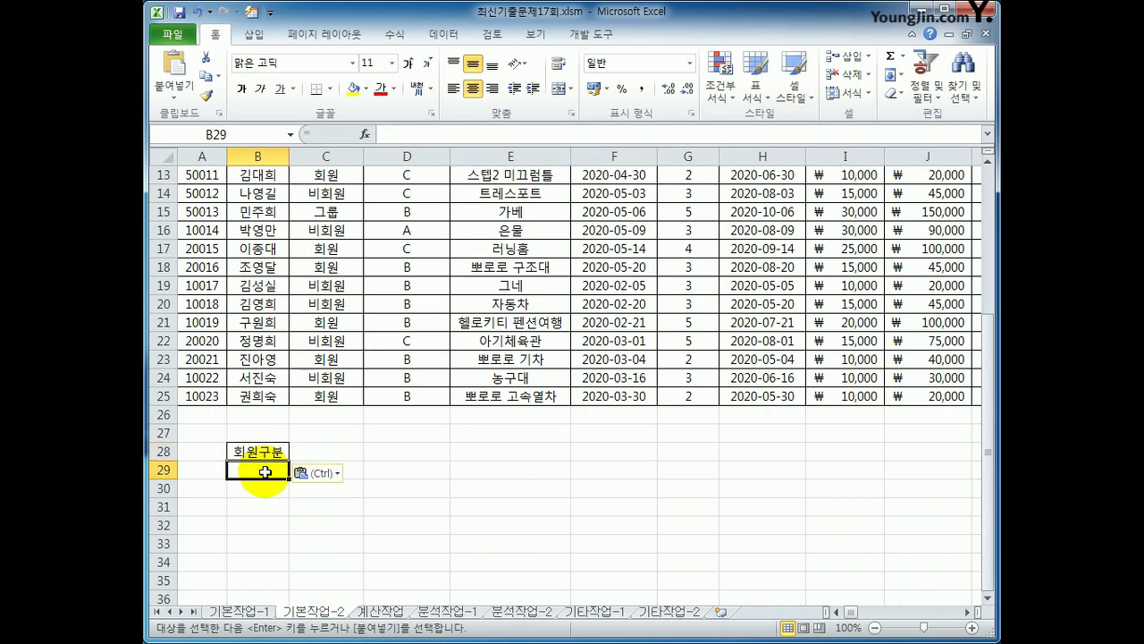
- Enter the criterion <>비회원 in B29 under the copied 회원구분 header
{"action": "type", "text": "<"}
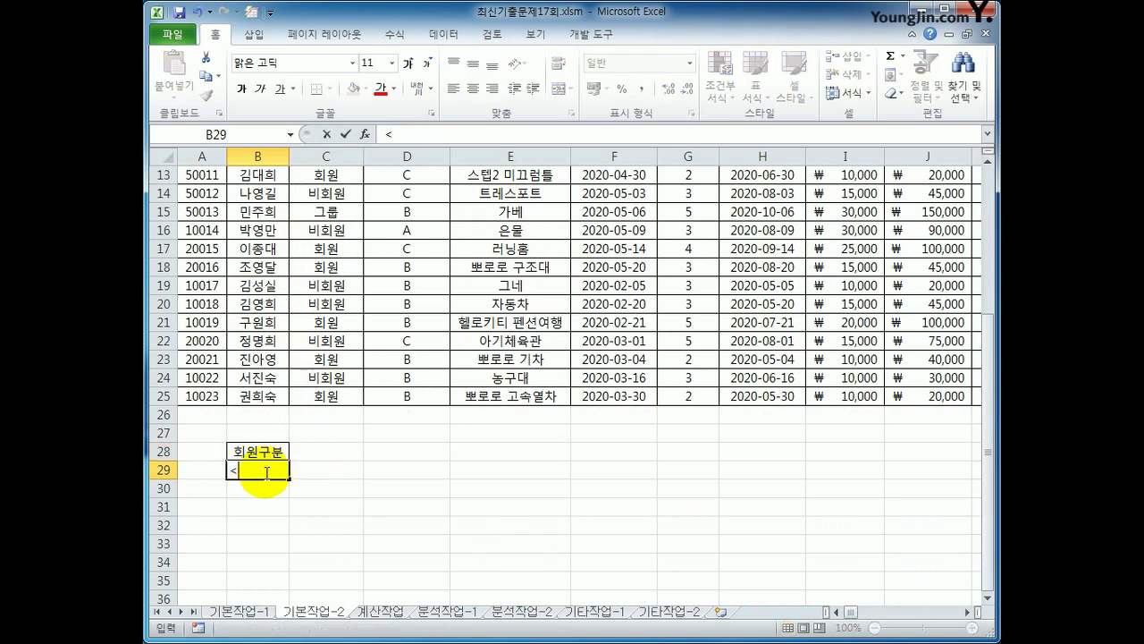
{"action": "type", "text": ">비회원"}
{"action": "key", "text": "Return"}
- Copy the 적립포인트 header from K2 to C28 in the criteria range
{"action": "scroll", "coordinate": [332, 453], "scroll_direction": "up", "scroll_amount": 4}
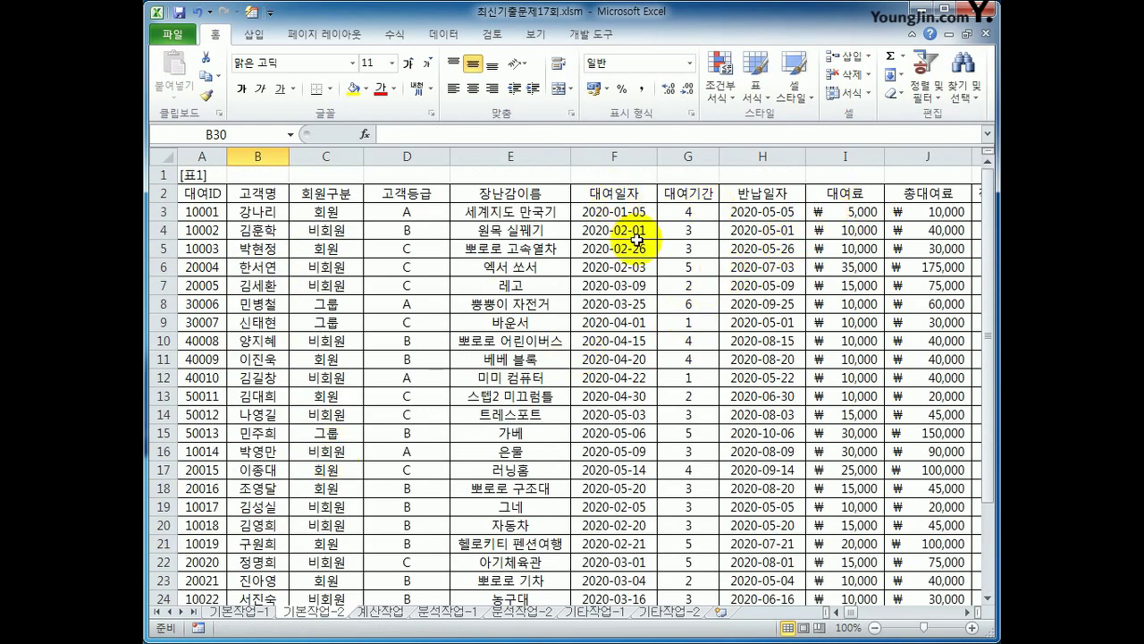
{"action": "left_click", "coordinate": [967, 612]}
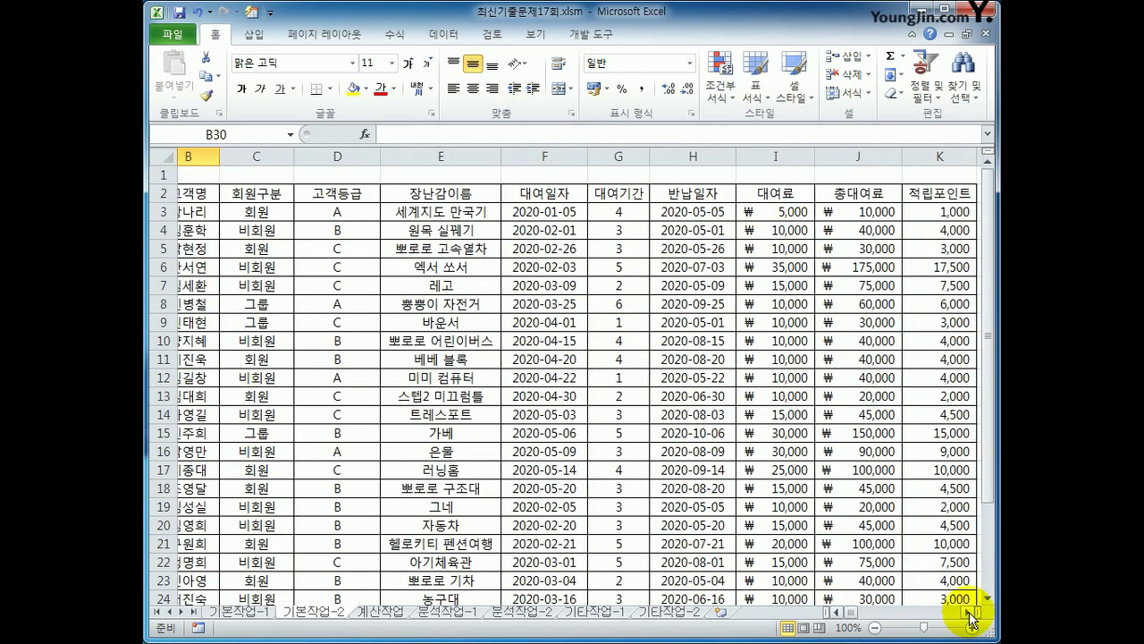
{"action": "left_click", "coordinate": [967, 613]}
{"action": "left_click", "coordinate": [897, 193]}
{"action": "key", "text": "ctrl+c"}
{"action": "scroll", "coordinate": [402, 433], "scroll_direction": "down", "scroll_amount": 5}
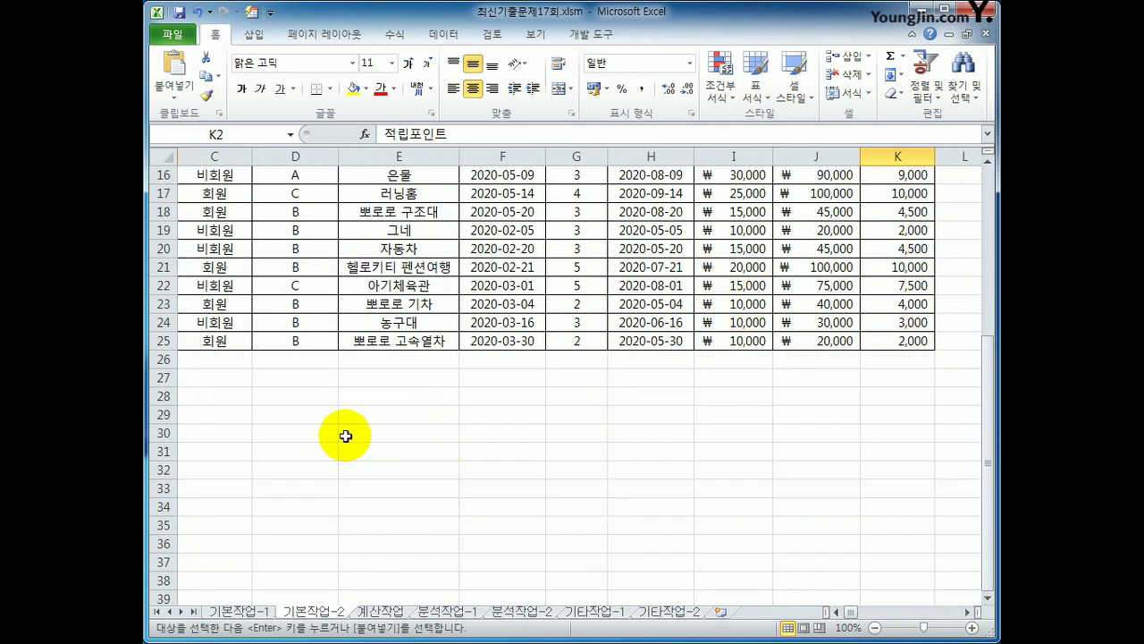
{"action": "left_click", "coordinate": [872, 613]}
{"action": "left_click", "coordinate": [850, 612]}
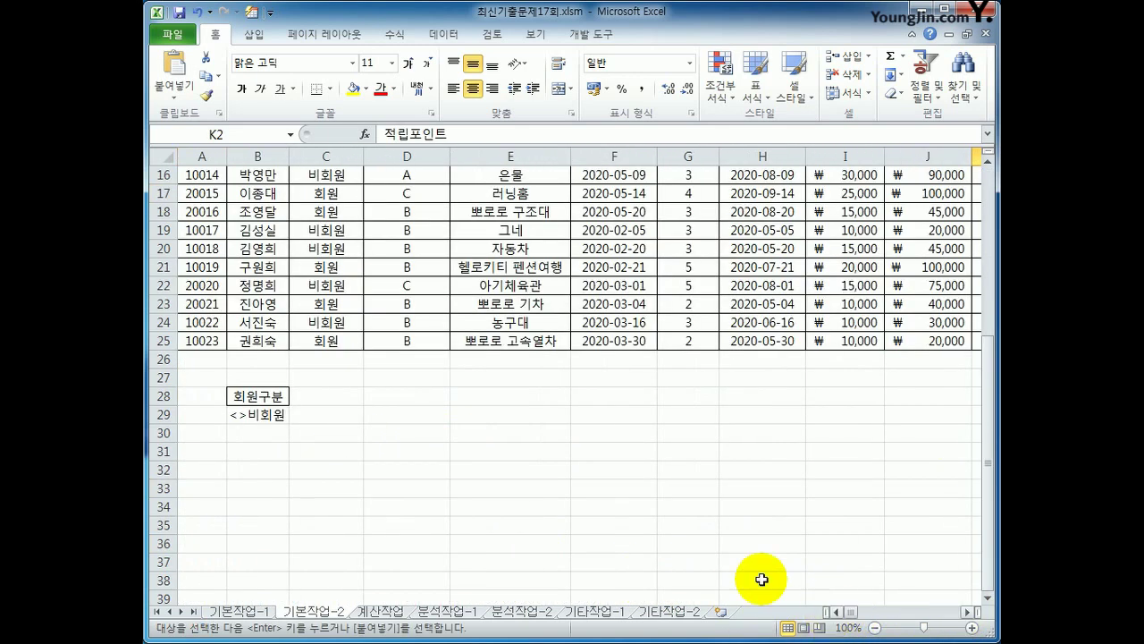
{"action": "left_click", "coordinate": [305, 407]}
{"action": "left_click", "coordinate": [303, 396]}
{"action": "key", "text": "ctrl+v"}
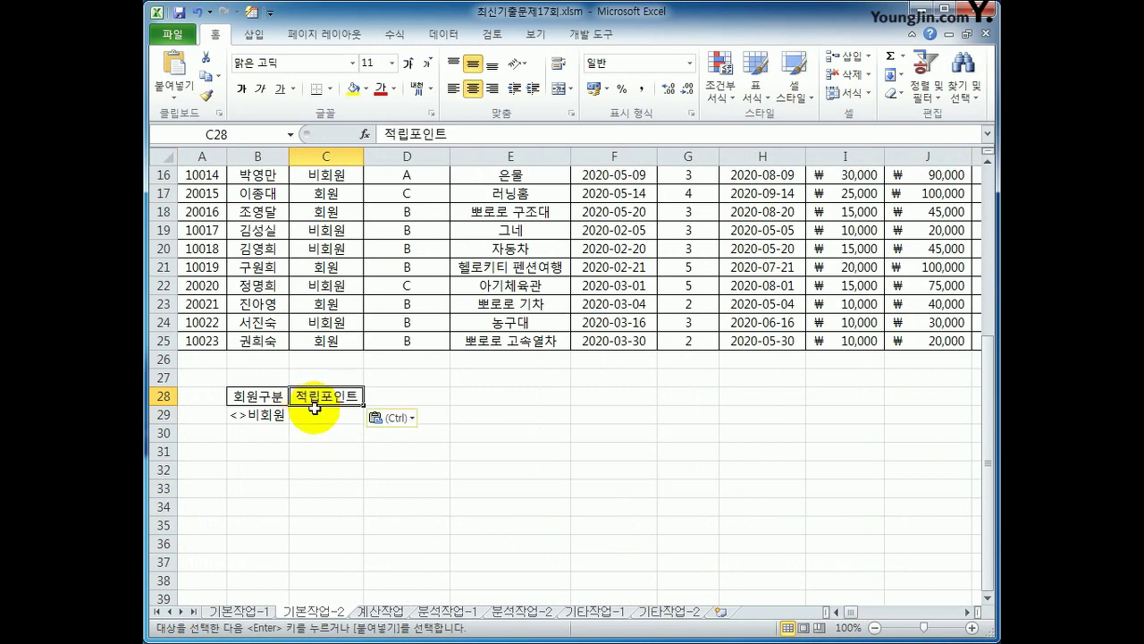
- Enter the criterion >3000 in C29 under 적립포인트 and check the criteria cells
{"action": "left_click", "coordinate": [318, 413]}
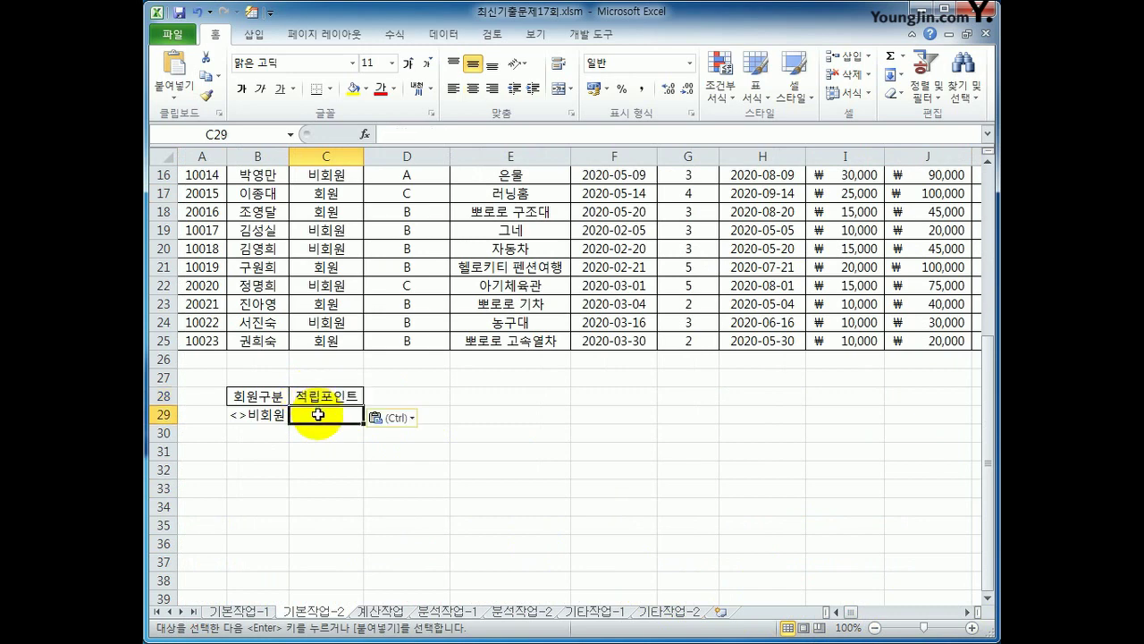
{"action": "type", "text": ">3000"}
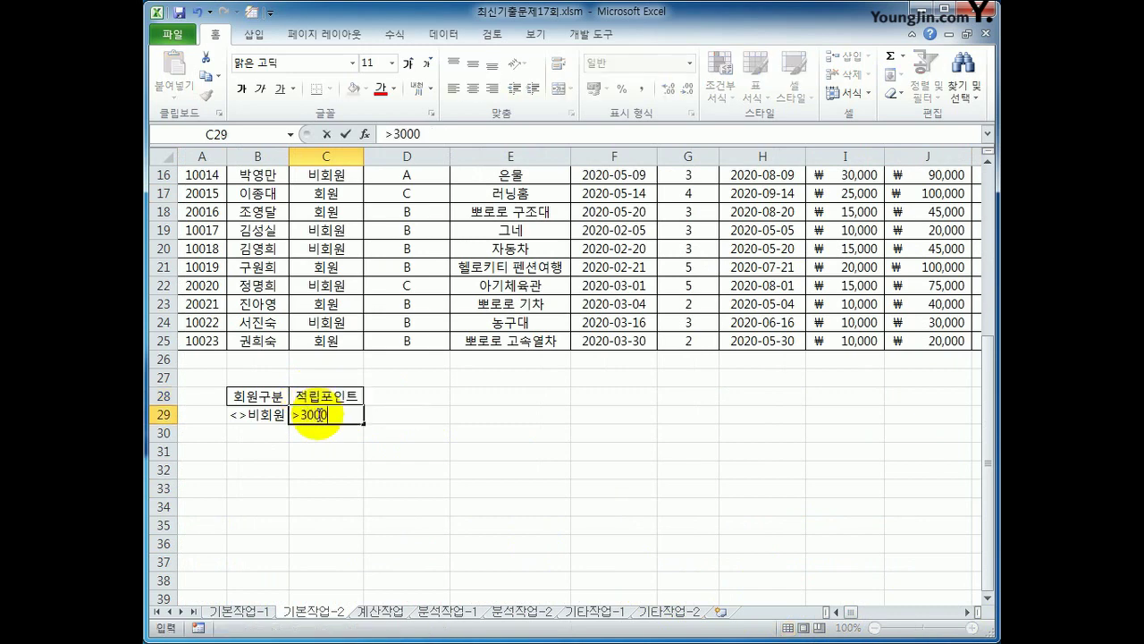
{"action": "key", "text": "Return"}
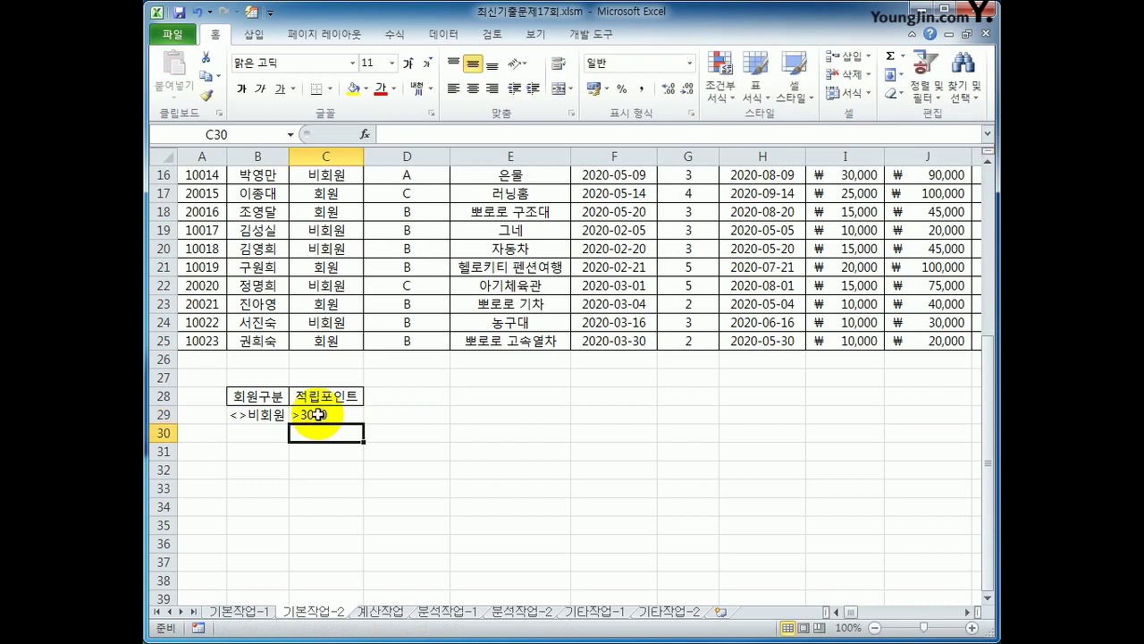
{"action": "left_click_drag", "start_coordinate": [263, 398], "coordinate": [305, 412]}
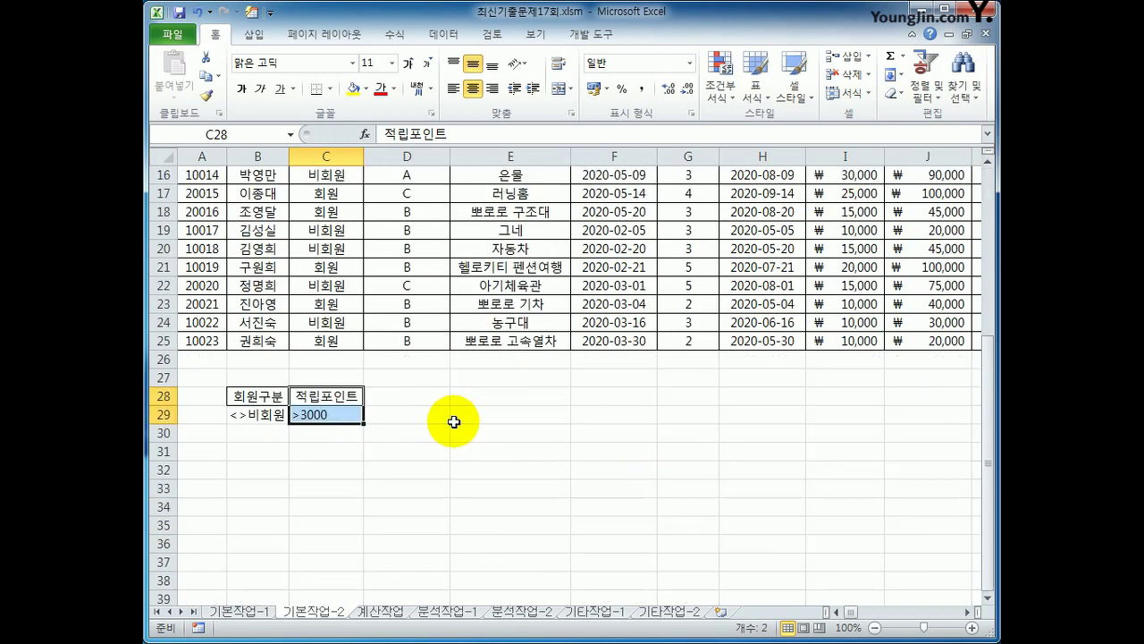
- Enter <>비회원 in B30 as the start of a second criteria row
{"action": "left_click", "coordinate": [253, 432]}
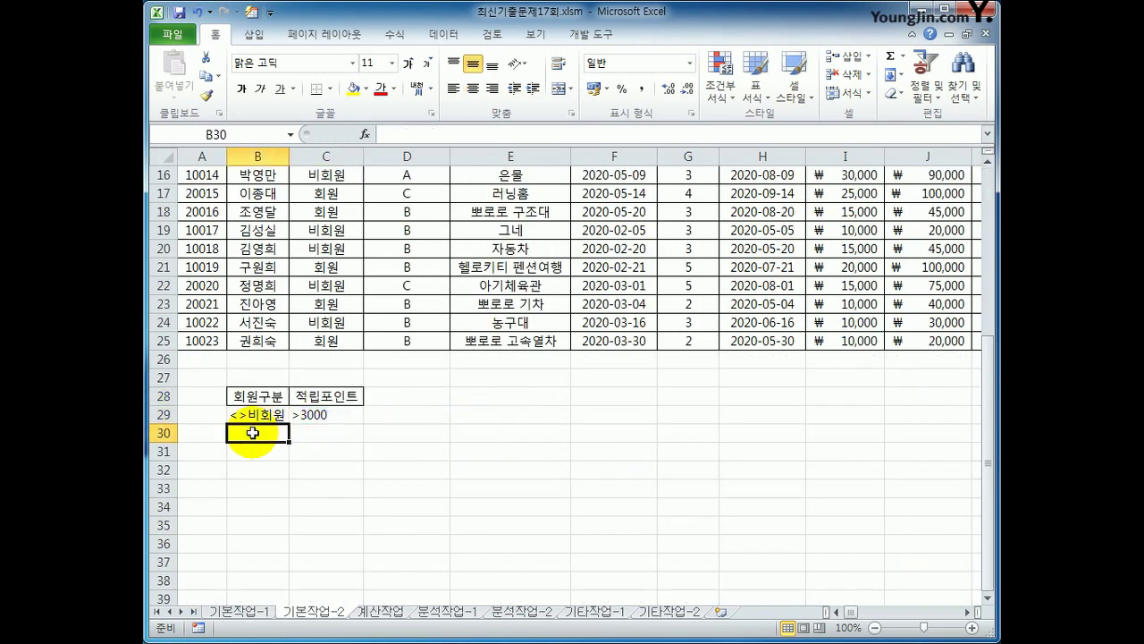
{"action": "type", "text": "<>비회원"}
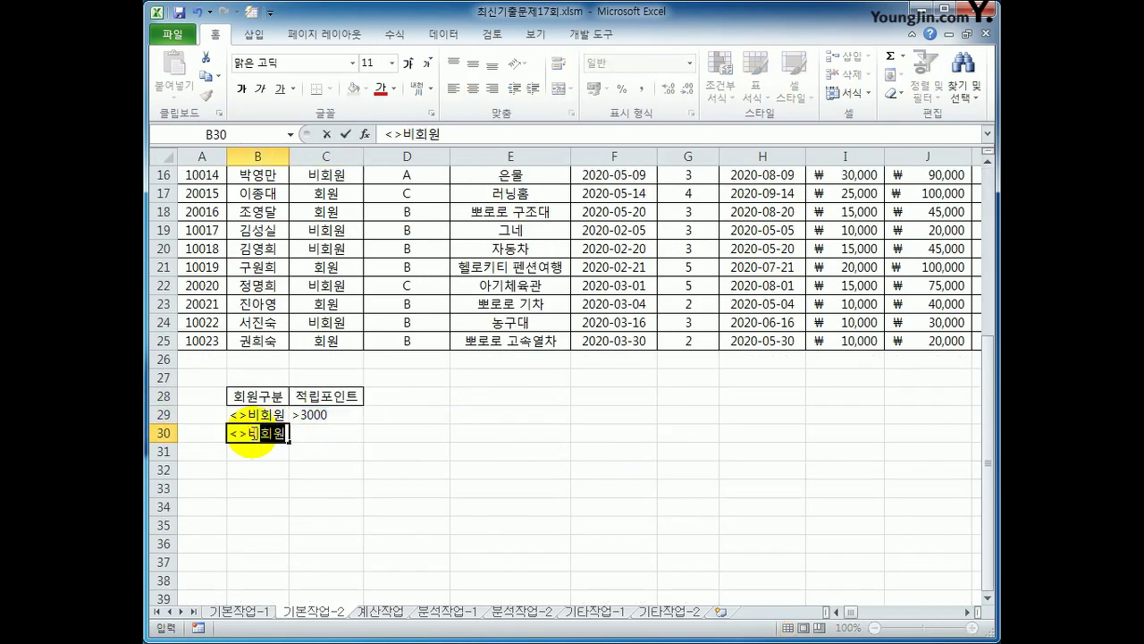
{"action": "key", "text": "Return"}
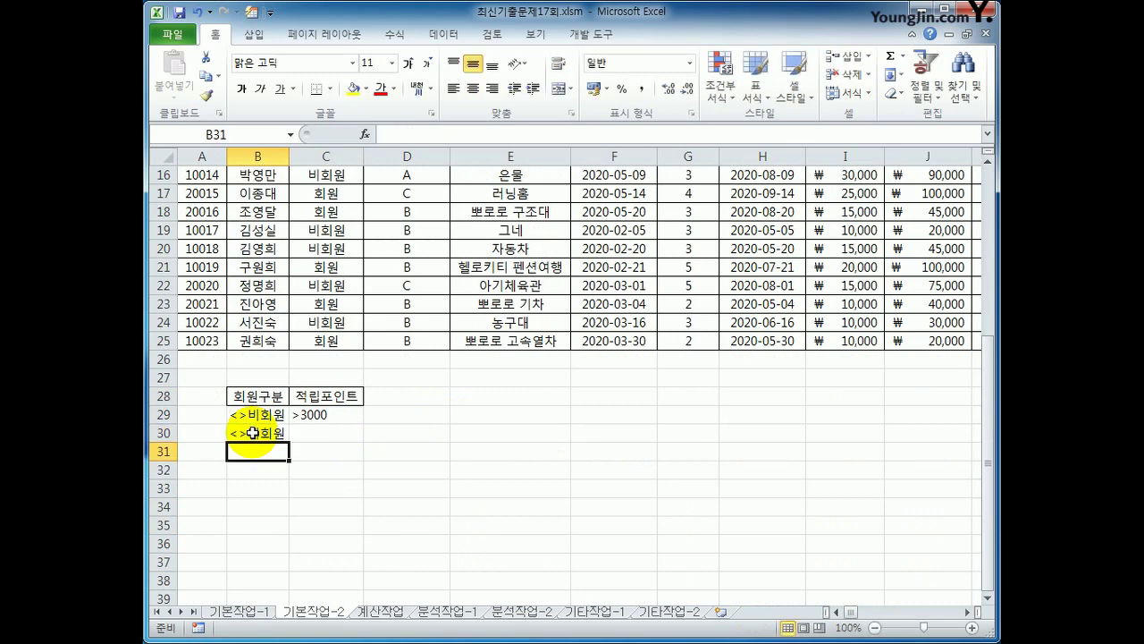
- Copy the 고객등급 header and the value A from D2:D3 to D28:D29 in the criteria range
{"action": "scroll", "coordinate": [255, 434], "scroll_direction": "up", "scroll_amount": 5}
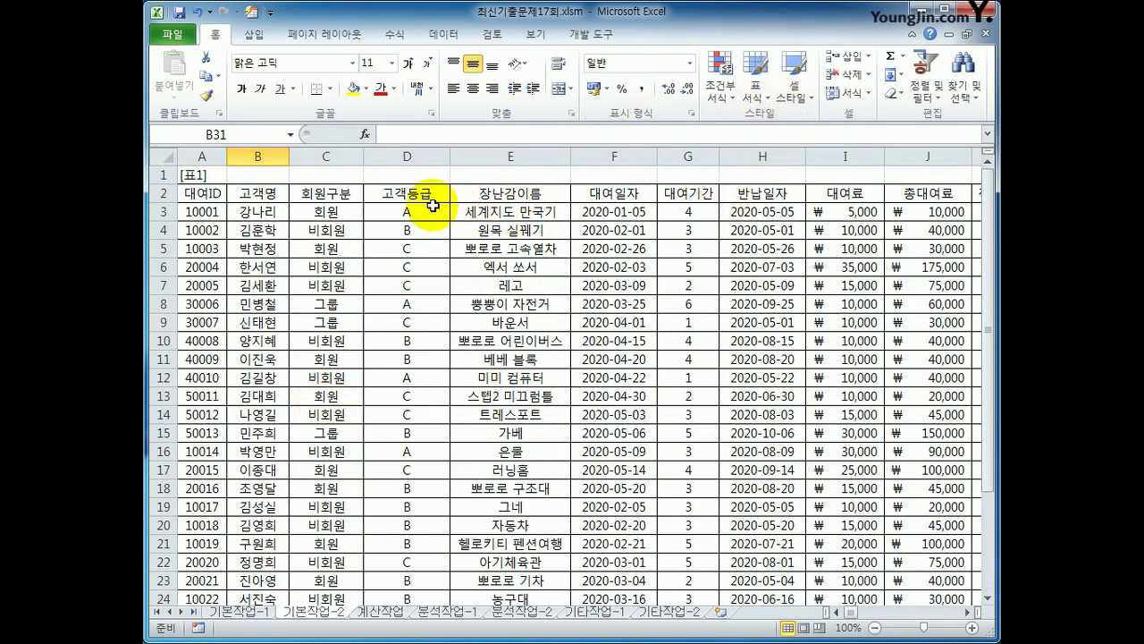
{"action": "left_click_drag", "start_coordinate": [430, 197], "coordinate": [421, 210]}
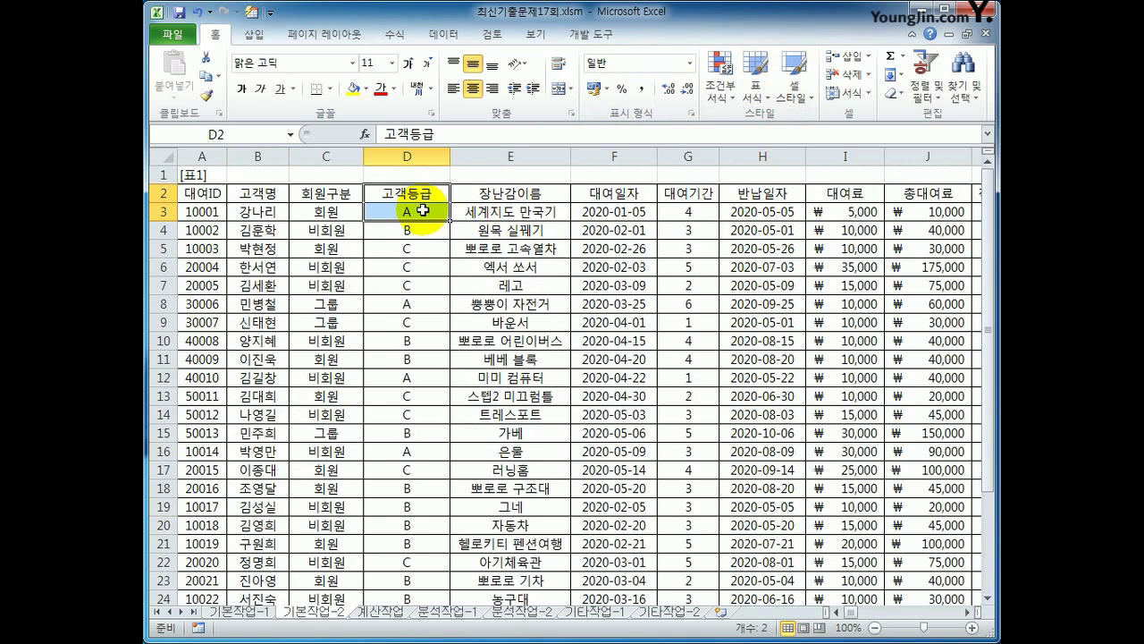
{"action": "key", "text": "ctrl+c"}
{"action": "scroll", "coordinate": [384, 373], "scroll_direction": "down", "scroll_amount": 5}
{"action": "left_click", "coordinate": [383, 396]}
{"action": "key", "text": "ctrl+v"}
- Move the grade value A from D29 to D30 and select the criteria range B28:D30
{"action": "left_click", "coordinate": [402, 417]}
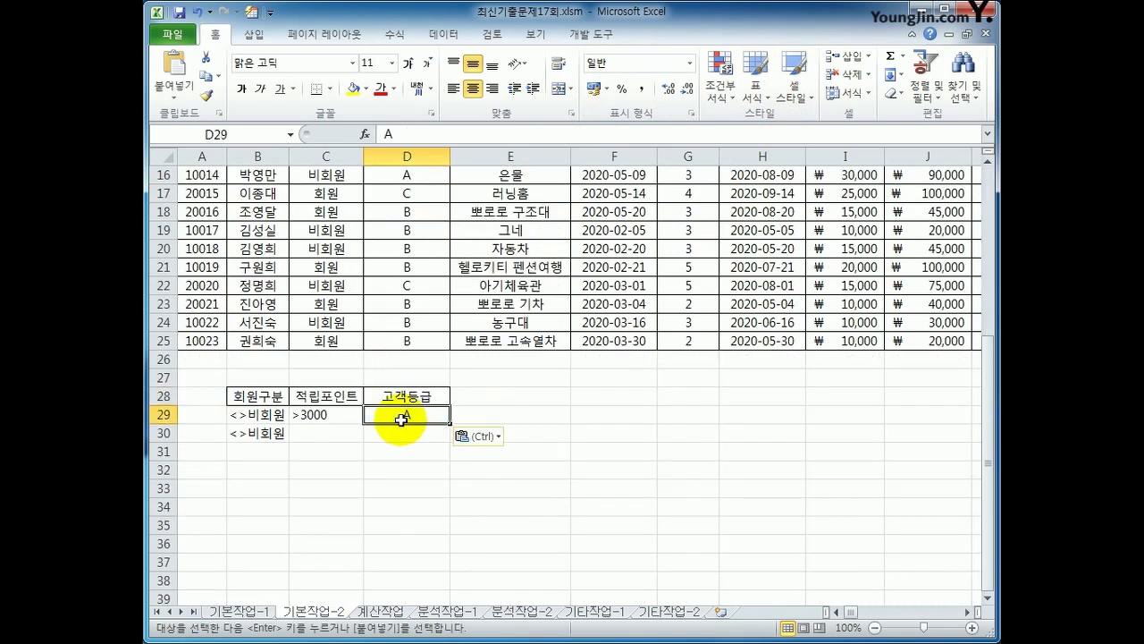
{"action": "left_click_drag", "start_coordinate": [402, 417], "coordinate": [406, 435]}
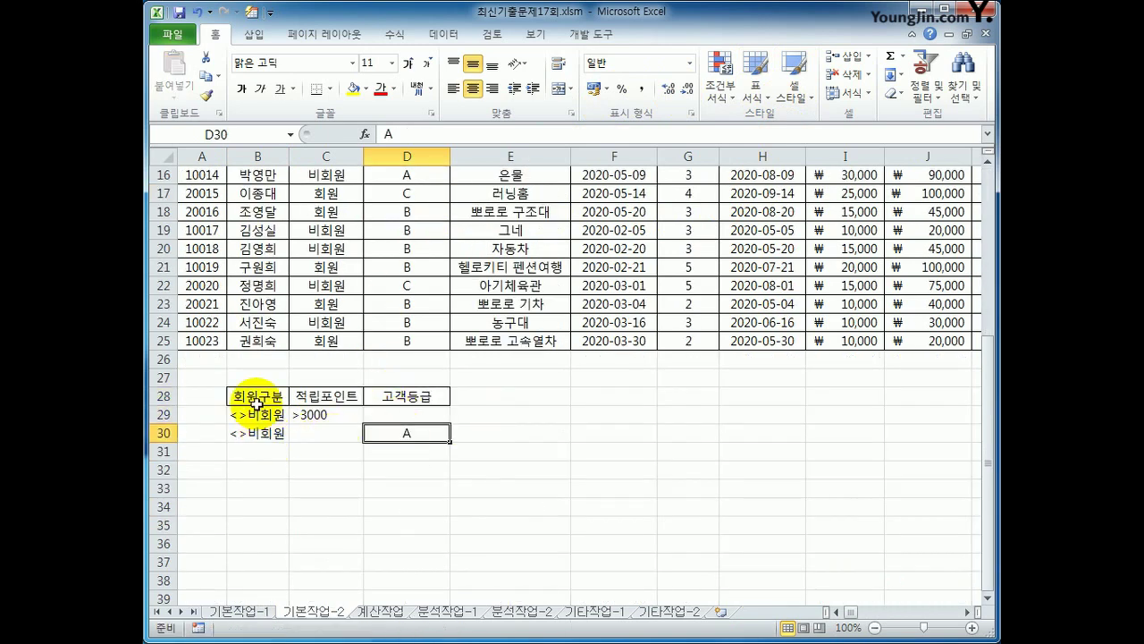
{"action": "left_click_drag", "start_coordinate": [257, 403], "coordinate": [390, 428]}
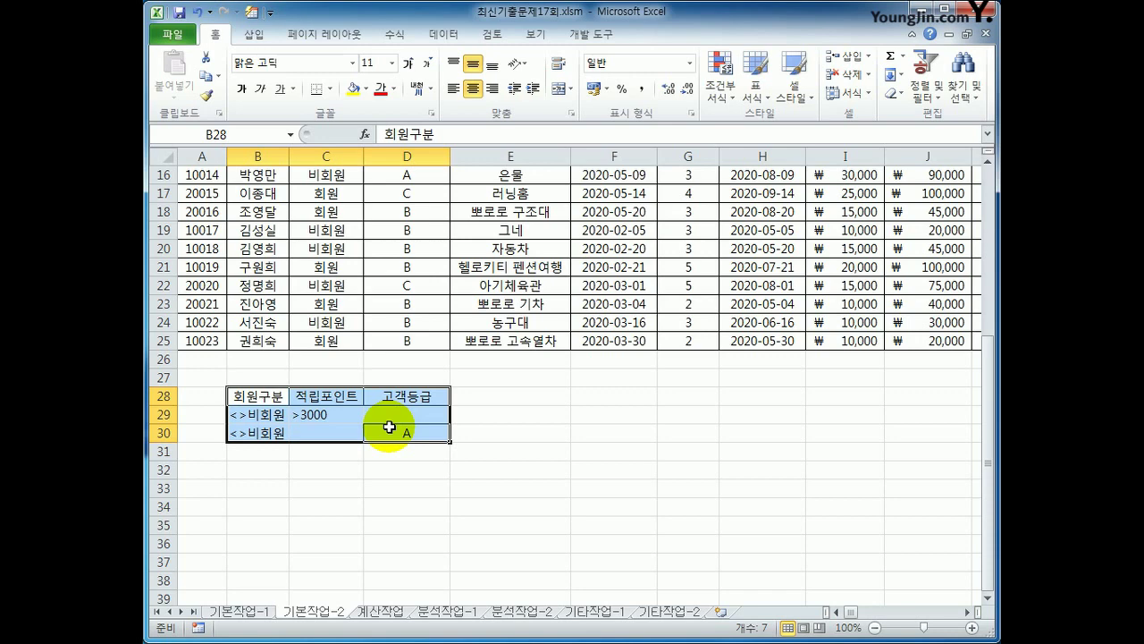
- Copy the 고객명, 회원구분 and 대여일자 headers from row 2 to B34:D34
{"action": "scroll", "coordinate": [390, 428], "scroll_direction": "up", "scroll_amount": 5}
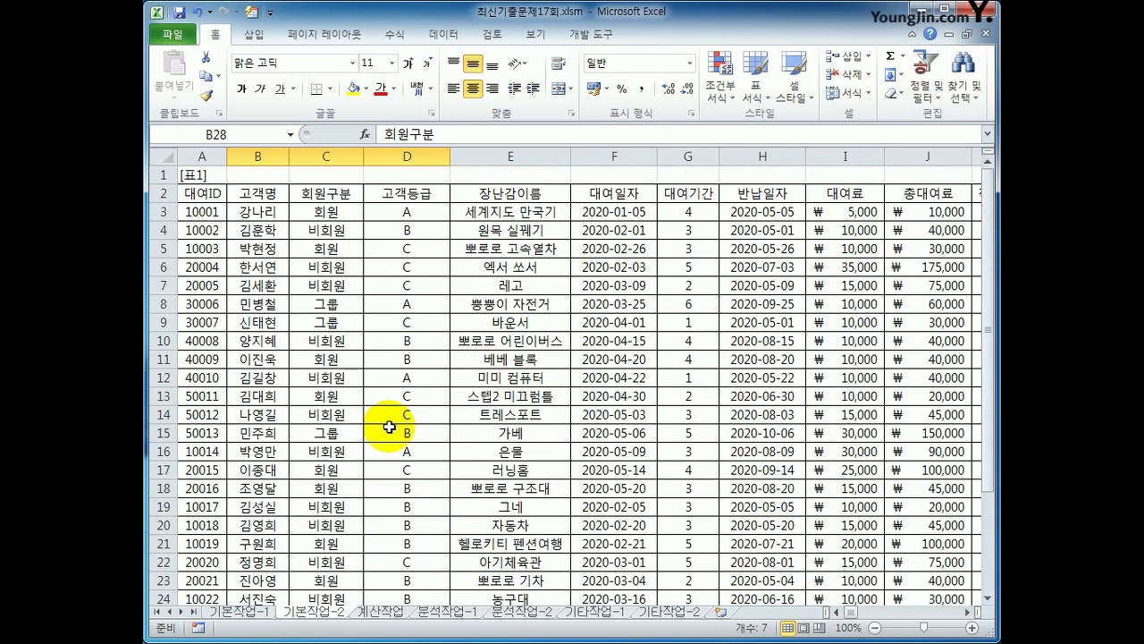
{"action": "left_click", "coordinate": [249, 194]}
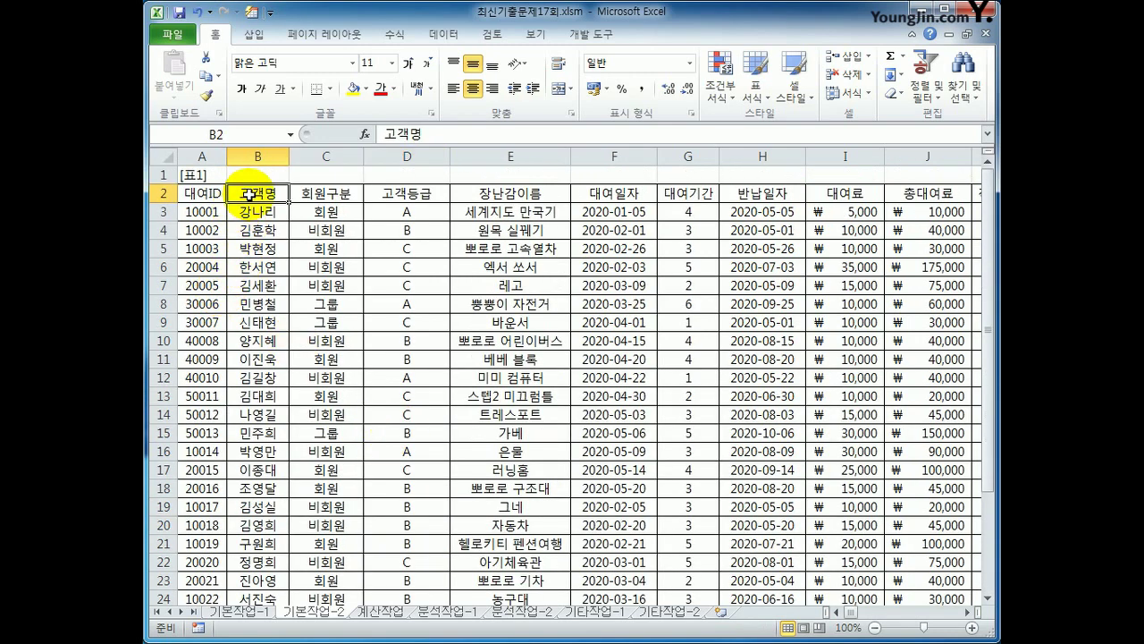
{"action": "left_click", "coordinate": [343, 195], "text": "ctrl"}
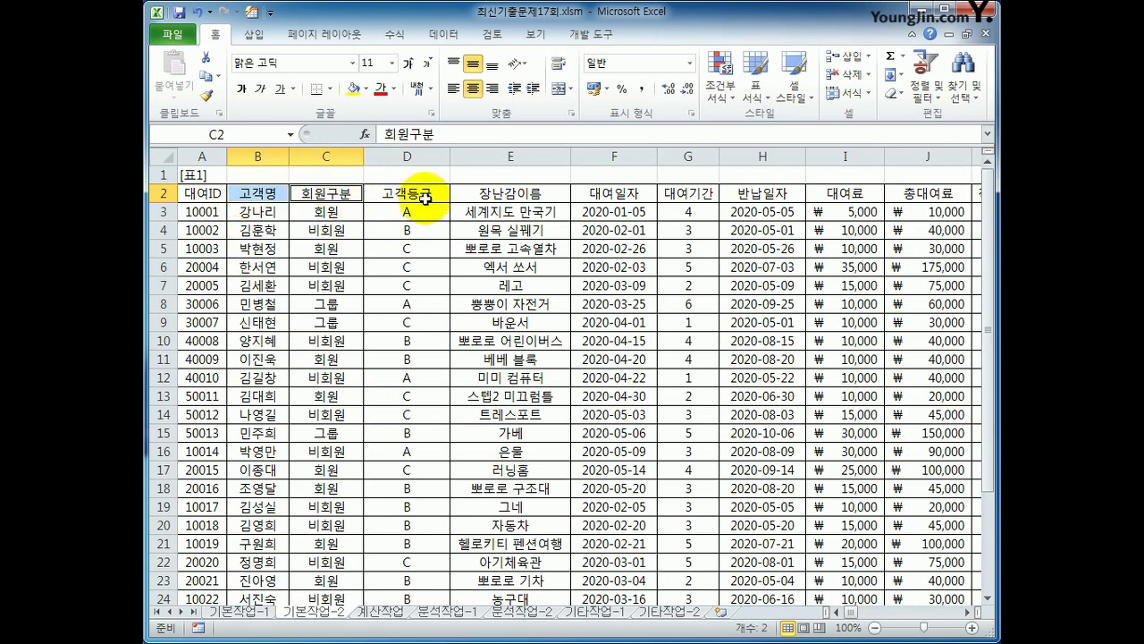
{"action": "left_click", "coordinate": [636, 193], "text": "ctrl"}
{"action": "key", "text": "ctrl+c"}
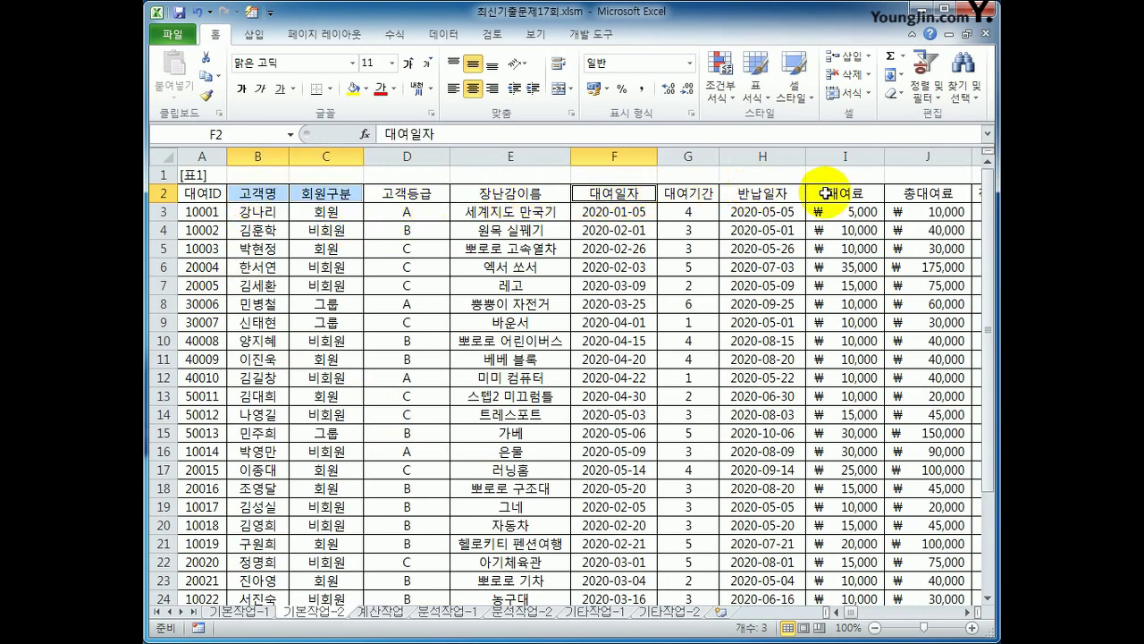
{"action": "scroll", "coordinate": [744, 372], "scroll_direction": "down", "scroll_amount": 5}
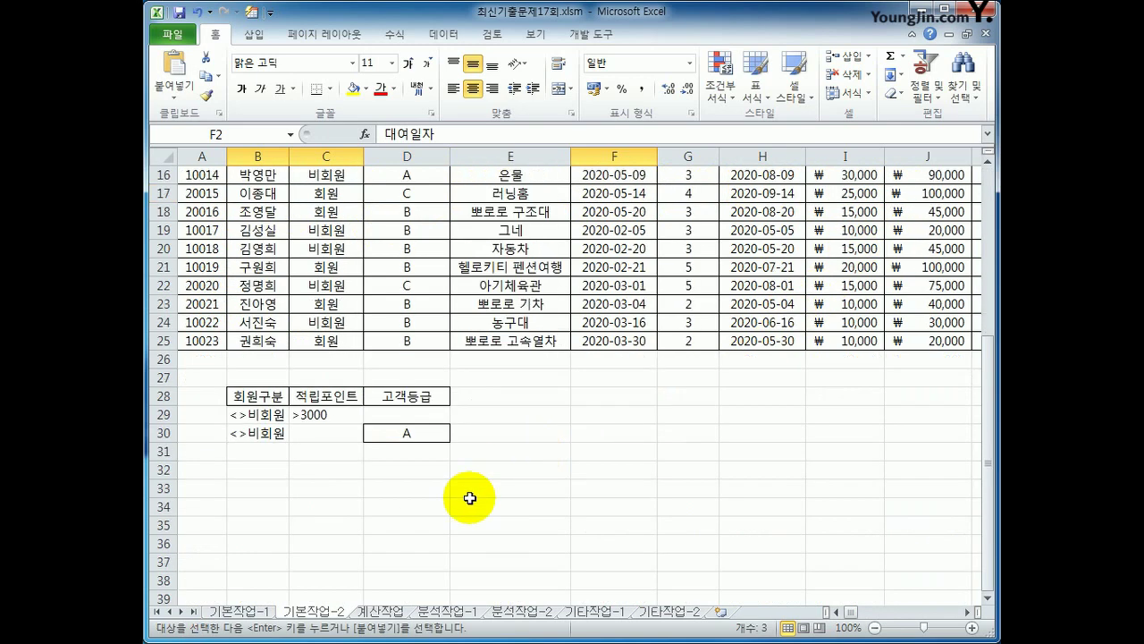
{"action": "left_click", "coordinate": [255, 505]}
{"action": "key", "text": "ctrl+v"}
- Copy the 장난감이름 and 대여료 headers from row 2 to E34:F34 and check each header in row 34
{"action": "scroll", "coordinate": [439, 493], "scroll_direction": "up", "scroll_amount": 5}
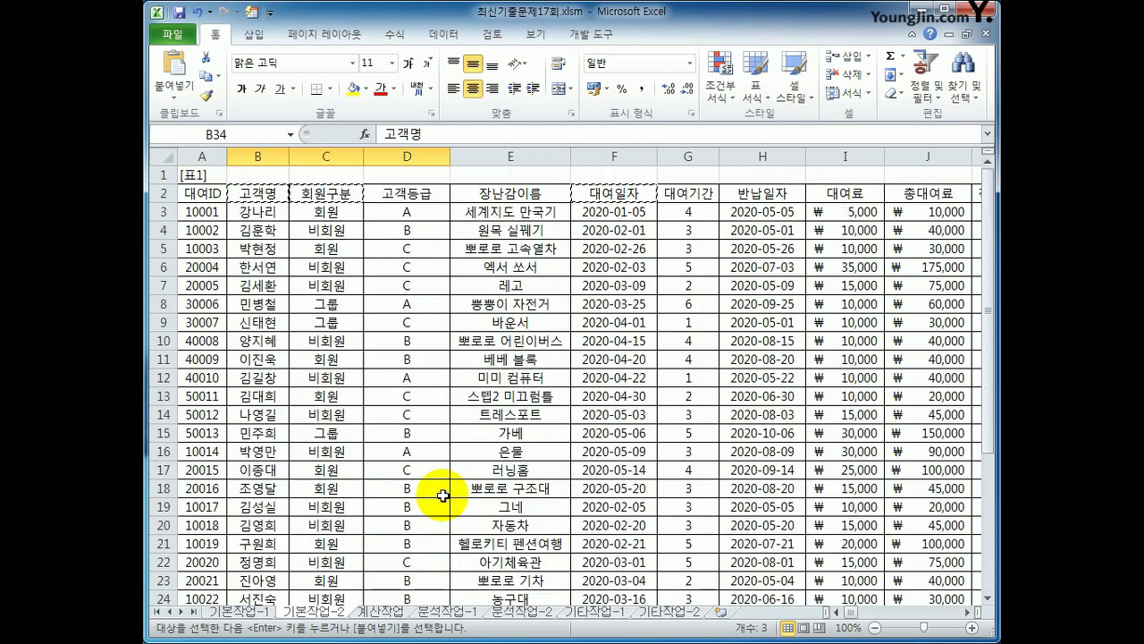
{"action": "left_click", "coordinate": [529, 193]}
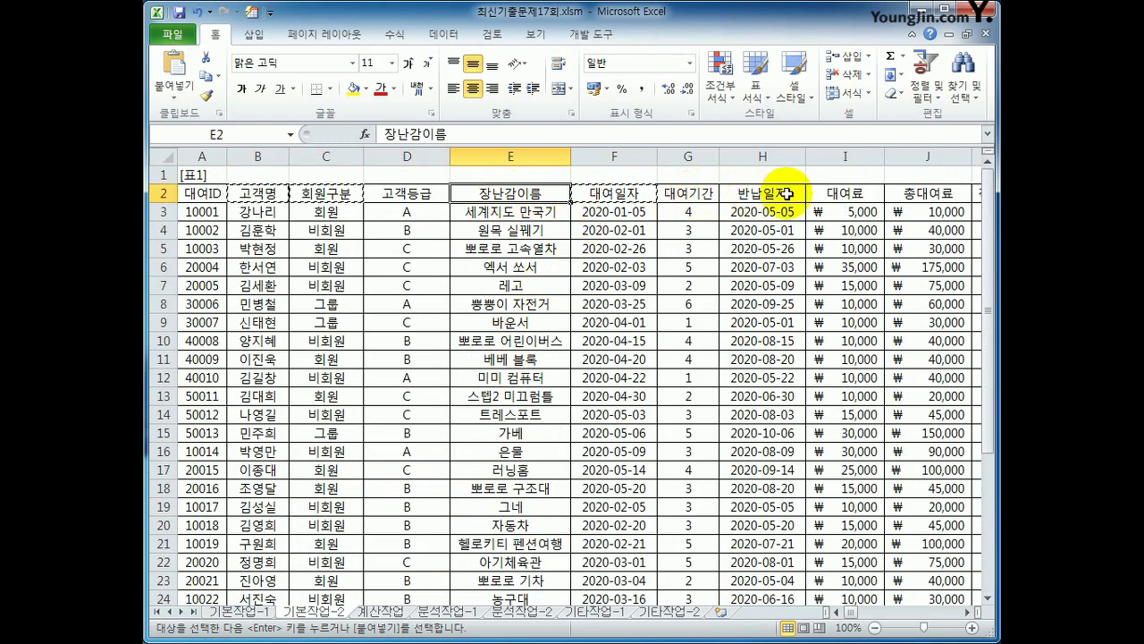
{"action": "left_click", "coordinate": [844, 192], "text": "ctrl"}
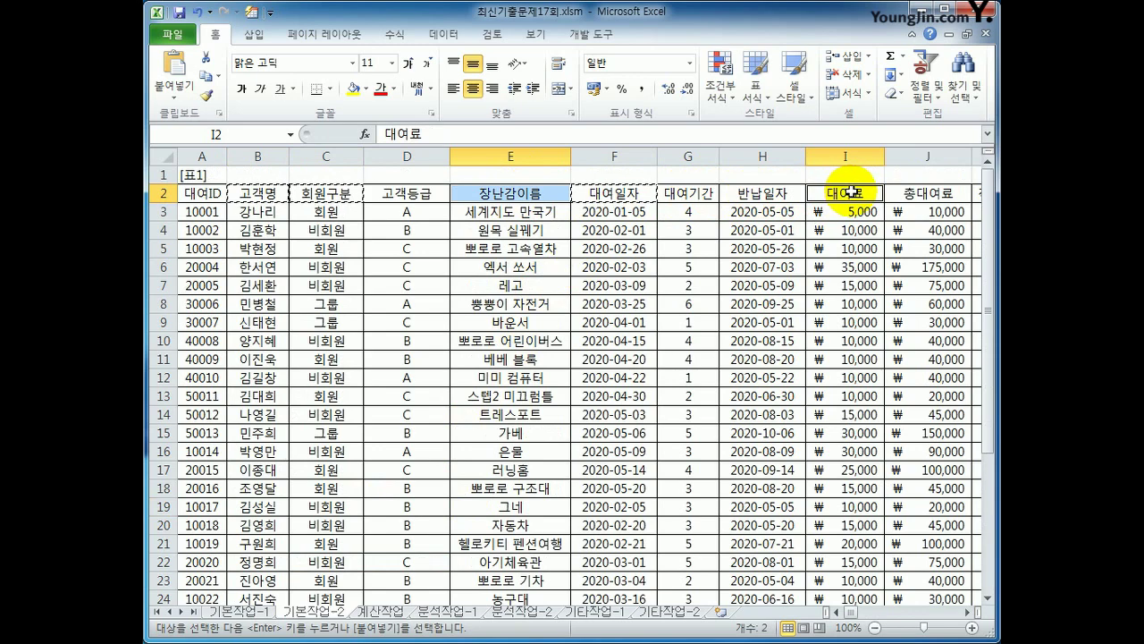
{"action": "scroll", "coordinate": [851, 190], "scroll_direction": "down", "scroll_amount": 5}
{"action": "left_click", "coordinate": [469, 507]}
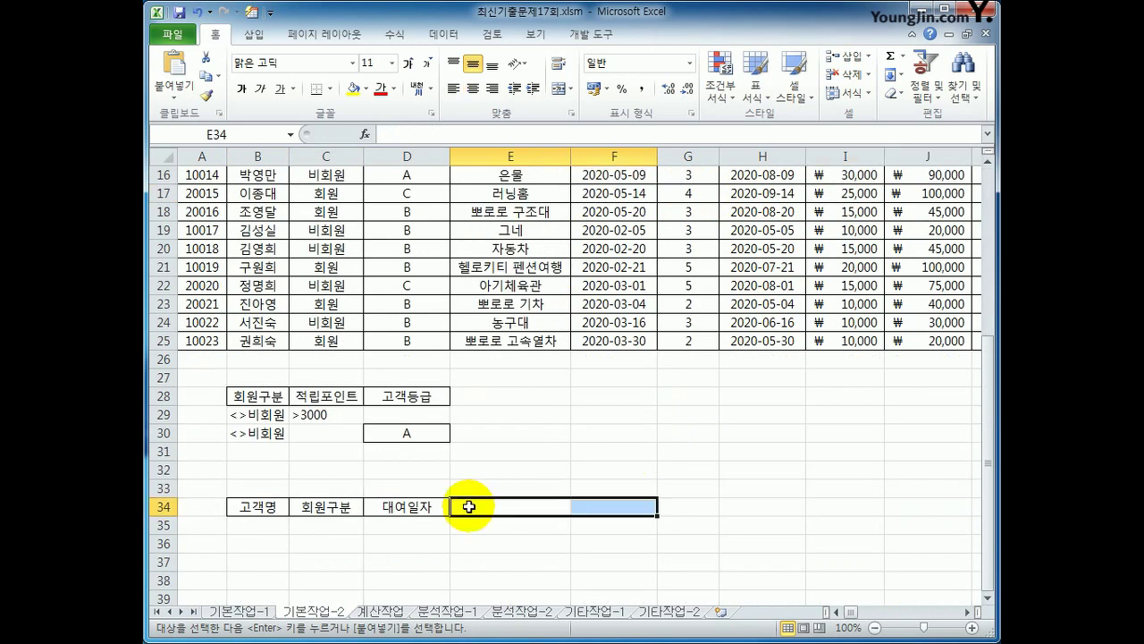
{"action": "key", "text": "ctrl+v"}
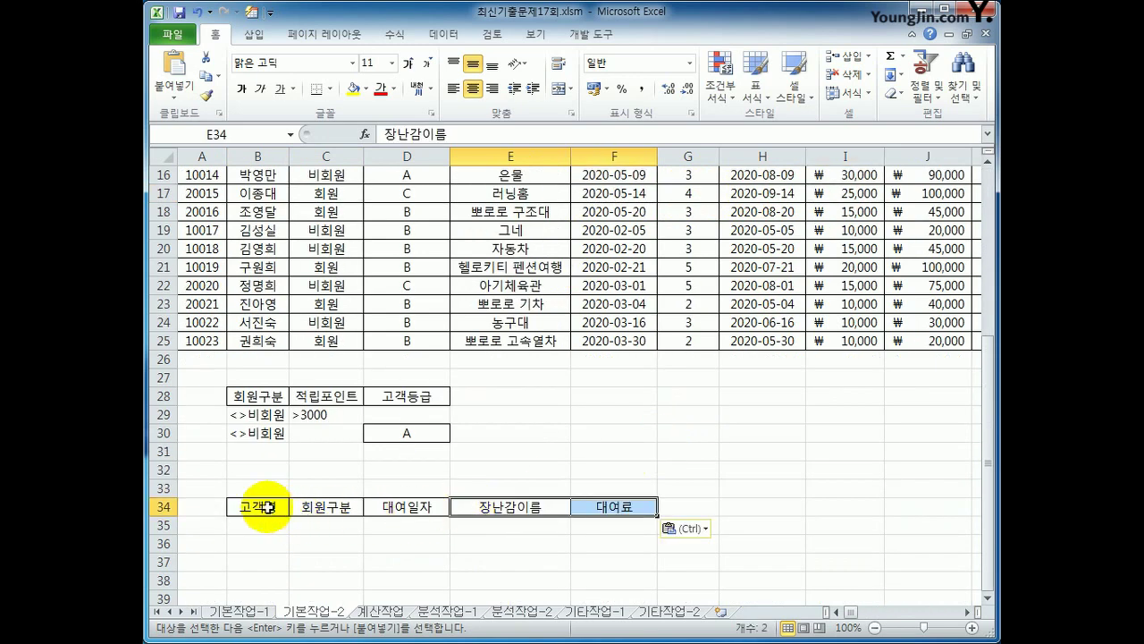
{"action": "left_click", "coordinate": [258, 506]}
{"action": "left_click", "coordinate": [329, 506]}
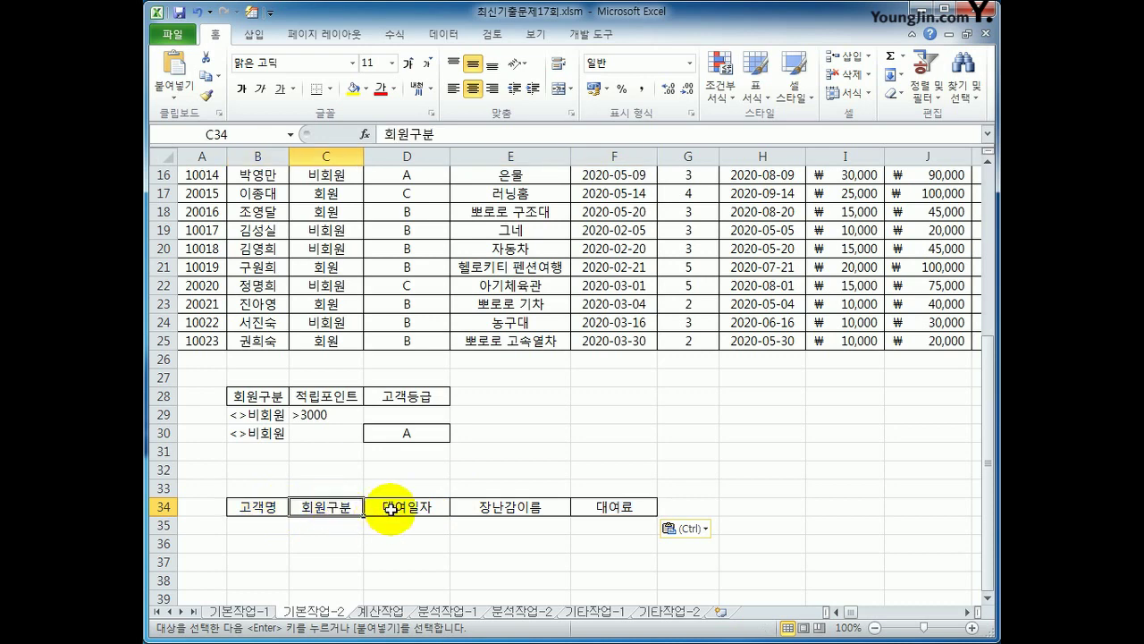
{"action": "left_click", "coordinate": [388, 506]}
{"action": "left_click", "coordinate": [474, 506]}
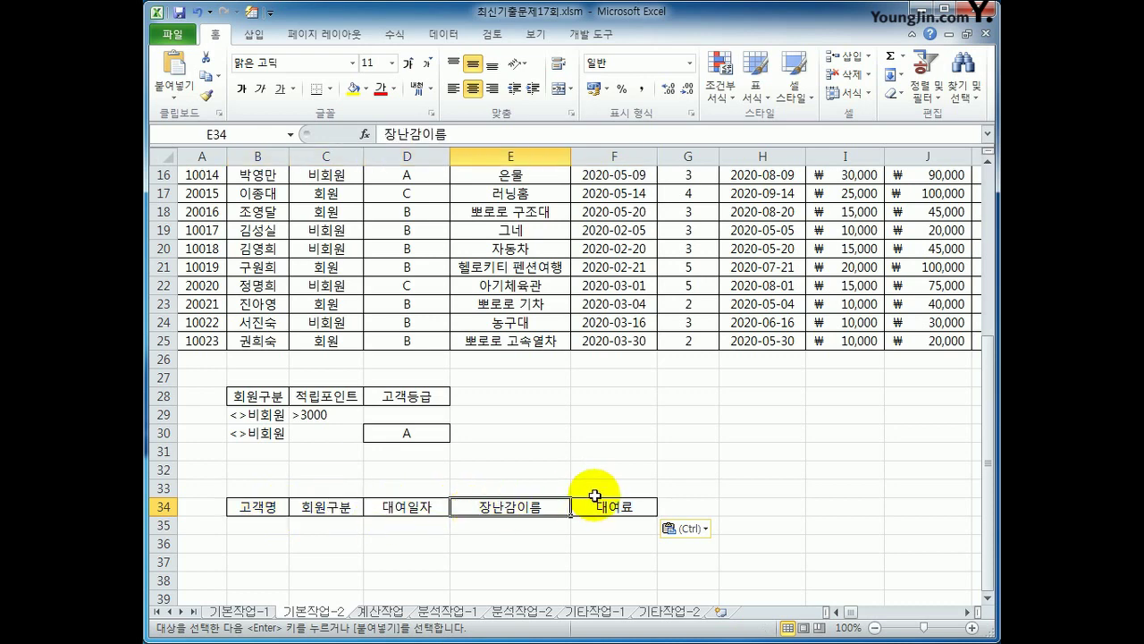
{"action": "left_click", "coordinate": [599, 502]}
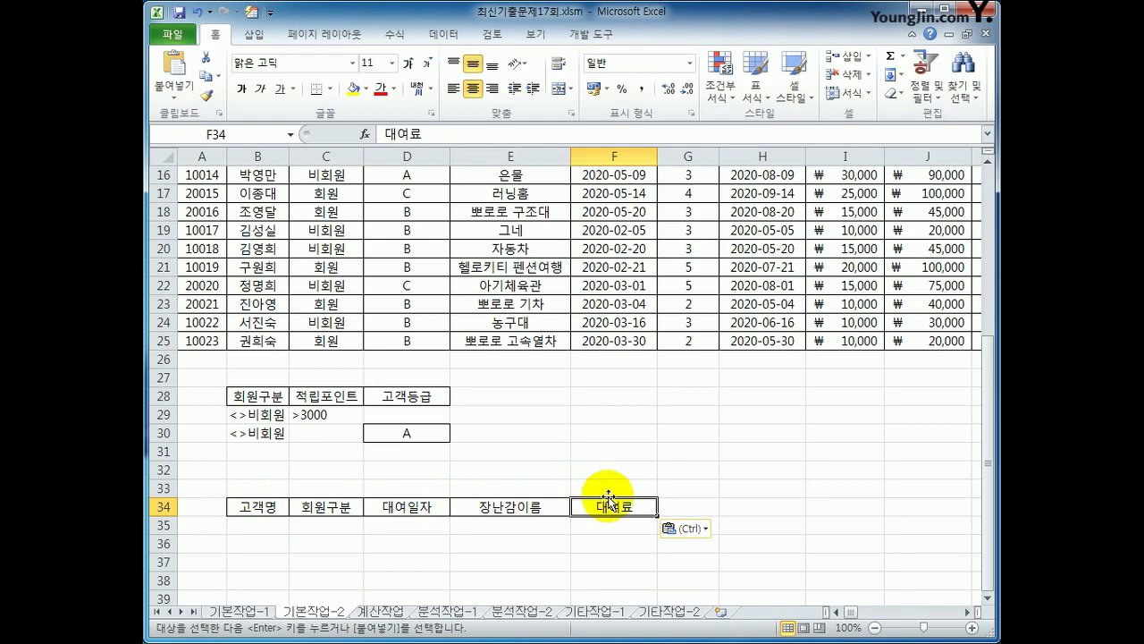
- Start an advanced filter on the table A2:K25 with B28:D30 as the criteria range
{"action": "scroll", "coordinate": [607, 499], "scroll_direction": "up", "scroll_amount": 4}
{"action": "left_click", "coordinate": [349, 302]}
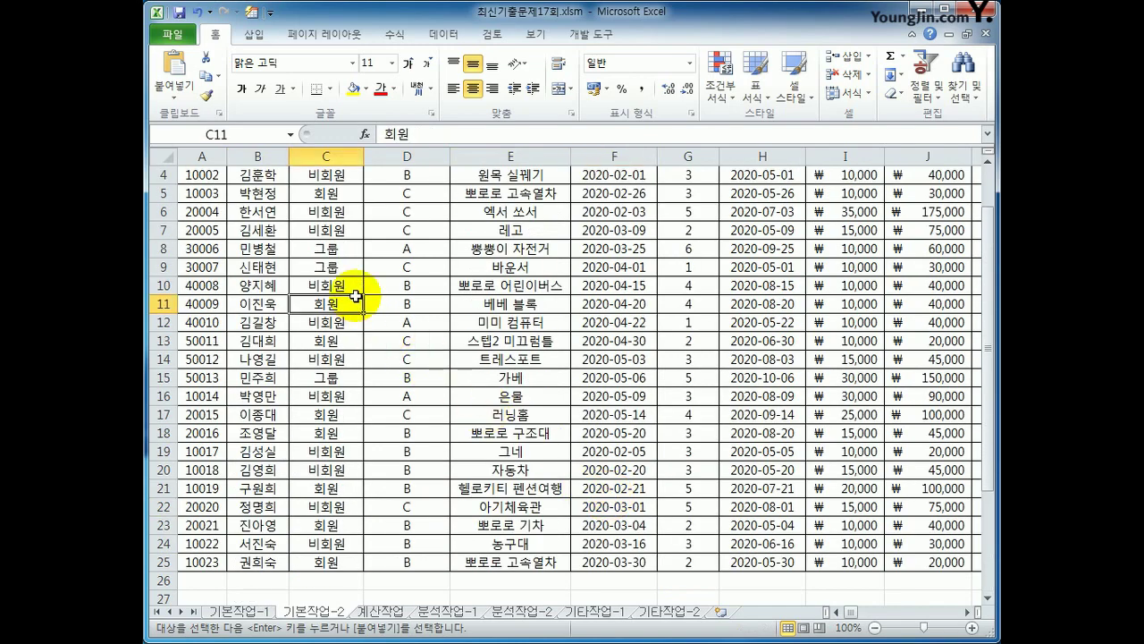
{"action": "scroll", "coordinate": [342, 322], "scroll_direction": "up", "scroll_amount": 1}
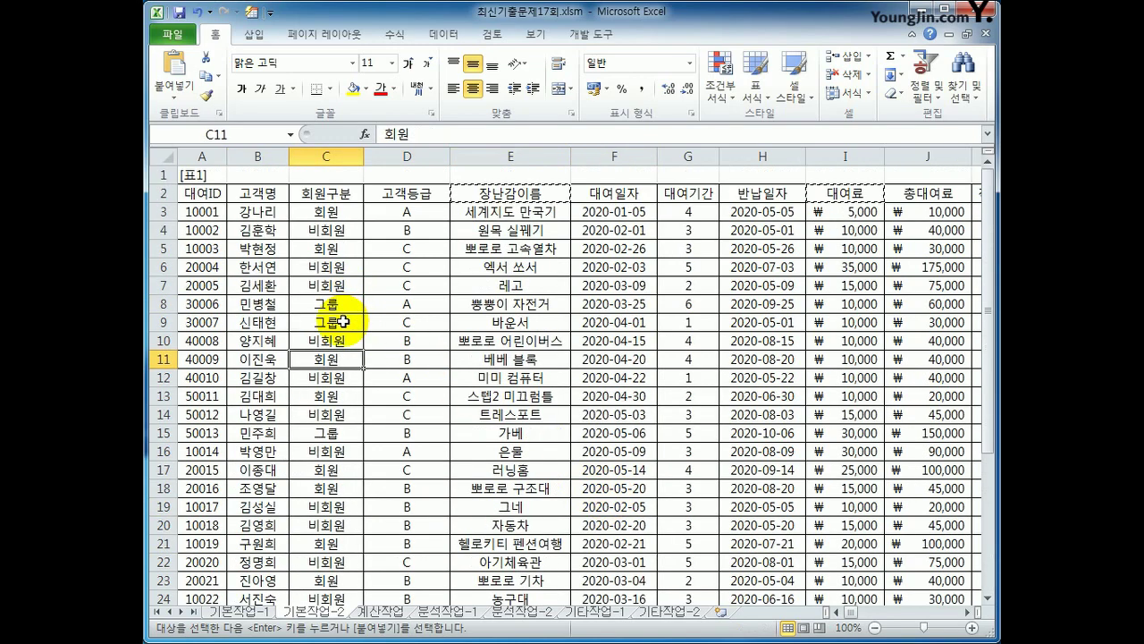
{"action": "left_click", "coordinate": [444, 34]}
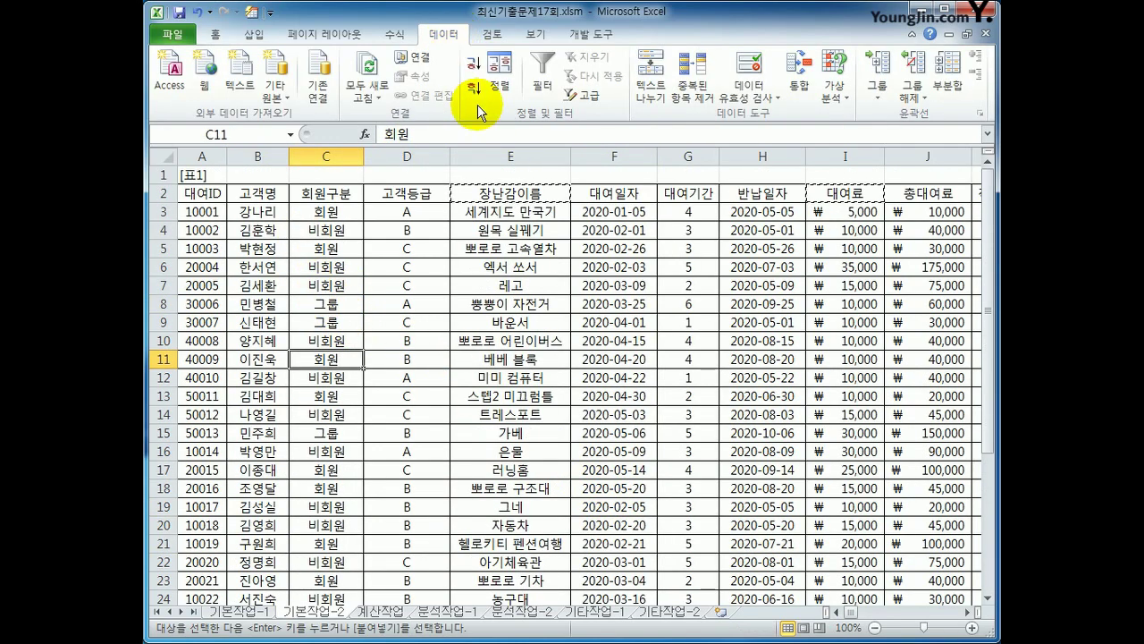
{"action": "left_click", "coordinate": [588, 100]}
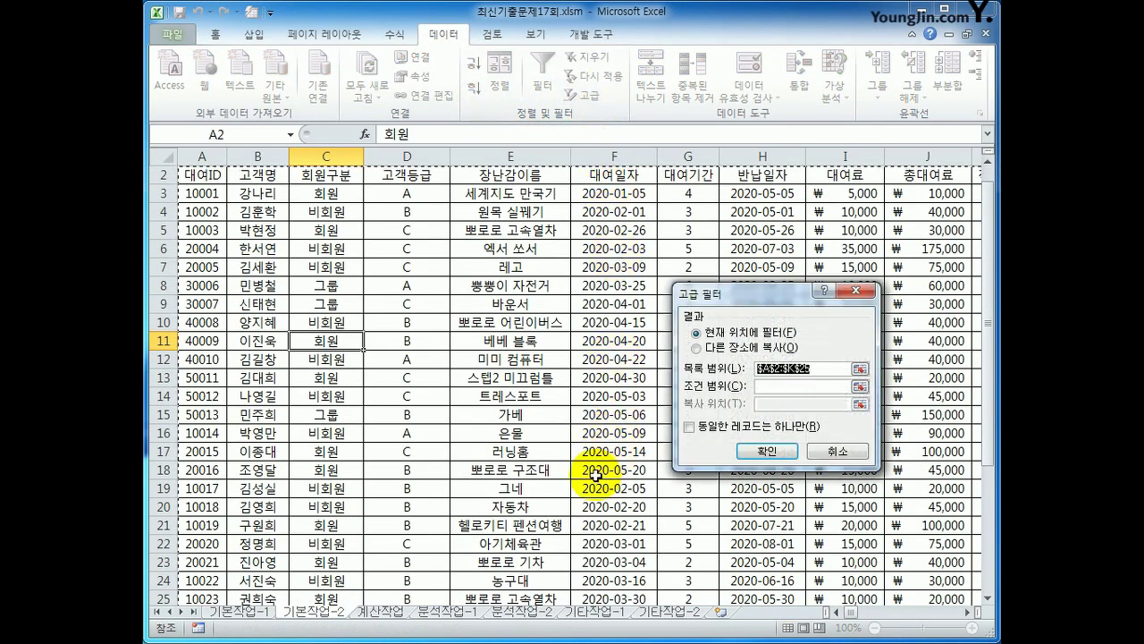
{"action": "scroll", "coordinate": [594, 478], "scroll_direction": "down", "scroll_amount": 2}
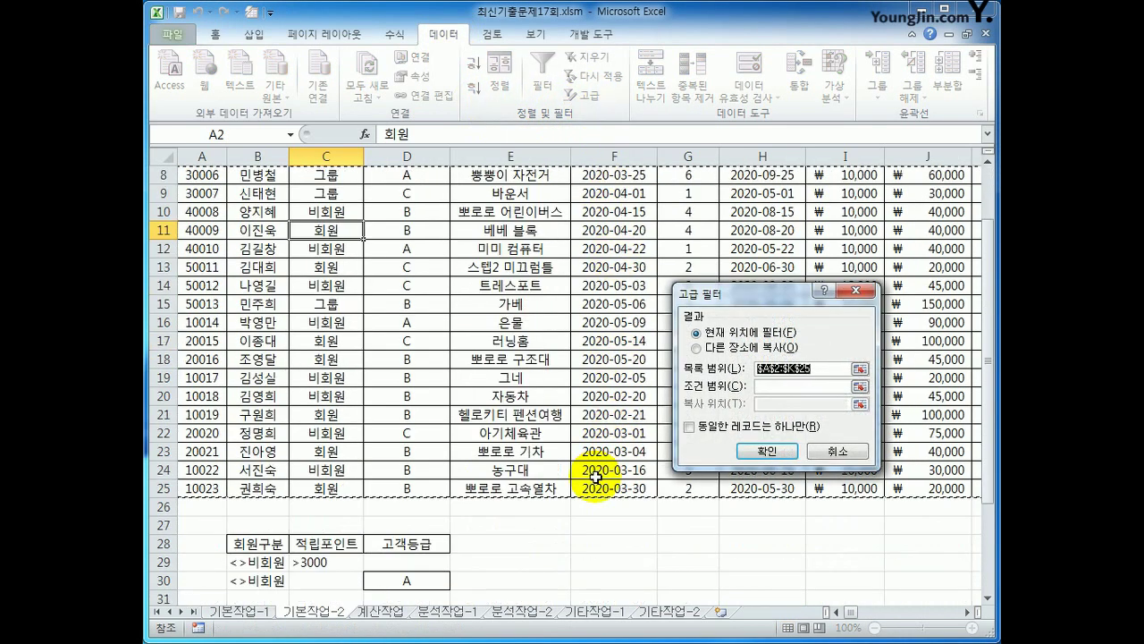
{"action": "left_click", "coordinate": [966, 612]}
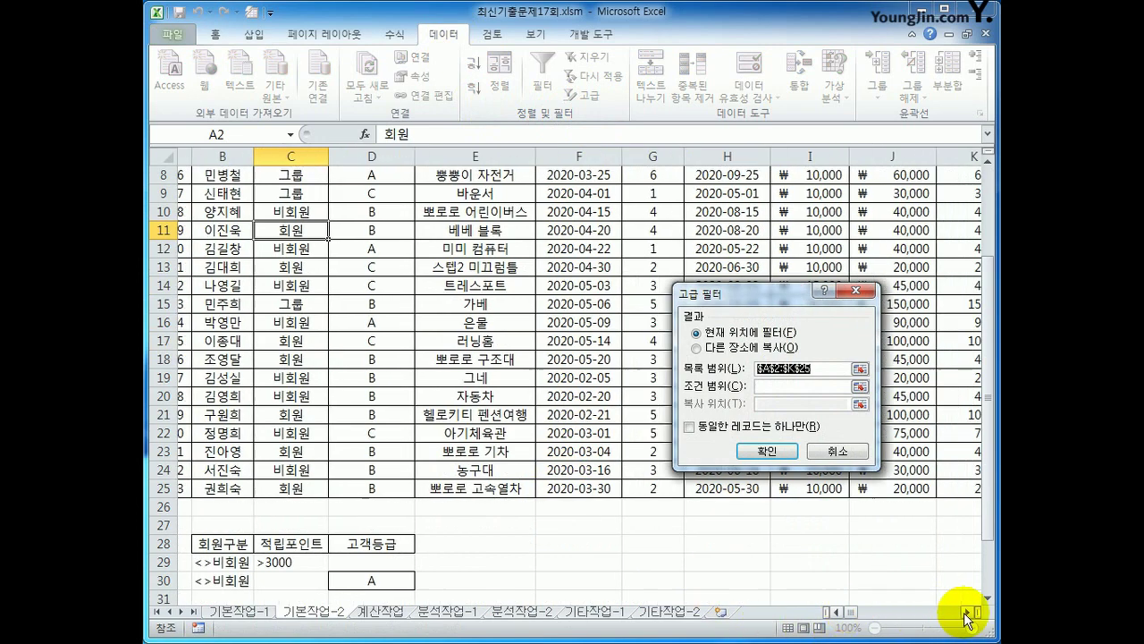
{"action": "left_click", "coordinate": [786, 388]}
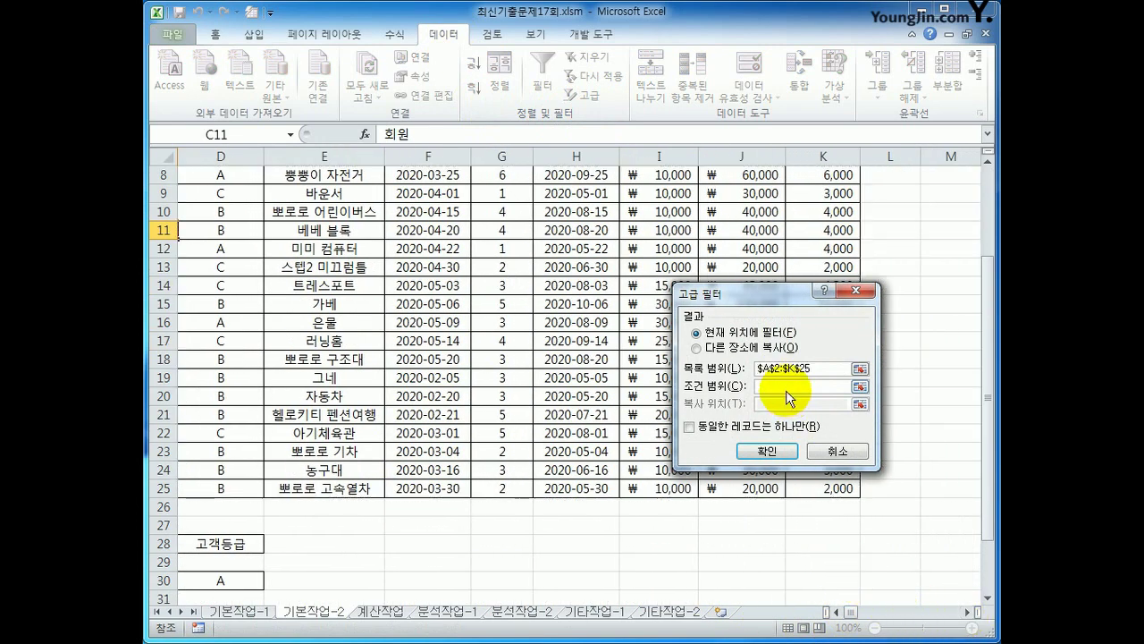
{"action": "left_click_drag", "start_coordinate": [850, 615], "coordinate": [836, 615]}
{"action": "left_click_drag", "start_coordinate": [250, 544], "coordinate": [424, 585]}
- Set the filter to copy its results to another location, B34:F34, and run it
{"action": "left_click", "coordinate": [698, 347]}
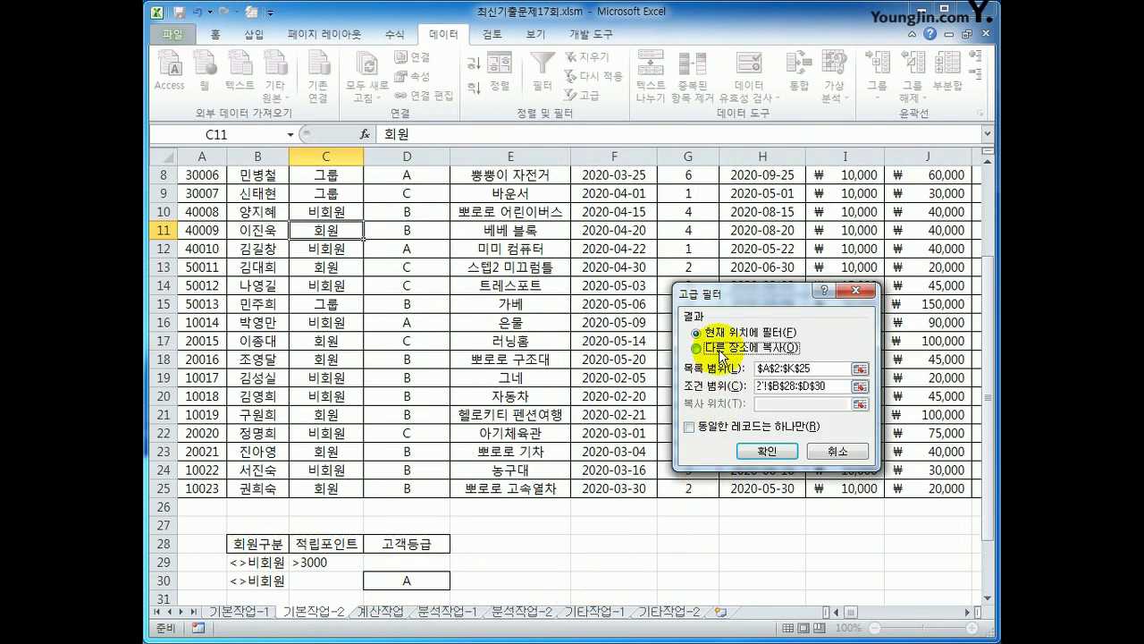
{"action": "left_click", "coordinate": [789, 404]}
{"action": "scroll", "coordinate": [620, 482], "scroll_direction": "down", "scroll_amount": 3}
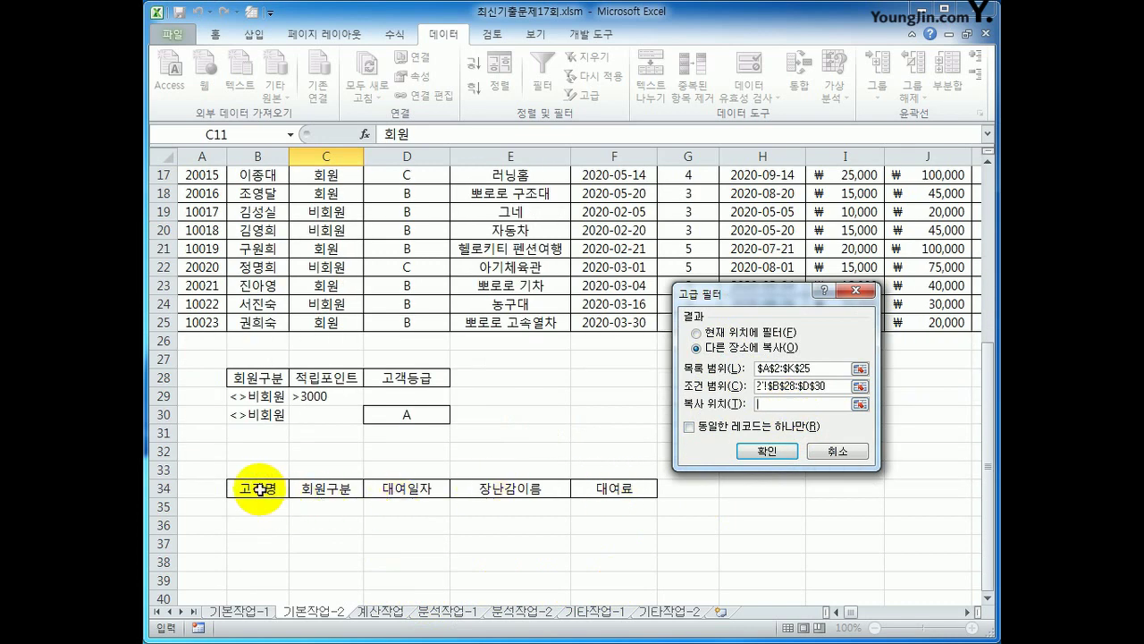
{"action": "left_click_drag", "start_coordinate": [257, 488], "coordinate": [625, 489]}
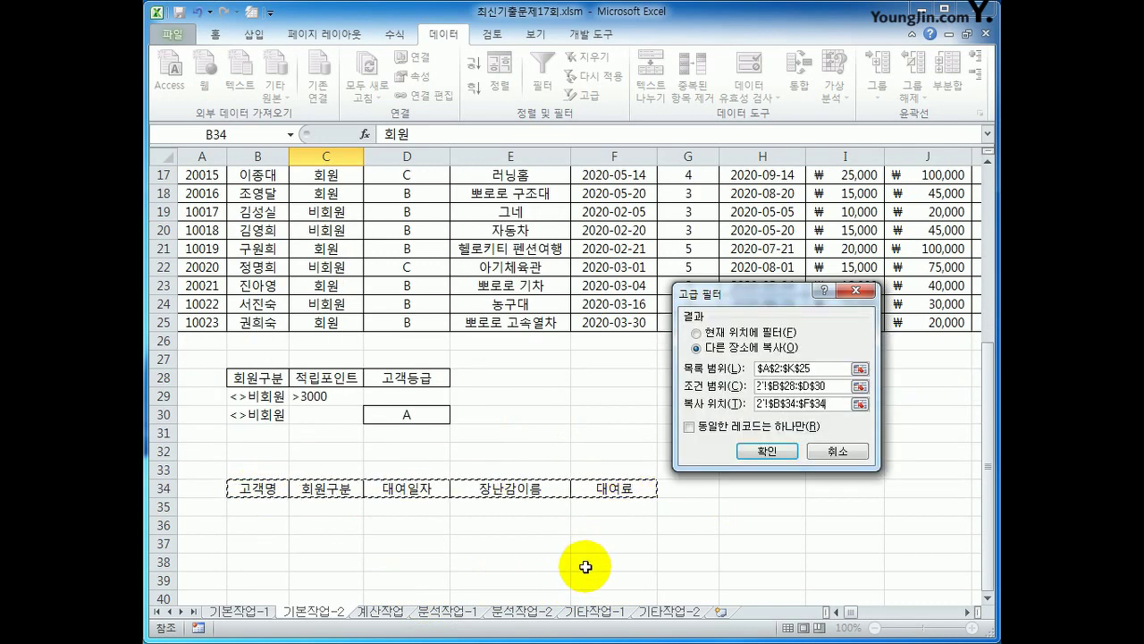
{"action": "left_click", "coordinate": [773, 454]}
{"action": "scroll", "coordinate": [758, 462], "scroll_direction": "down", "scroll_amount": 2}
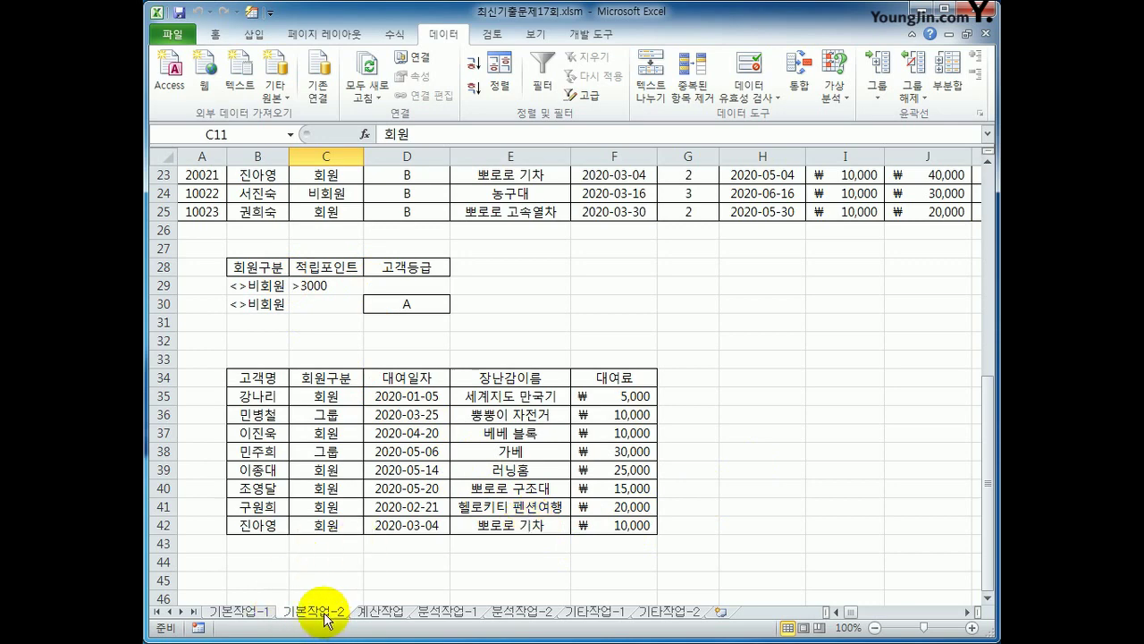
- Start a new conditional formatting rule for A3:K25 that uses a formula to determine the formatted cells
{"action": "scroll", "coordinate": [325, 621], "scroll_direction": "up", "scroll_amount": 8}
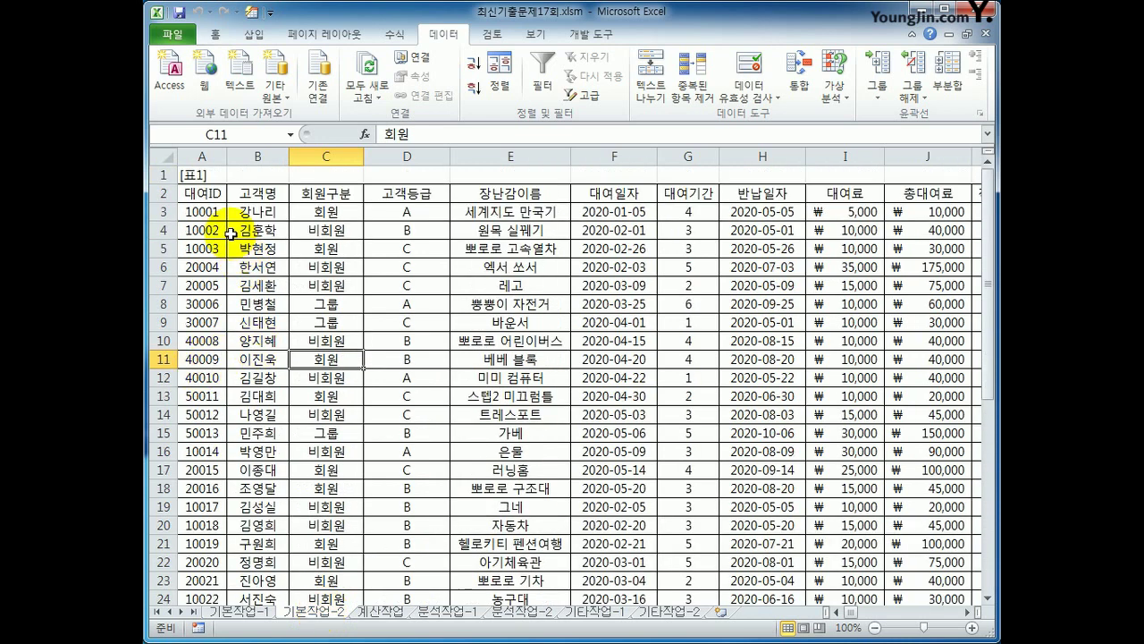
{"action": "left_click", "coordinate": [216, 212]}
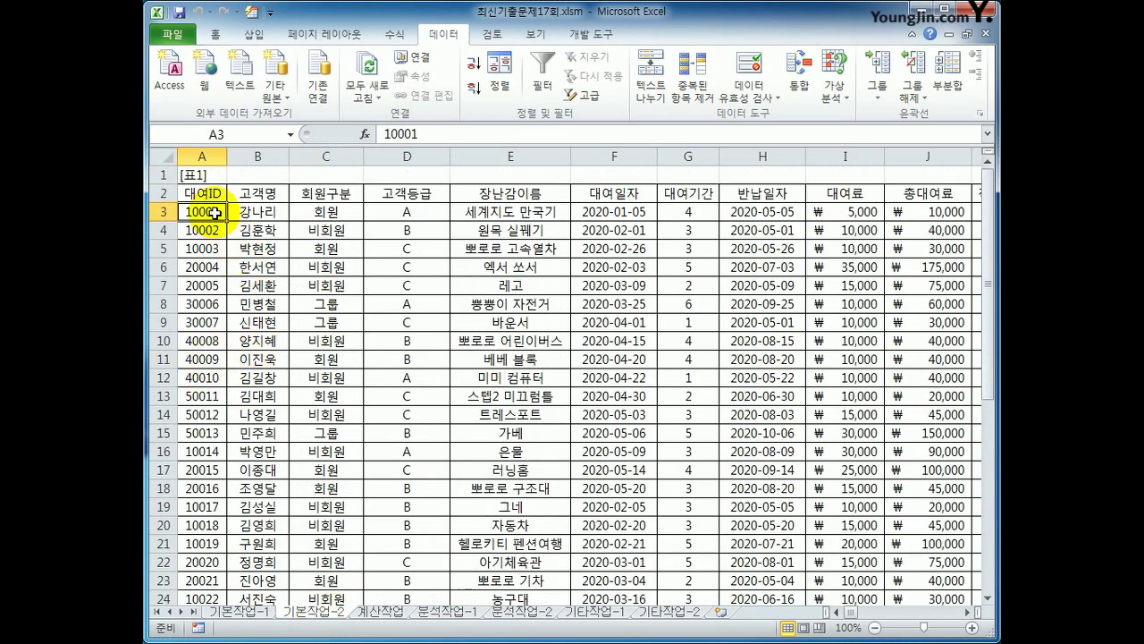
{"action": "left_click_drag", "start_coordinate": [215, 212], "coordinate": [816, 569]}
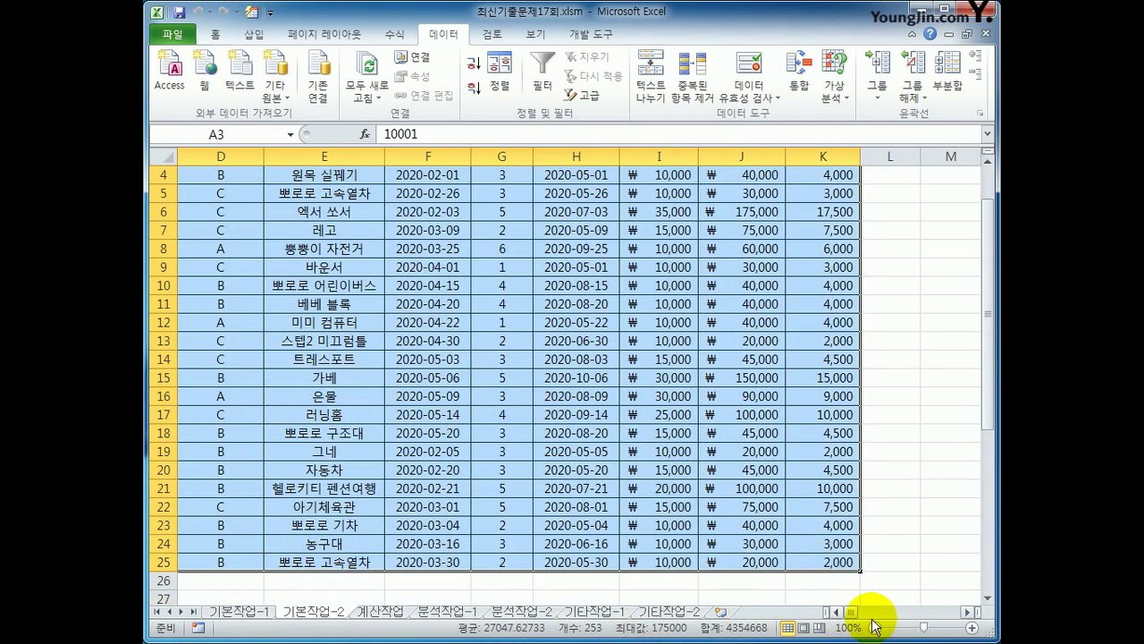
{"action": "scroll", "coordinate": [771, 595], "scroll_direction": "up", "scroll_amount": 1}
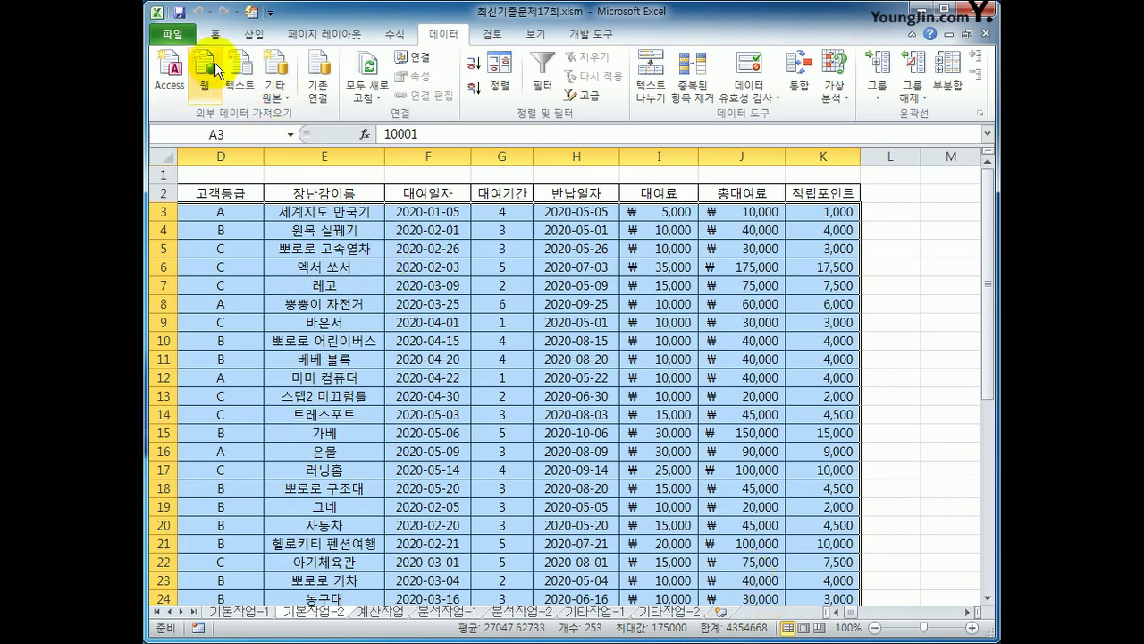
{"action": "left_click", "coordinate": [217, 34]}
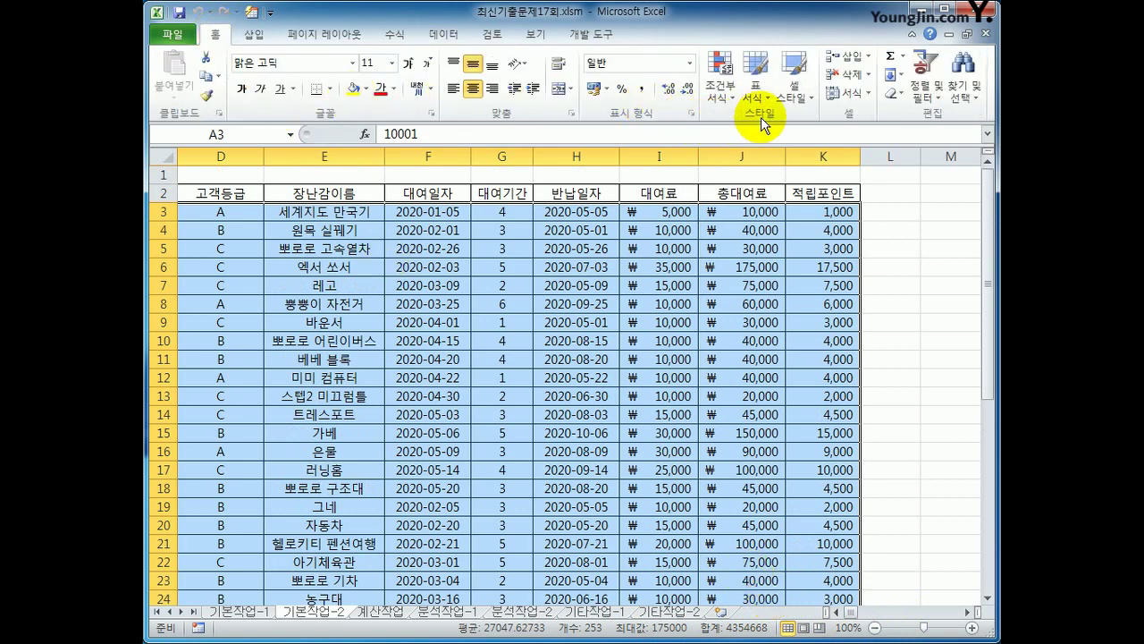
{"action": "left_click", "coordinate": [720, 94]}
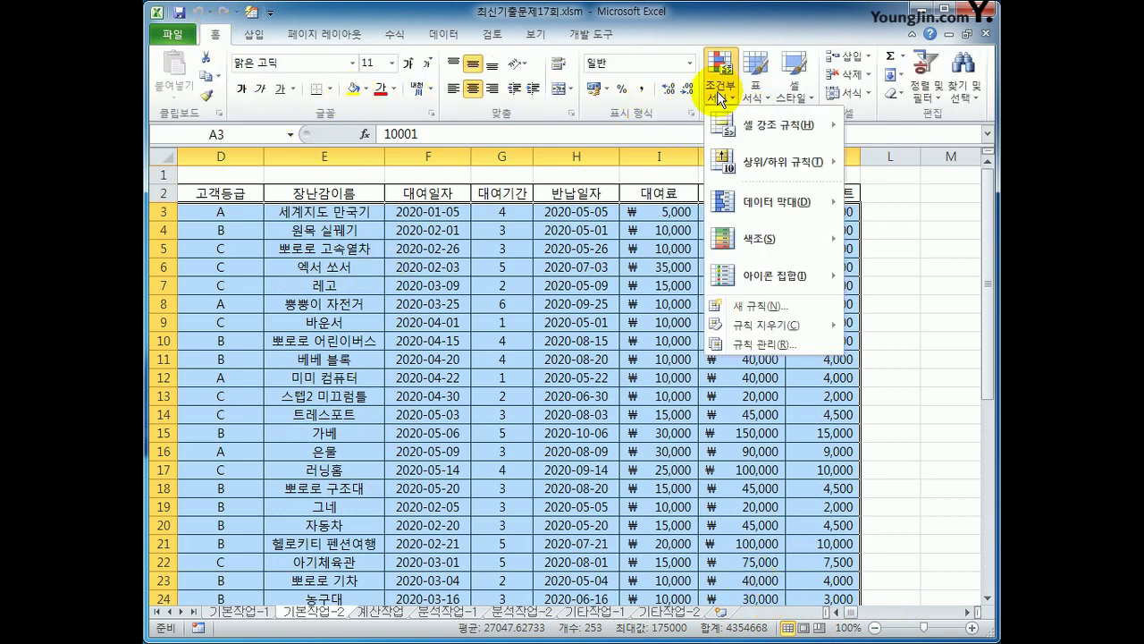
{"action": "left_click", "coordinate": [755, 306]}
{"action": "left_click_drag", "start_coordinate": [793, 217], "coordinate": [567, 236]}
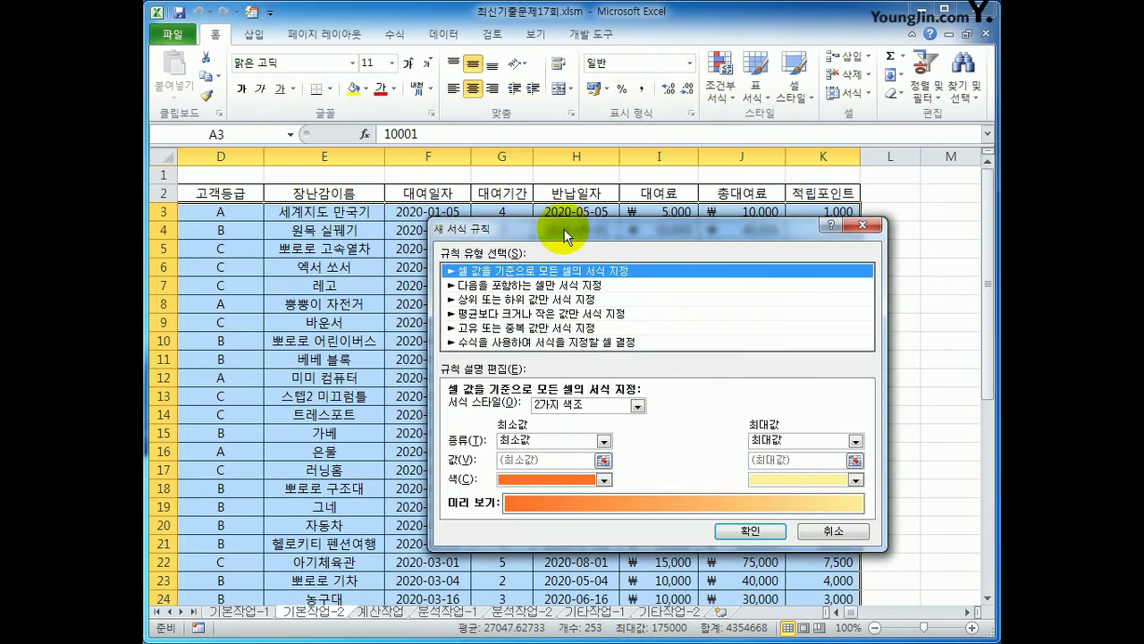
{"action": "left_click", "coordinate": [527, 341]}
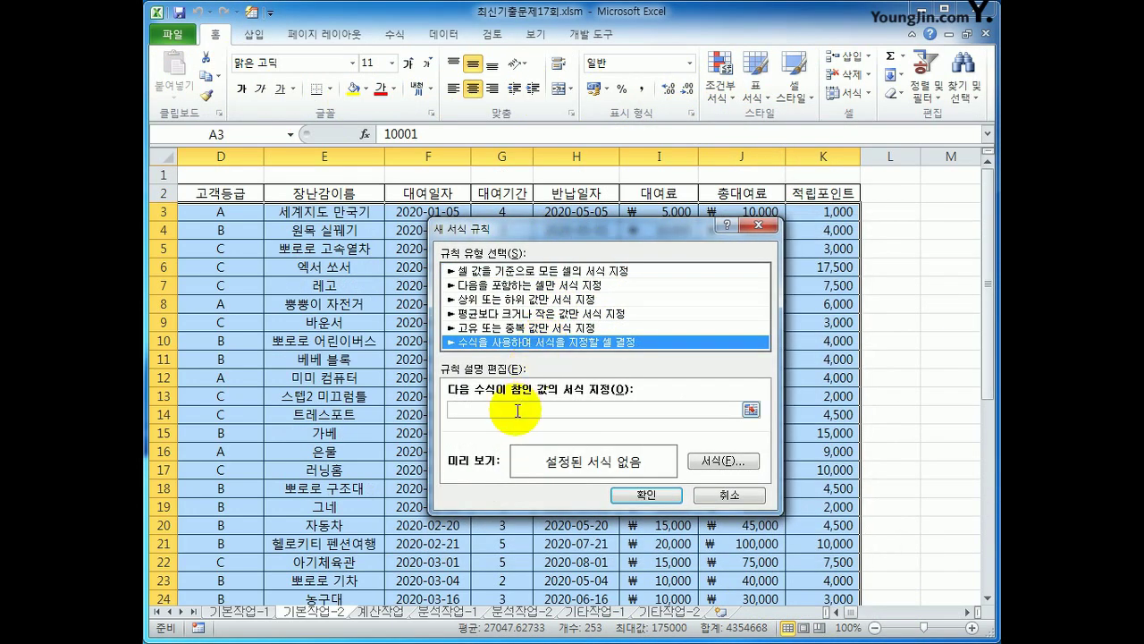
- Begin the rule formula with an AND whose first condition tests the first character of 대여ID: =and(left($A3,1)="1",
{"action": "left_click", "coordinate": [517, 410]}
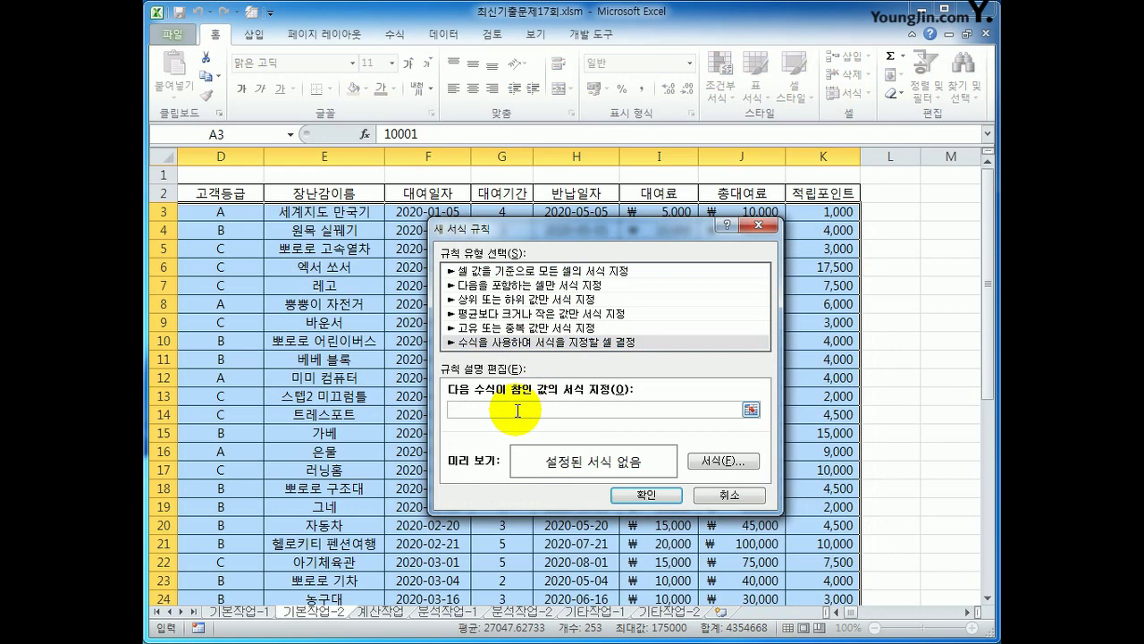
{"action": "type", "text": "=and("}
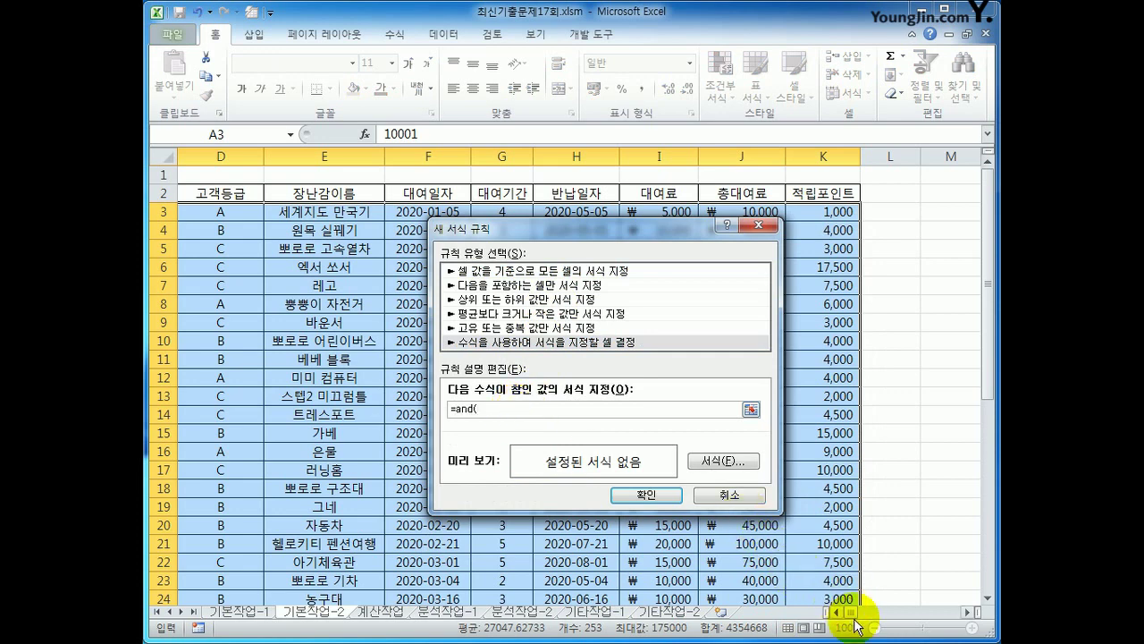
{"action": "left_click_drag", "start_coordinate": [856, 613], "coordinate": [845, 623]}
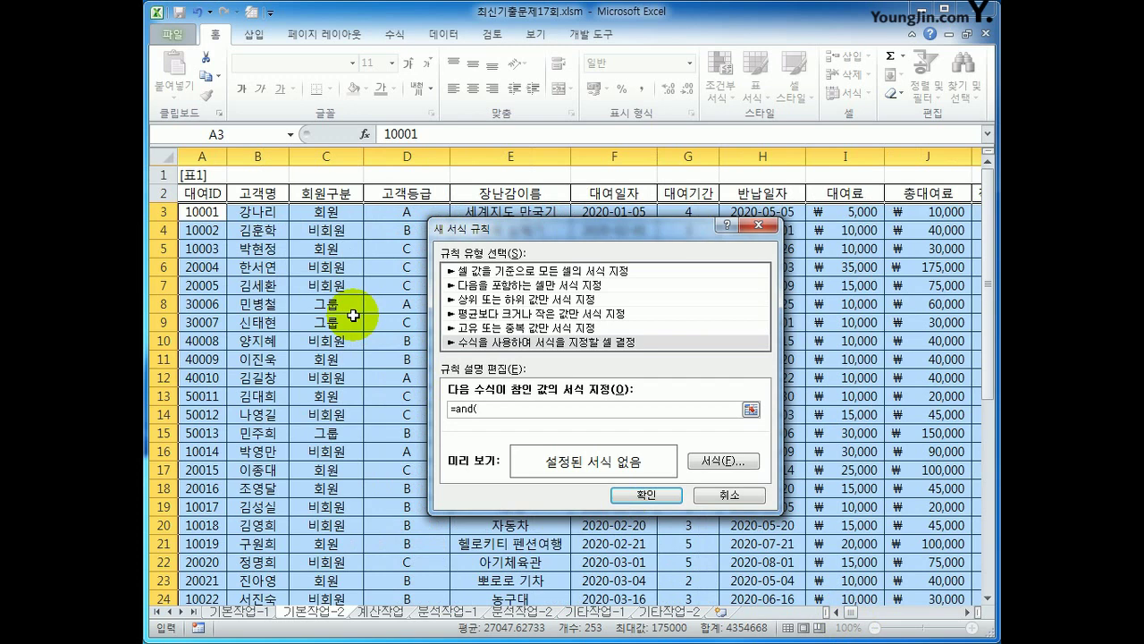
{"action": "type", "text": "left("}
{"action": "left_click", "coordinate": [208, 213]}
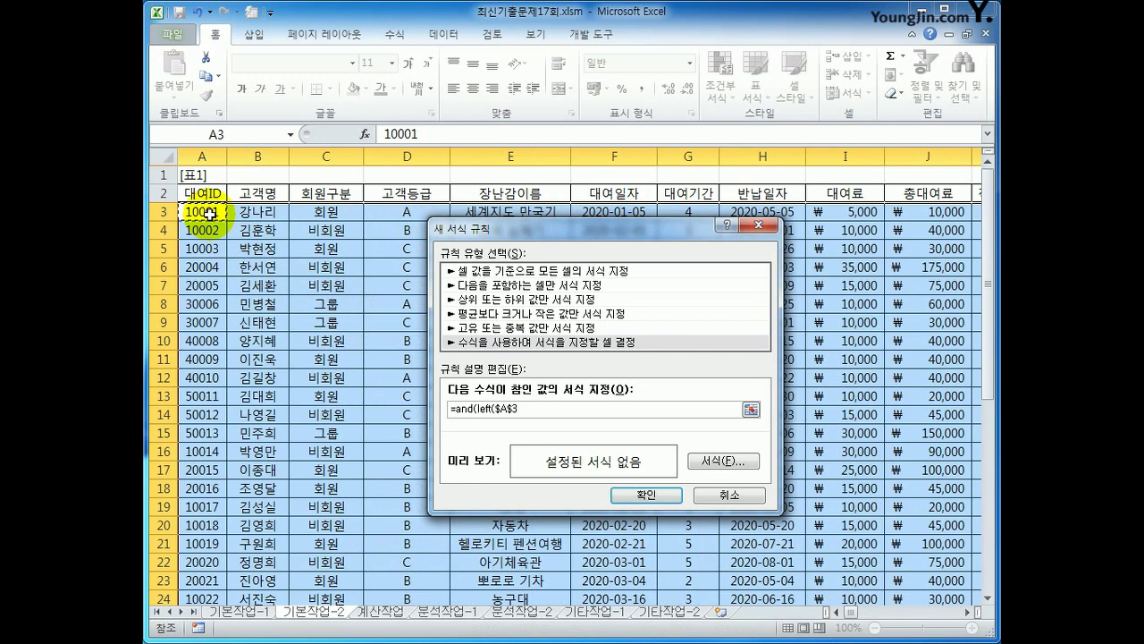
{"action": "left_click", "coordinate": [509, 408]}
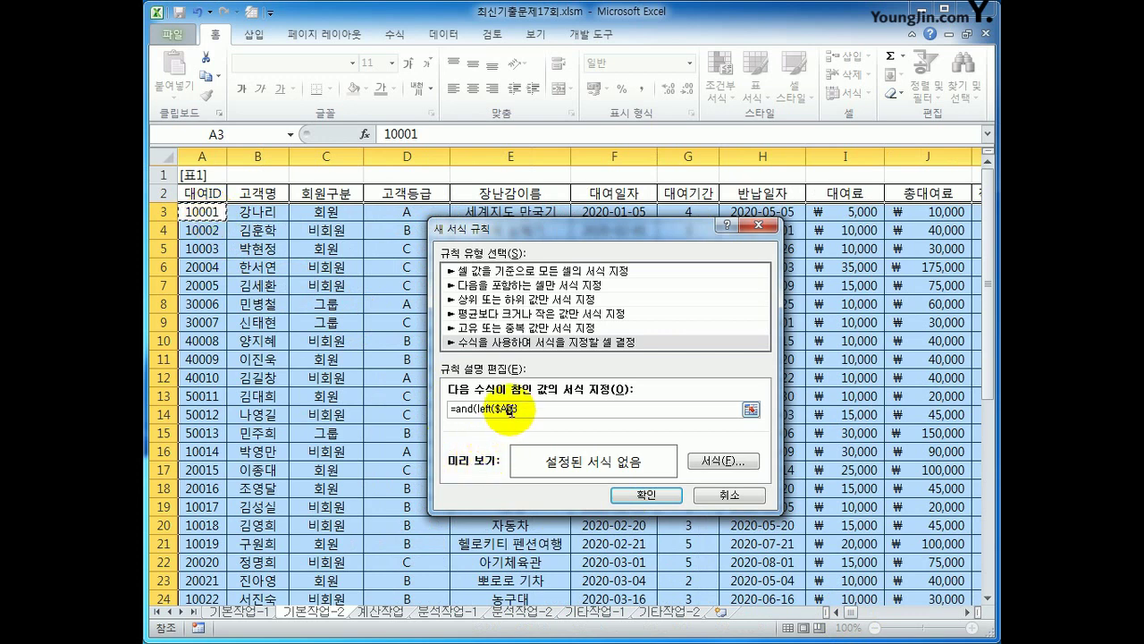
{"action": "key", "text": "End"}
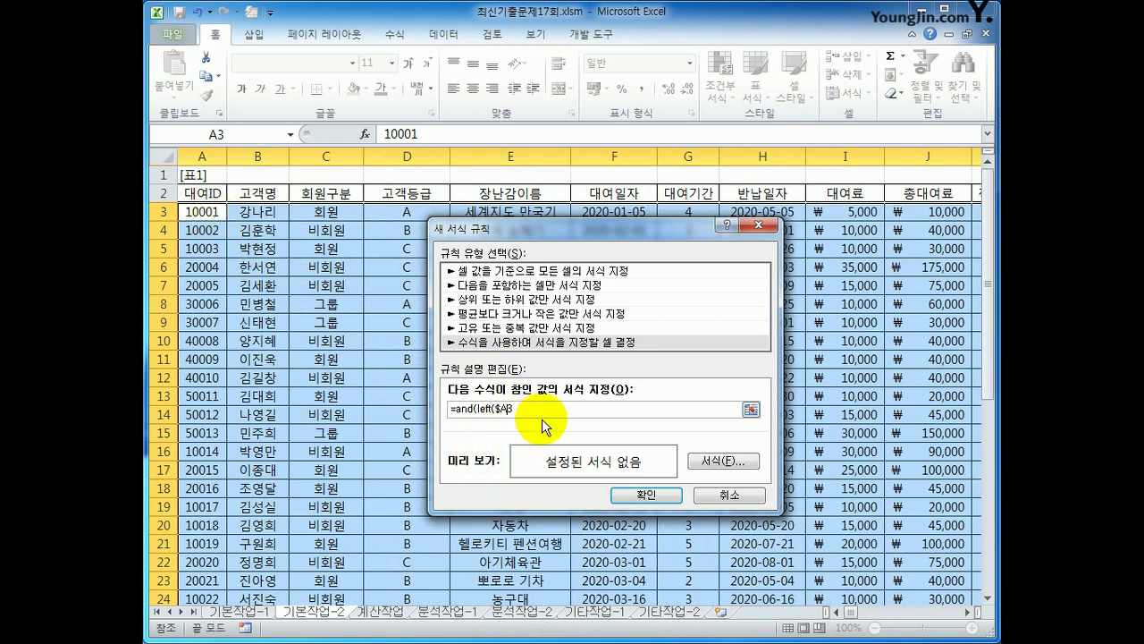
{"action": "key", "text": "F4"}
{"action": "key", "text": "F4"}
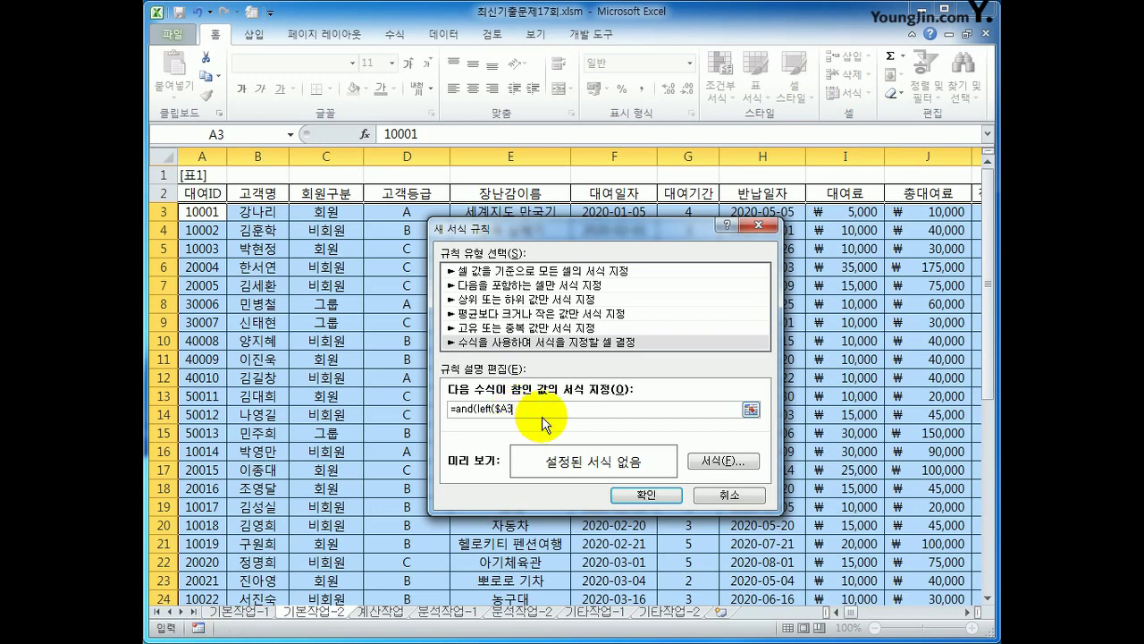
{"action": "type", "text": ",1)=\"1\","}
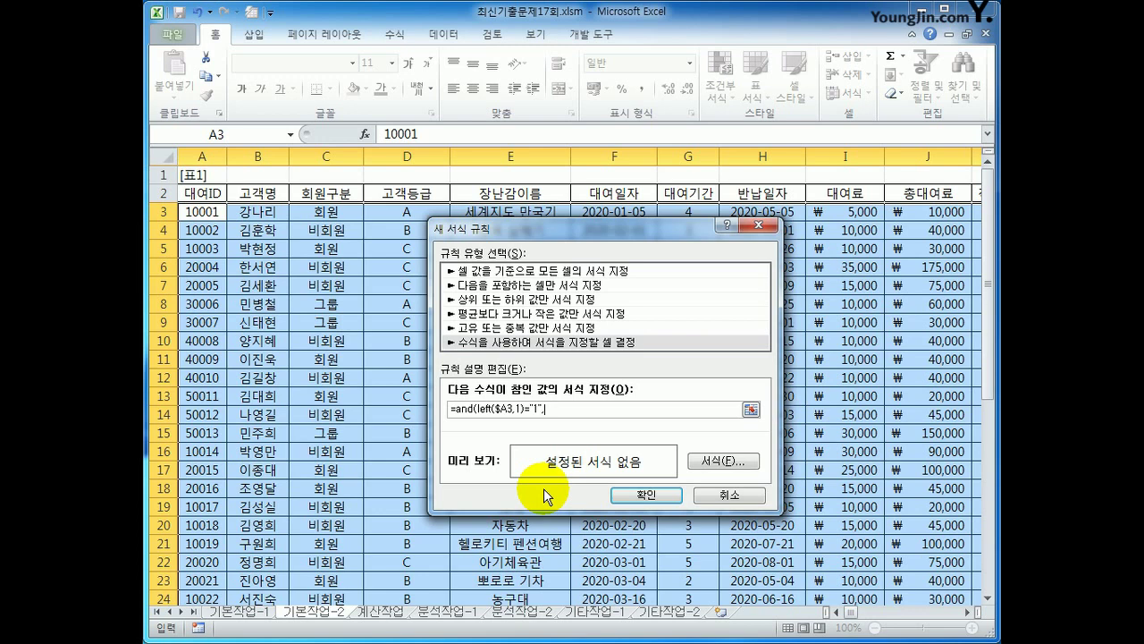
- Complete the rule formula with the second condition month($H3)=5, keeping only column H absolute, and close the AND function
{"action": "type", "text": "month("}
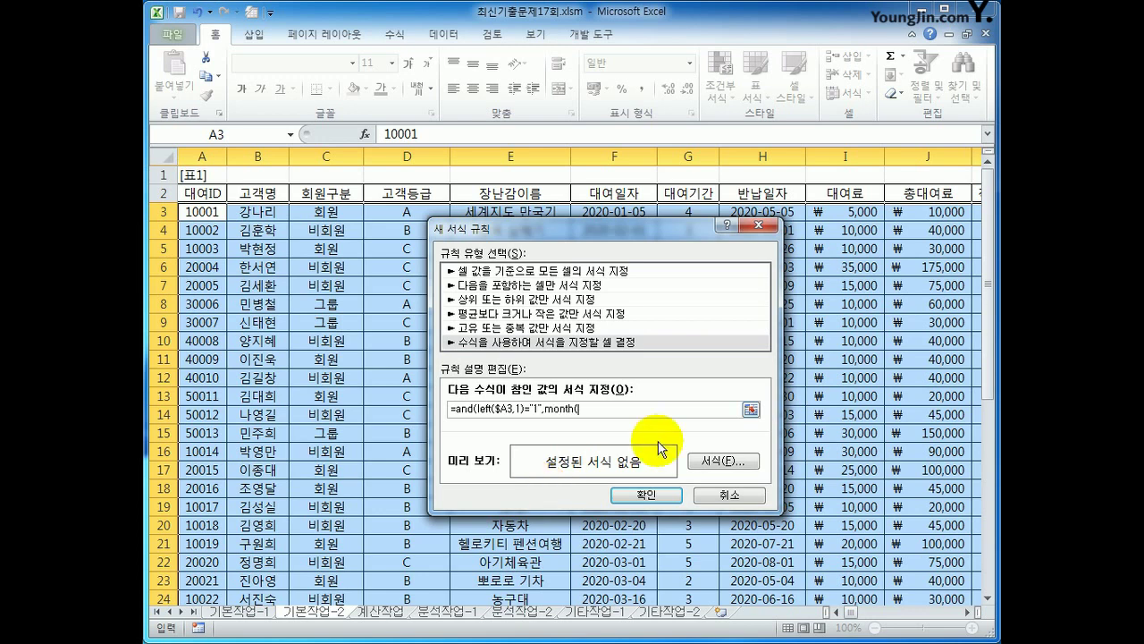
{"action": "left_click_drag", "start_coordinate": [626, 229], "coordinate": [633, 246]}
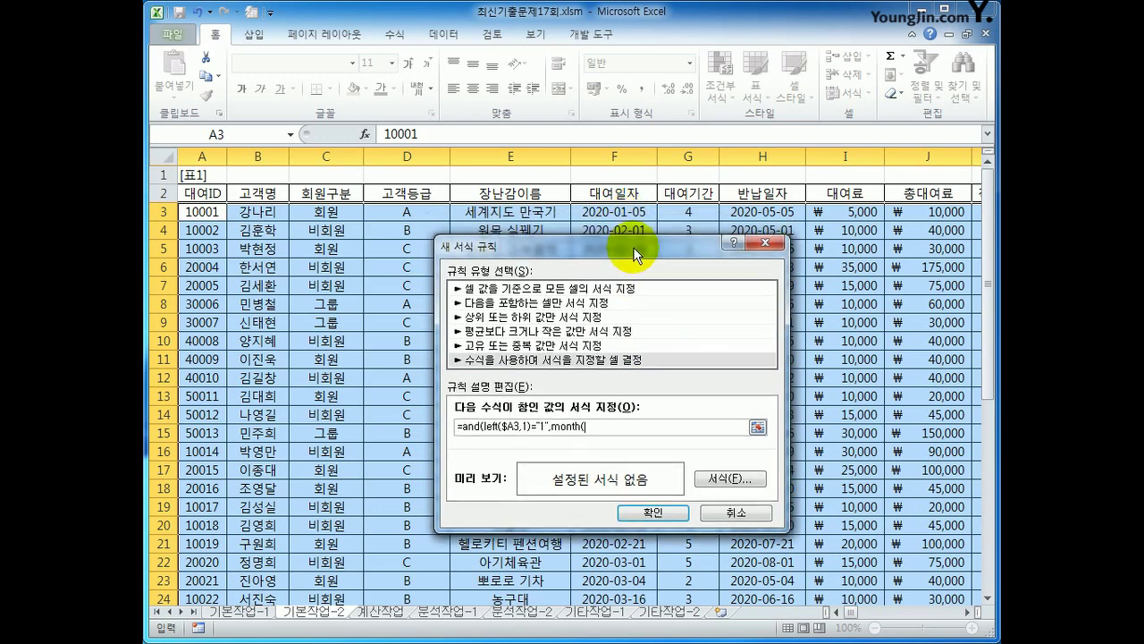
{"action": "left_click", "coordinate": [740, 211]}
{"action": "left_click", "coordinate": [600, 427]}
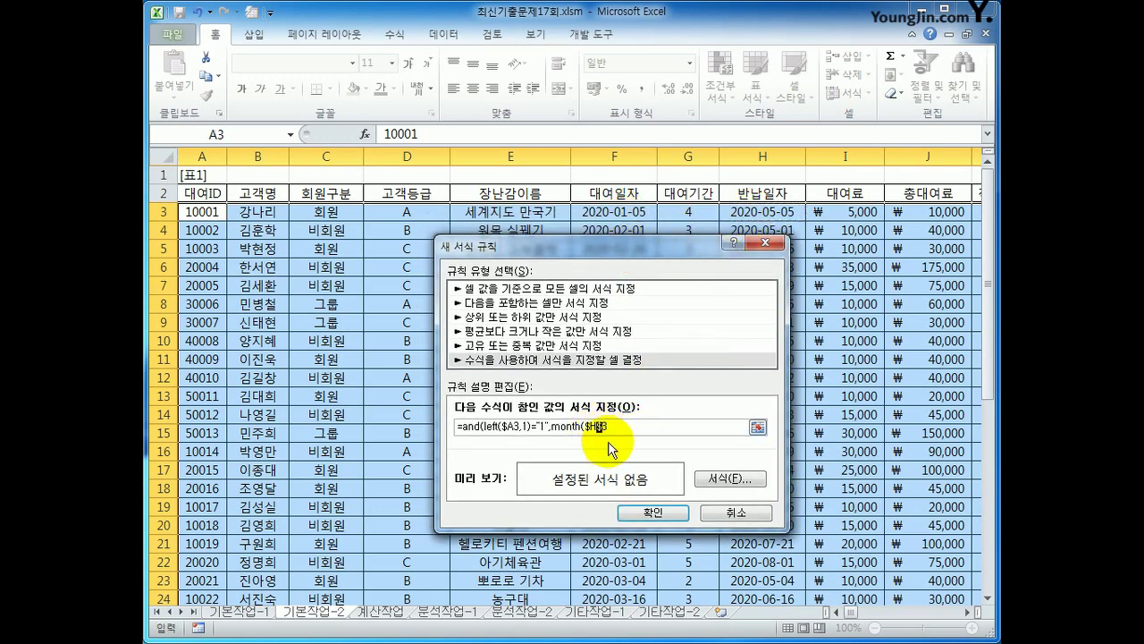
{"action": "key", "text": "BackSpace"}
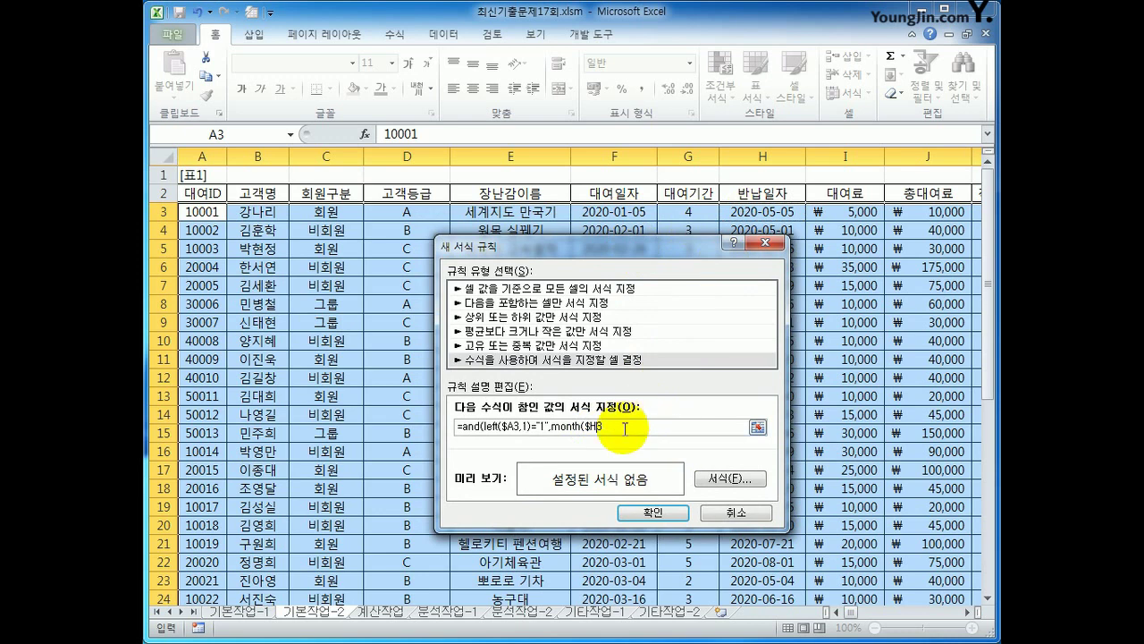
{"action": "type", "text": ")=5)"}
- Set the rule's font format to italic (기울임꼴) in standard blue and apply the conditional formatting rule
{"action": "left_click", "coordinate": [720, 479]}
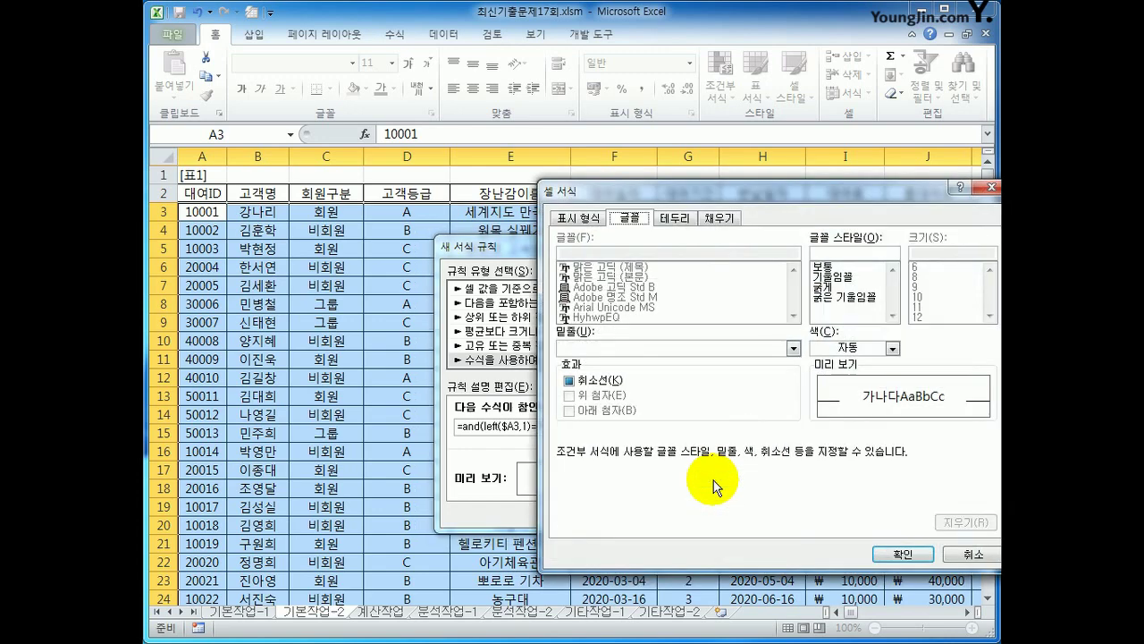
{"action": "left_click", "coordinate": [836, 297]}
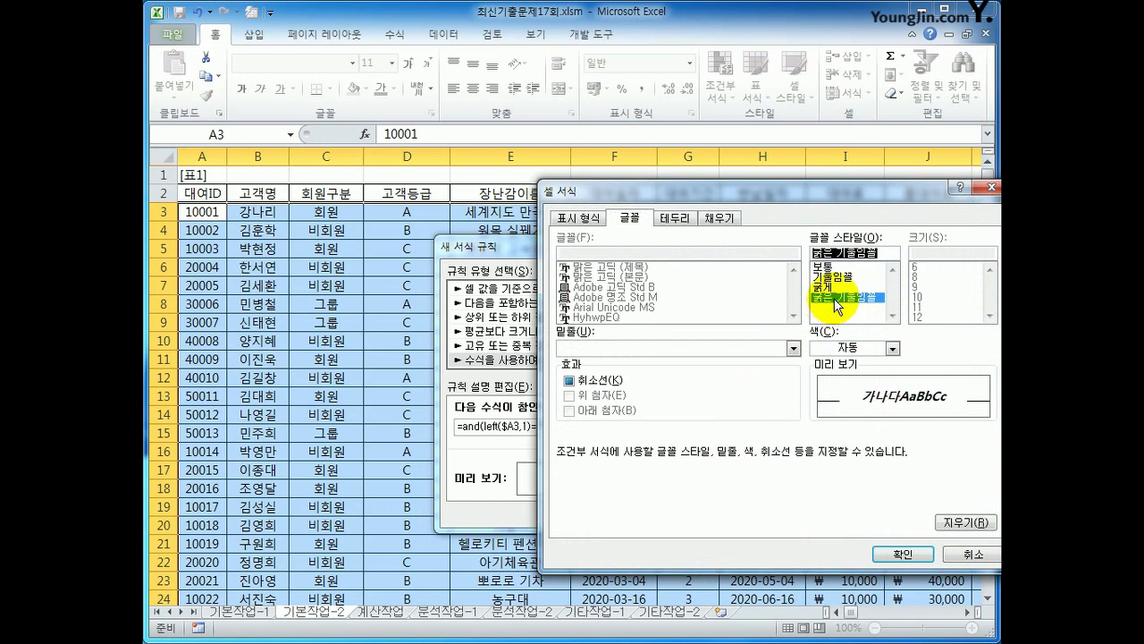
{"action": "left_click", "coordinate": [833, 287]}
{"action": "left_click", "coordinate": [827, 266]}
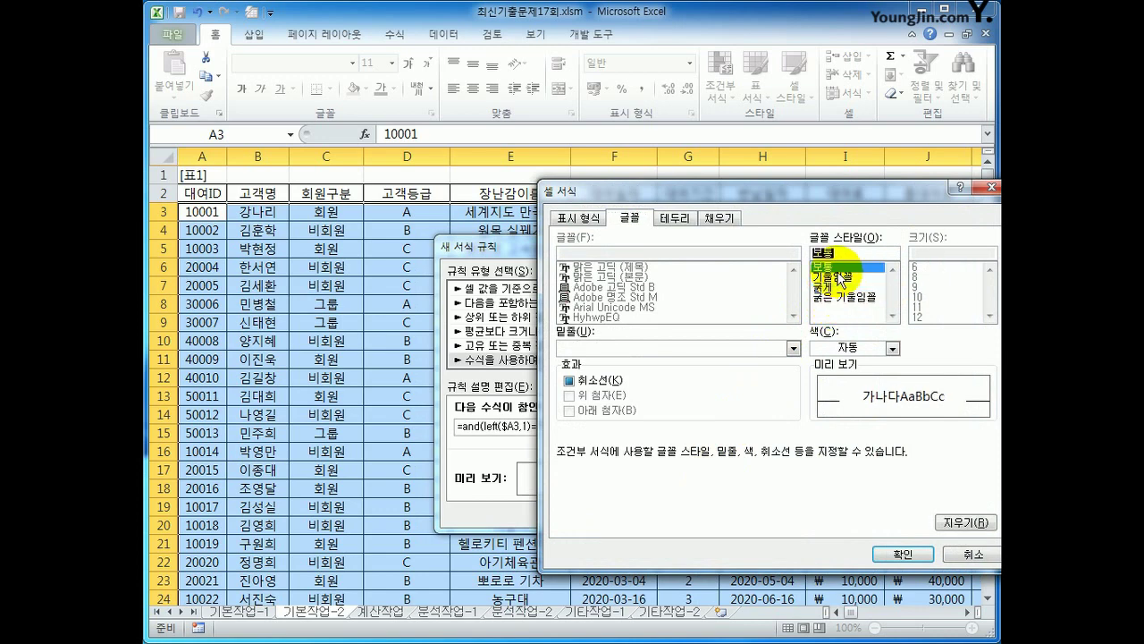
{"action": "left_click", "coordinate": [842, 278]}
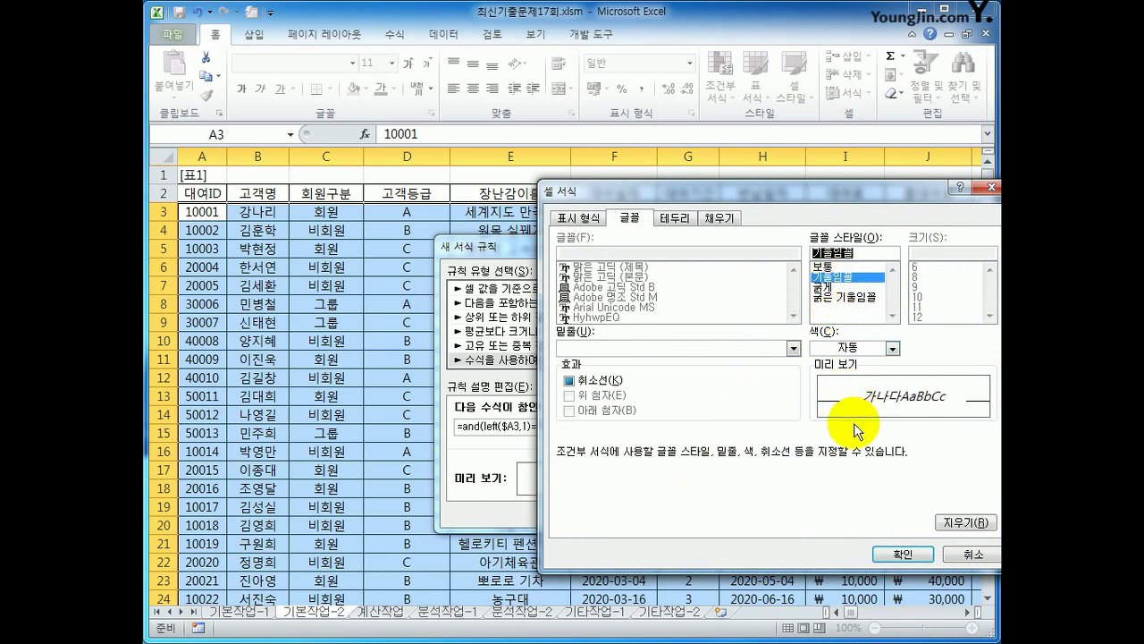
{"action": "left_click", "coordinate": [892, 348]}
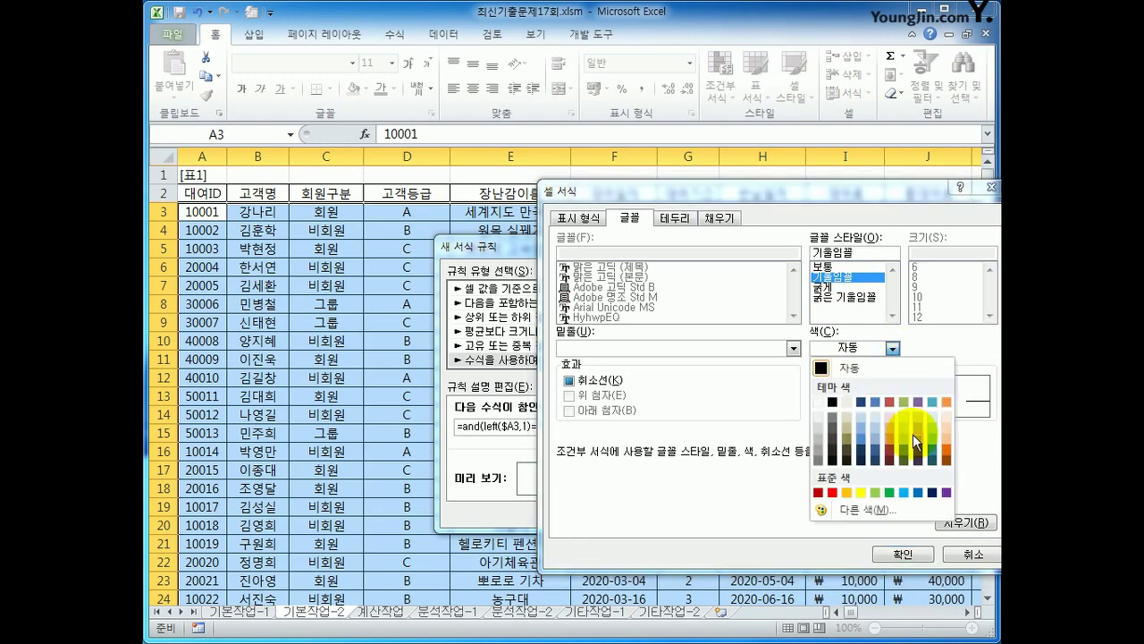
{"action": "left_click", "coordinate": [916, 493]}
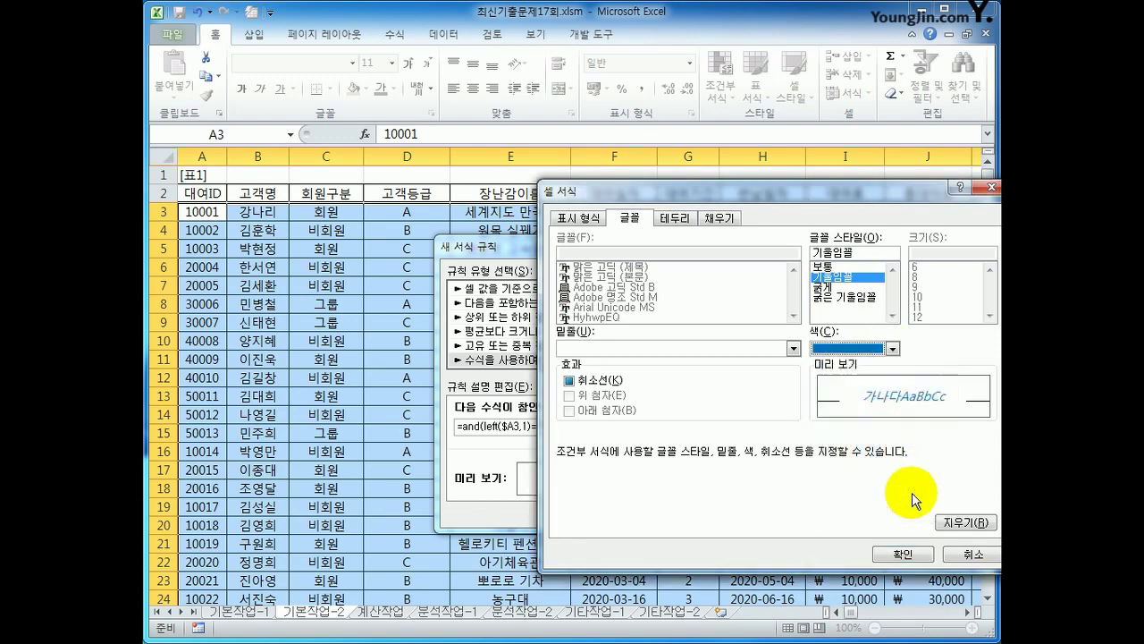
{"action": "left_click", "coordinate": [901, 553]}
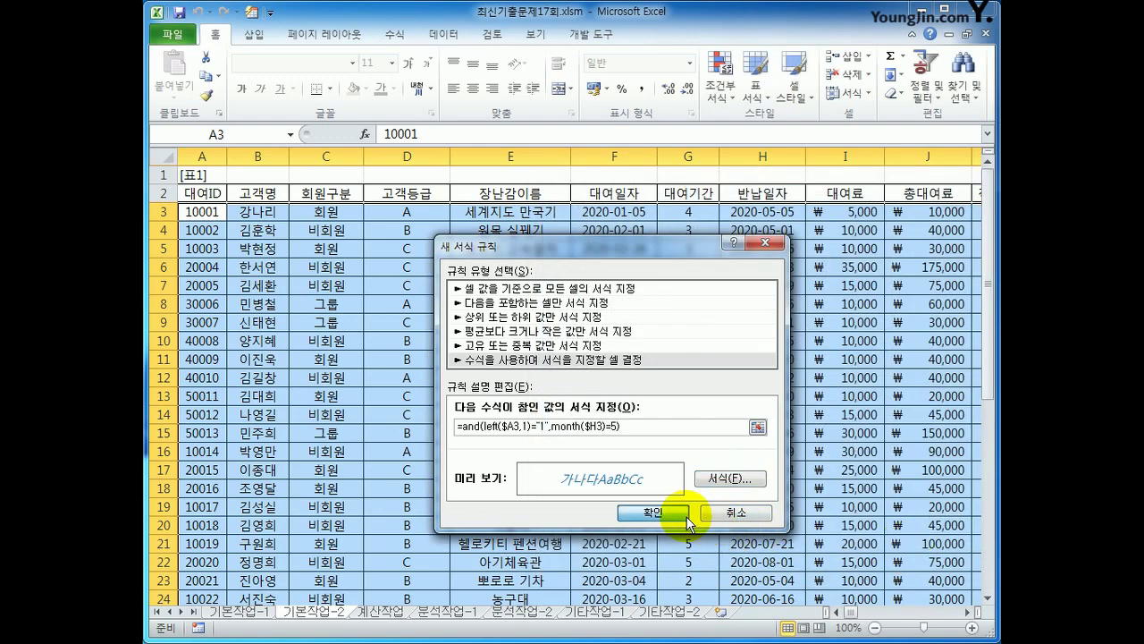
{"action": "left_click", "coordinate": [669, 512]}
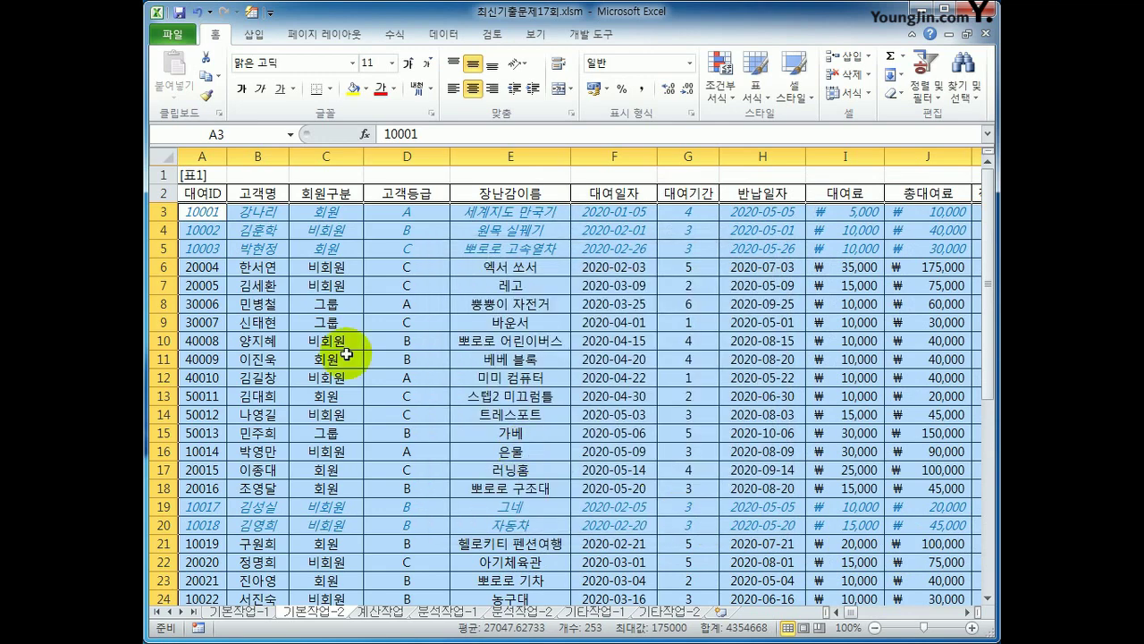
- Check the 대여ID and 반납일자 values of the formatted rows against the rule's two conditions
{"action": "left_click", "coordinate": [202, 211]}
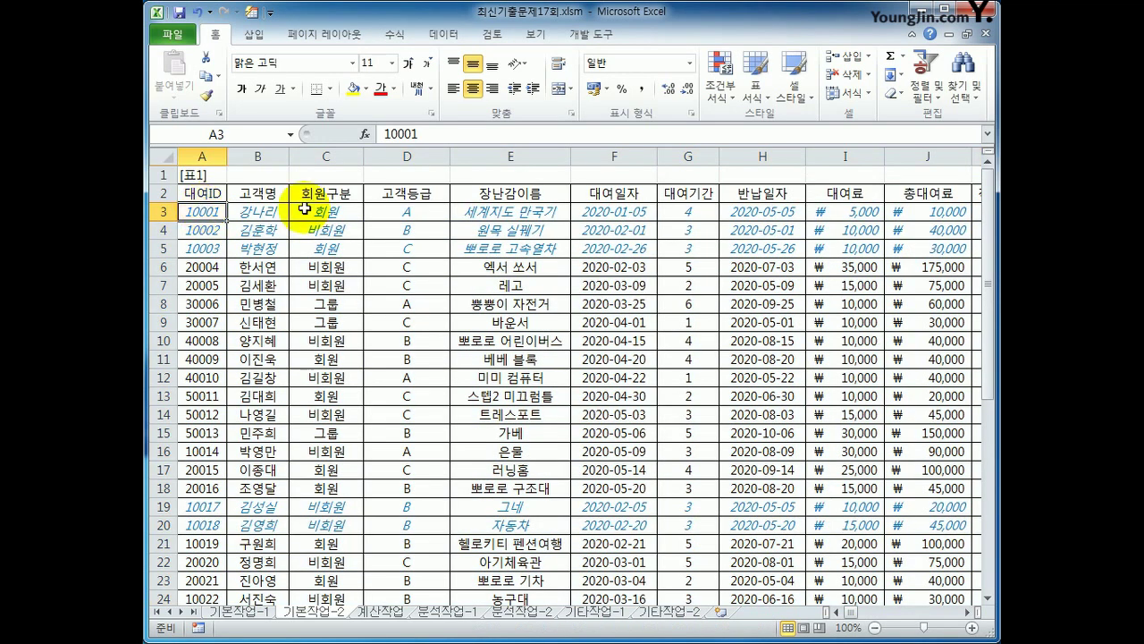
{"action": "left_click", "coordinate": [737, 215]}
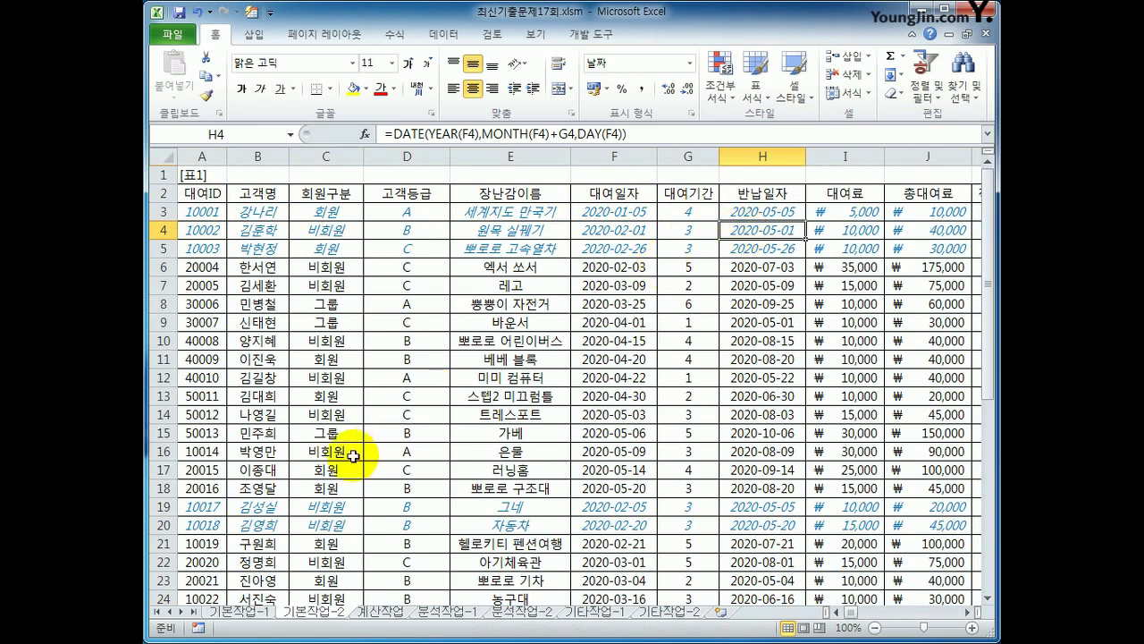
{"action": "left_click", "coordinate": [224, 510]}
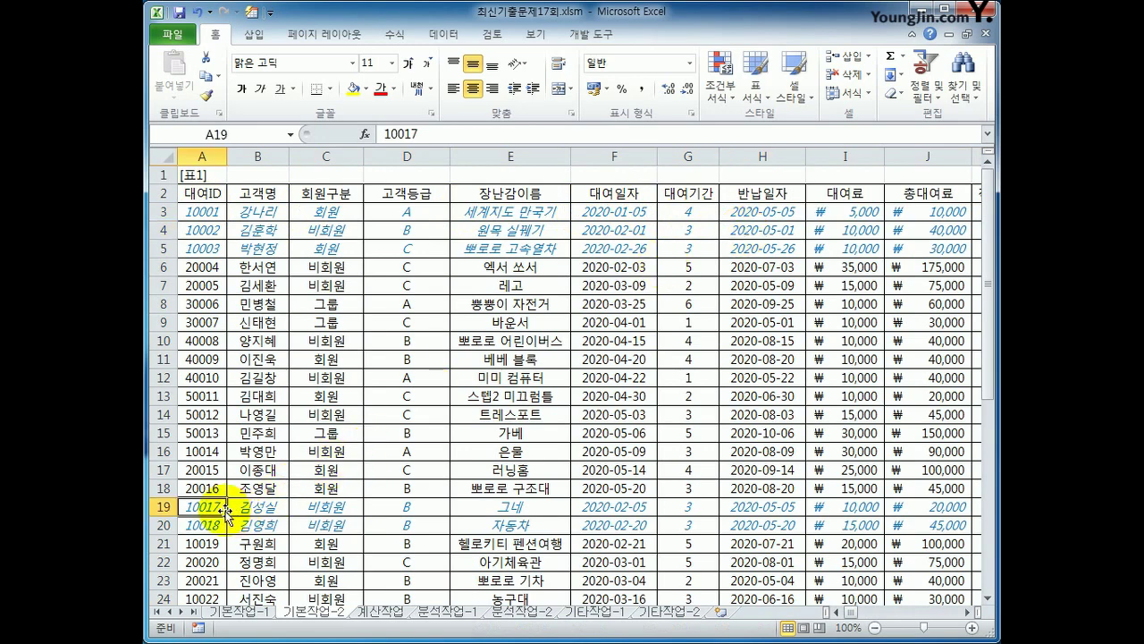
{"action": "scroll", "coordinate": [383, 554], "scroll_direction": "down", "scroll_amount": 3}
{"action": "scroll", "coordinate": [385, 544], "scroll_direction": "up", "scroll_amount": 3}
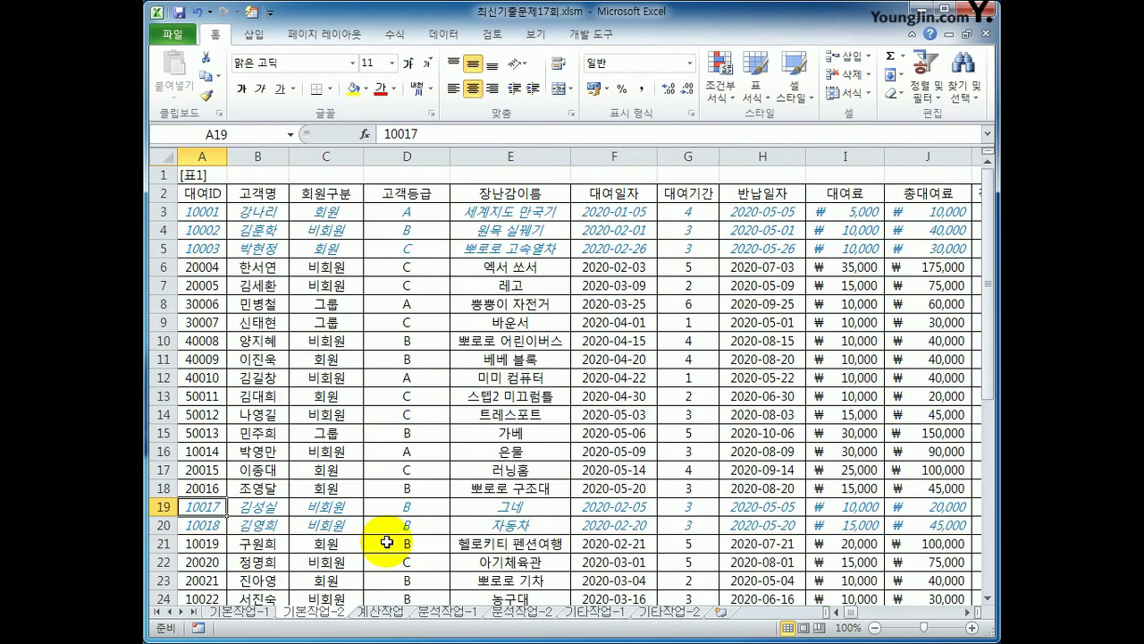
{"action": "left_click", "coordinate": [213, 174]}
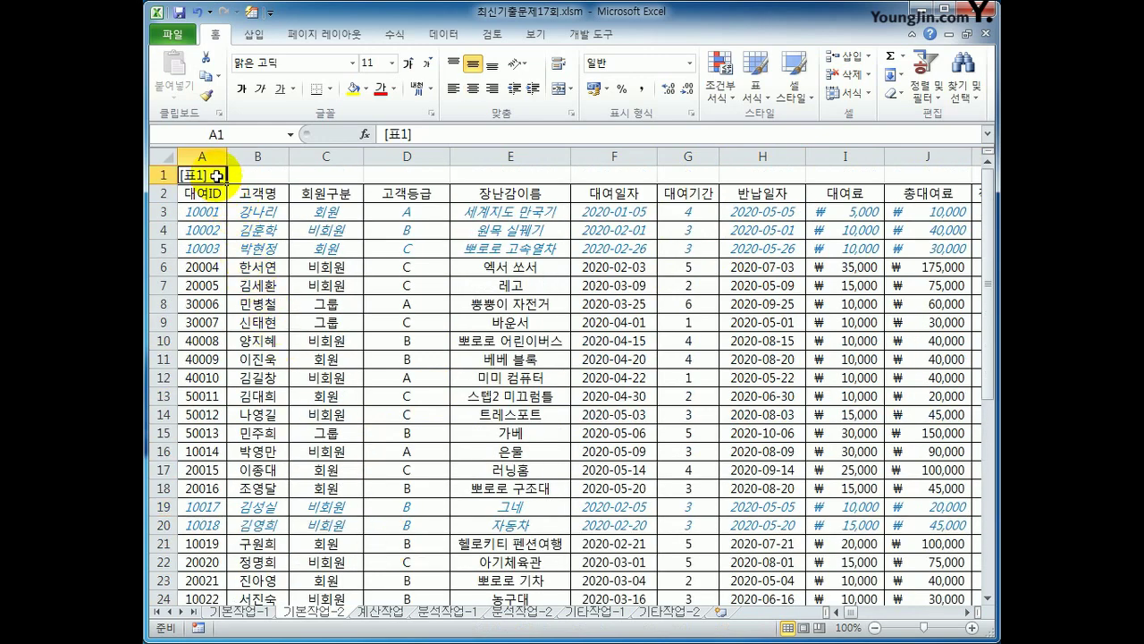
- Set the 적립포인트 cells K3:K25 to hidden (숨김) in addition to locked in their cell protection settings
{"action": "left_click", "coordinate": [973, 614]}
{"action": "left_click", "coordinate": [972, 613]}
{"action": "left_click_drag", "start_coordinate": [897, 212], "coordinate": [891, 565]}
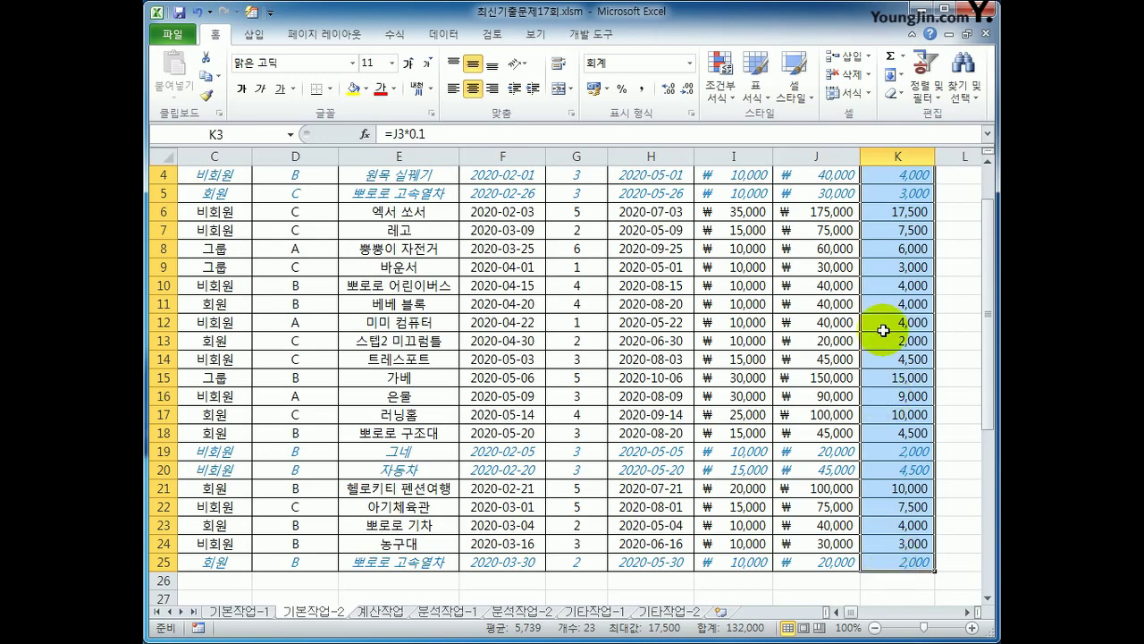
{"action": "right_click", "coordinate": [905, 227]}
{"action": "left_click", "coordinate": [810, 467]}
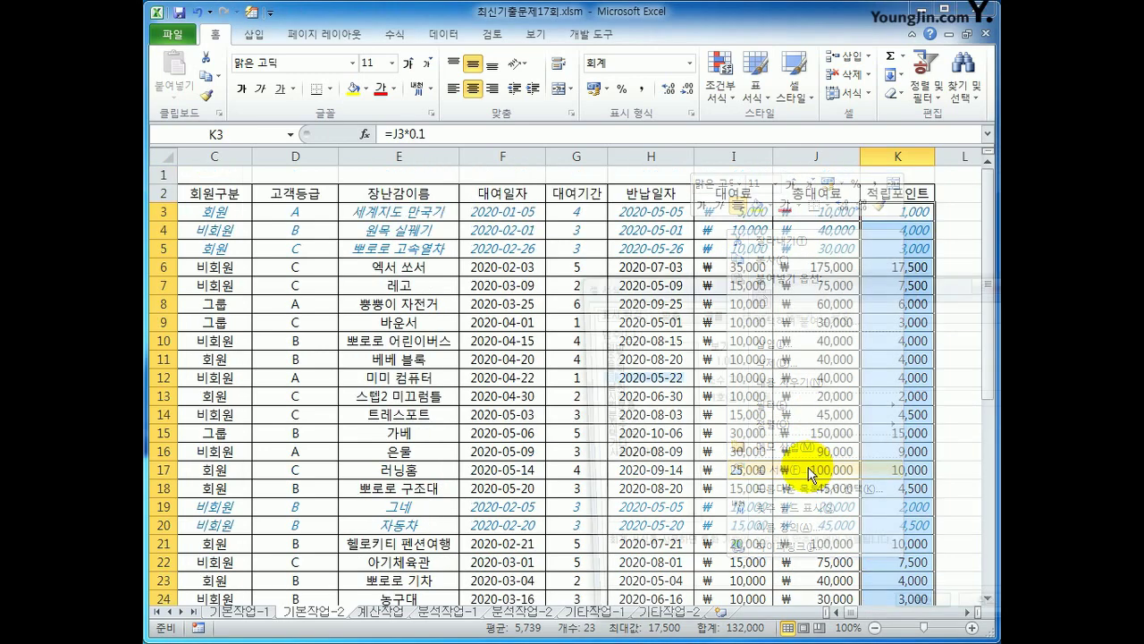
{"action": "left_click_drag", "start_coordinate": [803, 295], "coordinate": [460, 150]}
{"action": "left_click", "coordinate": [569, 174]}
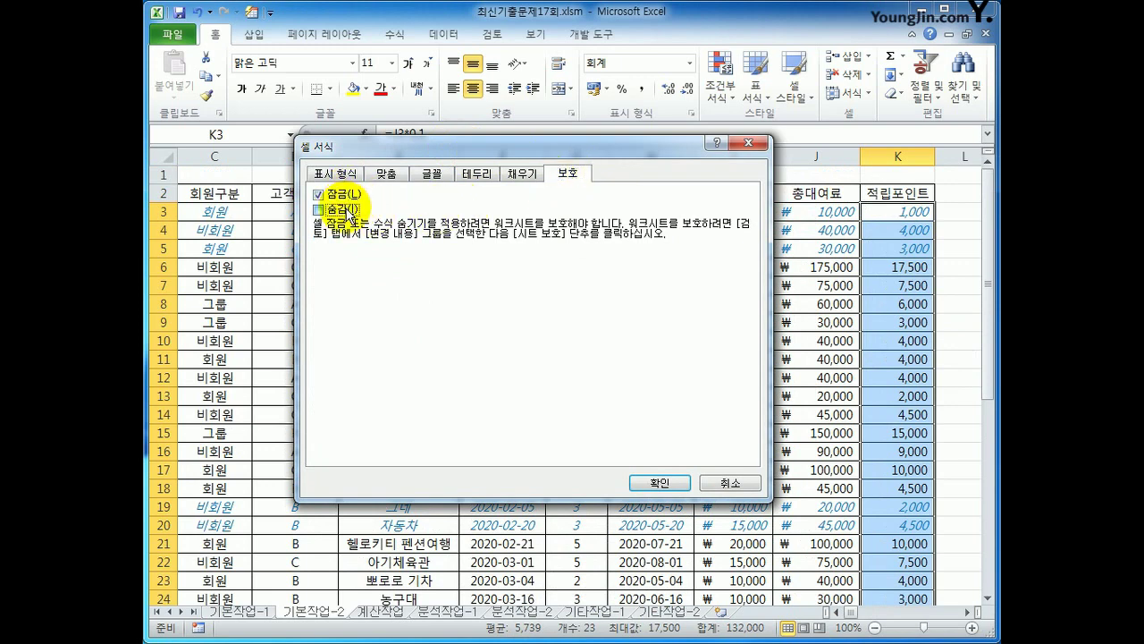
{"action": "left_click", "coordinate": [350, 212]}
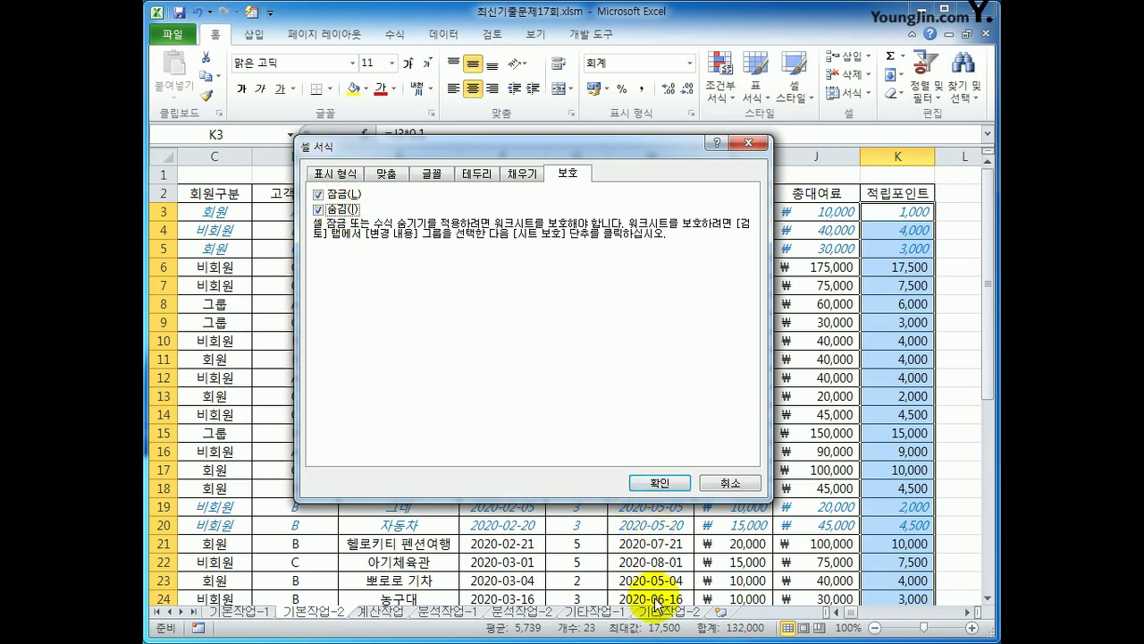
{"action": "left_click", "coordinate": [659, 483]}
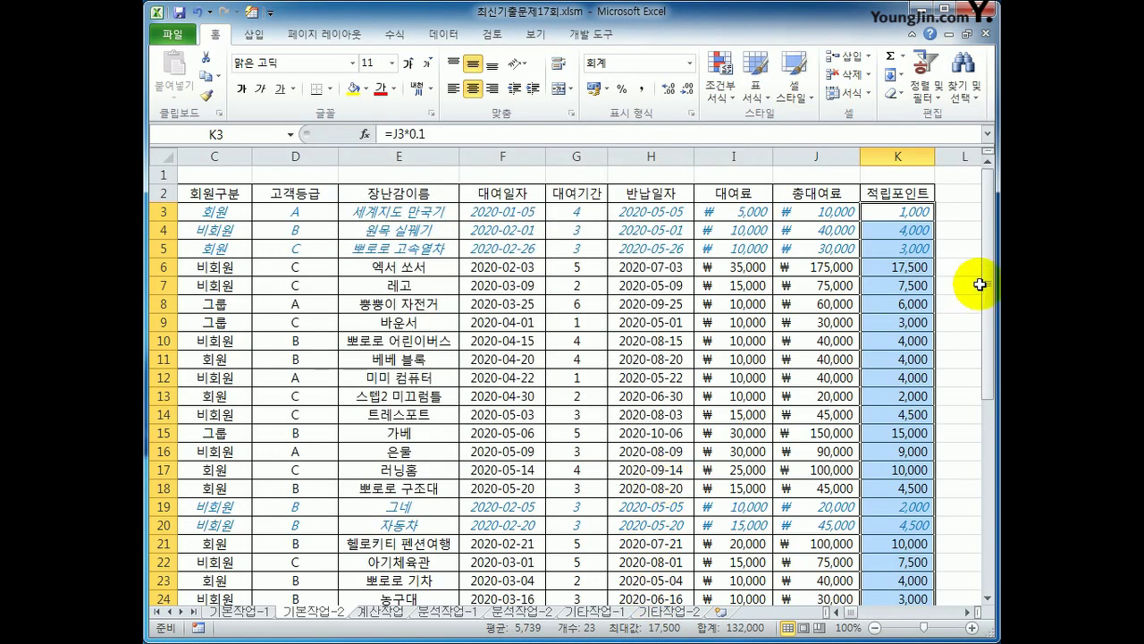
- Examine the formula in K3 and leave cell editing without changing it
{"action": "left_click", "coordinate": [901, 214]}
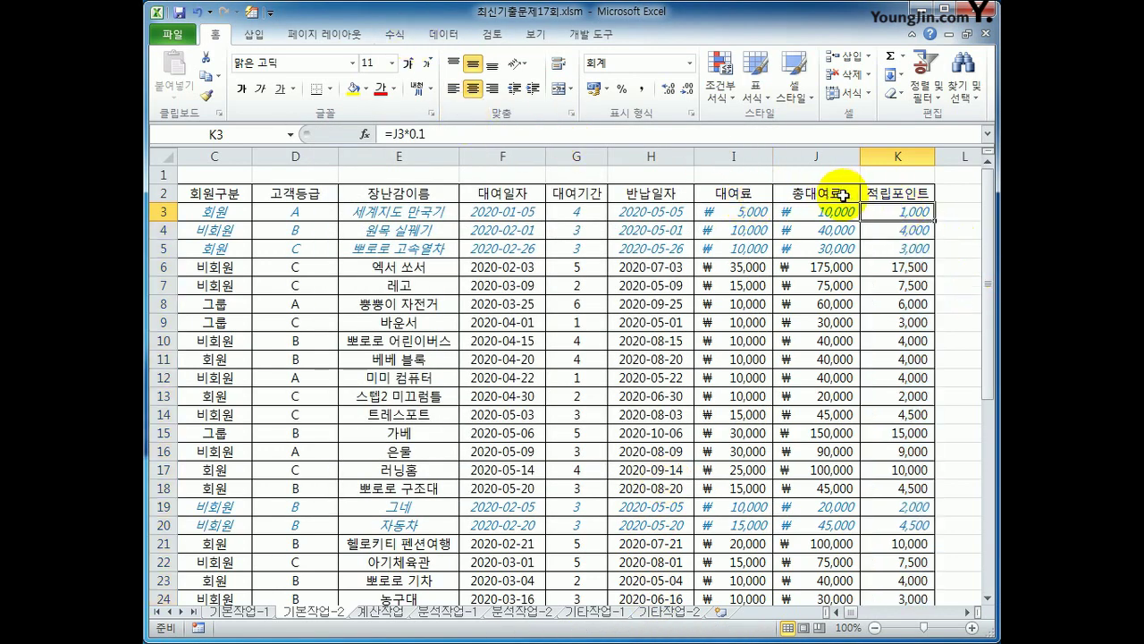
{"action": "left_click", "coordinate": [427, 133]}
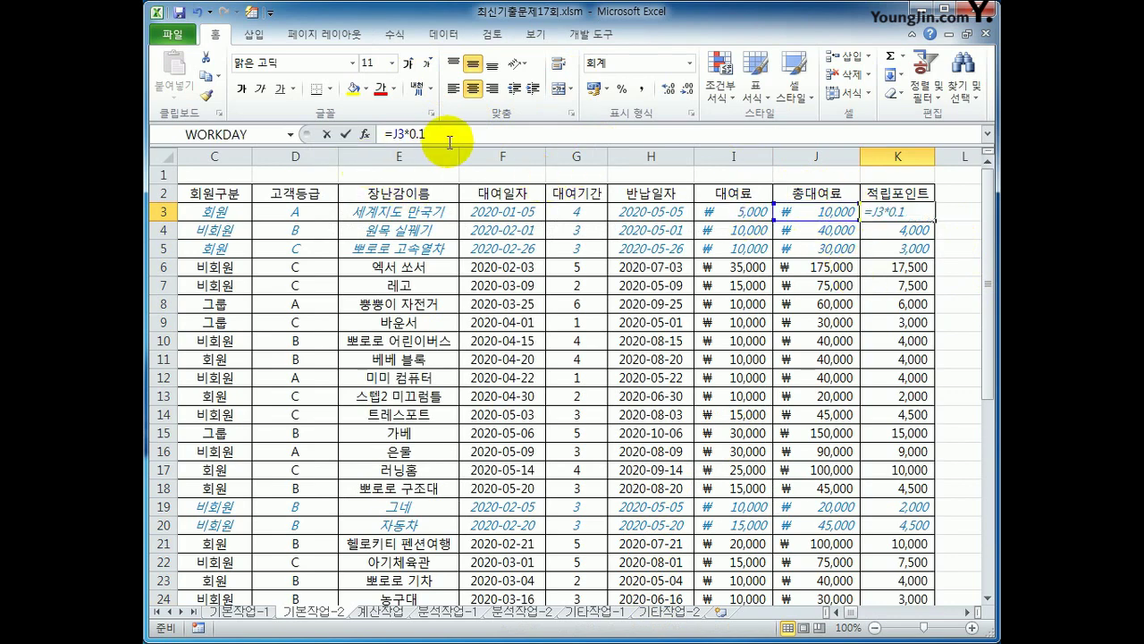
{"action": "left_click_drag", "start_coordinate": [427, 133], "coordinate": [383, 133]}
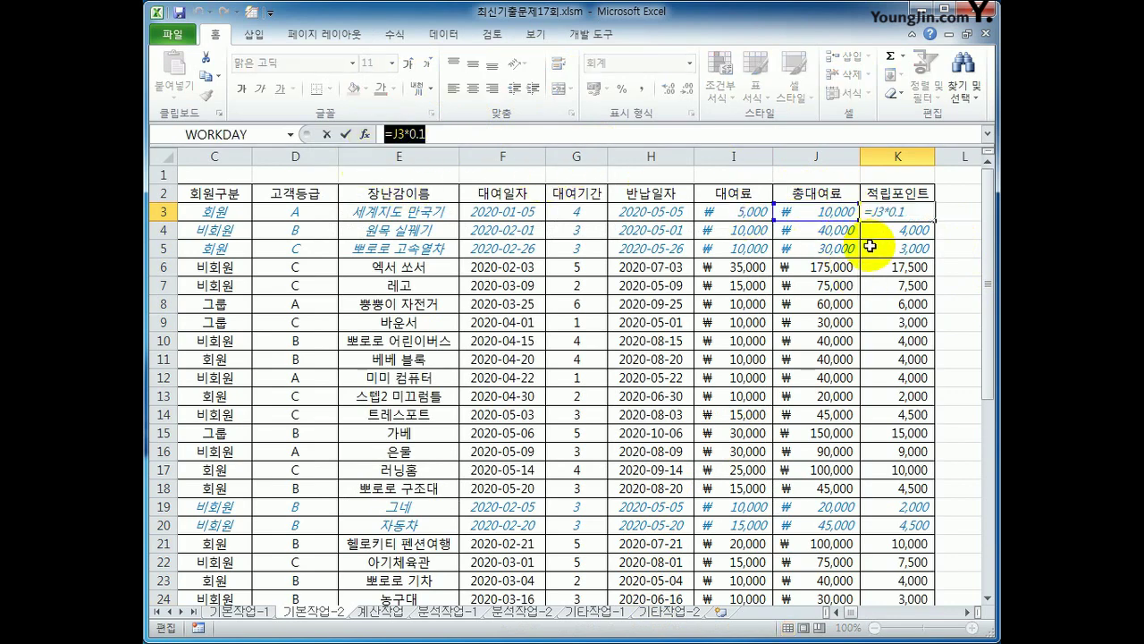
{"action": "key", "text": "Escape"}
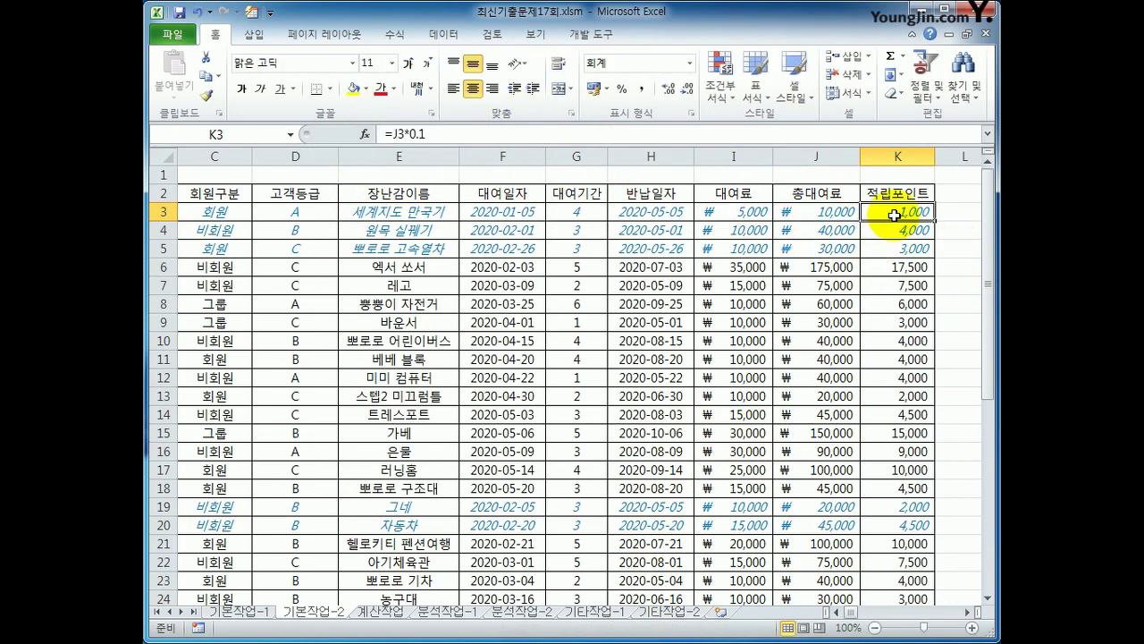
- Protect the sheet without a password, allowing selection of locked and unlocked cells, and check that column K's formulas are hidden
{"action": "left_click", "coordinate": [493, 35]}
{"action": "left_click", "coordinate": [616, 105]}
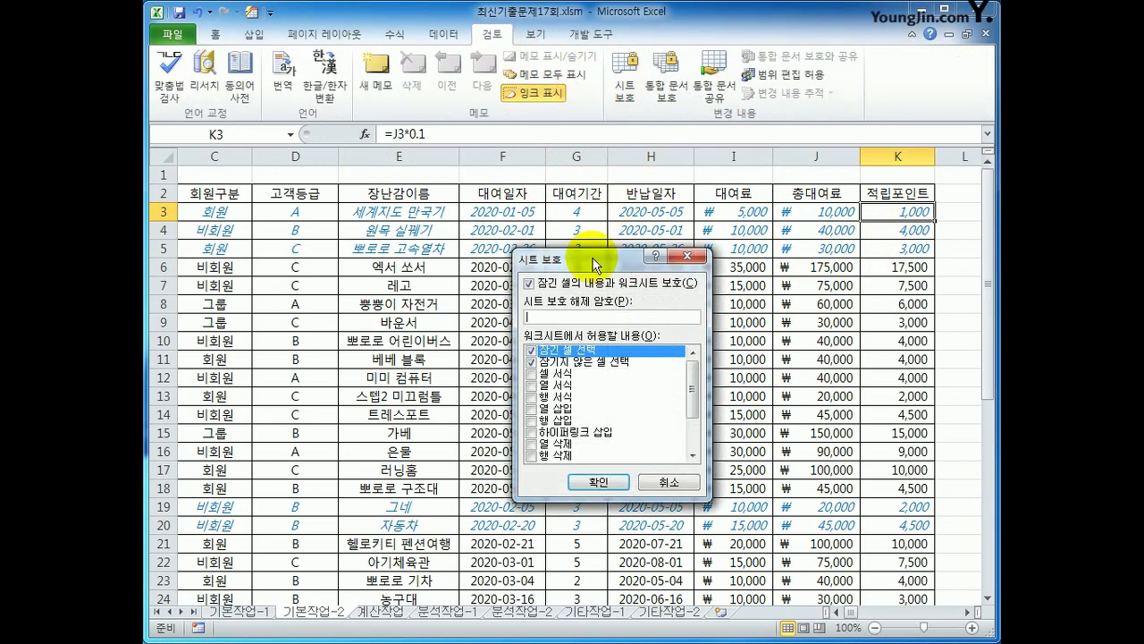
{"action": "left_click_drag", "start_coordinate": [576, 225], "coordinate": [483, 200]}
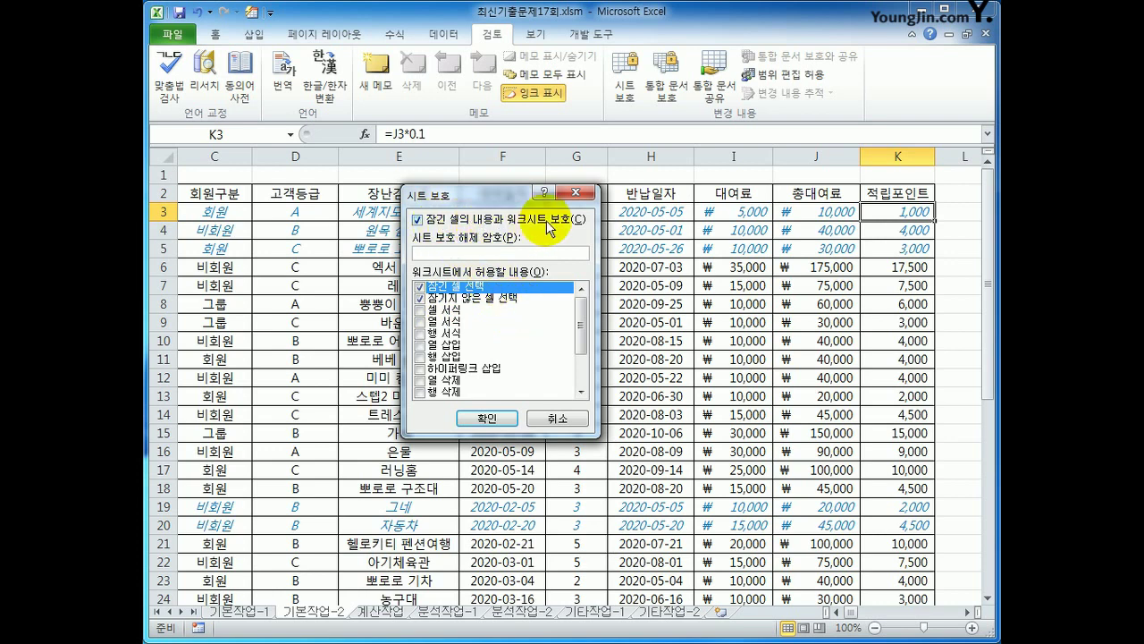
{"action": "left_click", "coordinate": [487, 421]}
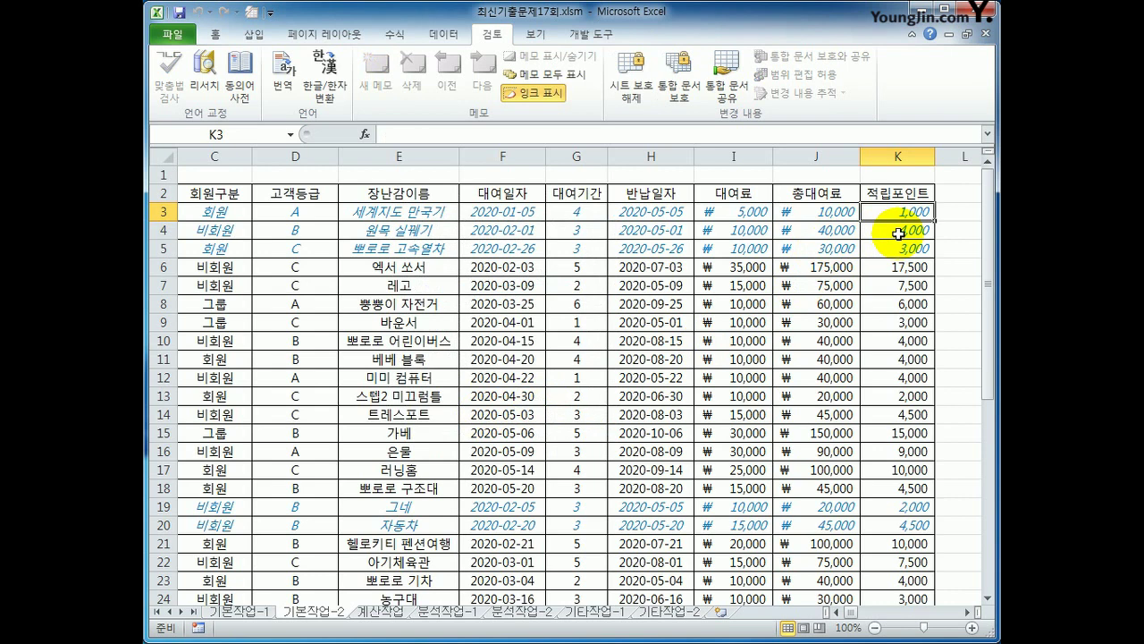
{"action": "left_click", "coordinate": [901, 266]}
{"action": "left_click", "coordinate": [899, 358]}
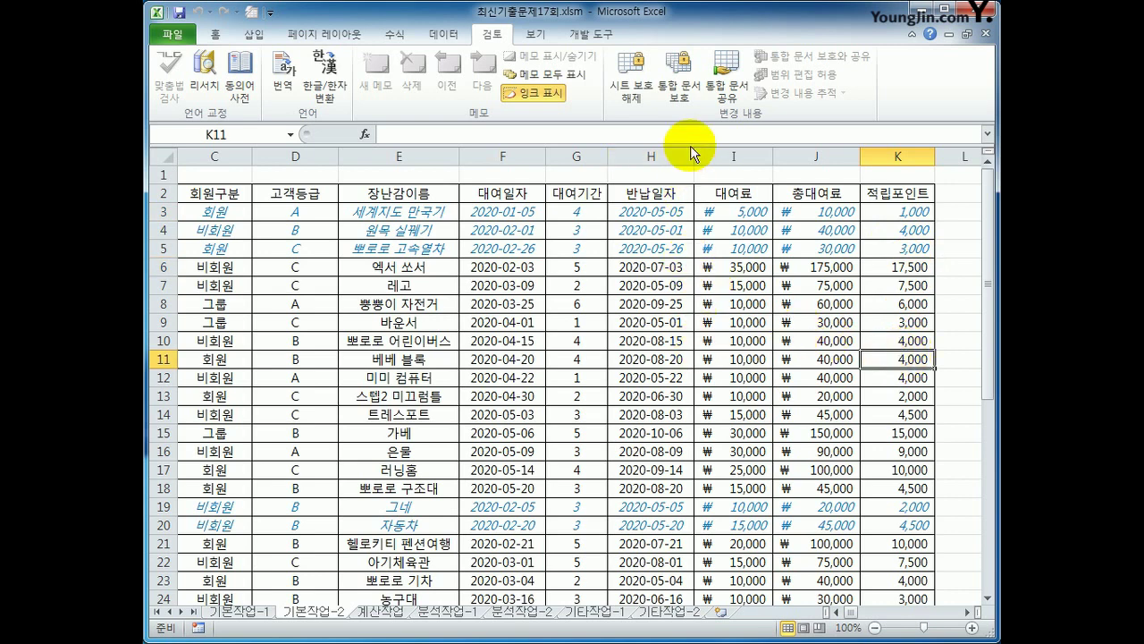
- Protect the workbook's windows (창) only, with structure (구조) protection turned off and no password
{"action": "left_click", "coordinate": [679, 87]}
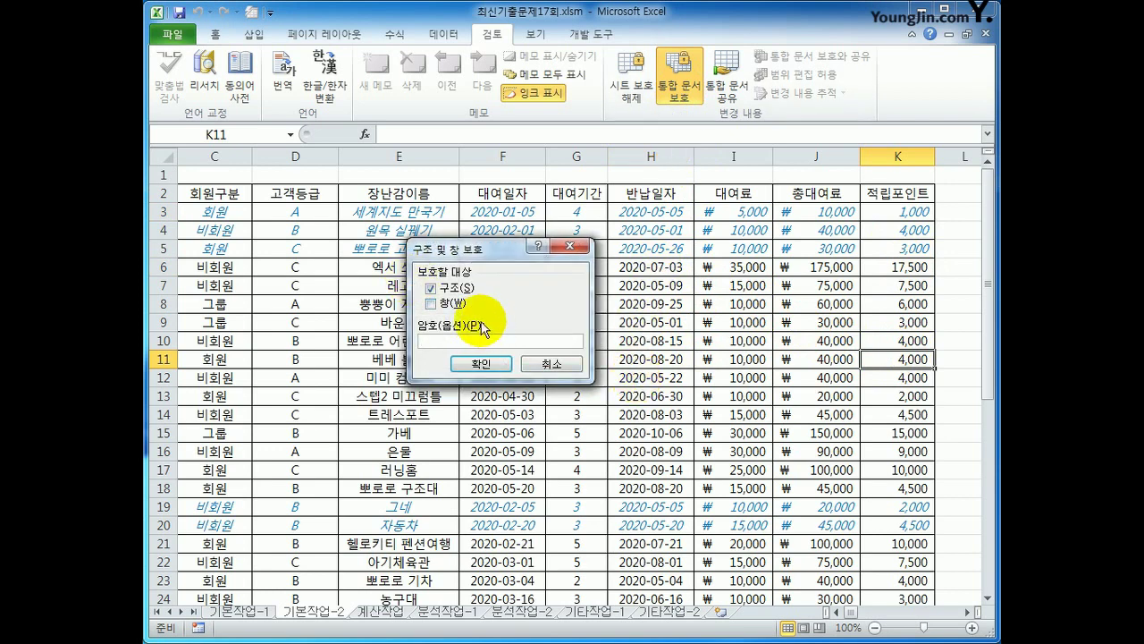
{"action": "left_click", "coordinate": [432, 289]}
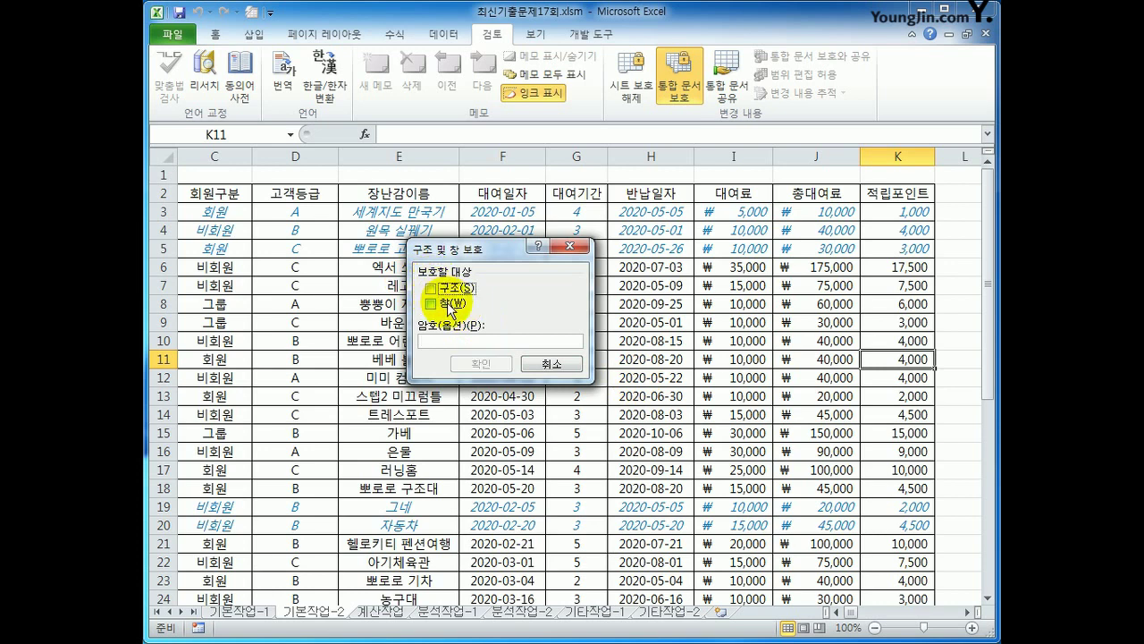
{"action": "left_click", "coordinate": [432, 304]}
{"action": "left_click", "coordinate": [455, 362]}
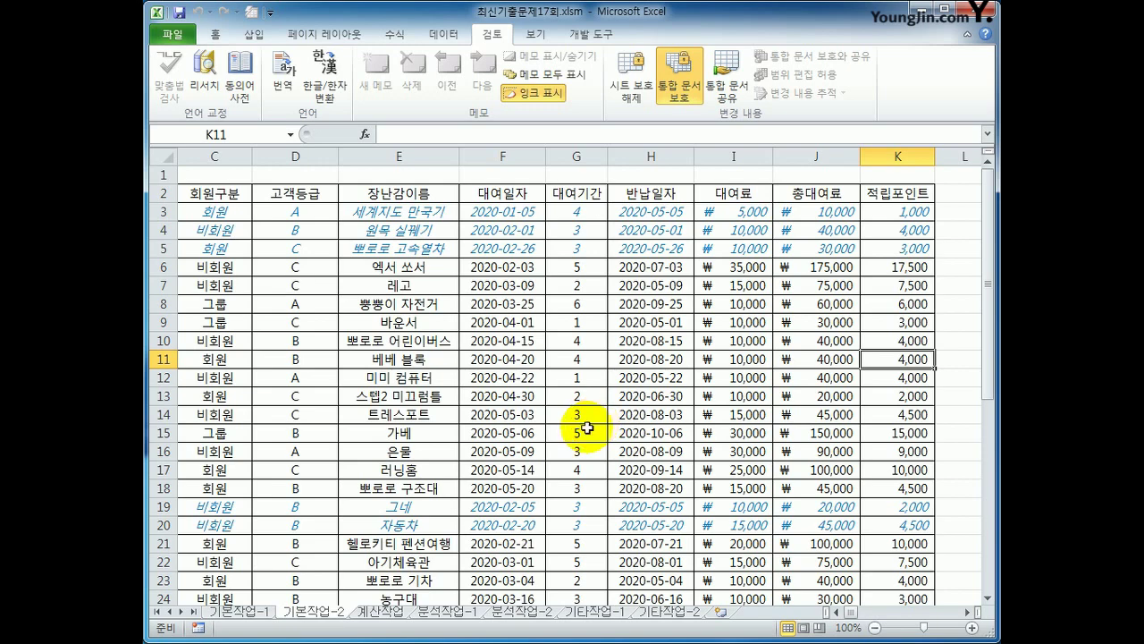
- Open the 계산작업 sheet and review the 대여일자 and 대여기간 columns of [표1]
{"action": "left_click", "coordinate": [380, 613]}
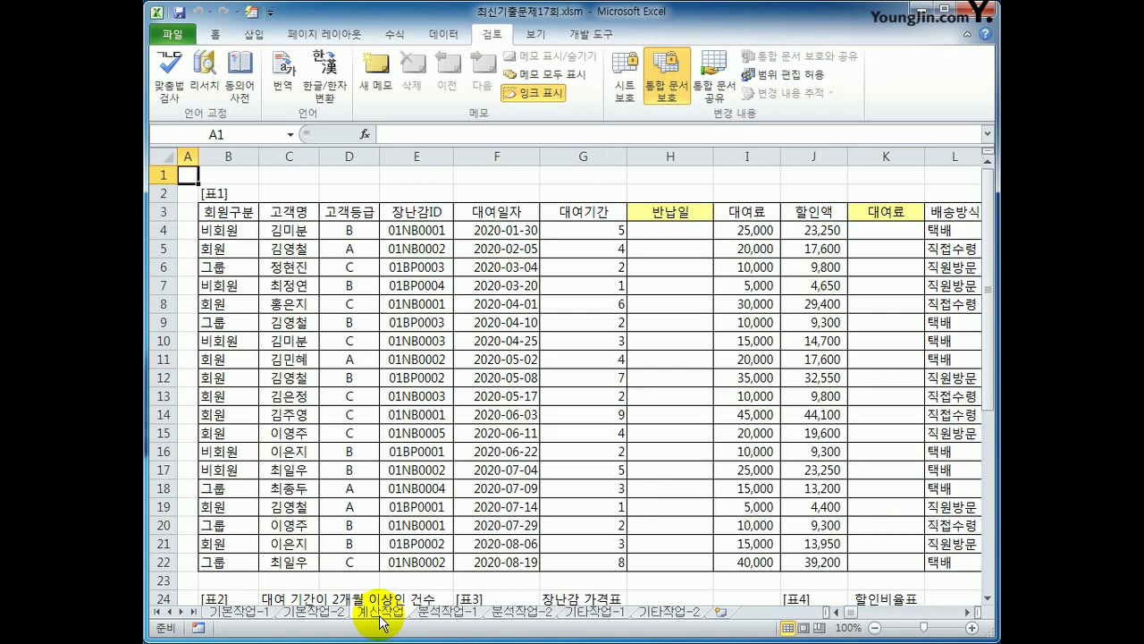
{"action": "left_click", "coordinate": [514, 213]}
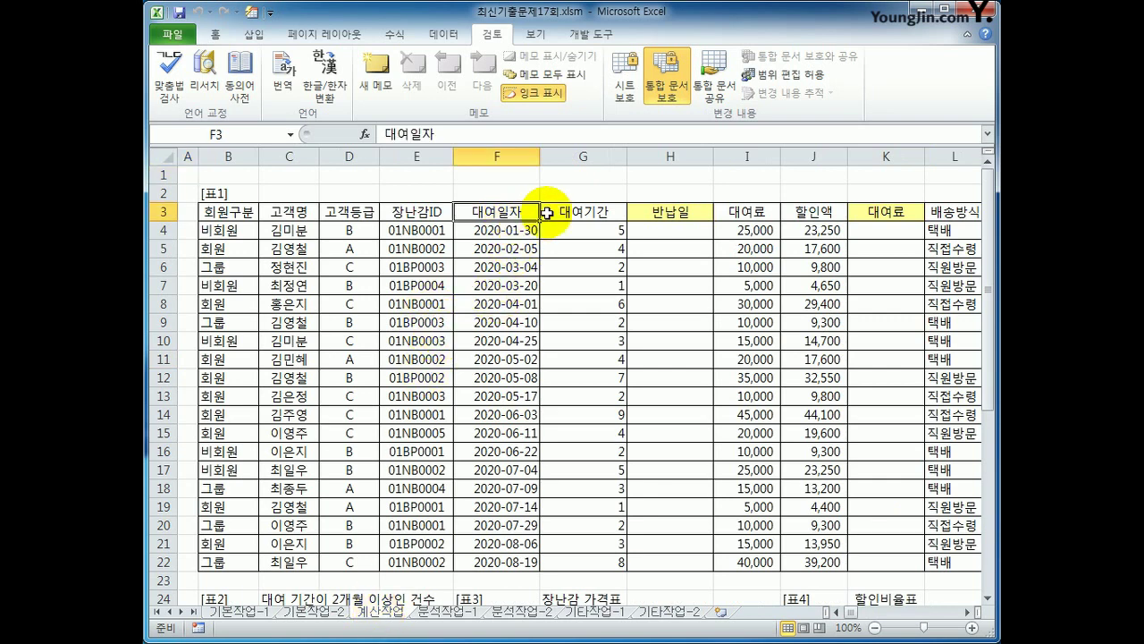
{"action": "left_click", "coordinate": [568, 212]}
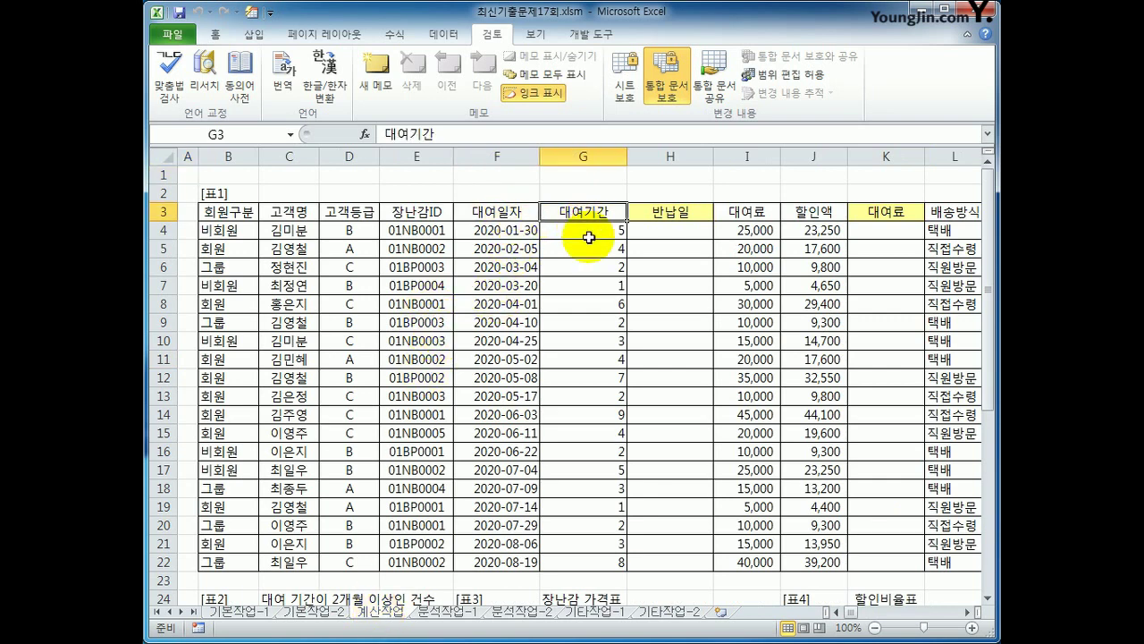
- Start a DATE formula in the first 반납일 cell, H4, with YEAR(F4) as its year argument
{"action": "left_click", "coordinate": [671, 232]}
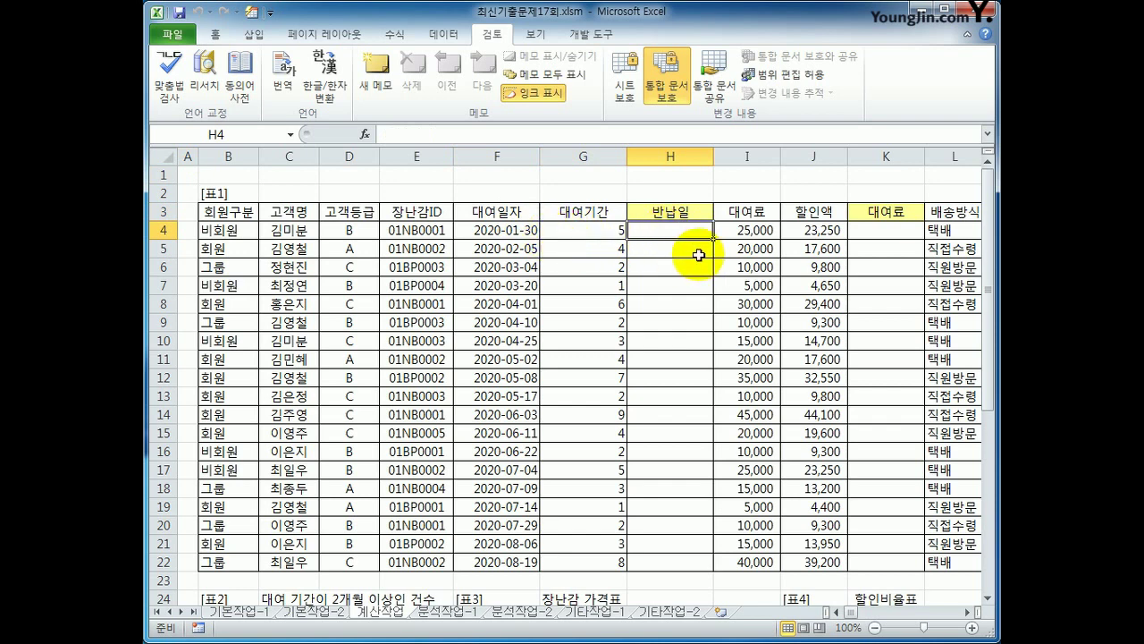
{"action": "type", "text": "=date"}
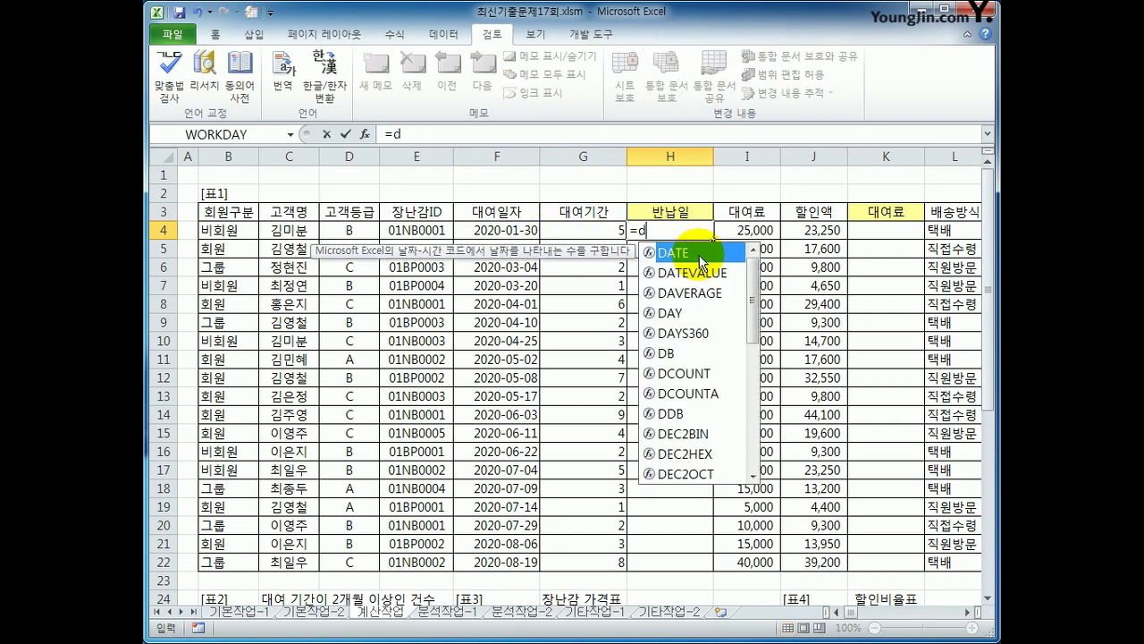
{"action": "double_click", "coordinate": [700, 254]}
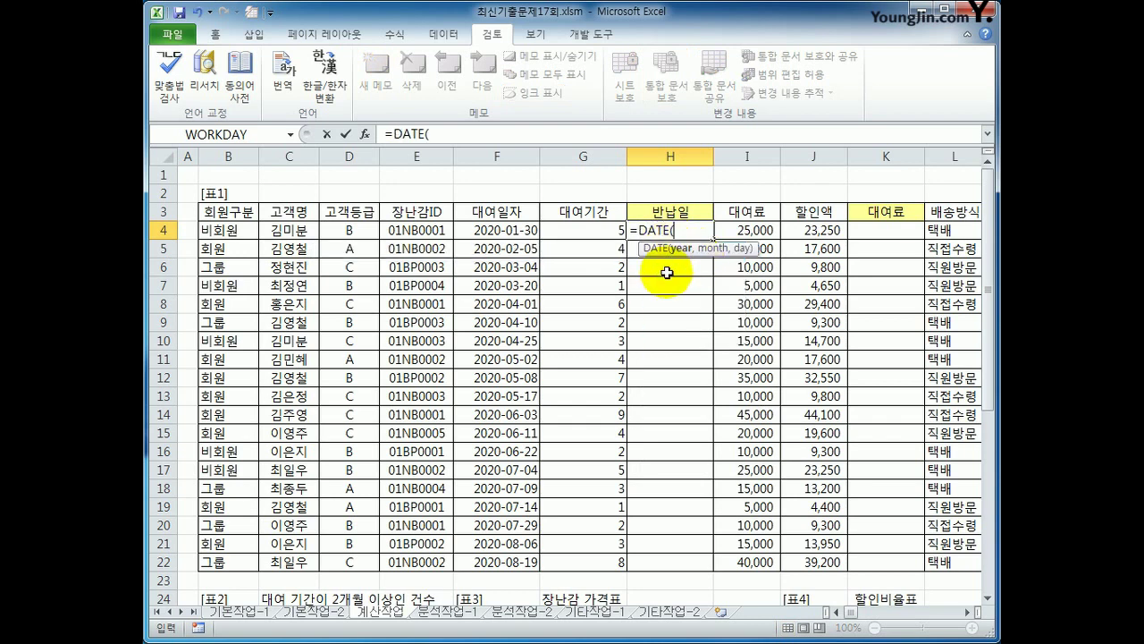
{"action": "type", "text": "year("}
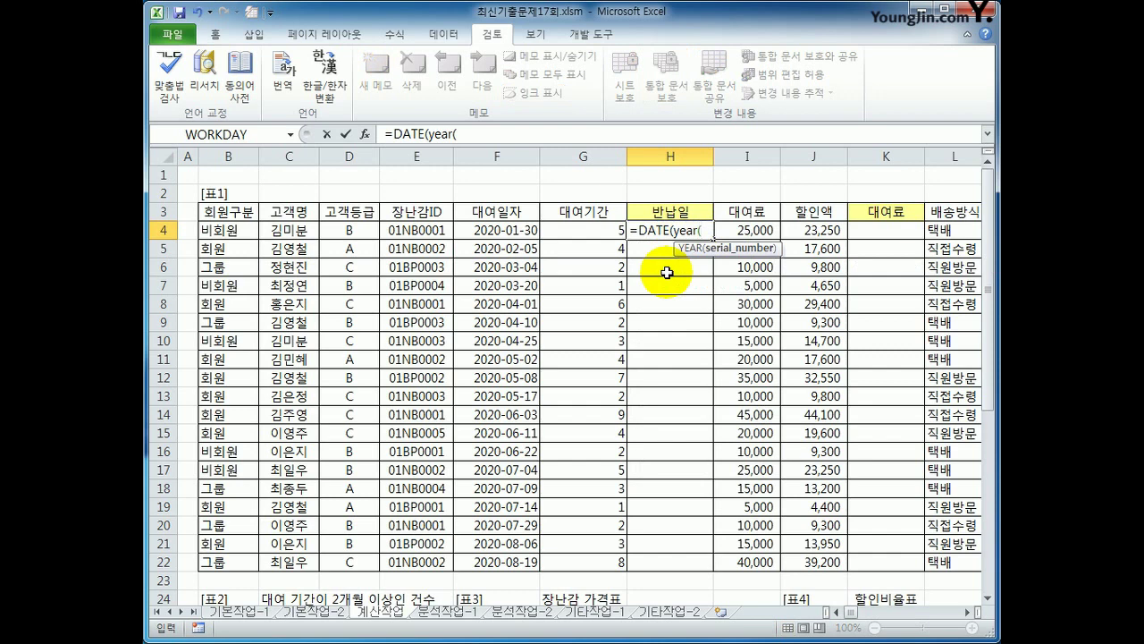
{"action": "left_click", "coordinate": [512, 232]}
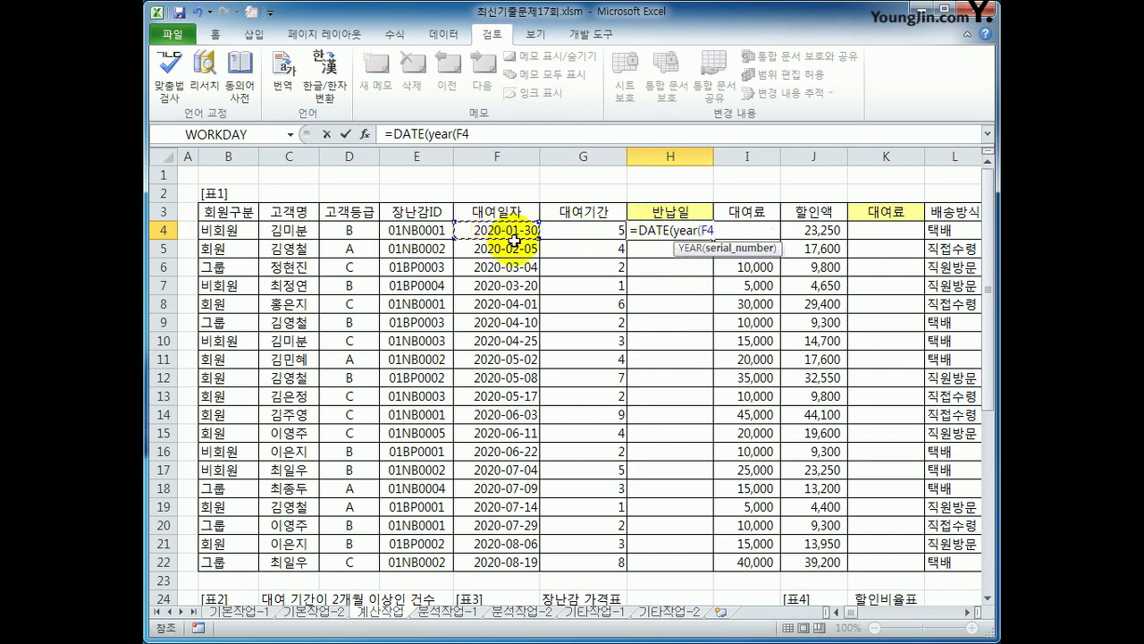
{"action": "type", "text": "),"}
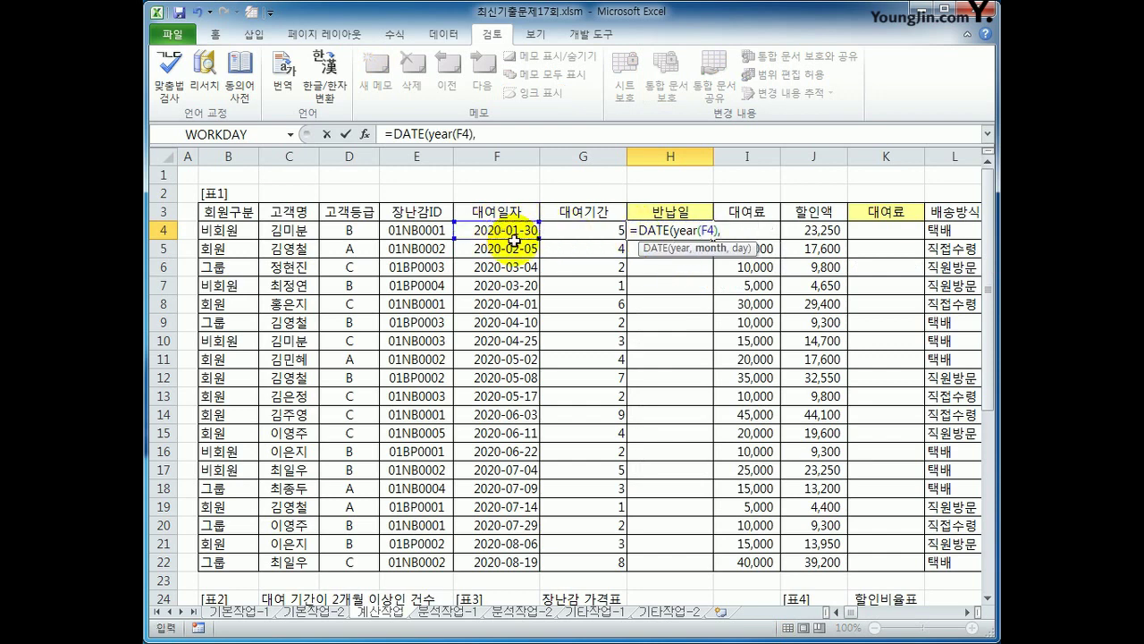
- Add MONTH(F4)+G4 as the month argument of the DATE formula in H4
{"action": "type", "text": "month("}
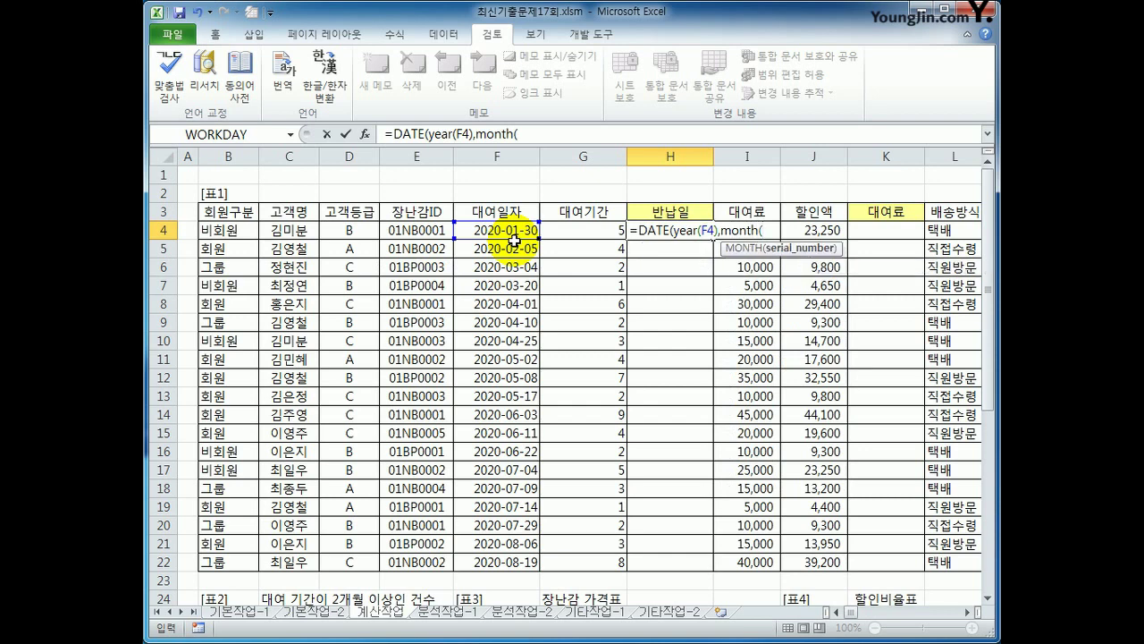
{"action": "left_click", "coordinate": [515, 234]}
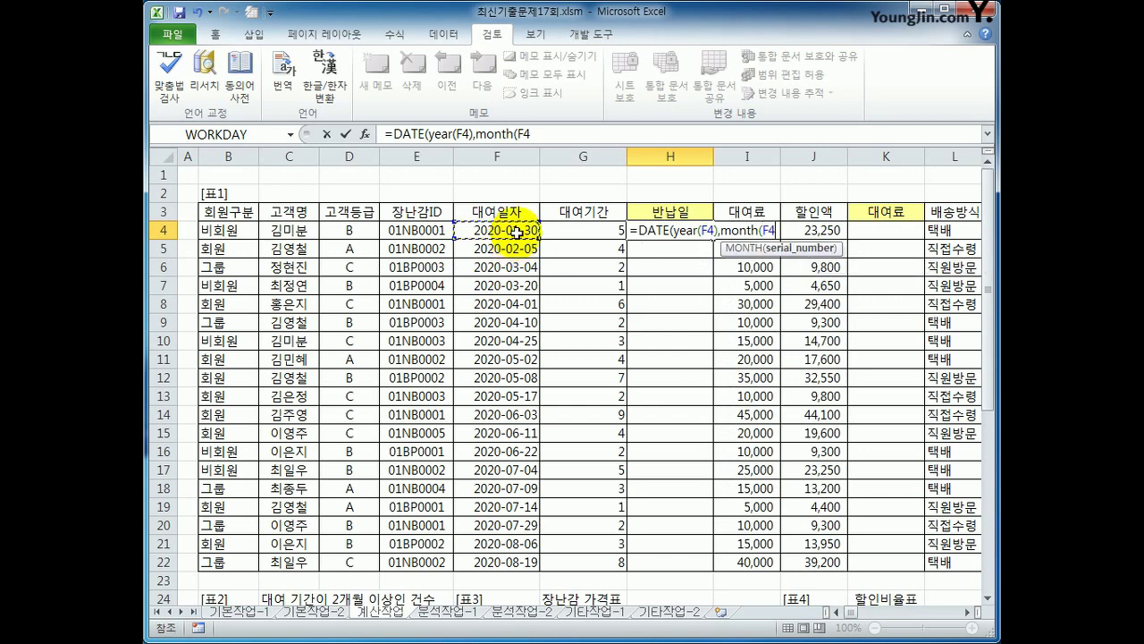
{"action": "type", "text": ")"}
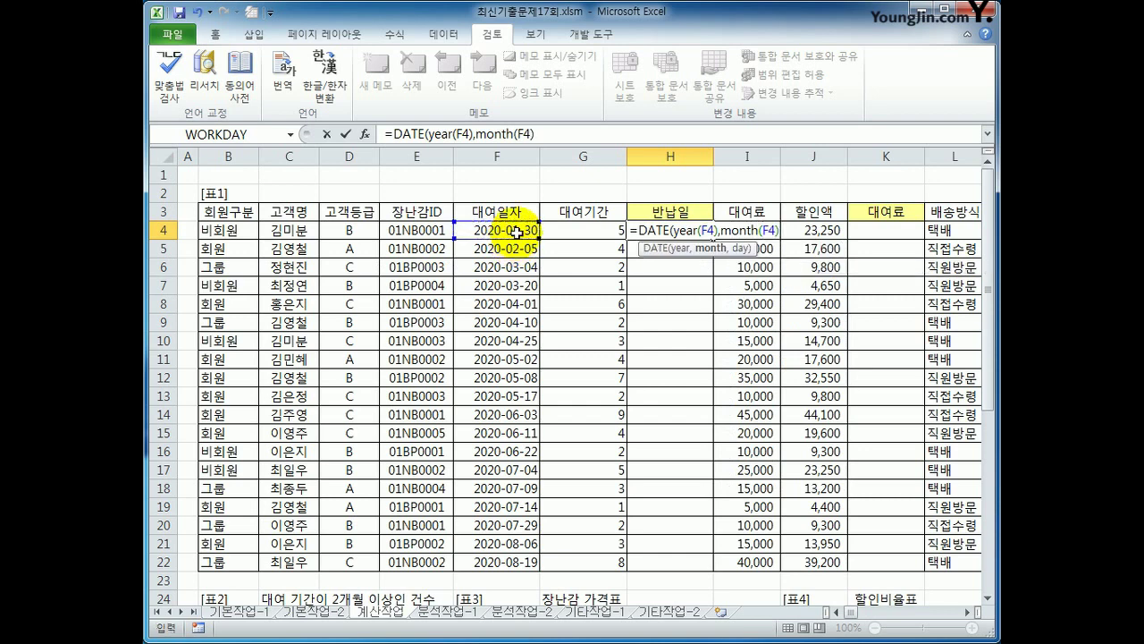
{"action": "type", "text": "+"}
{"action": "left_click", "coordinate": [601, 230]}
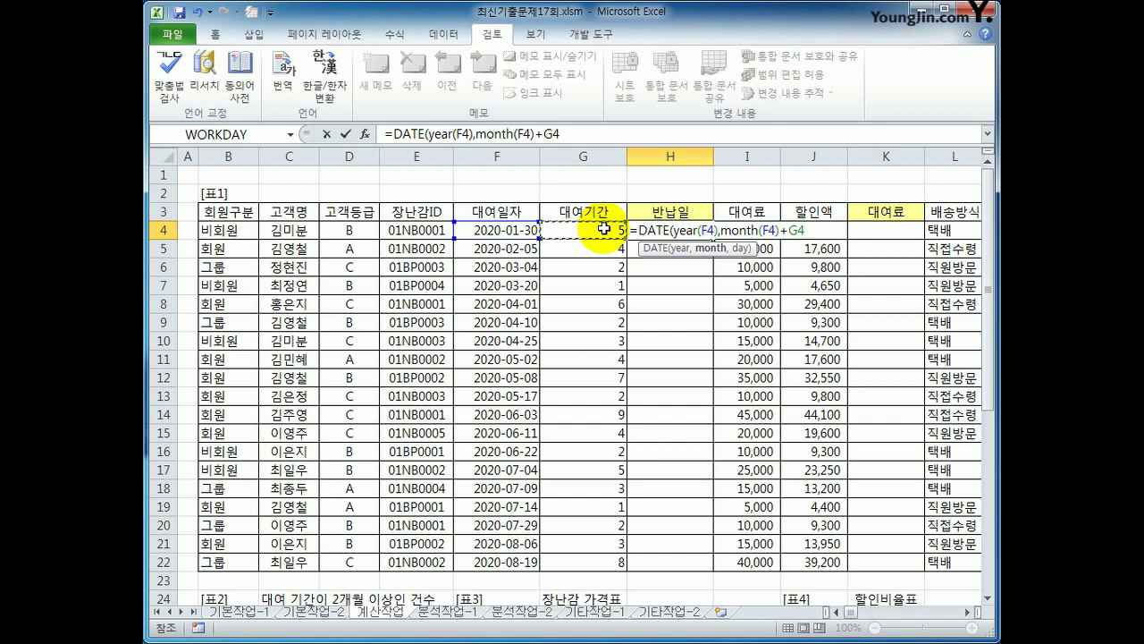
- Complete the H4 formula with DAY(F4) as the day argument and enter it
{"action": "type", "text": ",day("}
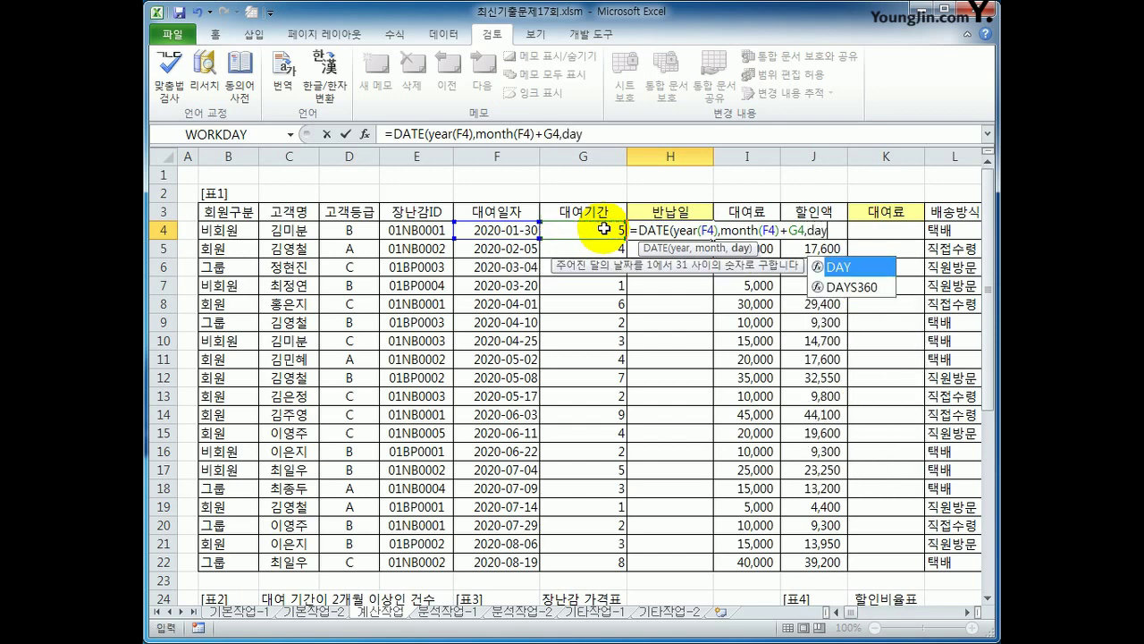
{"action": "left_click", "coordinate": [498, 229]}
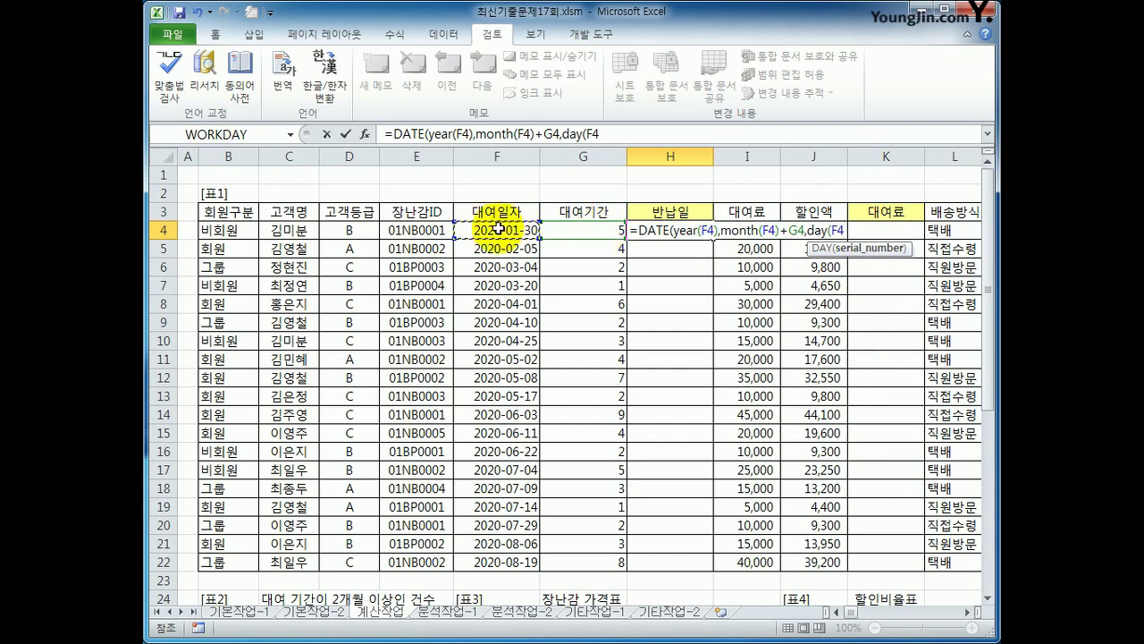
{"action": "type", "text": ")"}
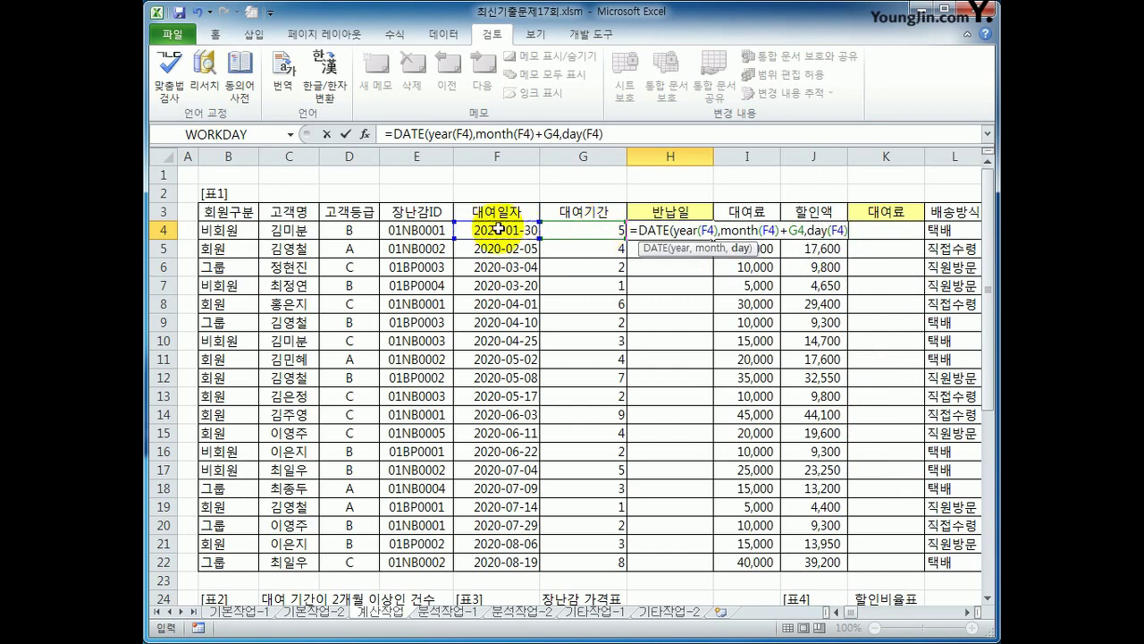
{"action": "type", "text": ")"}
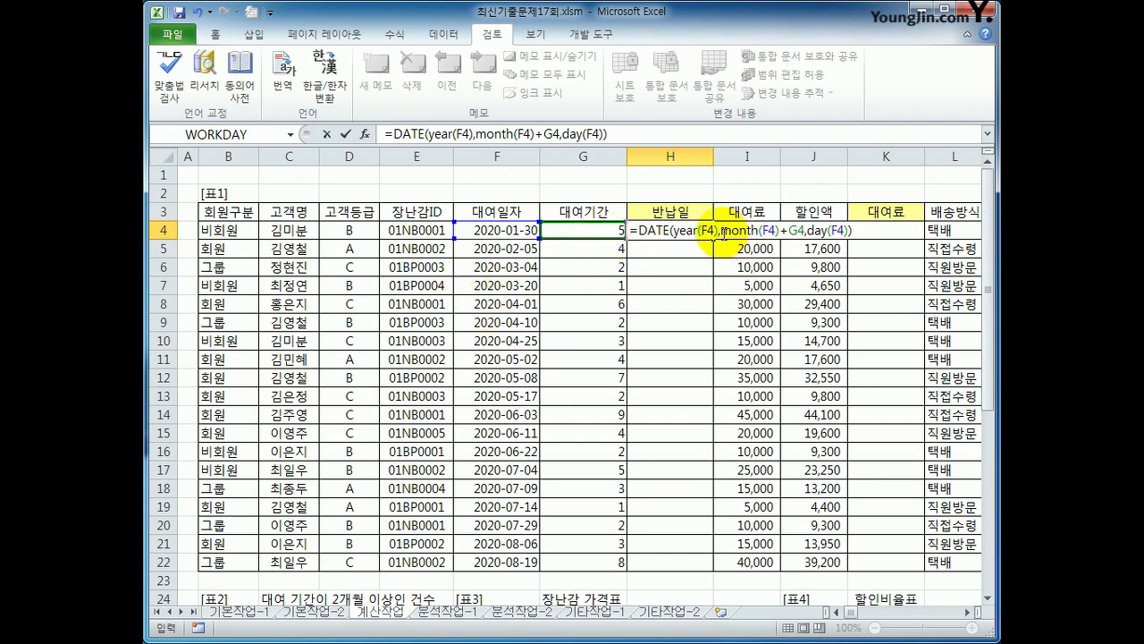
{"action": "left_click_drag", "start_coordinate": [721, 230], "coordinate": [805, 231]}
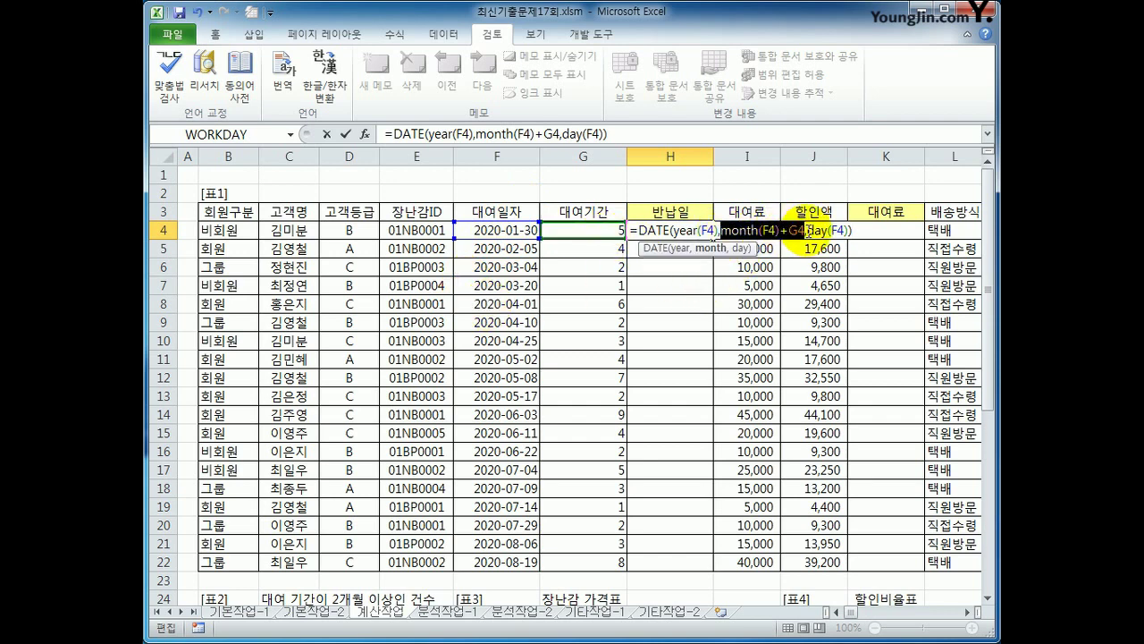
{"action": "key", "text": "Return"}
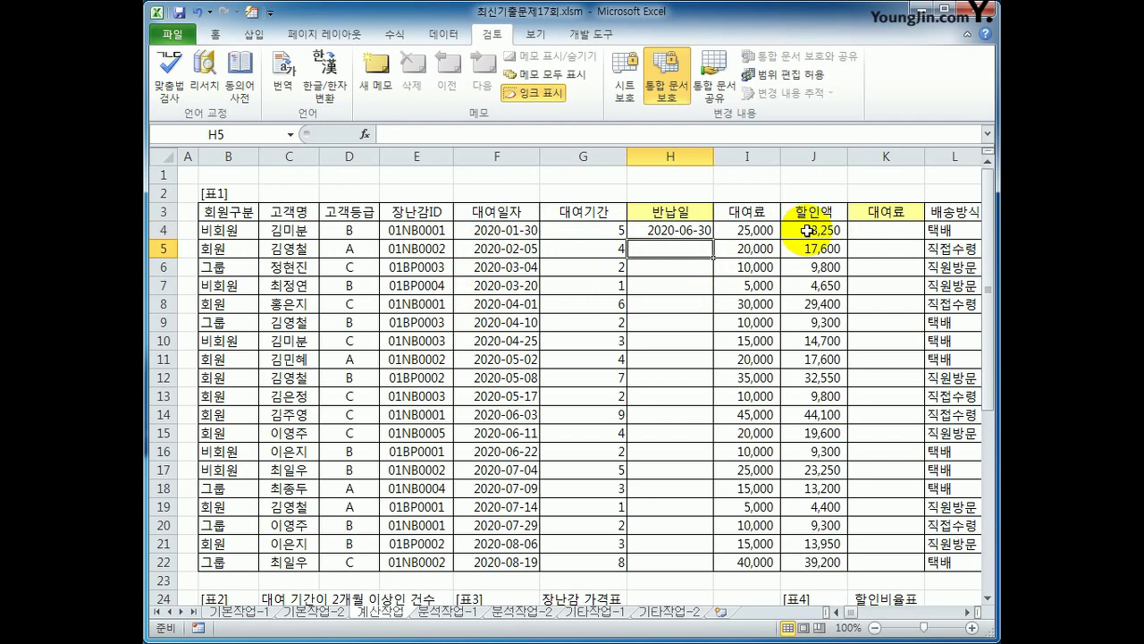
- Fill the 반납일 formula from H4 down through H22
{"action": "left_click", "coordinate": [688, 233]}
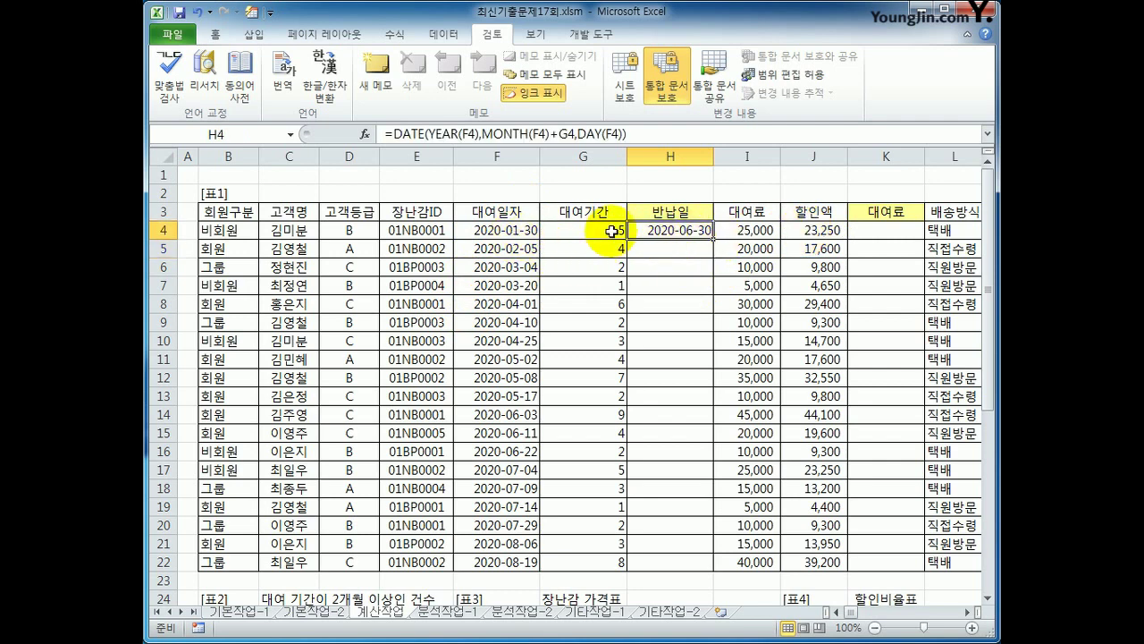
{"action": "double_click", "coordinate": [713, 239]}
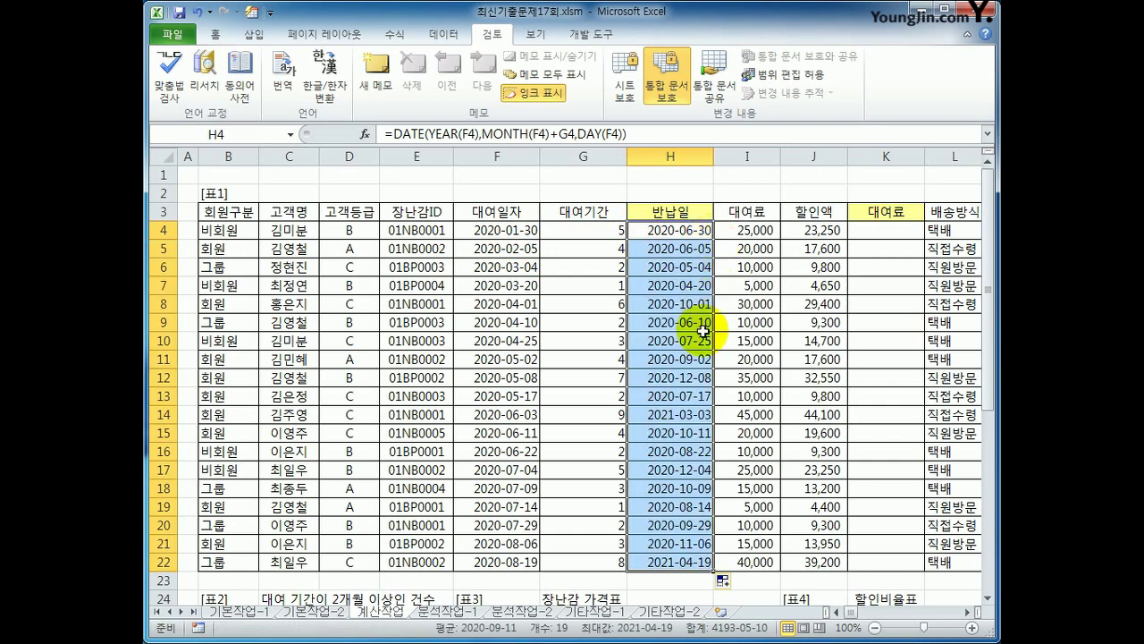
{"action": "left_click", "coordinate": [692, 233]}
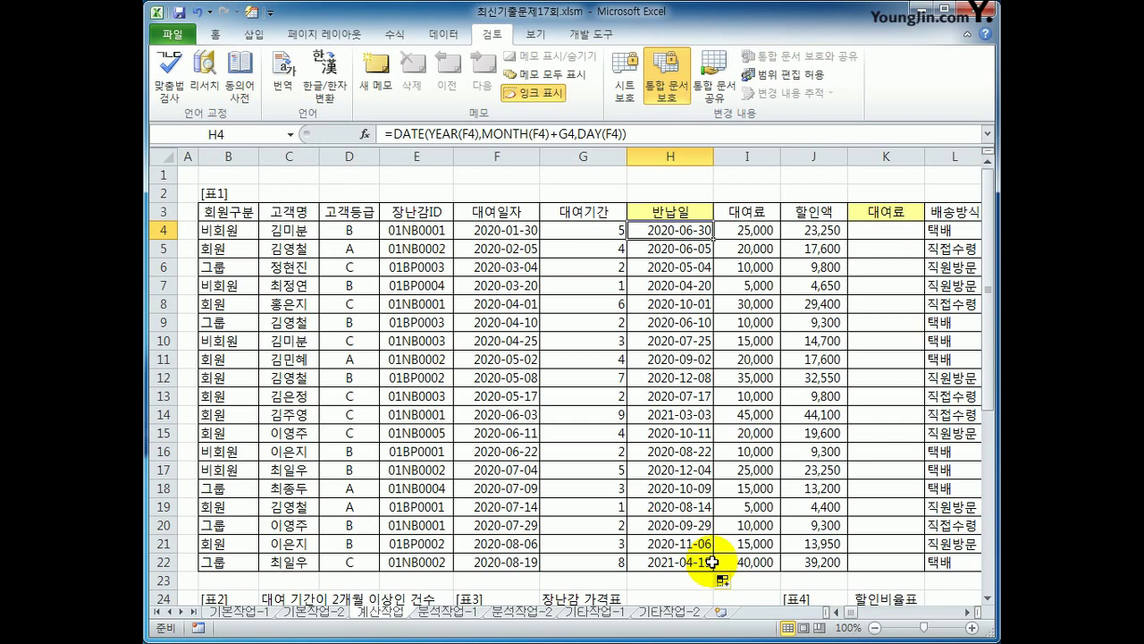
- Examine row 4's 장난감ID, 할인액 formula and empty 대여료 cell, along with the tables [표2] to [표5] below
{"action": "left_click", "coordinate": [407, 230]}
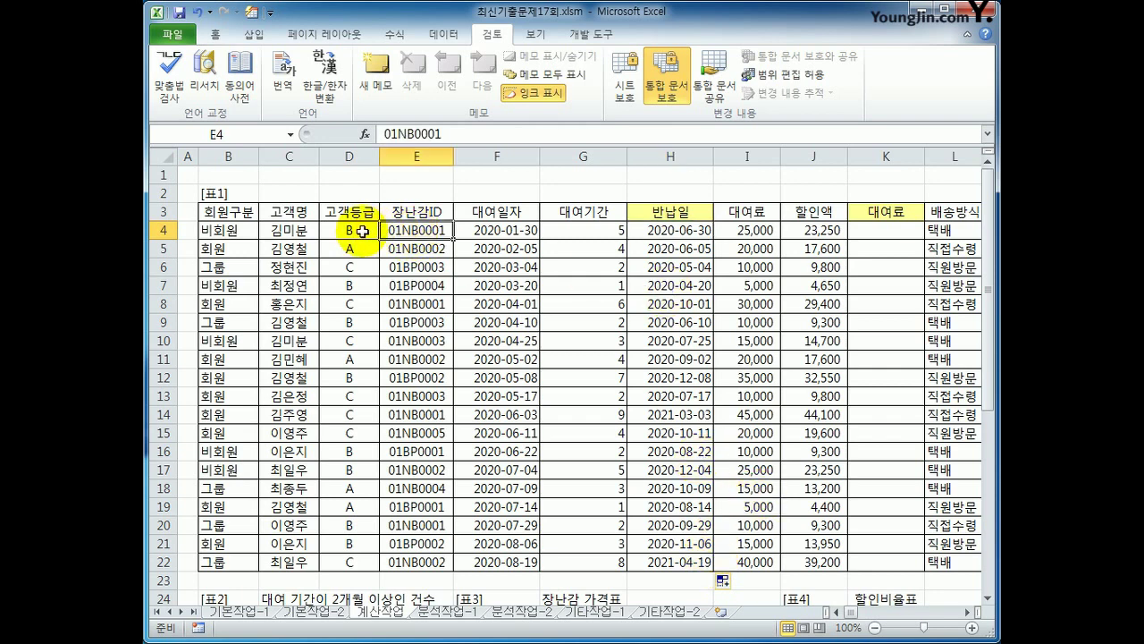
{"action": "left_click", "coordinate": [821, 230]}
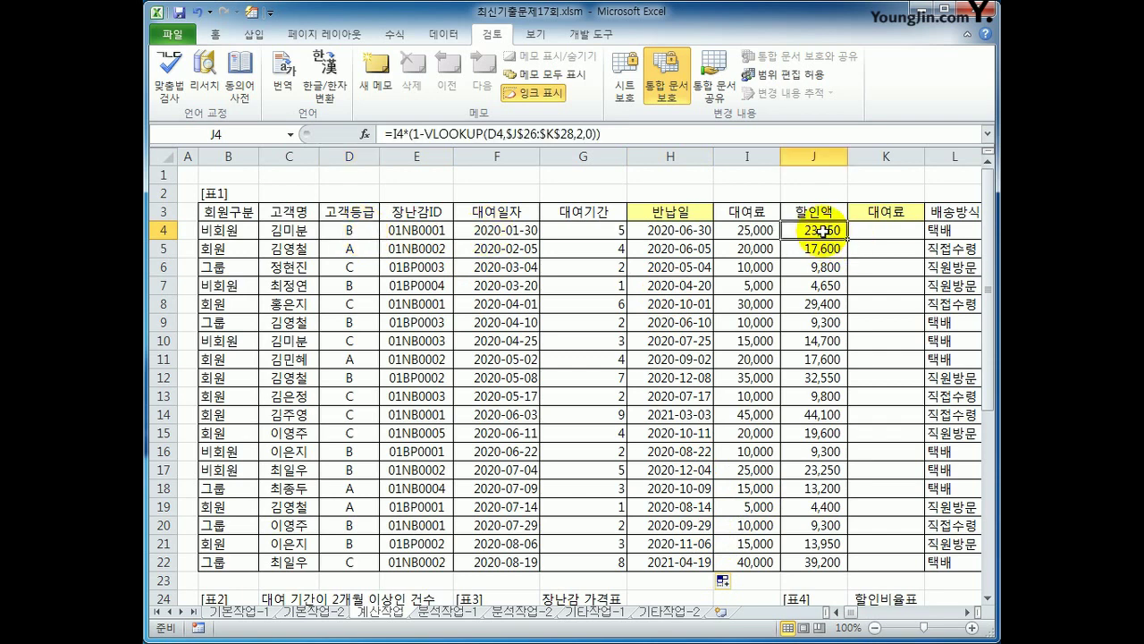
{"action": "left_click", "coordinate": [890, 231]}
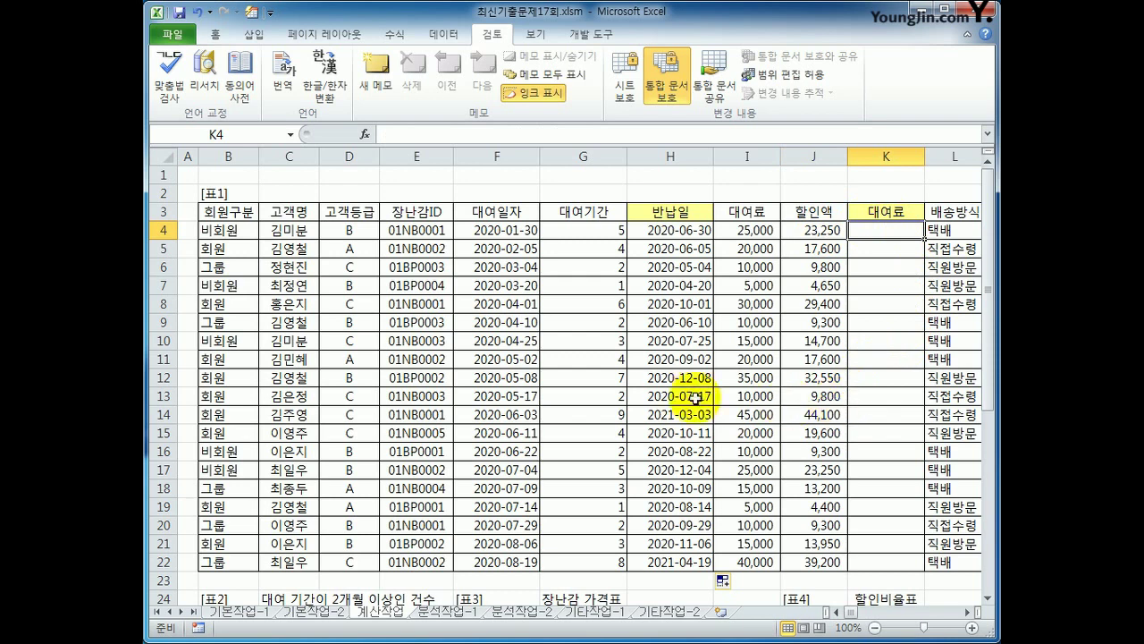
{"action": "scroll", "coordinate": [585, 391], "scroll_direction": "down", "scroll_amount": 3}
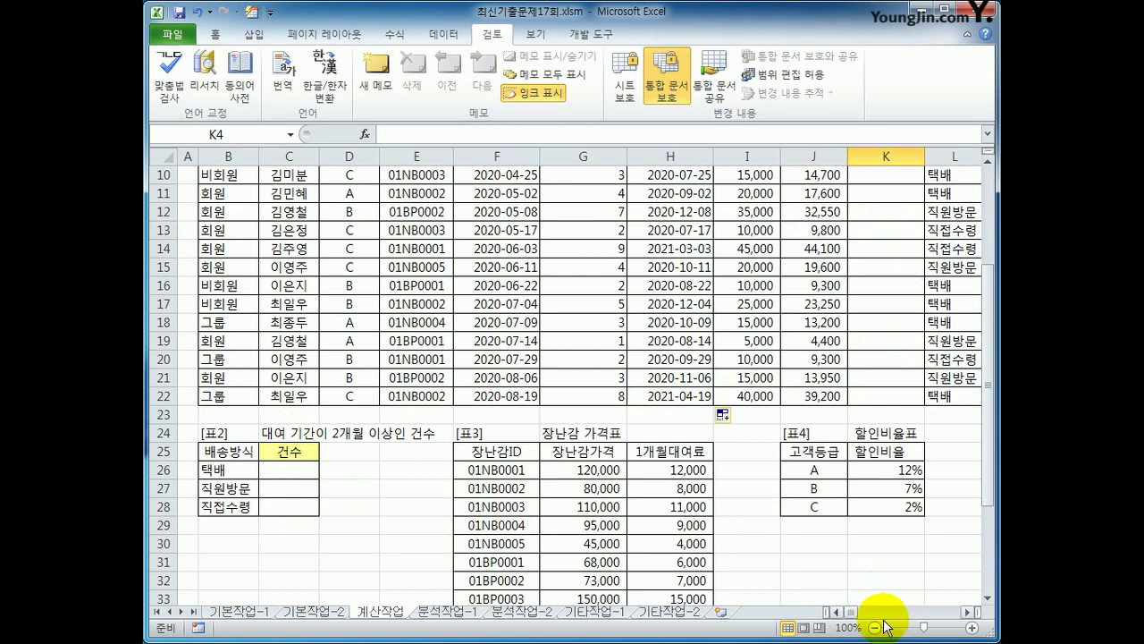
{"action": "left_click", "coordinate": [966, 612]}
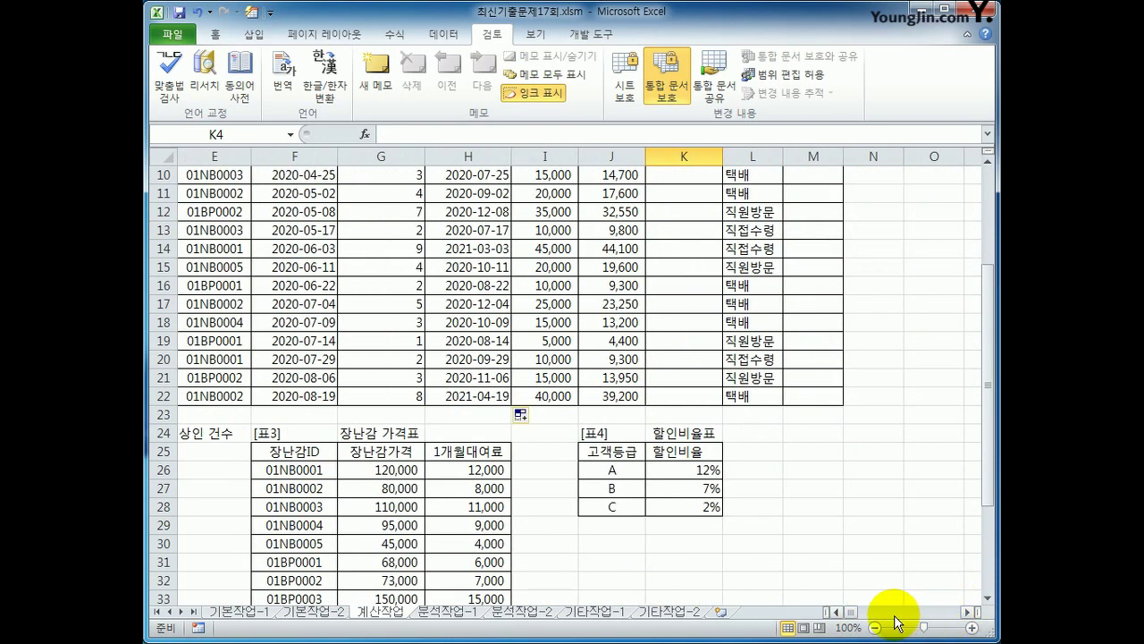
{"action": "left_click", "coordinate": [839, 612]}
{"action": "scroll", "coordinate": [626, 527], "scroll_direction": "down", "scroll_amount": 4}
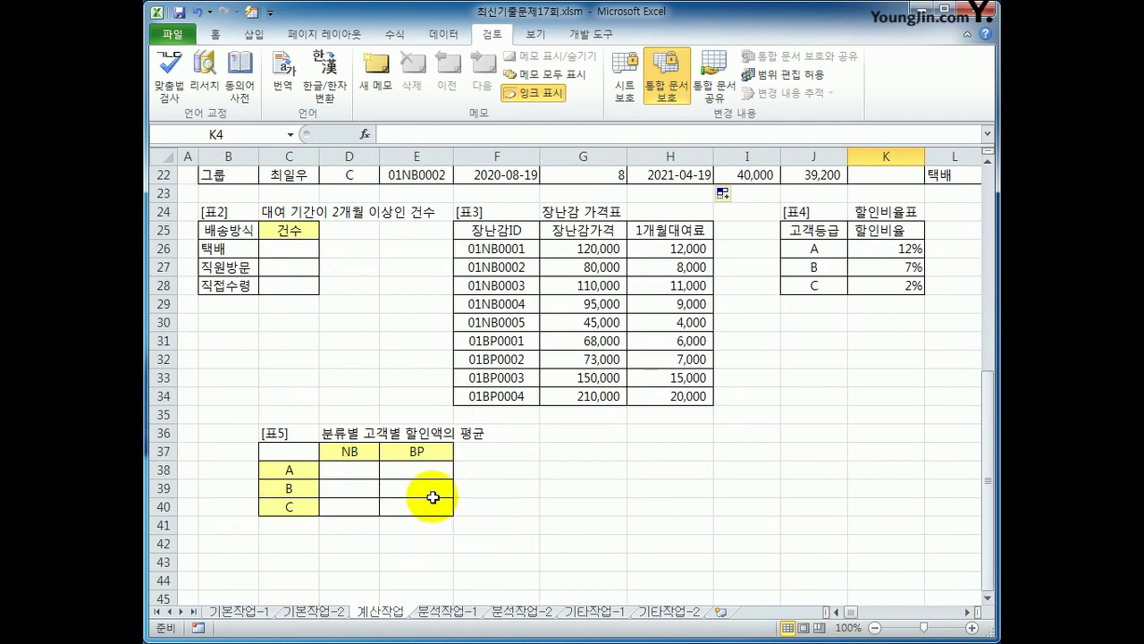
- Examine the layout of [표5], its NB and BP category headers and the customer grades A to C, against [표1]
{"action": "left_click", "coordinate": [348, 469]}
{"action": "left_click_drag", "start_coordinate": [301, 439], "coordinate": [412, 506]}
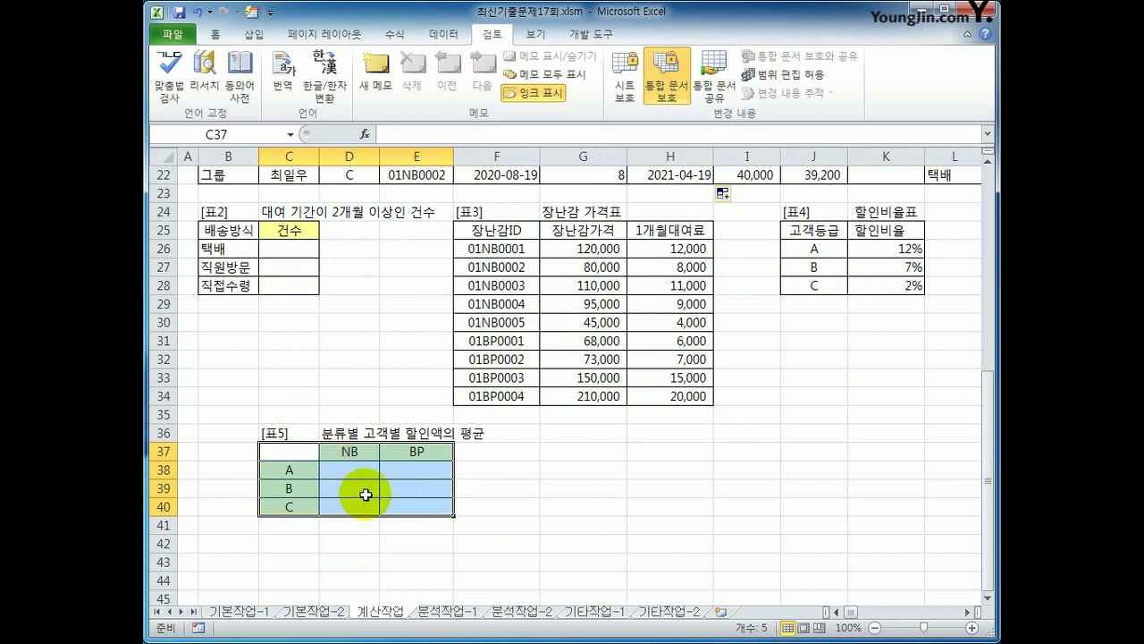
{"action": "left_click", "coordinate": [417, 543]}
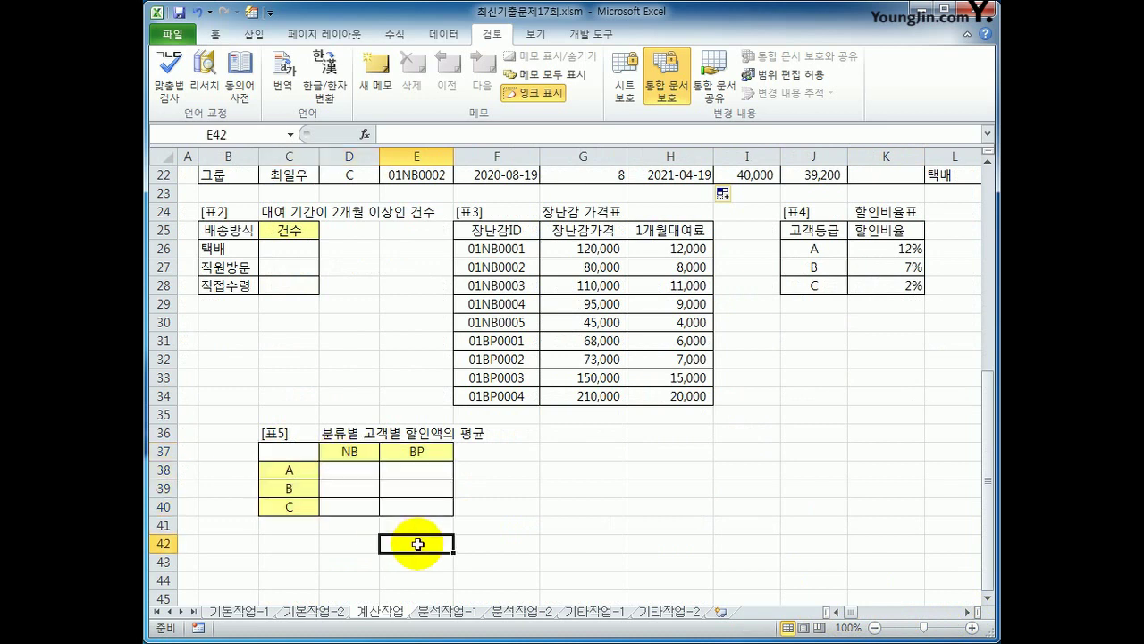
{"action": "left_click_drag", "start_coordinate": [362, 454], "coordinate": [417, 452]}
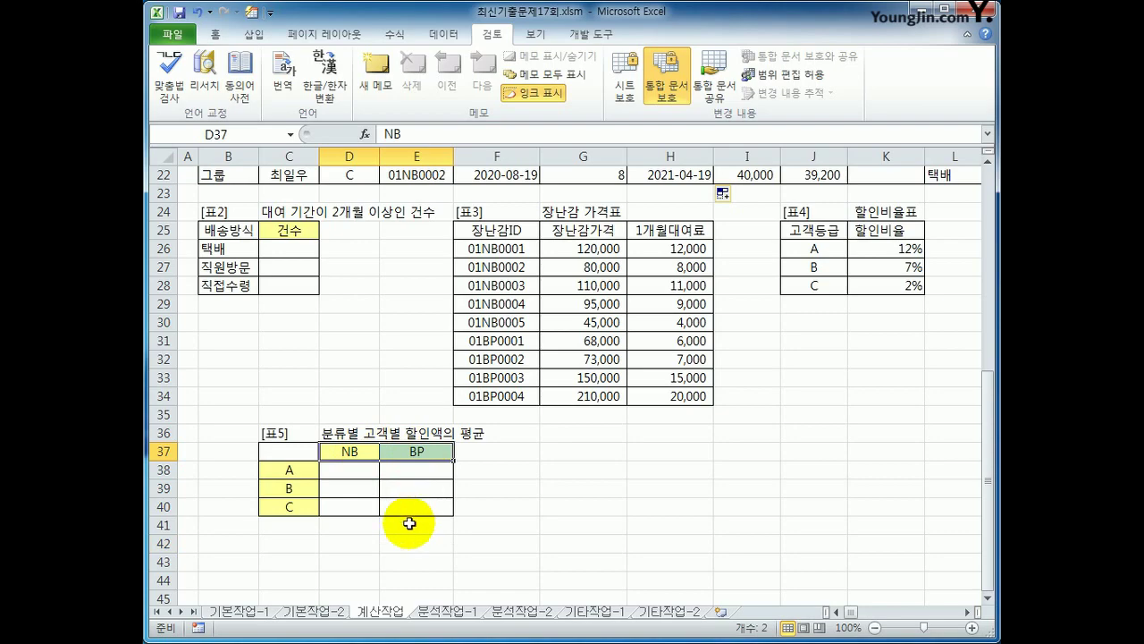
{"action": "scroll", "coordinate": [415, 519], "scroll_direction": "up", "scroll_amount": 7}
{"action": "scroll", "coordinate": [426, 528], "scroll_direction": "down", "scroll_amount": 7}
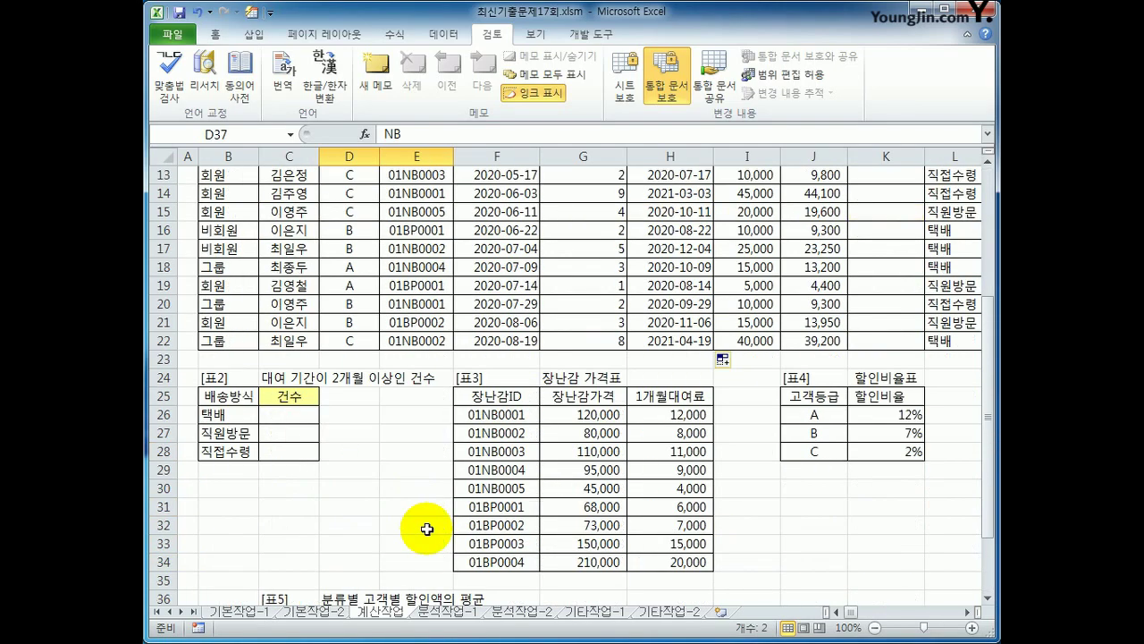
{"action": "left_click_drag", "start_coordinate": [288, 469], "coordinate": [301, 506]}
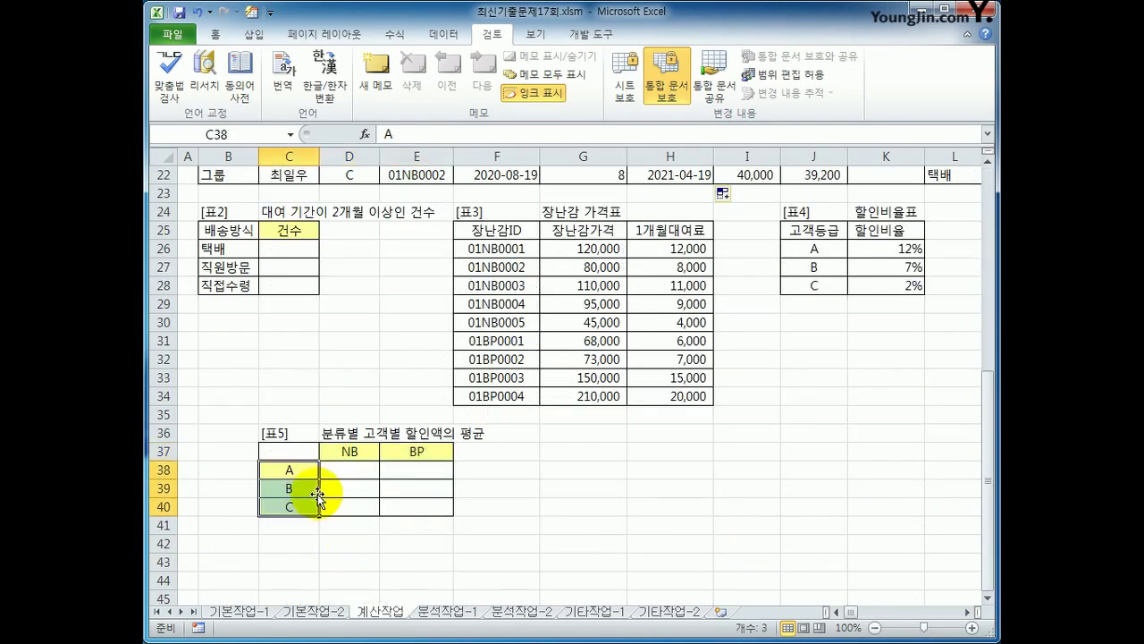
- Start a formula in D38 of [표5] with AVERAGE and an IF function nested inside it
{"action": "left_click", "coordinate": [348, 474]}
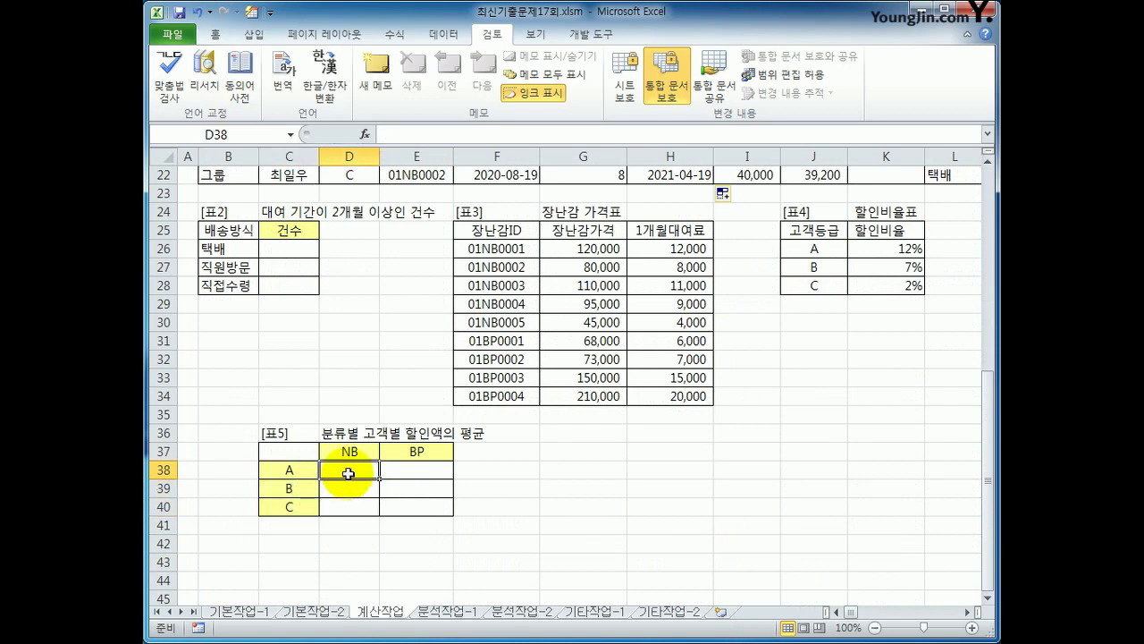
{"action": "type", "text": "="}
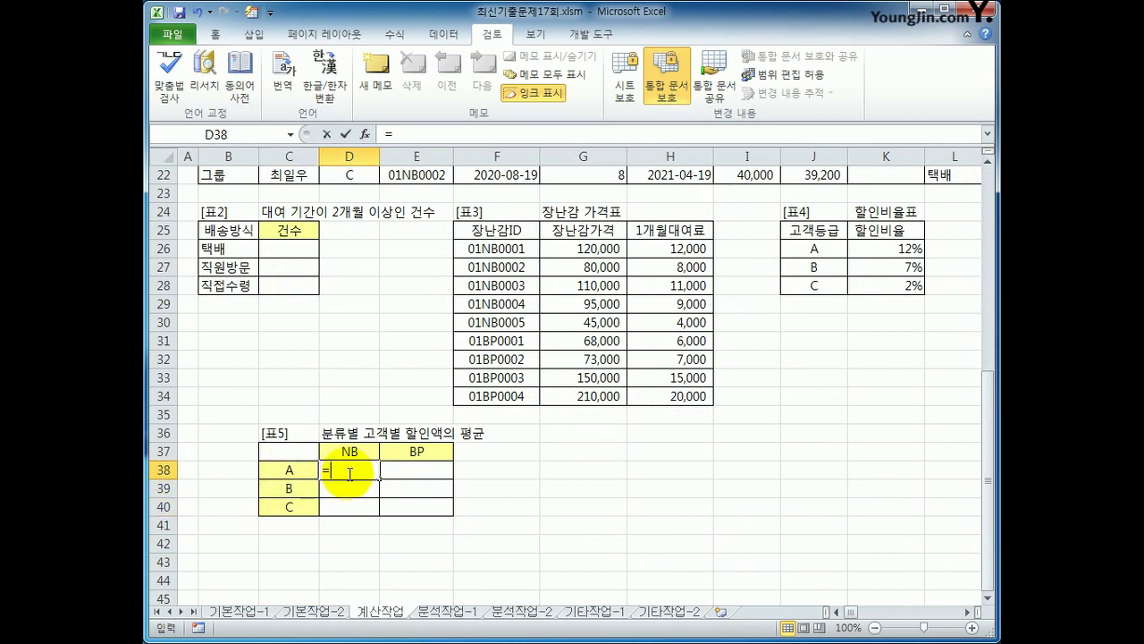
{"action": "type", "text": "ave"}
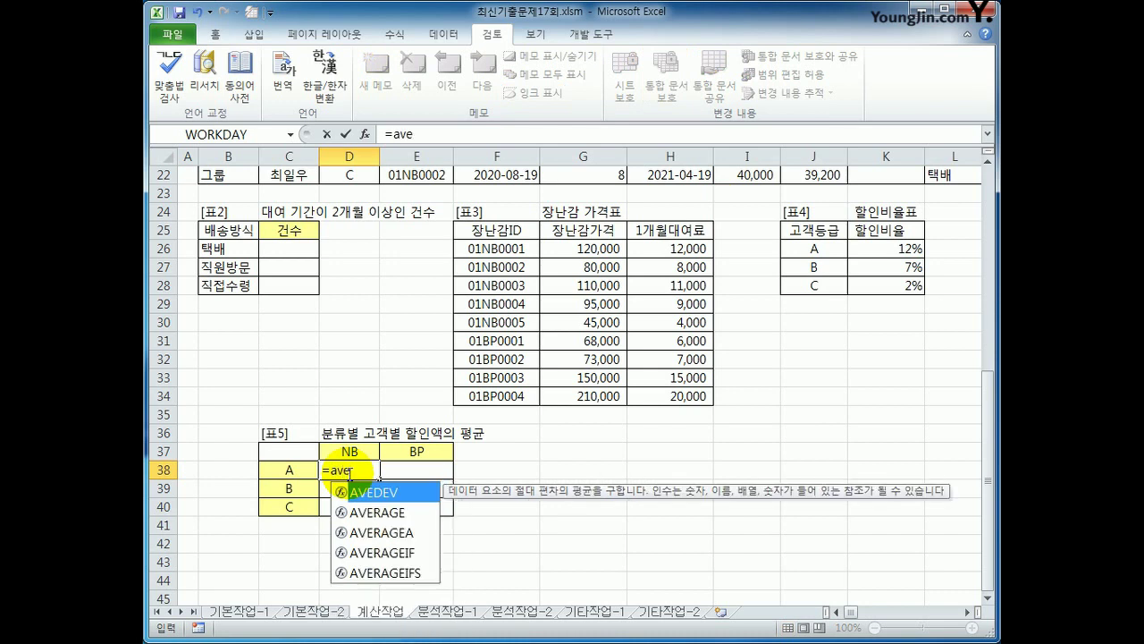
{"action": "key", "text": "Tab"}
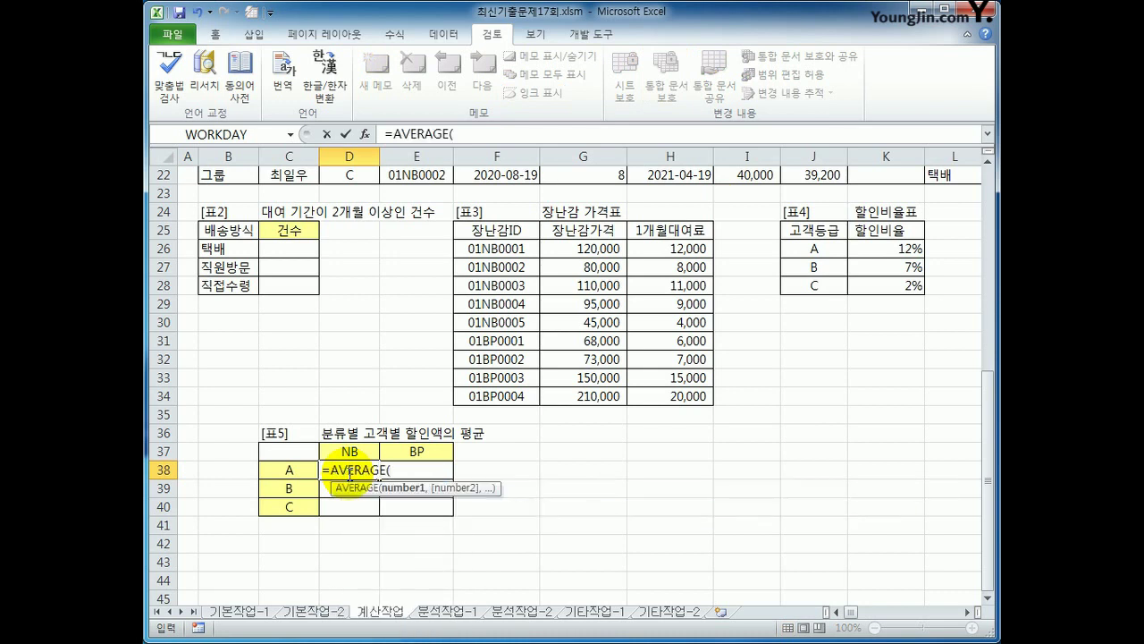
{"action": "type", "text": "if("}
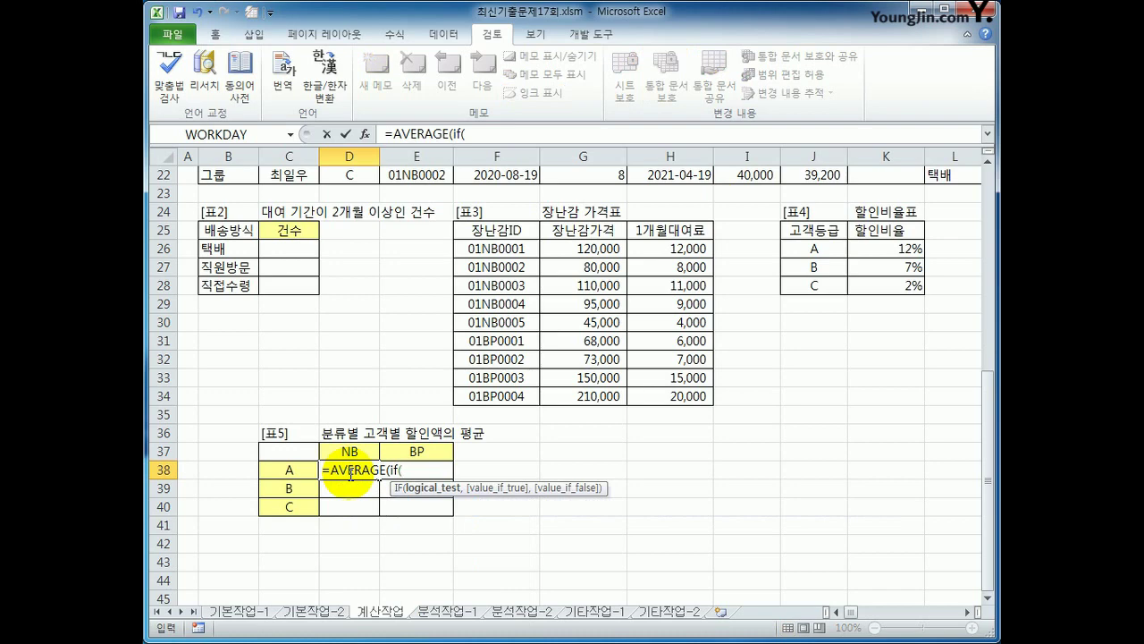
- Insert the 고객등급 range of [표1] as the absolute reference $D$4:$D$22 in the IF condition
{"action": "scroll", "coordinate": [350, 475], "scroll_direction": "up", "scroll_amount": 4}
{"action": "scroll", "coordinate": [350, 474], "scroll_direction": "up", "scroll_amount": 3}
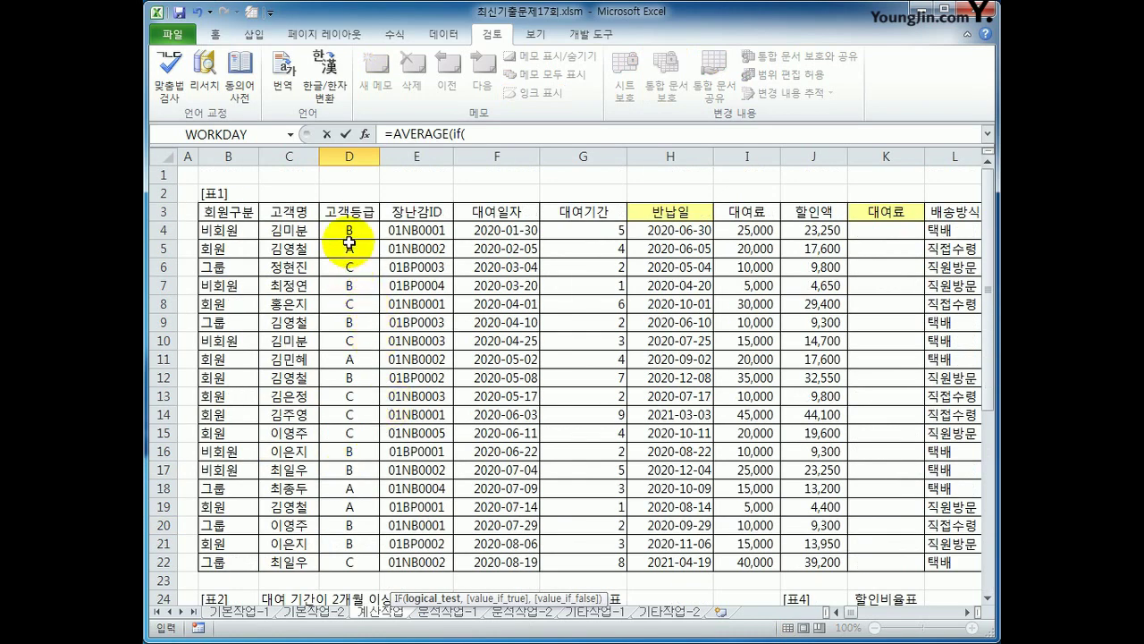
{"action": "left_click_drag", "start_coordinate": [349, 230], "coordinate": [362, 559]}
{"action": "key", "text": "F4"}
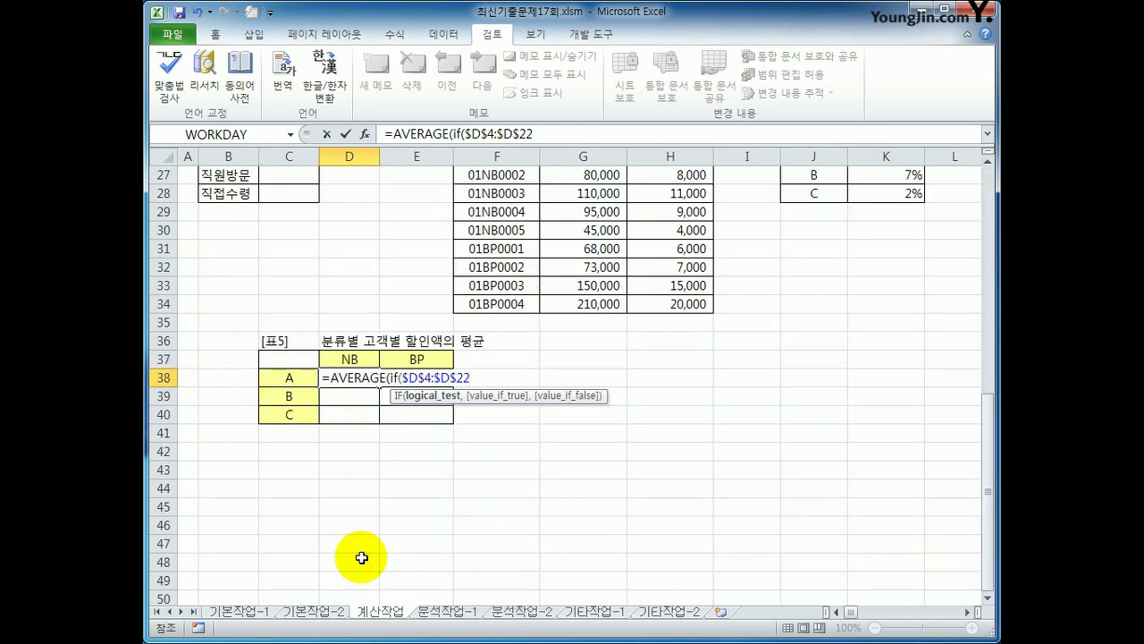
- Compare the grade range with $C38, fixing only the column, and enclose the condition in parentheses
{"action": "type", "text": "="}
{"action": "key", "text": "Left"}
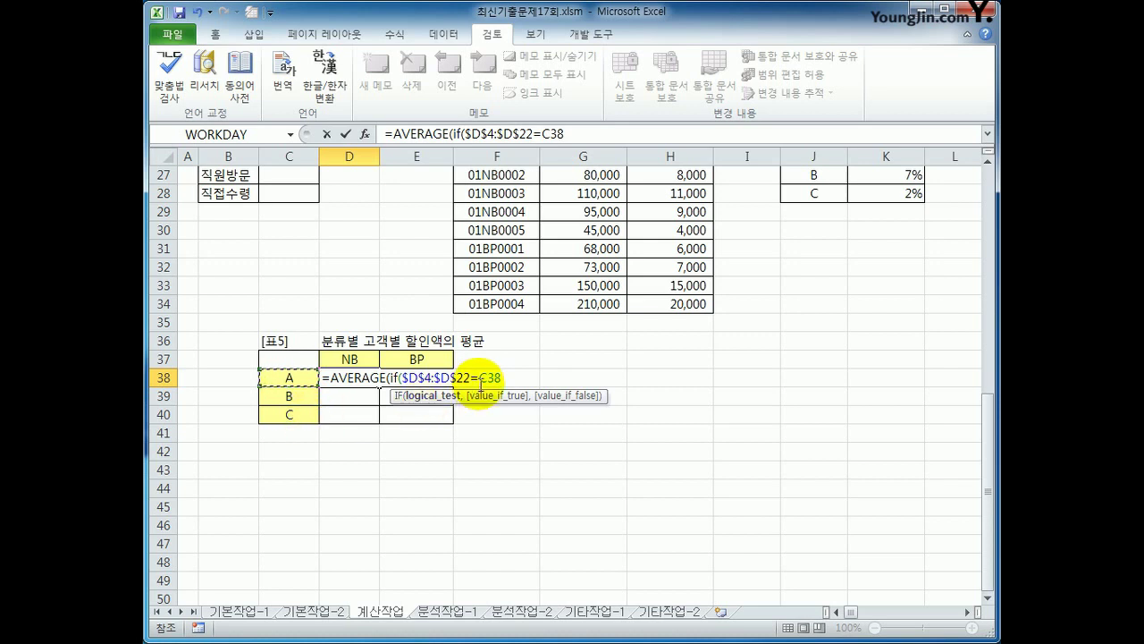
{"action": "key", "text": "F4"}
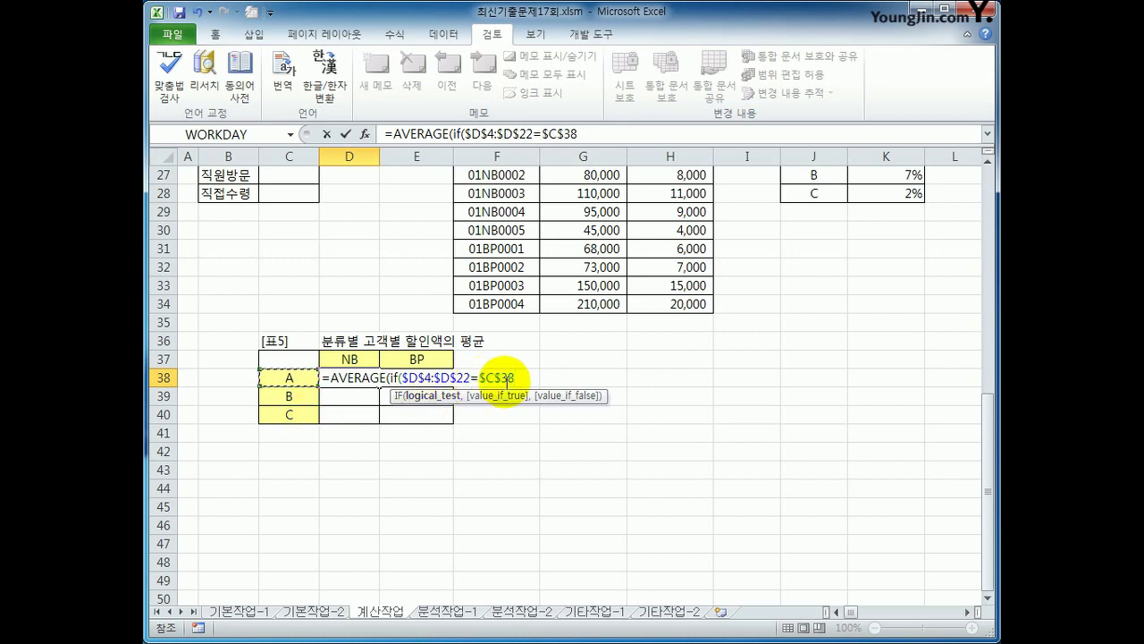
{"action": "key", "text": "F2"}
{"action": "key", "text": "Left"}
{"action": "key", "text": "Left"}
{"action": "key", "text": "BackSpace"}
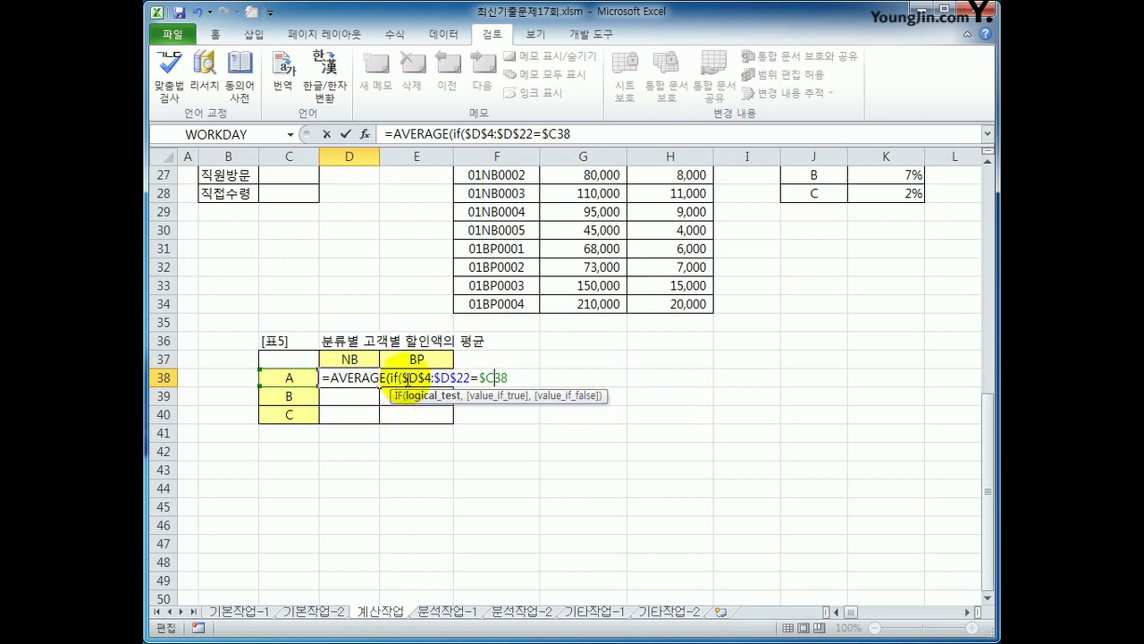
{"action": "type", "text": "("}
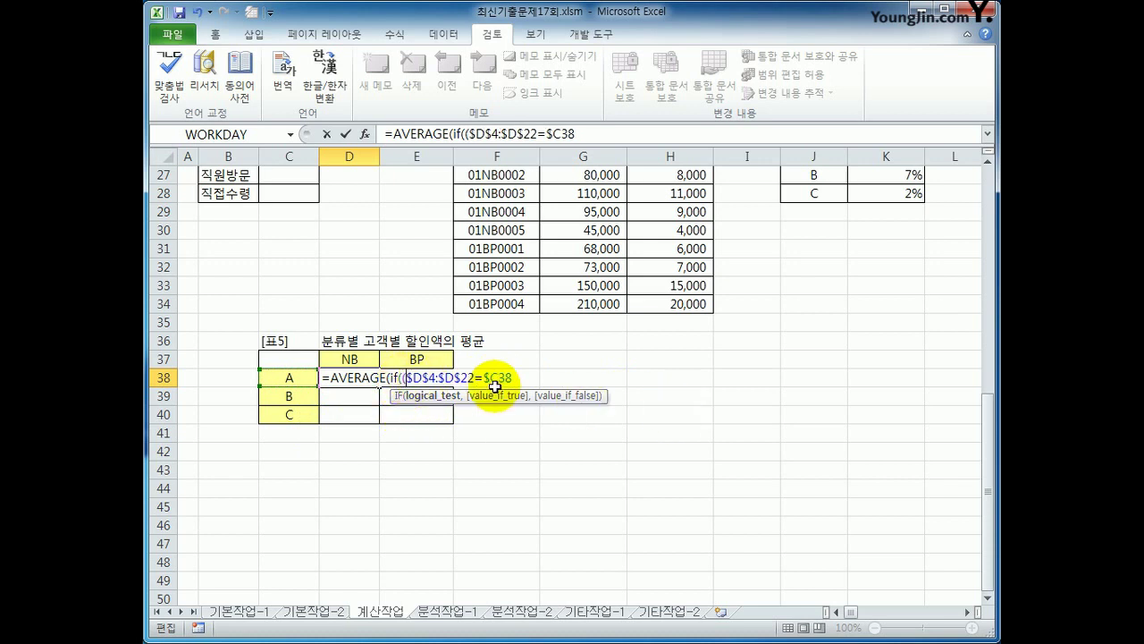
{"action": "type", "text": ")"}
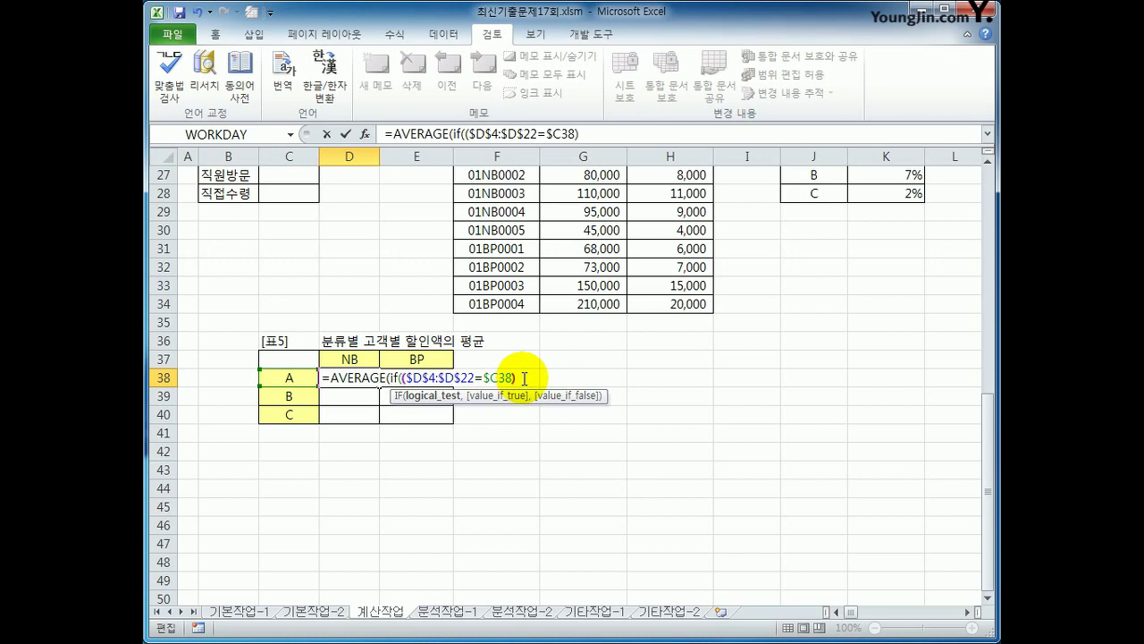
- Multiply by a second condition that begins with MID($E$4:$E$22,3,2)= on the 장난감ID range
{"action": "type", "text": "*(m"}
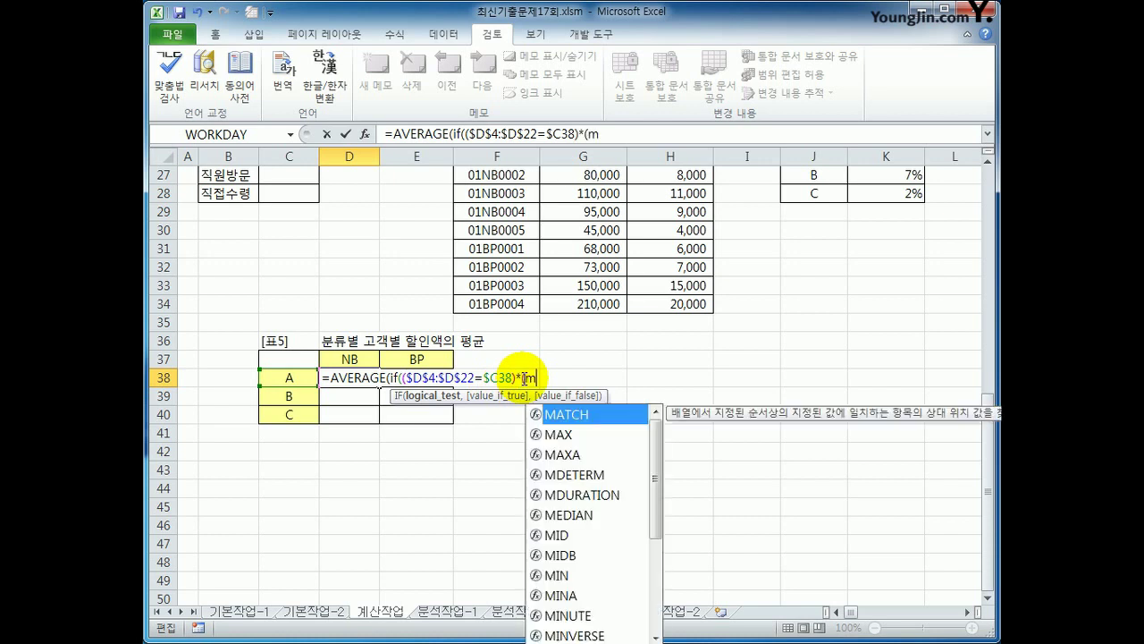
{"action": "type", "text": "id("}
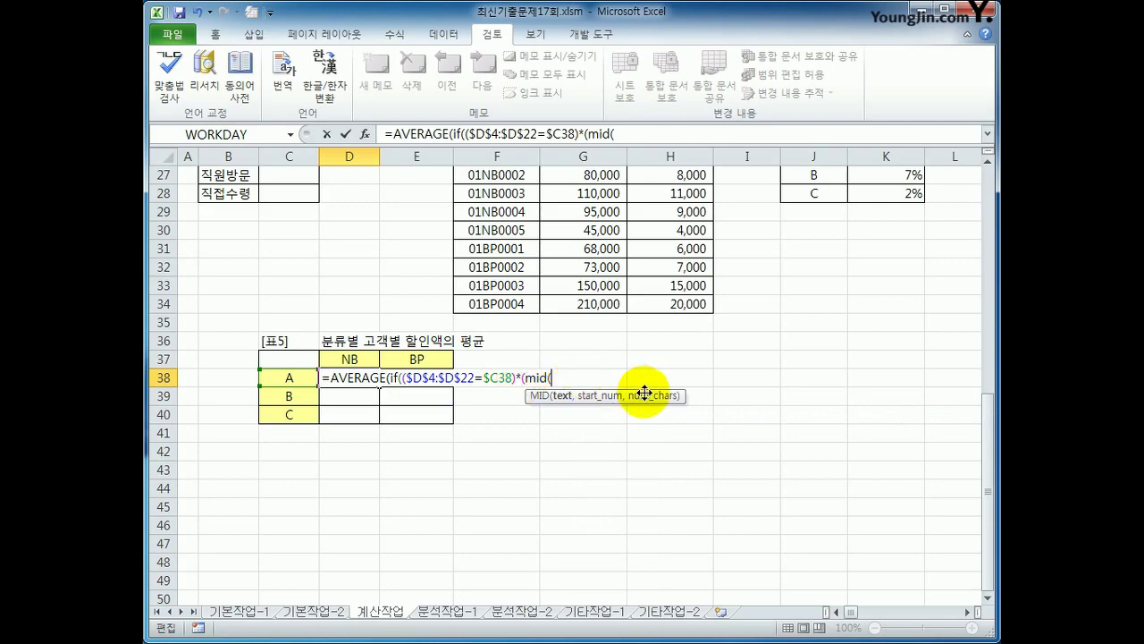
{"action": "scroll", "coordinate": [643, 392], "scroll_direction": "up", "scroll_amount": 9}
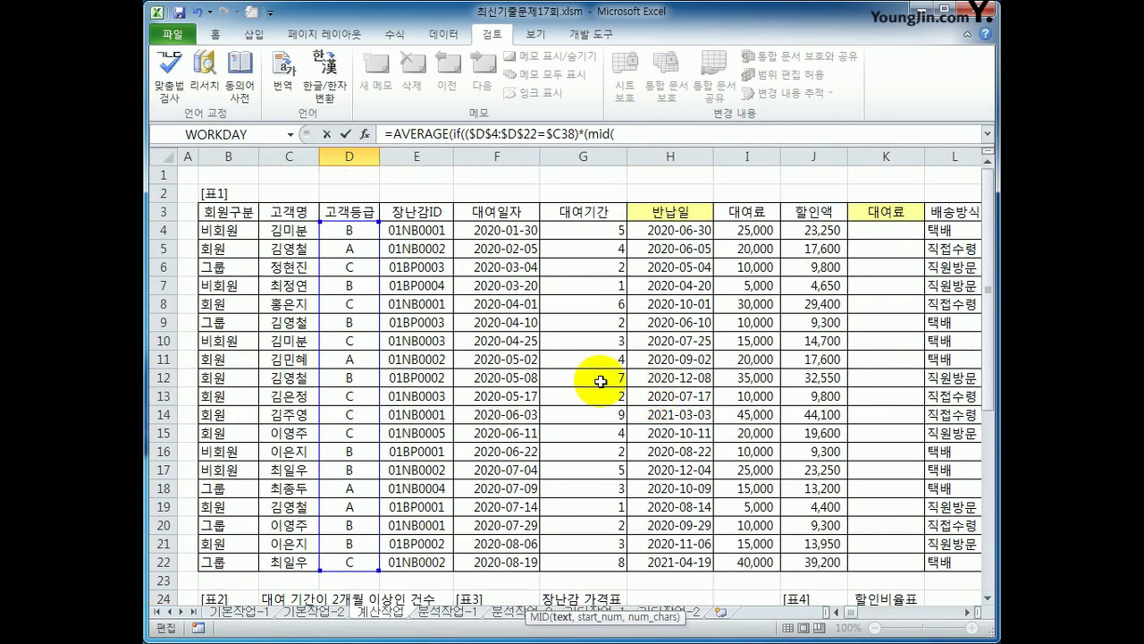
{"action": "left_click_drag", "start_coordinate": [414, 233], "coordinate": [407, 565]}
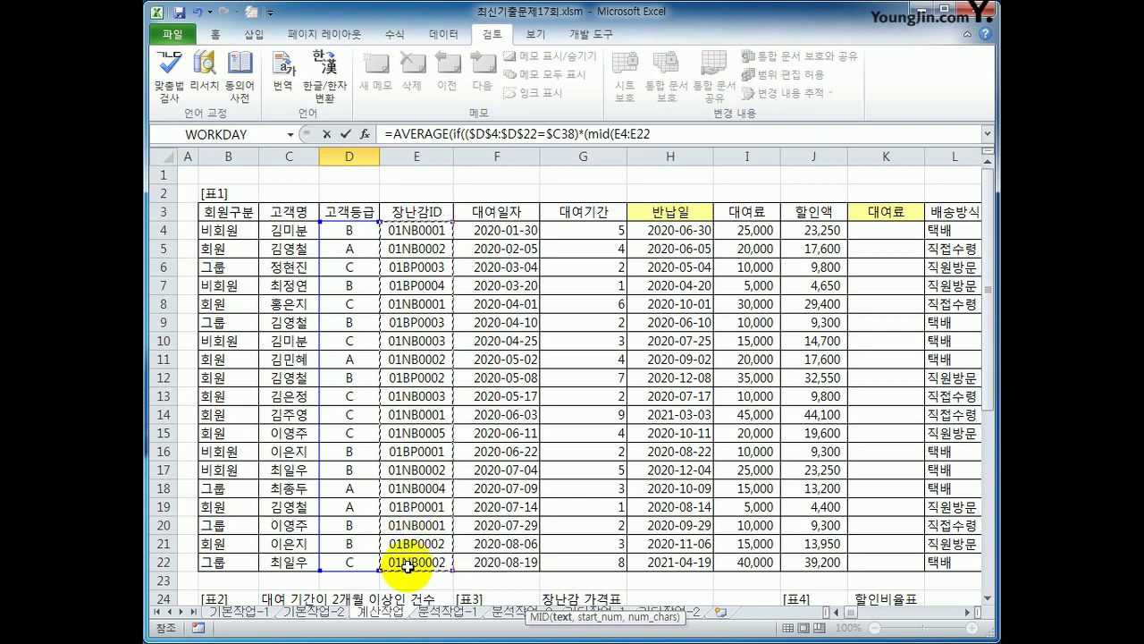
{"action": "key", "text": "F4"}
{"action": "type", "text": ",3"}
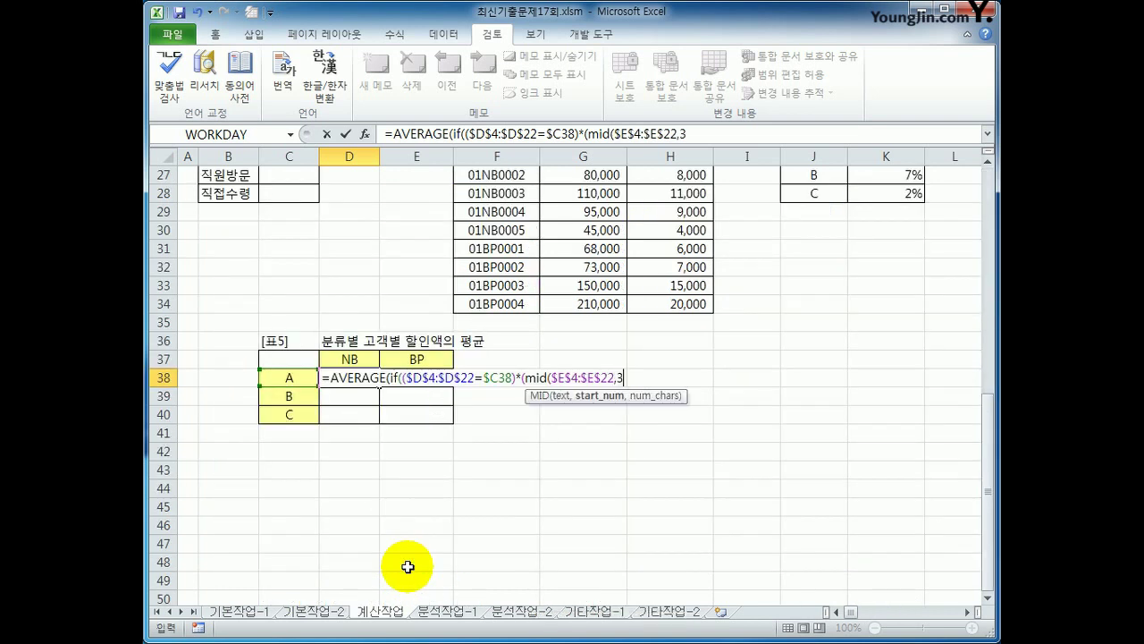
{"action": "type", "text": ","}
{"action": "type", "text": "2)="}
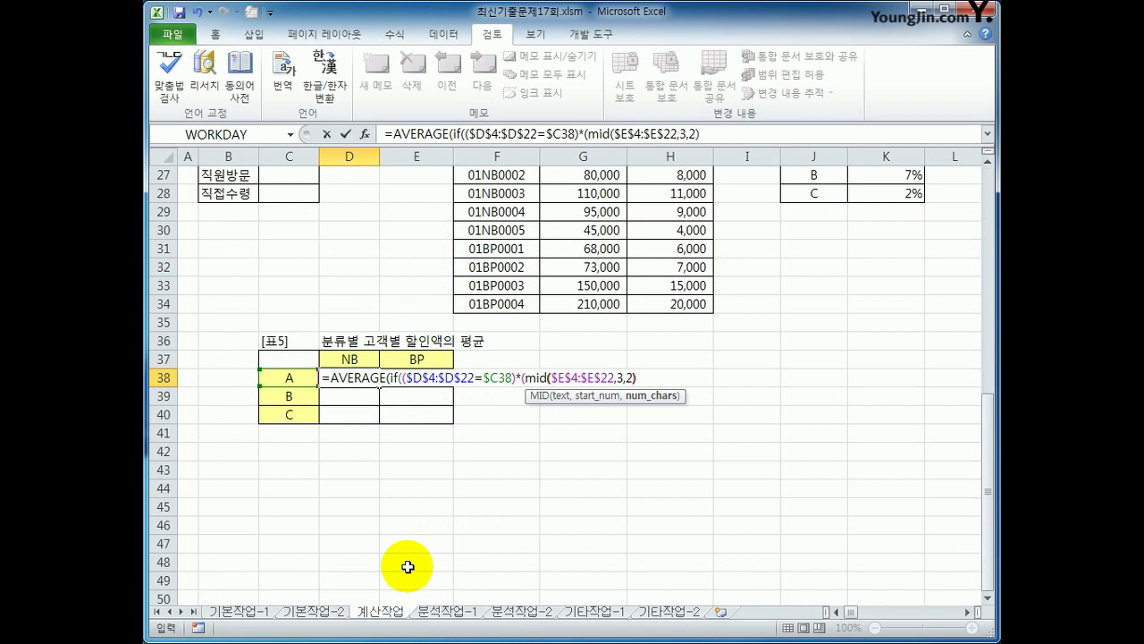
- Compare the MID result with D$37, fixing only the row, and close the second condition
{"action": "key", "text": "Up"}
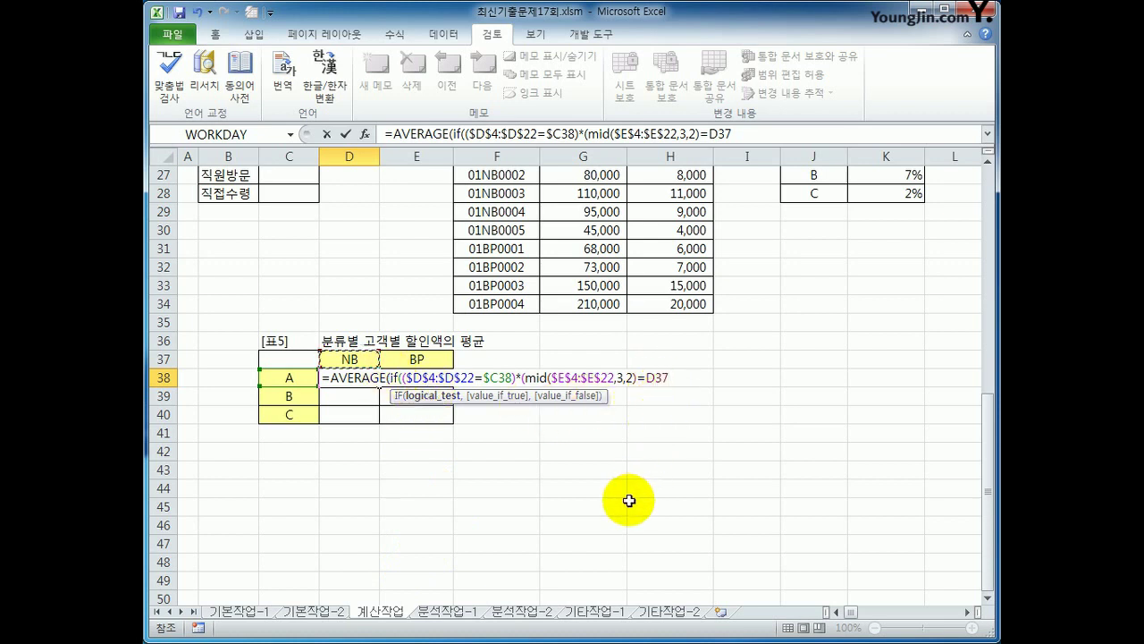
{"action": "key", "text": "F4"}
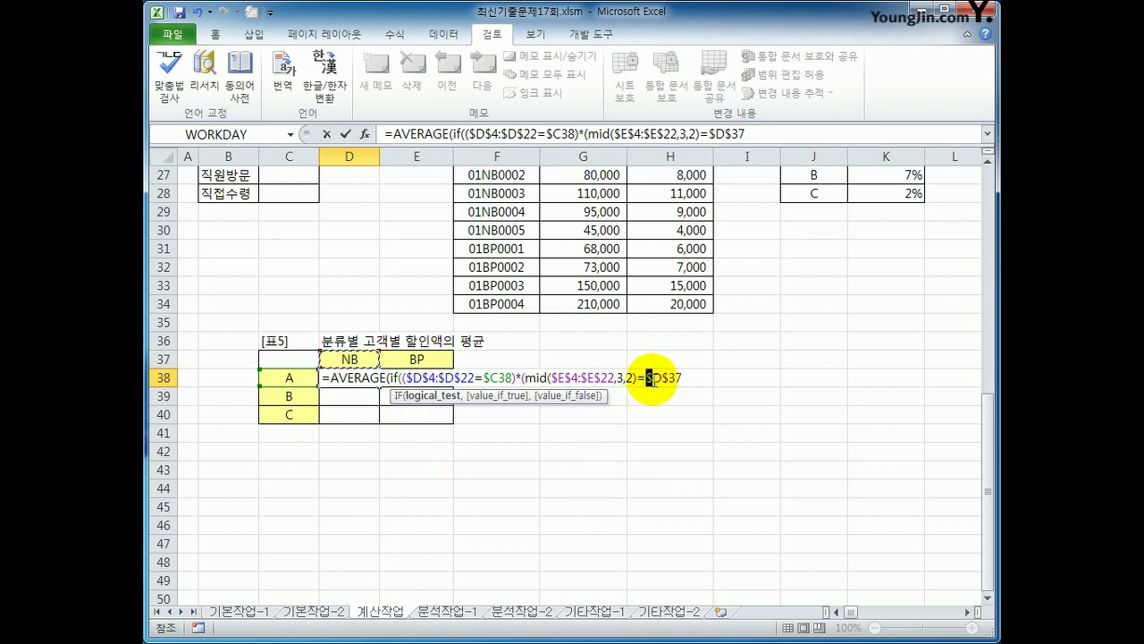
{"action": "left_click_drag", "start_coordinate": [646, 378], "coordinate": [653, 378]}
{"action": "key", "text": "Delete"}
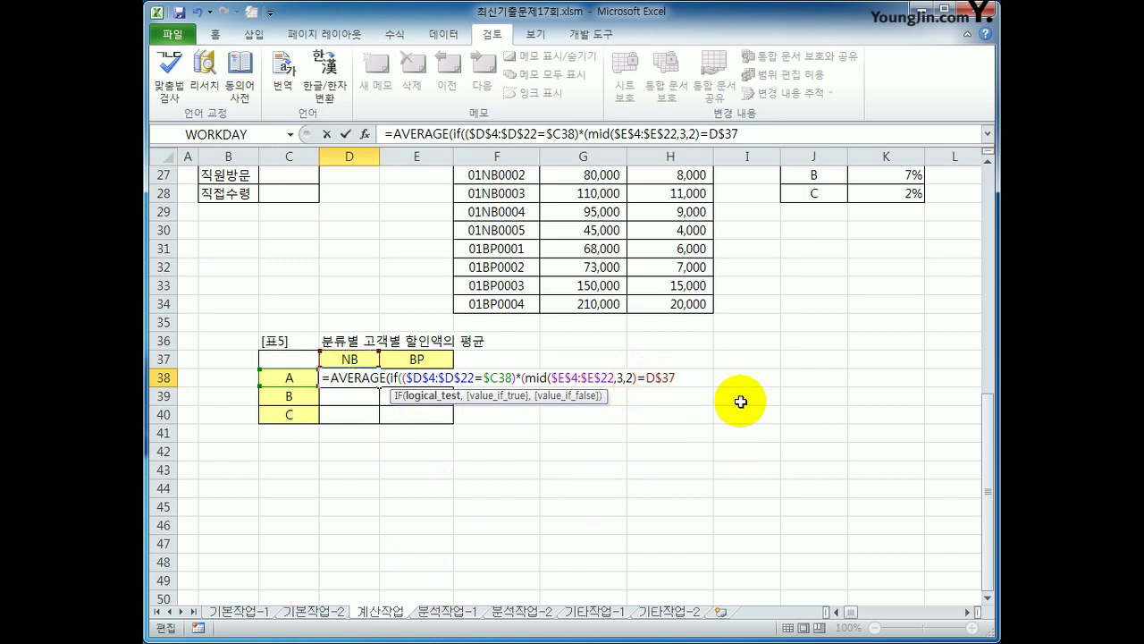
{"action": "type", "text": ")"}
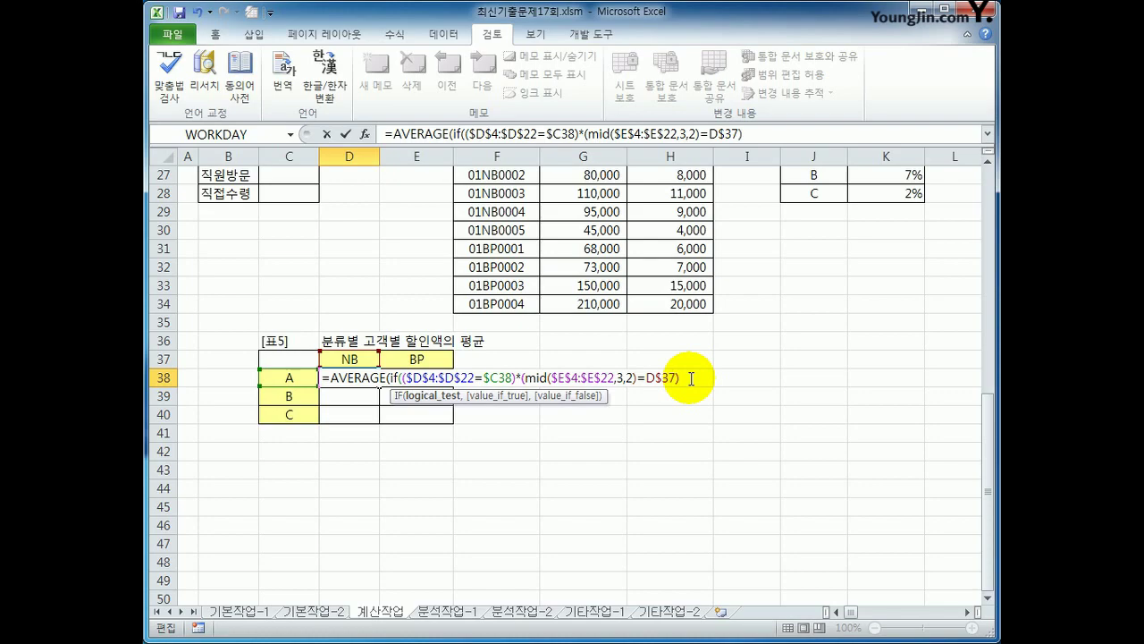
- Add the 할인액 range $J$4:$J$22 as the IF function's value when true
{"action": "type", "text": ","}
{"action": "scroll", "coordinate": [689, 467], "scroll_direction": "up", "scroll_amount": 9}
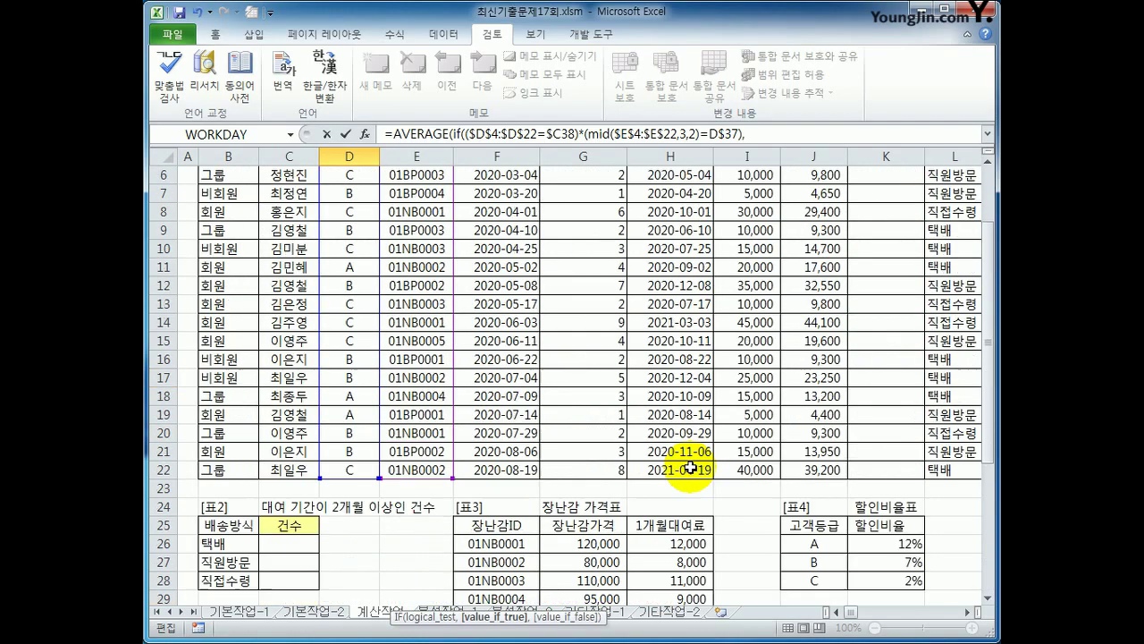
{"action": "left_click_drag", "start_coordinate": [829, 227], "coordinate": [814, 561]}
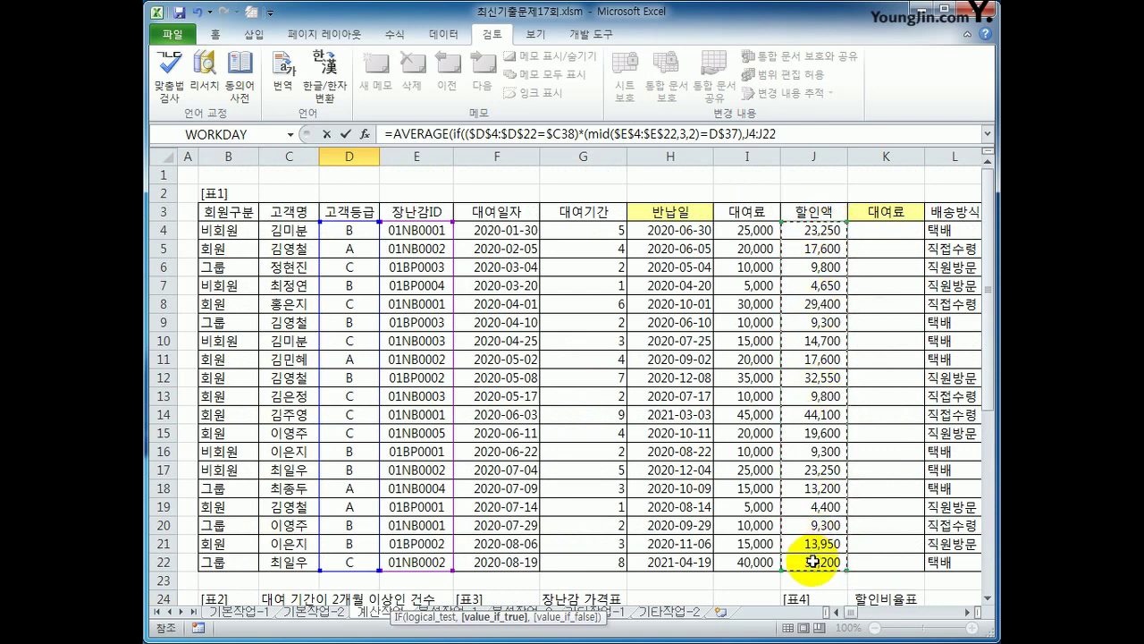
{"action": "key", "text": "F4"}
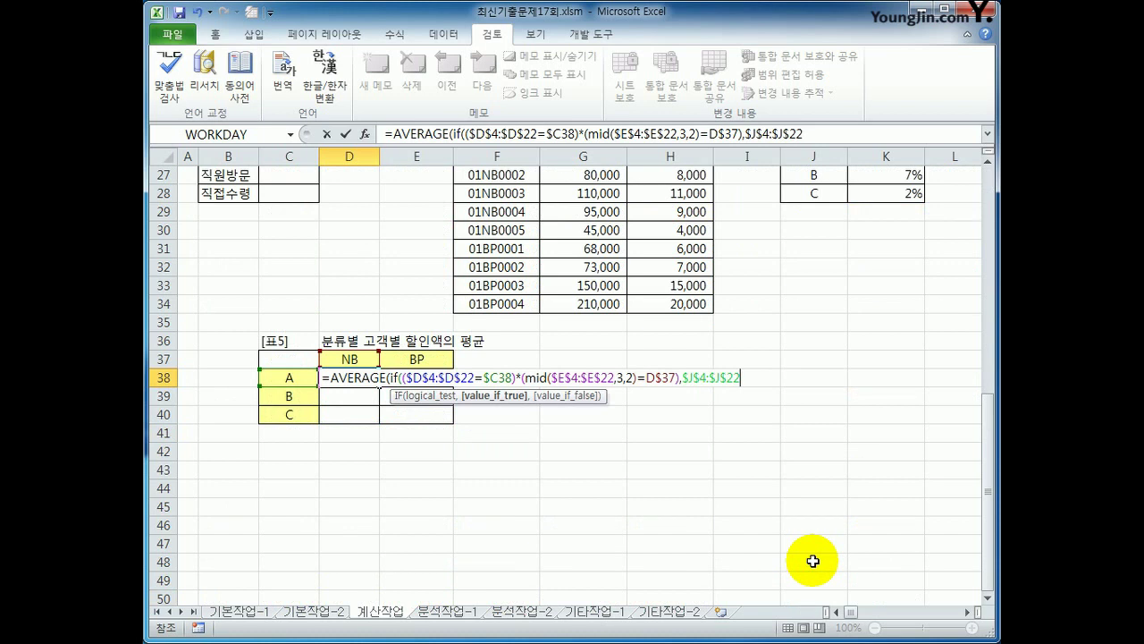
- Close both functions, enter D38 as an array formula, and fill it across D38:E40
{"action": "type", "text": ")"}
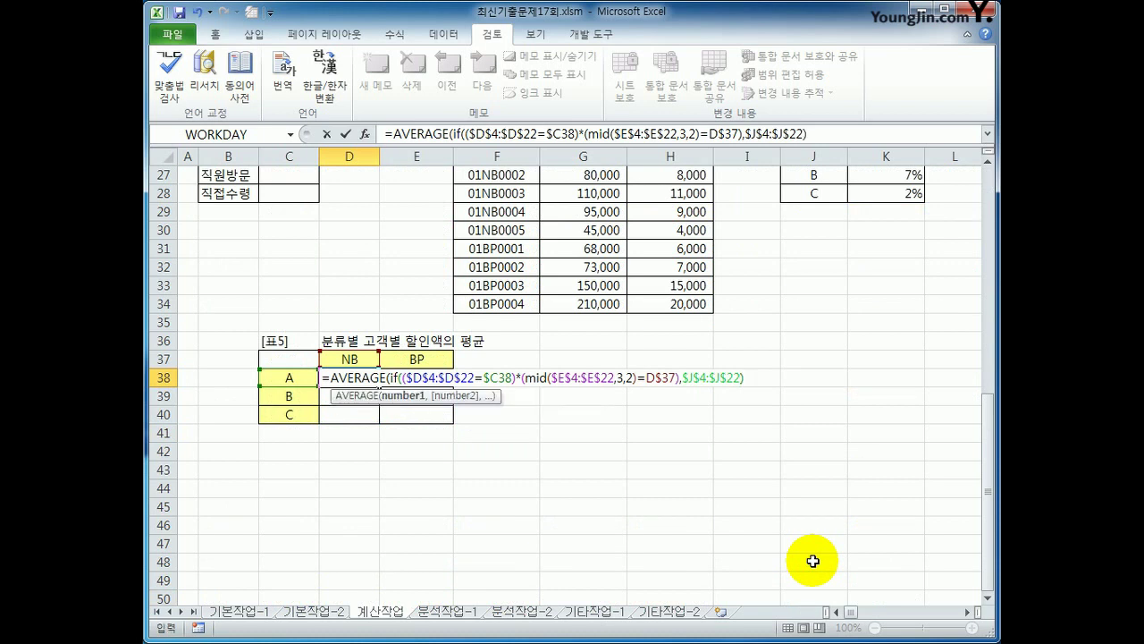
{"action": "type", "text": ")"}
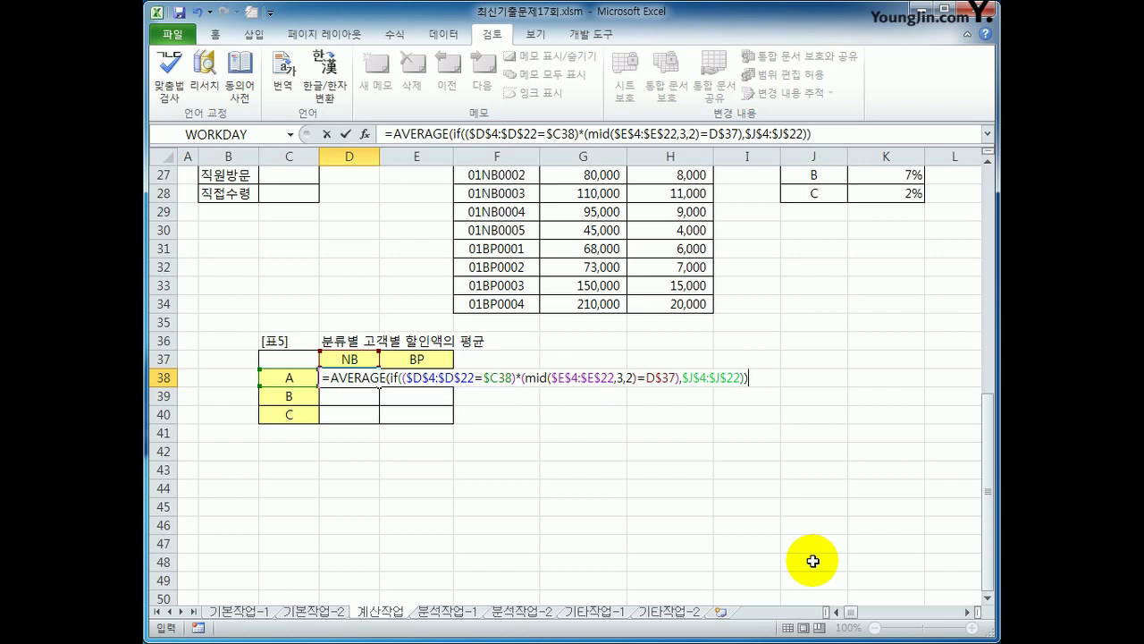
{"action": "key", "text": "ctrl+shift+Return"}
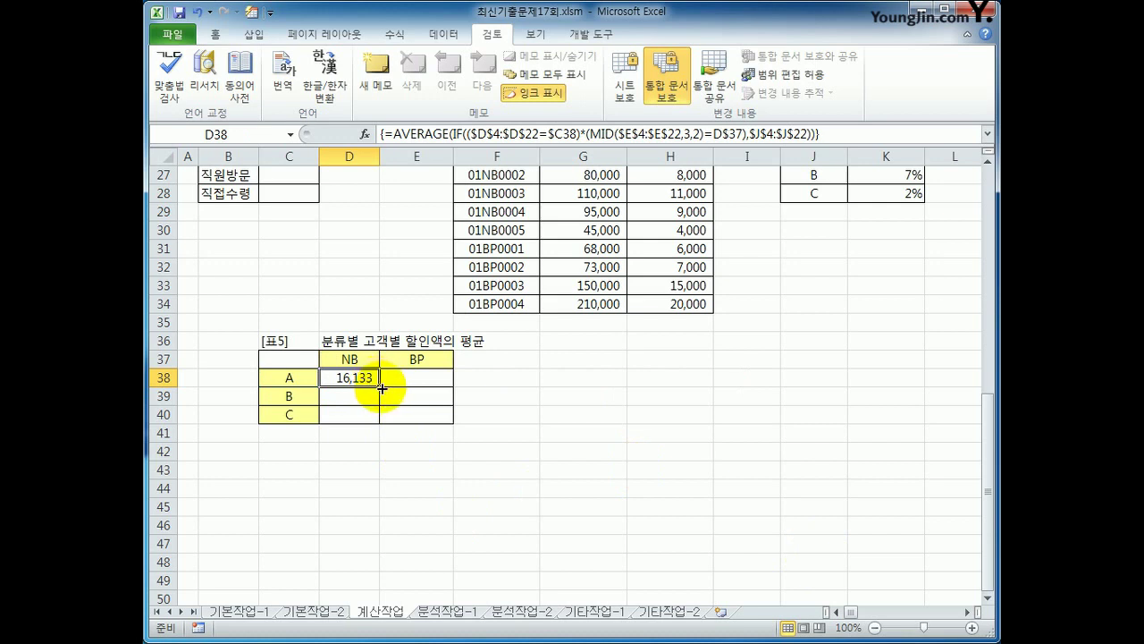
{"action": "left_click_drag", "start_coordinate": [382, 388], "coordinate": [453, 422]}
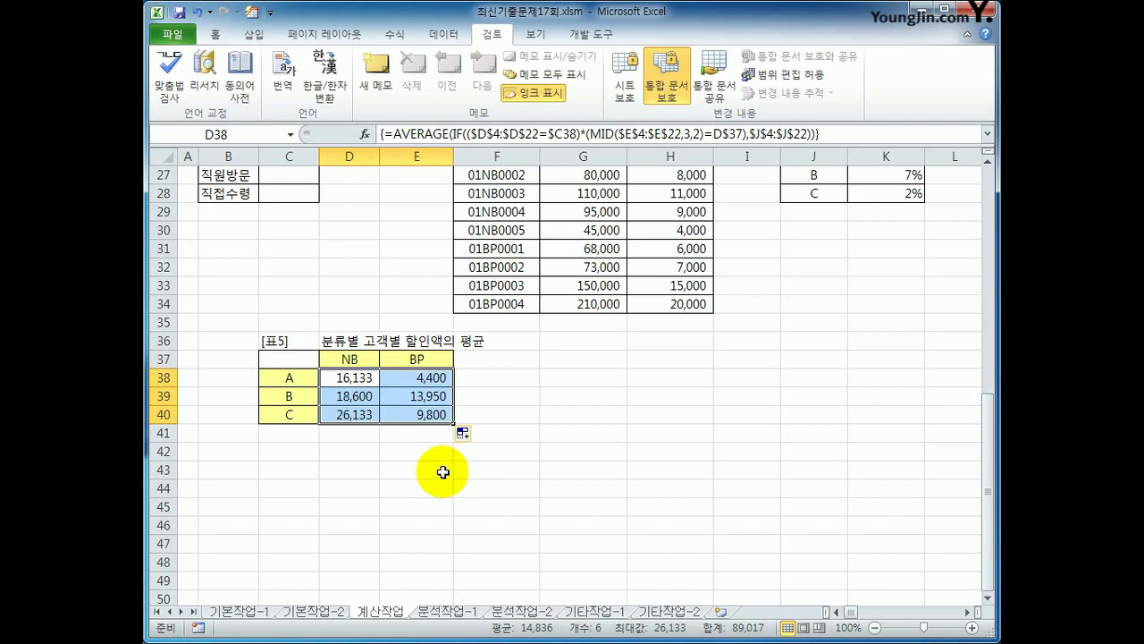
{"action": "scroll", "coordinate": [451, 466], "scroll_direction": "up", "scroll_amount": 9}
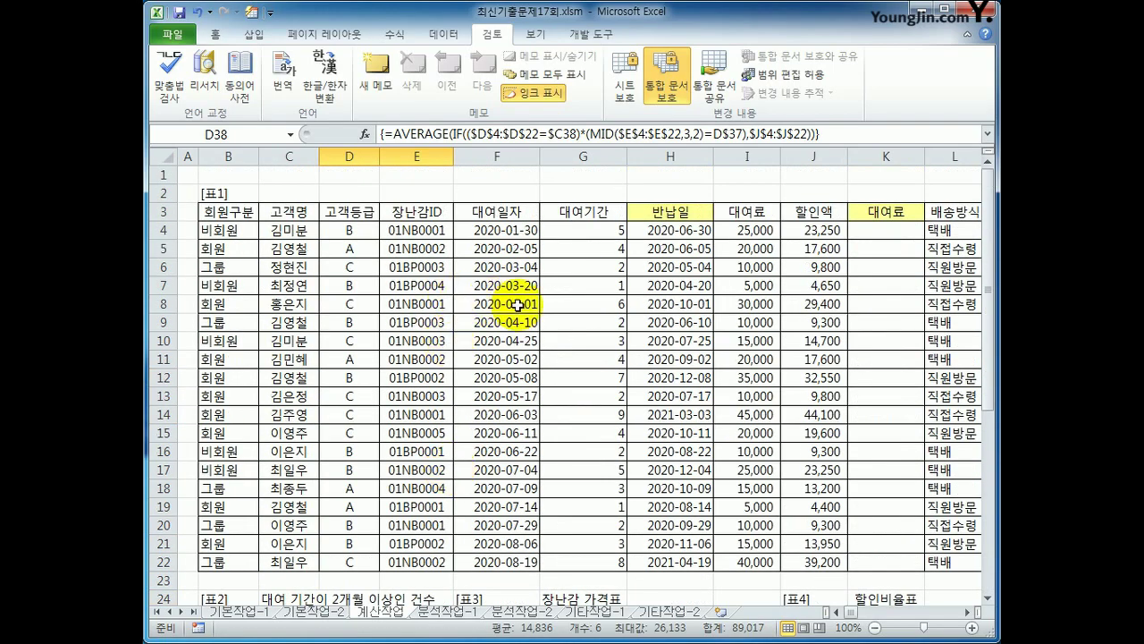
- Examine the 회원구분, 대여기간 and 장난감ID columns of [표1], the [표3] price table F25:H34 and the 대여료 range K4:K22
{"action": "left_click", "coordinate": [225, 212]}
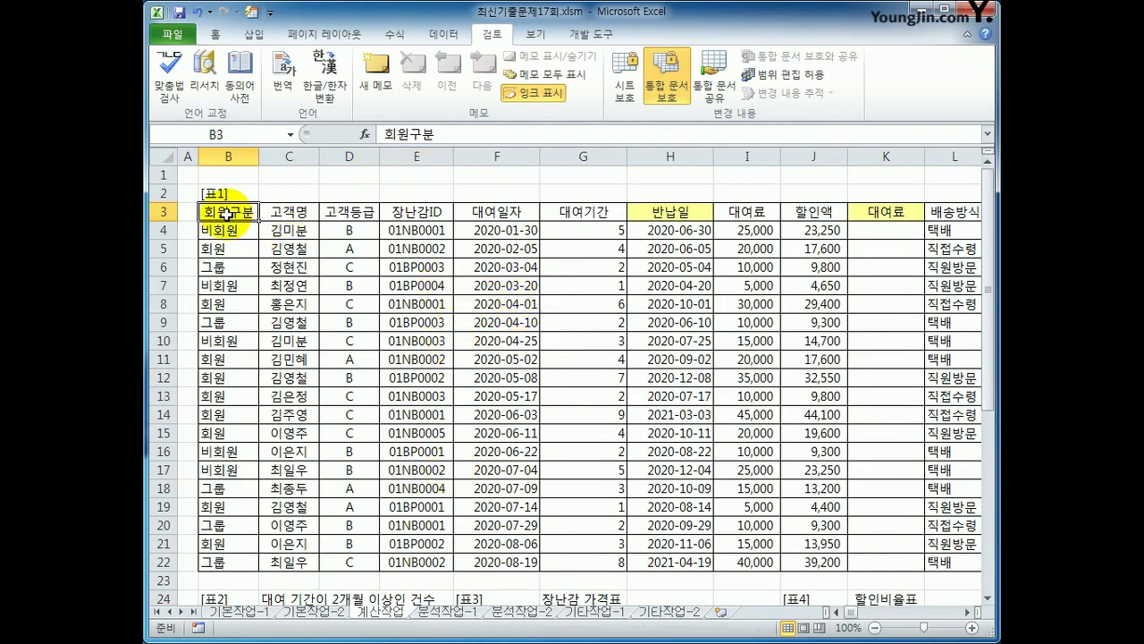
{"action": "left_click", "coordinate": [608, 215]}
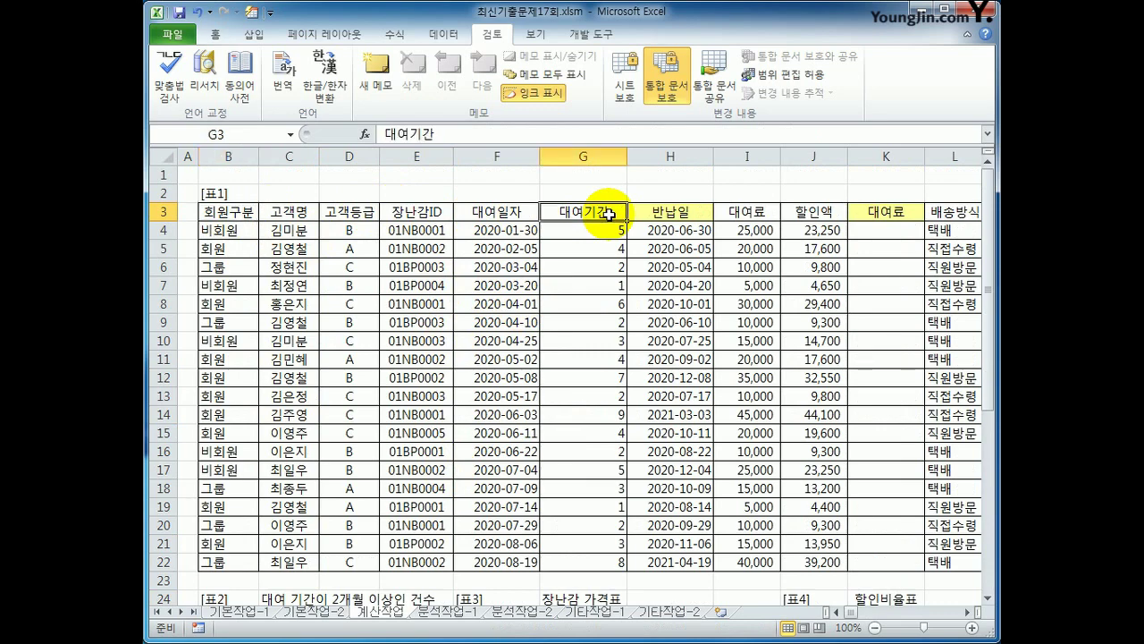
{"action": "left_click", "coordinate": [436, 212]}
{"action": "scroll", "coordinate": [577, 433], "scroll_direction": "down", "scroll_amount": 4}
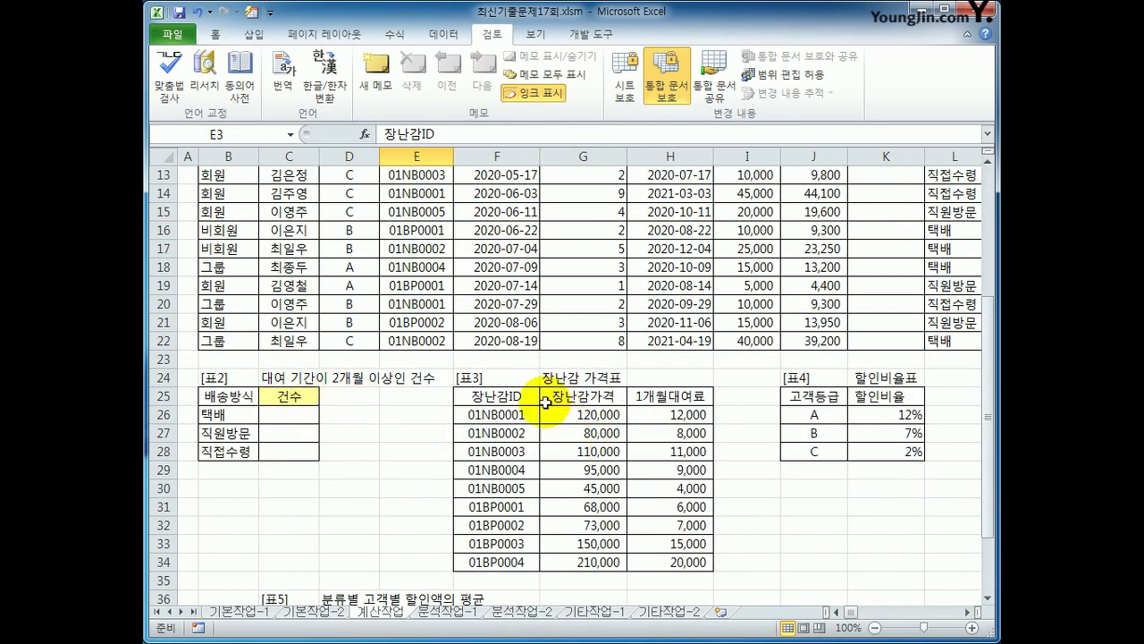
{"action": "left_click_drag", "start_coordinate": [497, 395], "coordinate": [664, 560]}
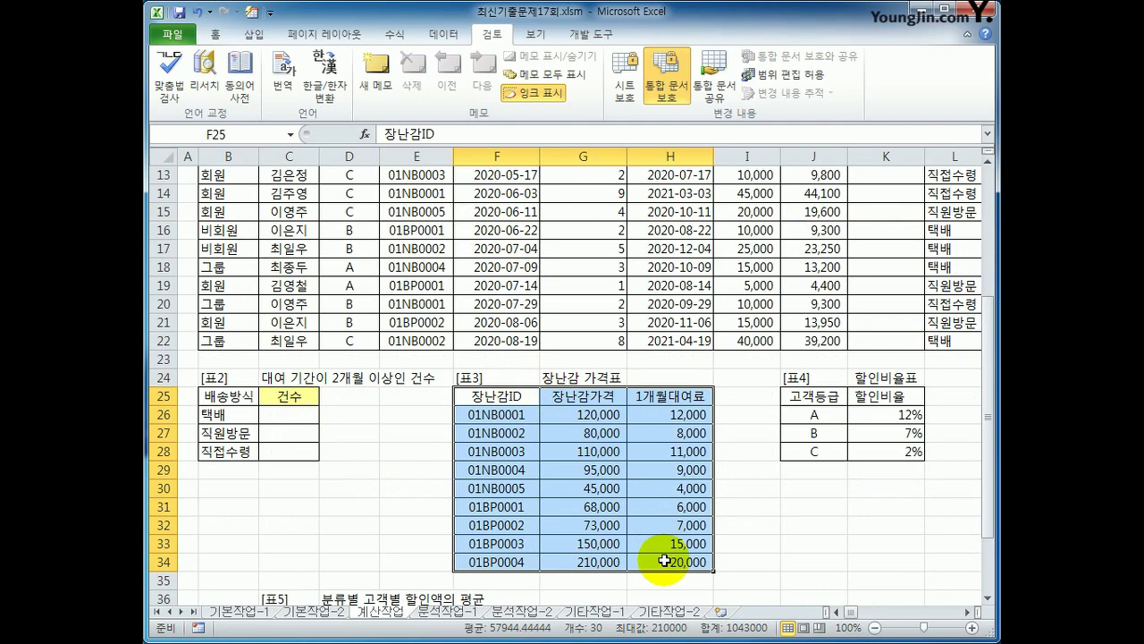
{"action": "scroll", "coordinate": [715, 505], "scroll_direction": "up", "scroll_amount": 4}
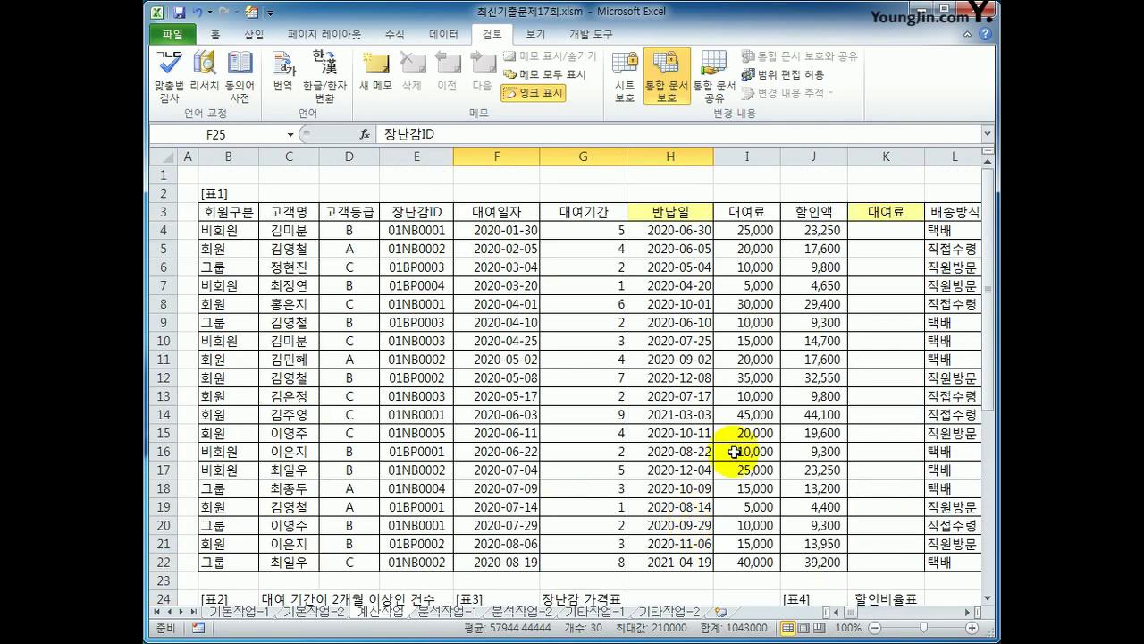
{"action": "left_click", "coordinate": [877, 231]}
{"action": "left_click_drag", "start_coordinate": [877, 231], "coordinate": [893, 564]}
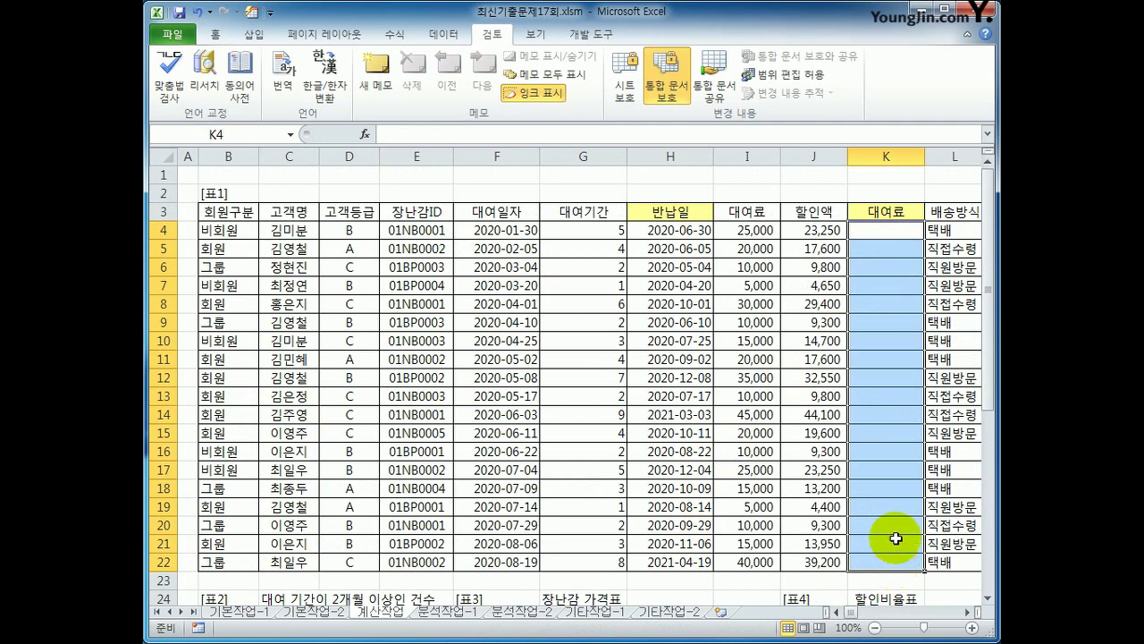
{"action": "left_click", "coordinate": [894, 233]}
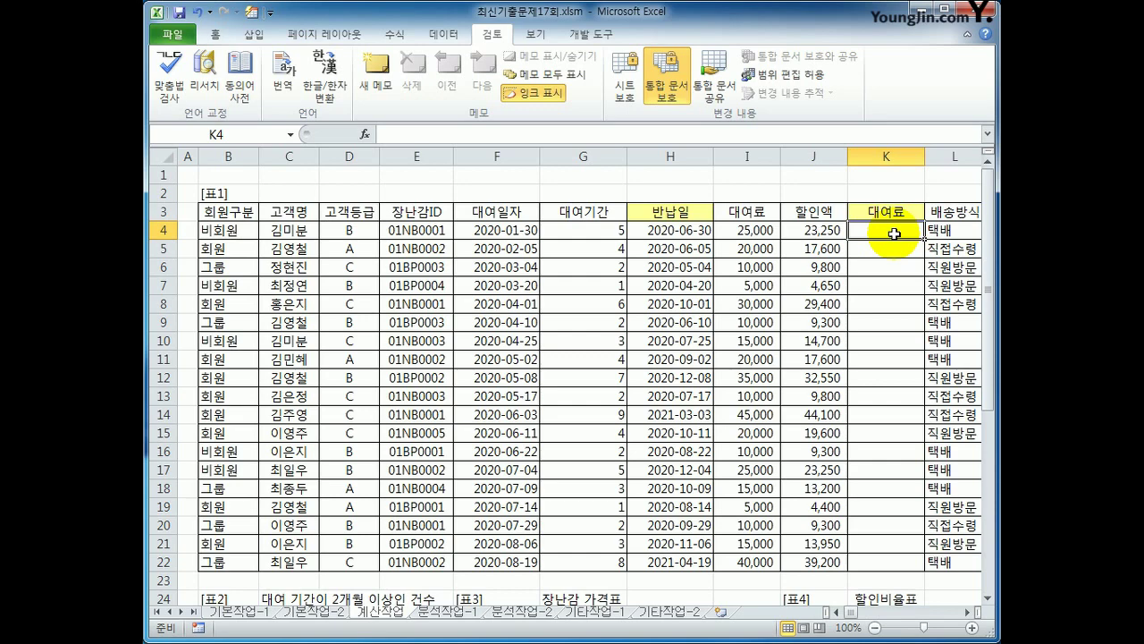
{"action": "scroll", "coordinate": [680, 340], "scroll_direction": "down", "scroll_amount": 4}
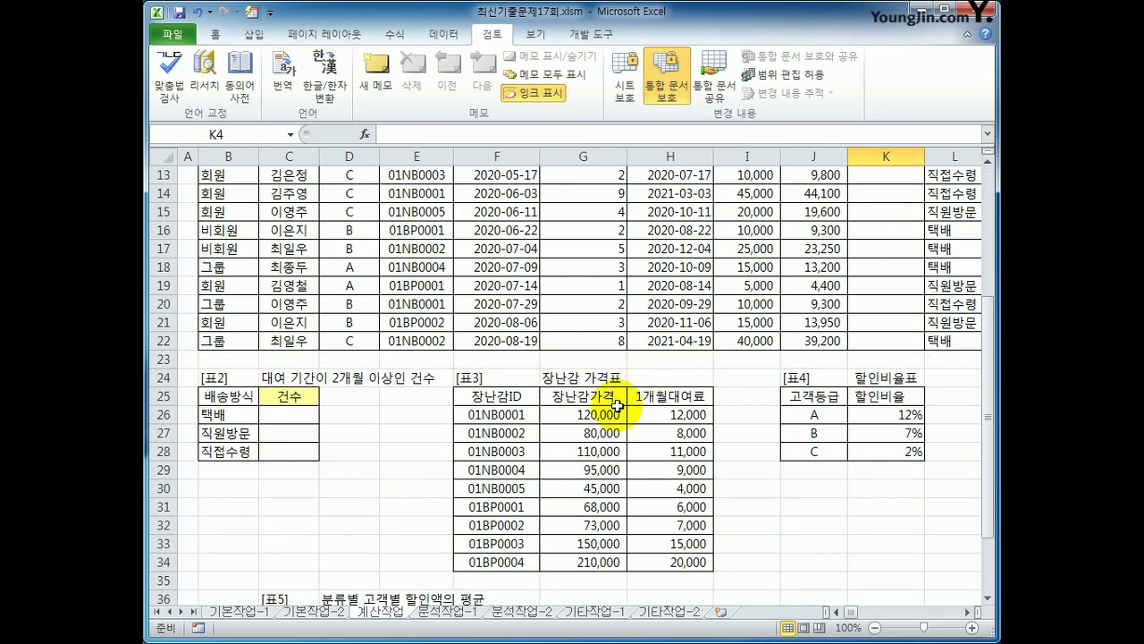
{"action": "scroll", "coordinate": [582, 434], "scroll_direction": "up", "scroll_amount": 4}
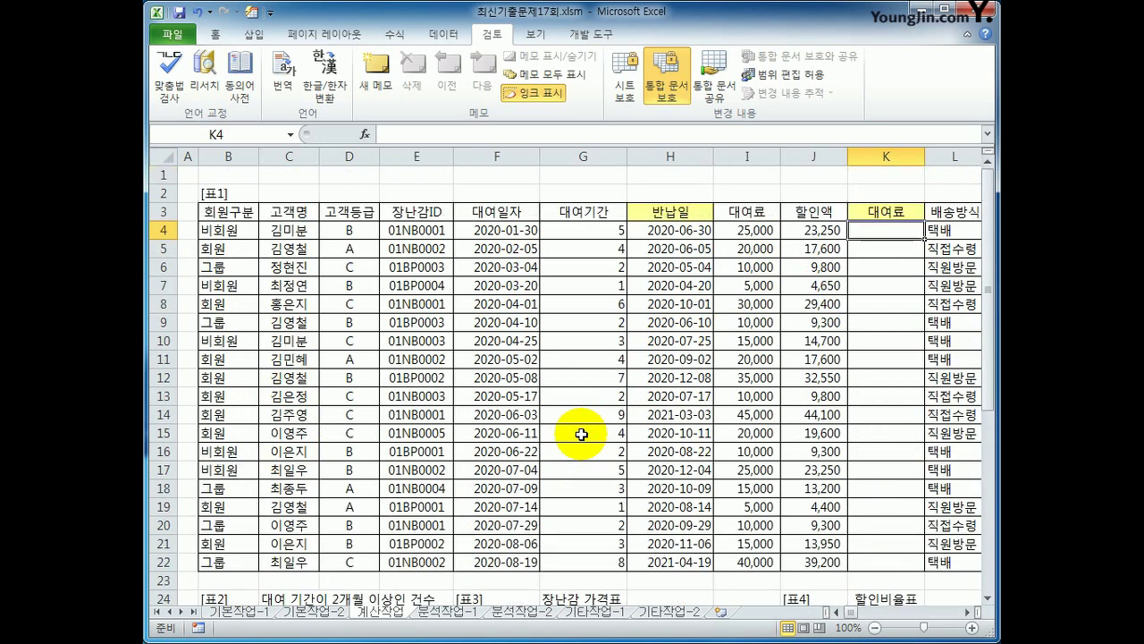
{"action": "left_click", "coordinate": [243, 236]}
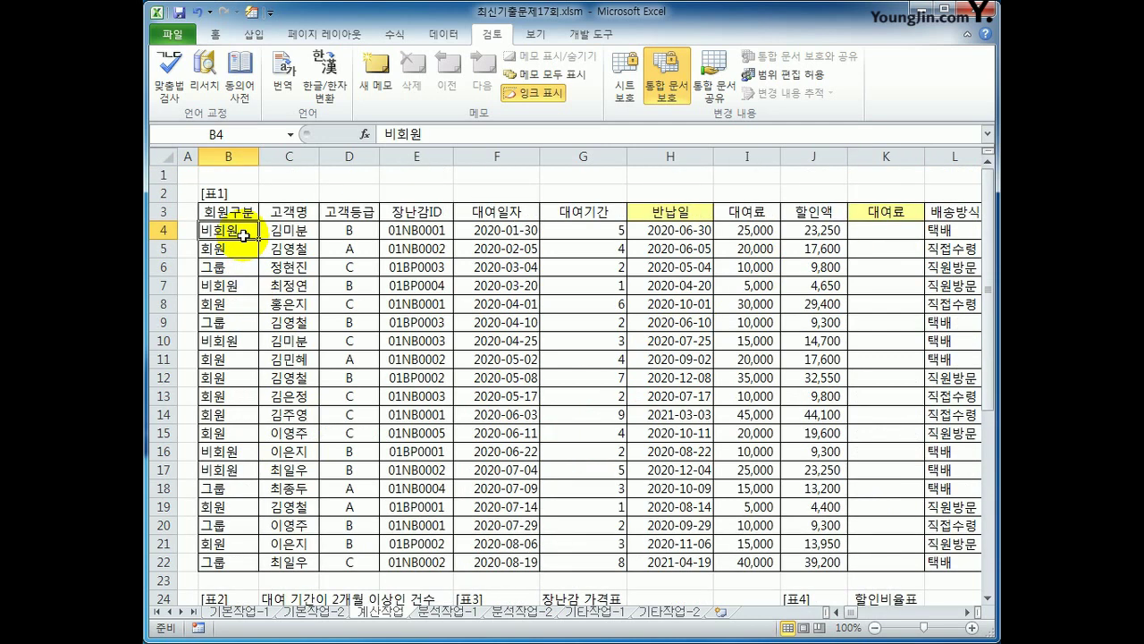
{"action": "type", "text": "="}
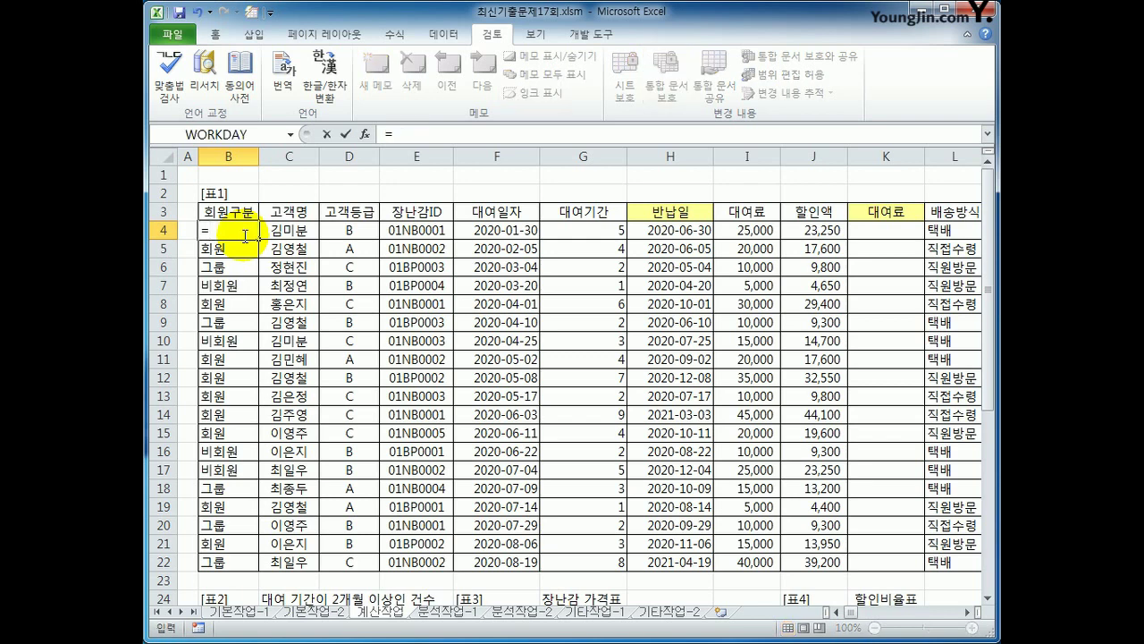
{"action": "key", "text": "Escape"}
- Begin a formula in cell K4, the first cell of the highlighted 대여료 column in [표1]
{"action": "left_click", "coordinate": [903, 231]}
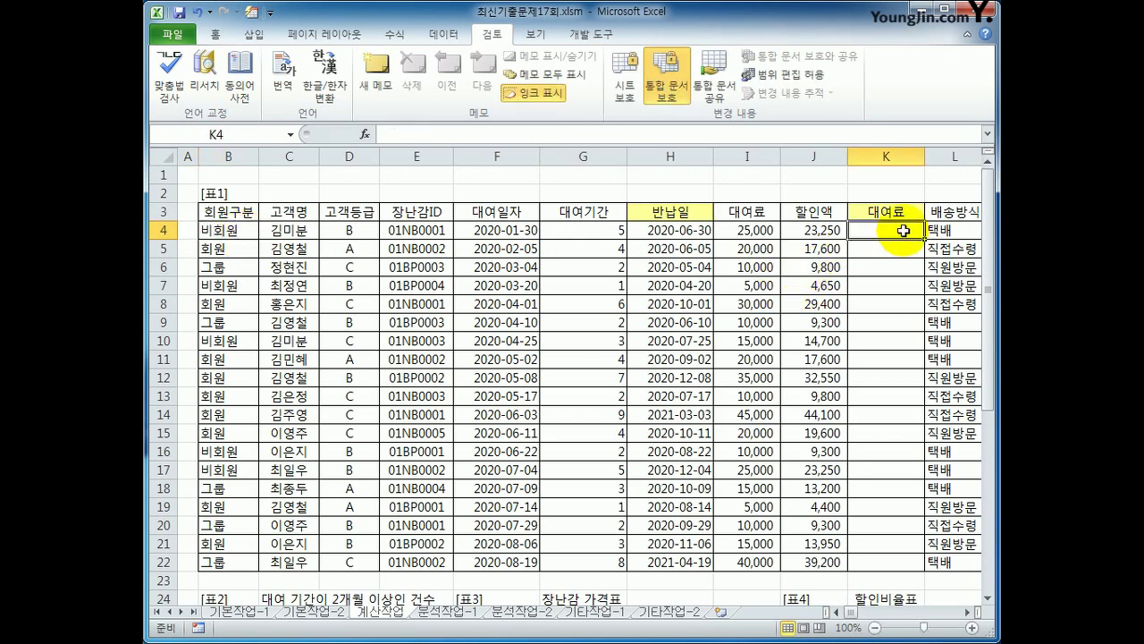
{"action": "type", "text": "="}
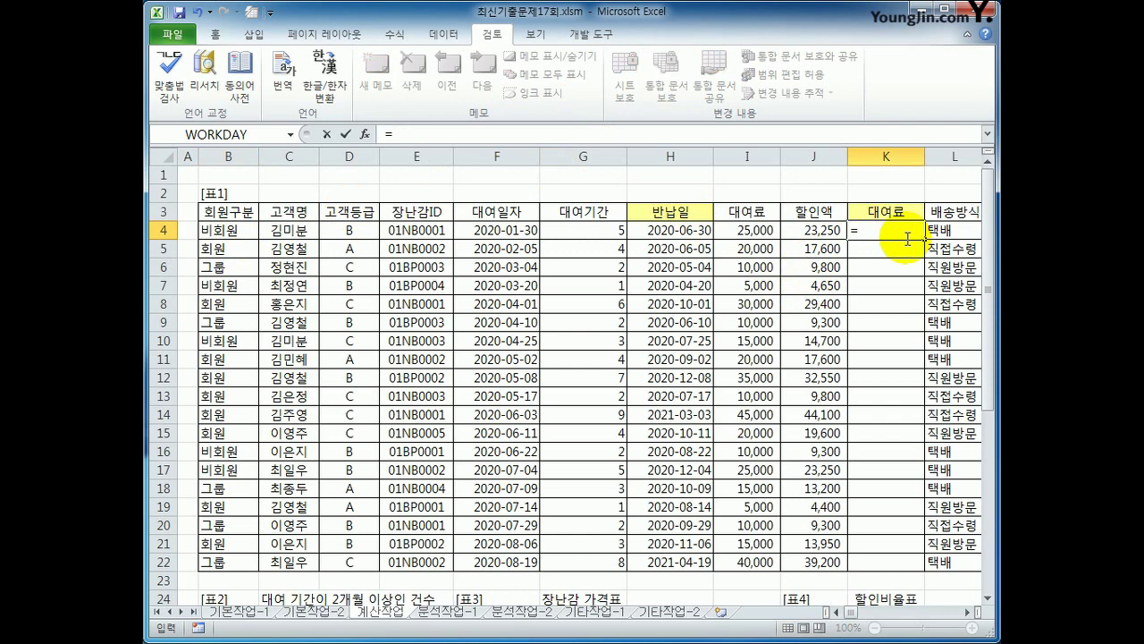
- Start an IF formula in K4 that tests whether B4 equals "비회원"
{"action": "type", "text": "if)"}
{"action": "key", "text": "BackSpace"}
{"action": "type", "text": "("}
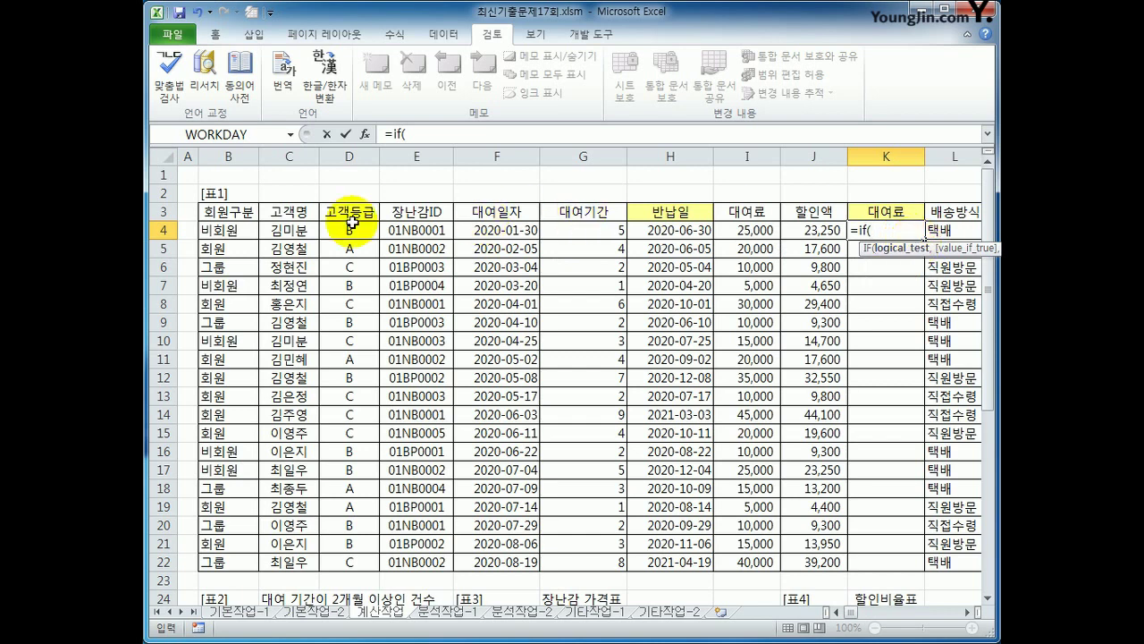
{"action": "left_click", "coordinate": [217, 229]}
{"action": "type", "text": "=\""}
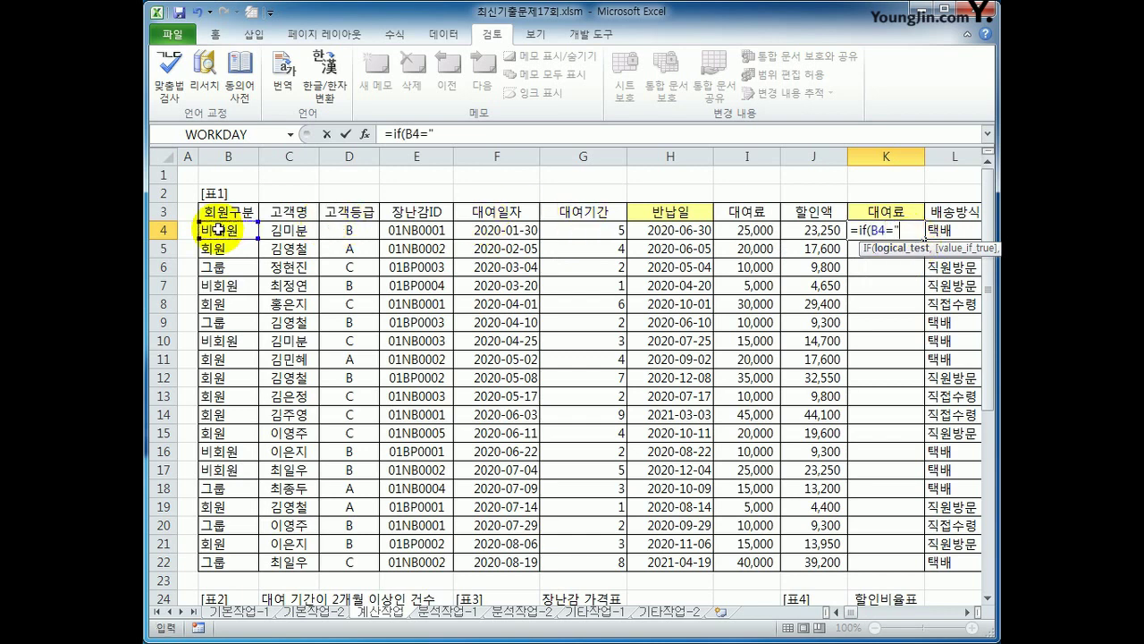
{"action": "type", "text": "비회원"}
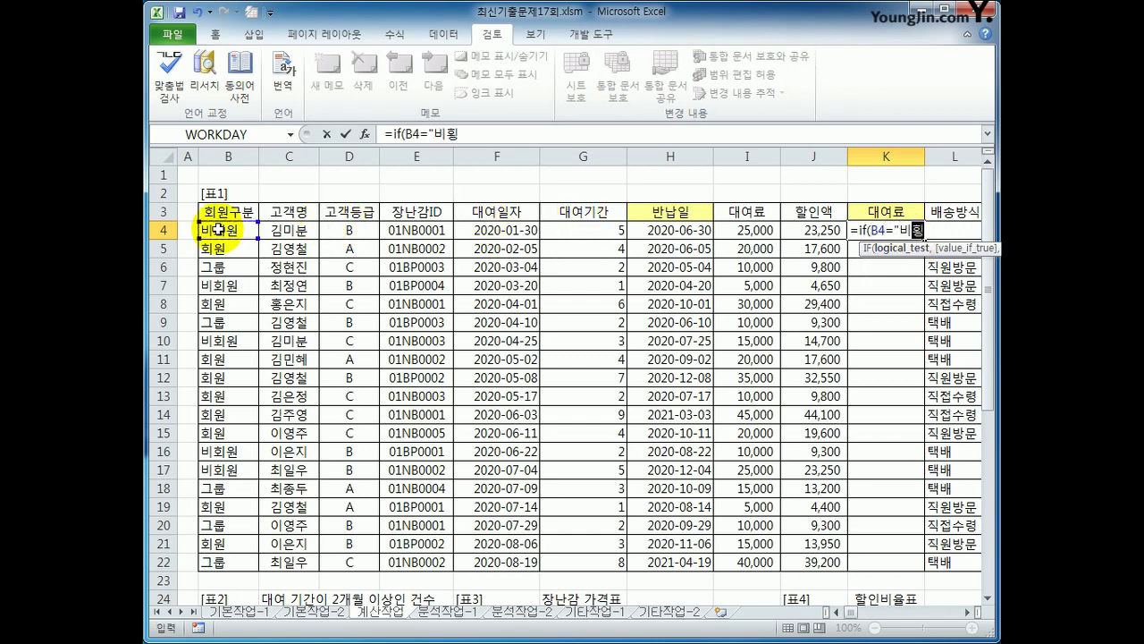
{"action": "type", "text": "\""}
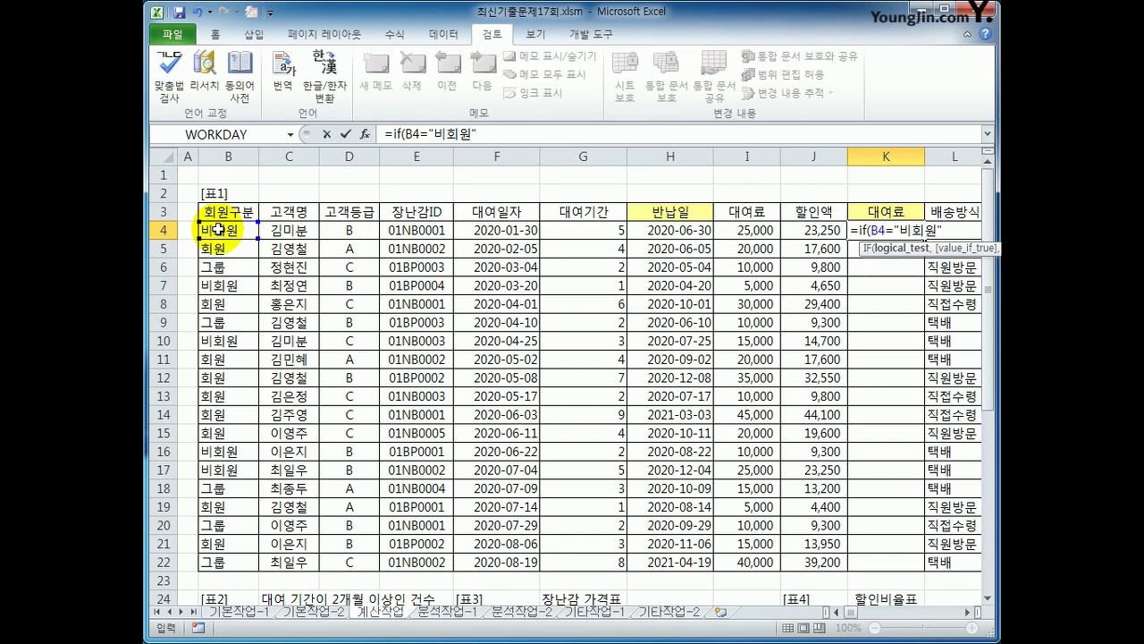
{"action": "type", "text": ","}
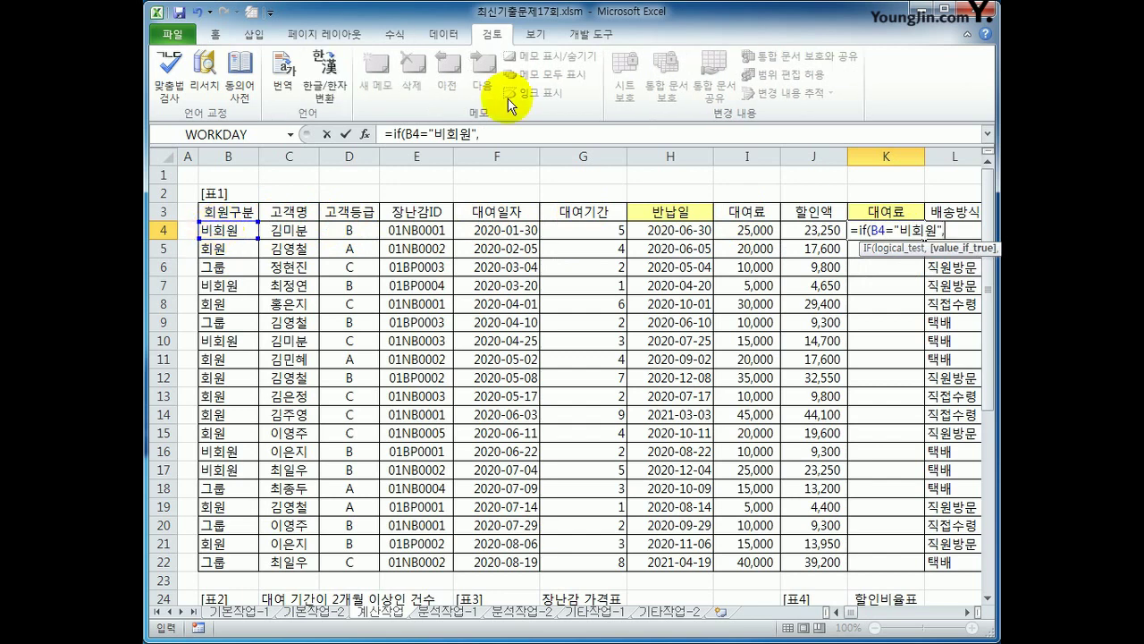
- Begin the IF formula's true result as G4 multiplied by a VLOOKUP that searches for E4
{"action": "left_click", "coordinate": [608, 232]}
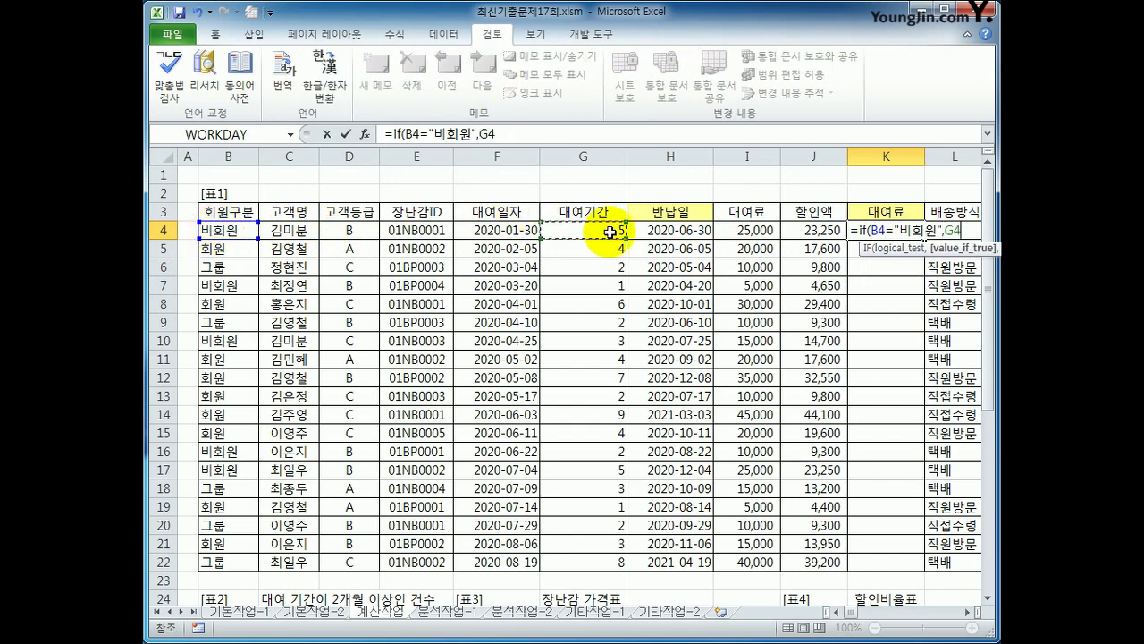
{"action": "type", "text": "*"}
{"action": "scroll", "coordinate": [626, 302], "scroll_direction": "down", "scroll_amount": 3}
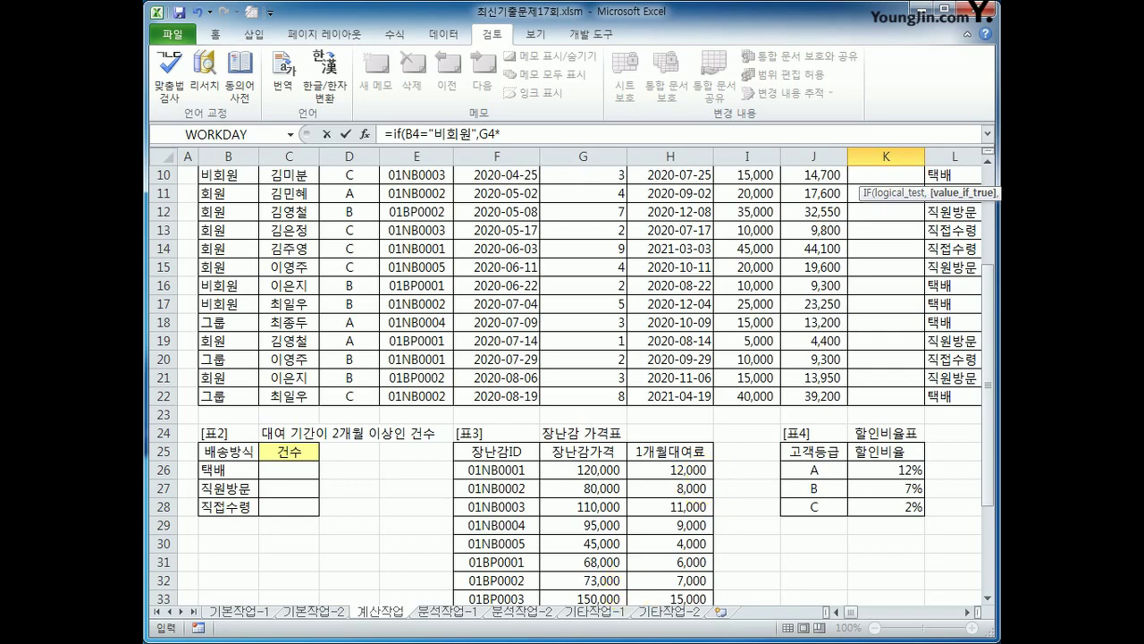
{"action": "scroll", "coordinate": [600, 545], "scroll_direction": "up", "scroll_amount": 3}
{"action": "scroll", "coordinate": [607, 550], "scroll_direction": "down", "scroll_amount": 4}
{"action": "scroll", "coordinate": [607, 549], "scroll_direction": "up", "scroll_amount": 4}
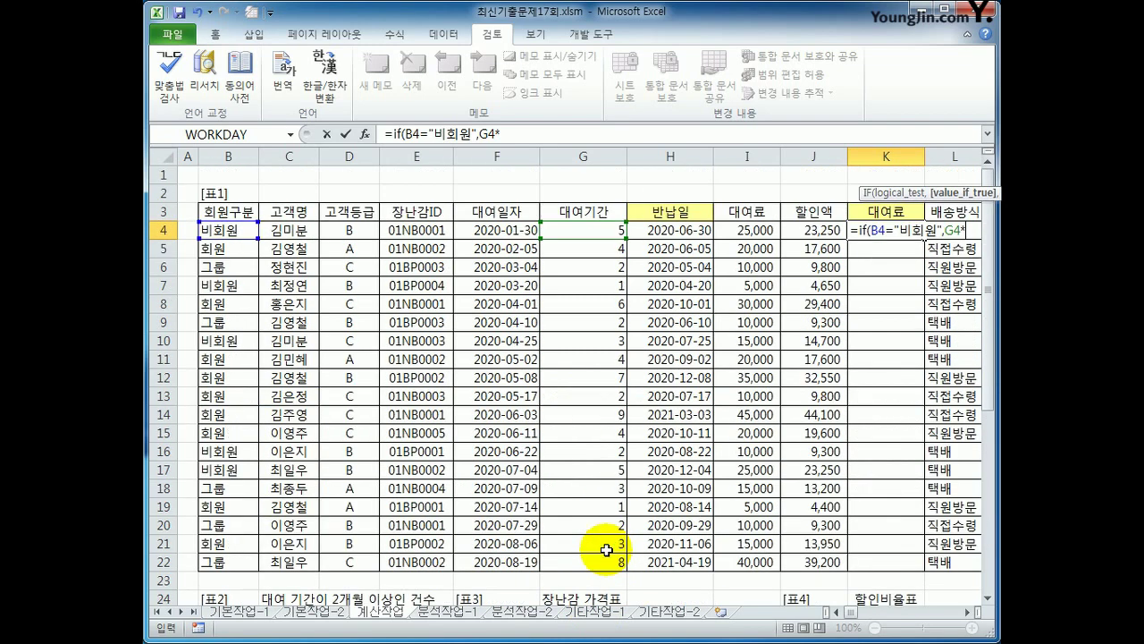
{"action": "type", "text": "ㅍ"}
{"action": "key", "text": "BackSpace"}
{"action": "key", "text": "Hangul"}
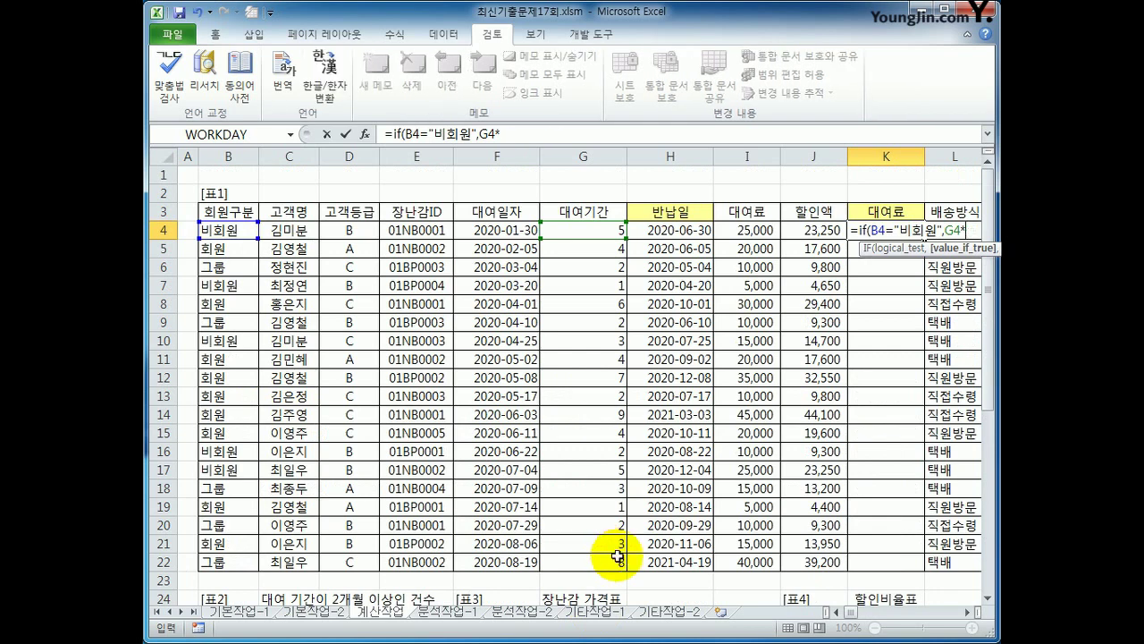
{"action": "type", "text": "vl"}
{"action": "key", "text": "Tab"}
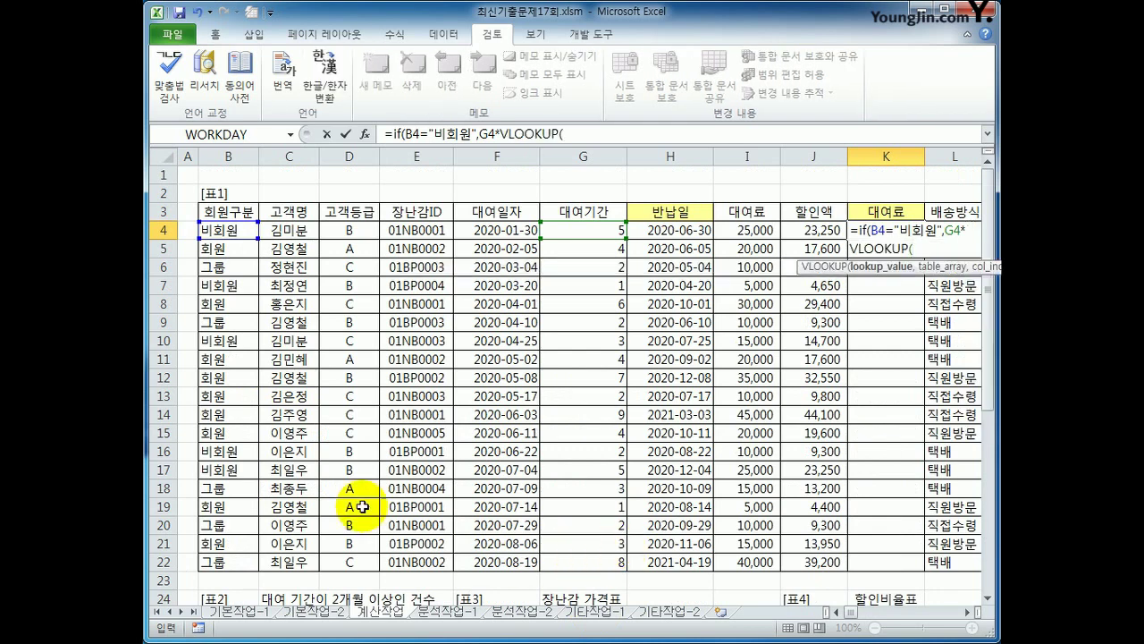
{"action": "left_click", "coordinate": [424, 231]}
{"action": "type", "text": ","}
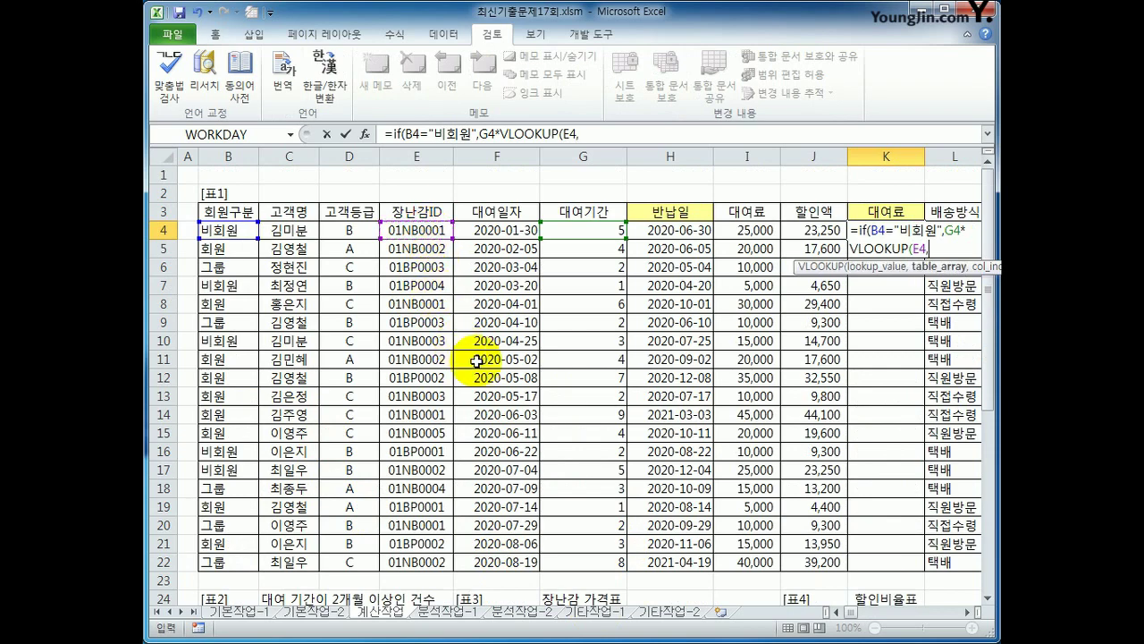
- Set the VLOOKUP's table array to the toy price table as the absolute range $F$25:$H$34
{"action": "scroll", "coordinate": [485, 358], "scroll_direction": "down", "scroll_amount": 5}
{"action": "left_click_drag", "start_coordinate": [497, 340], "coordinate": [660, 509]}
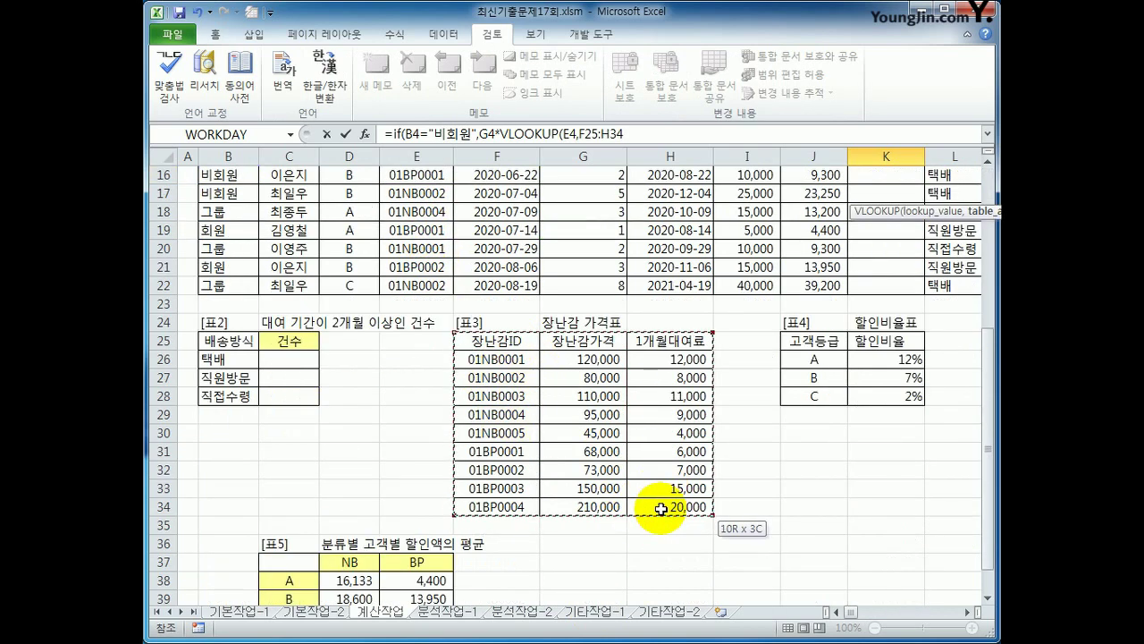
{"action": "key", "text": "F4"}
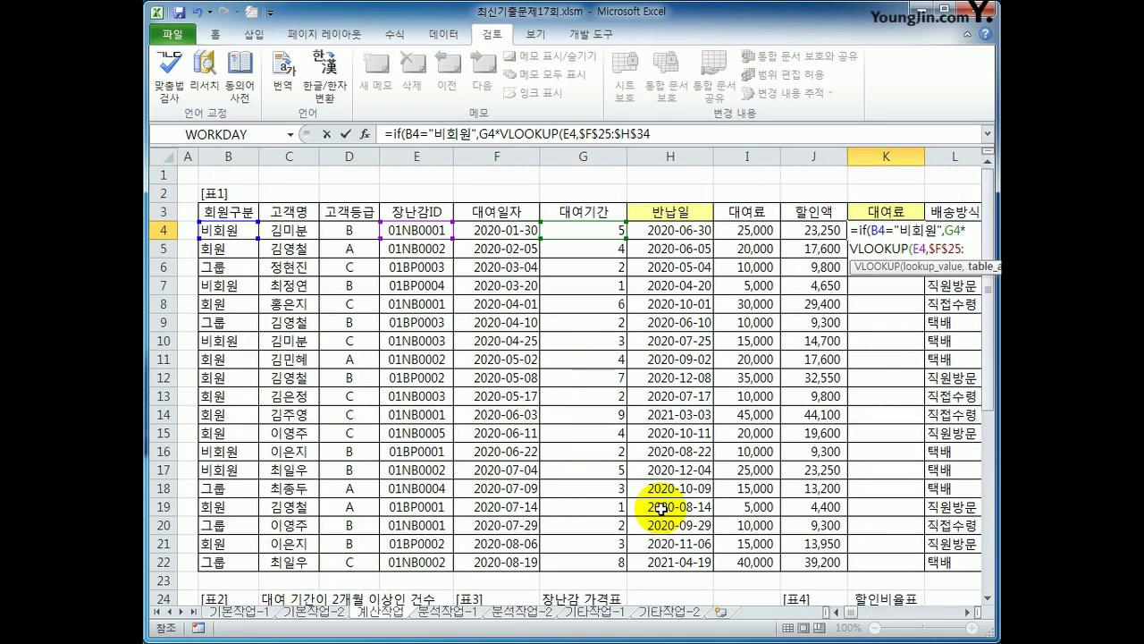
{"action": "type", "text": ","}
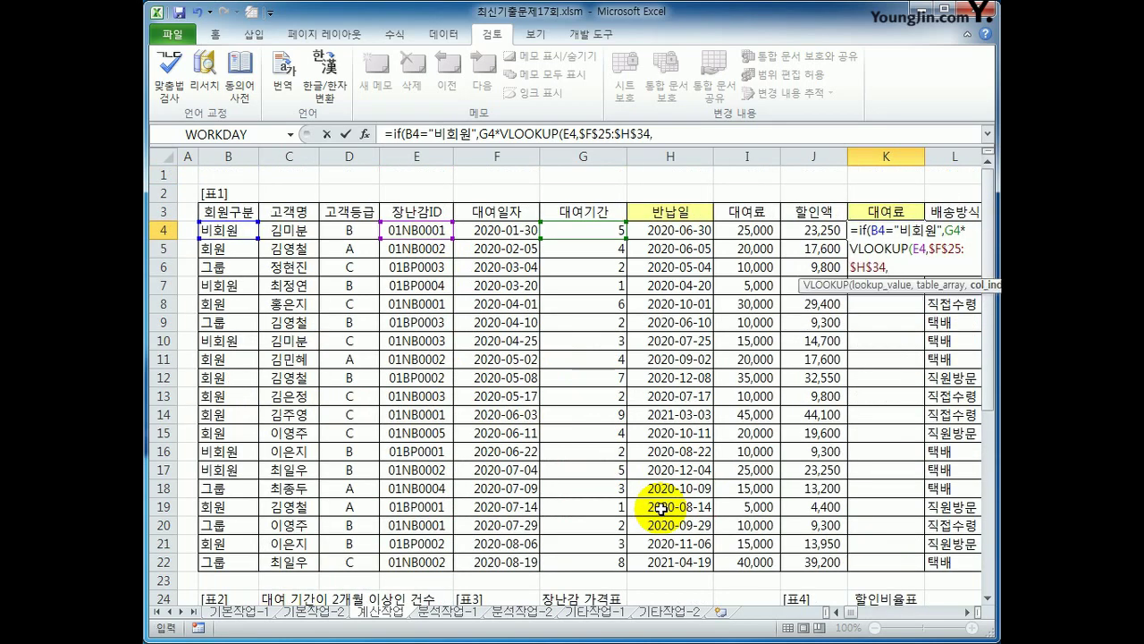
- Complete the true result with column index 2 and exact match 0, multiplied by 20%
{"action": "scroll", "coordinate": [661, 508], "scroll_direction": "down", "scroll_amount": 4}
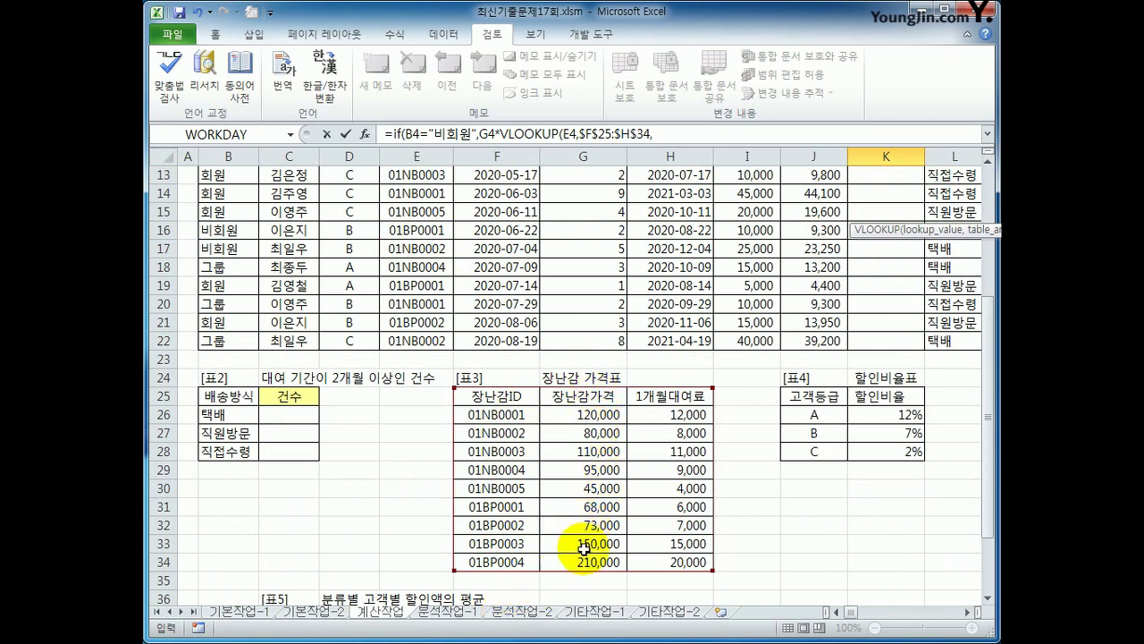
{"action": "type", "text": "2"}
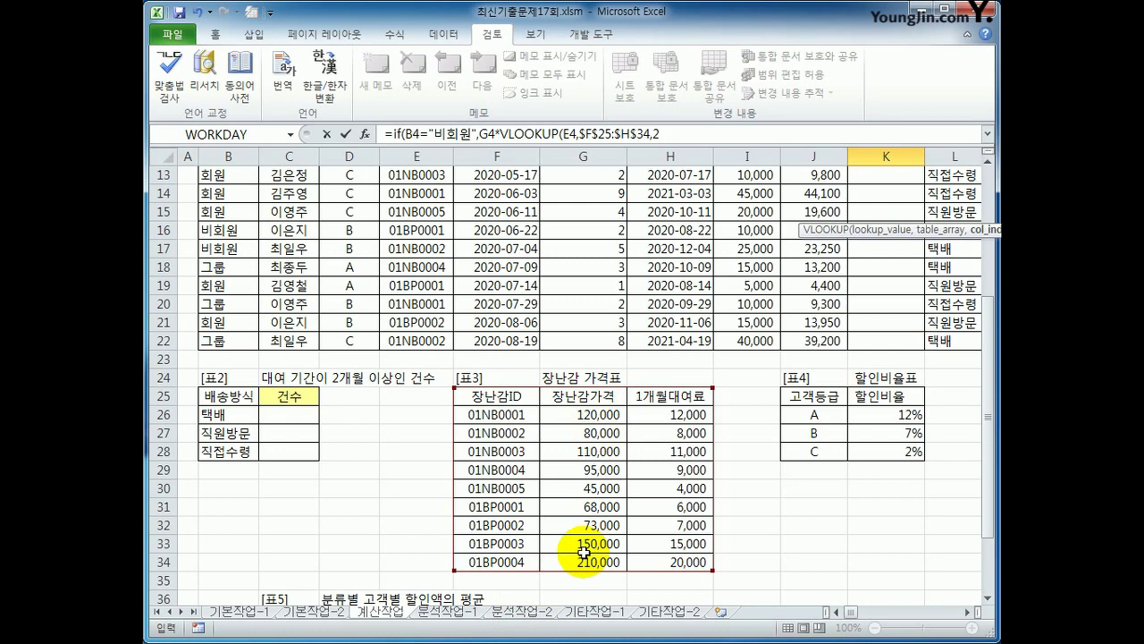
{"action": "type", "text": ",0"}
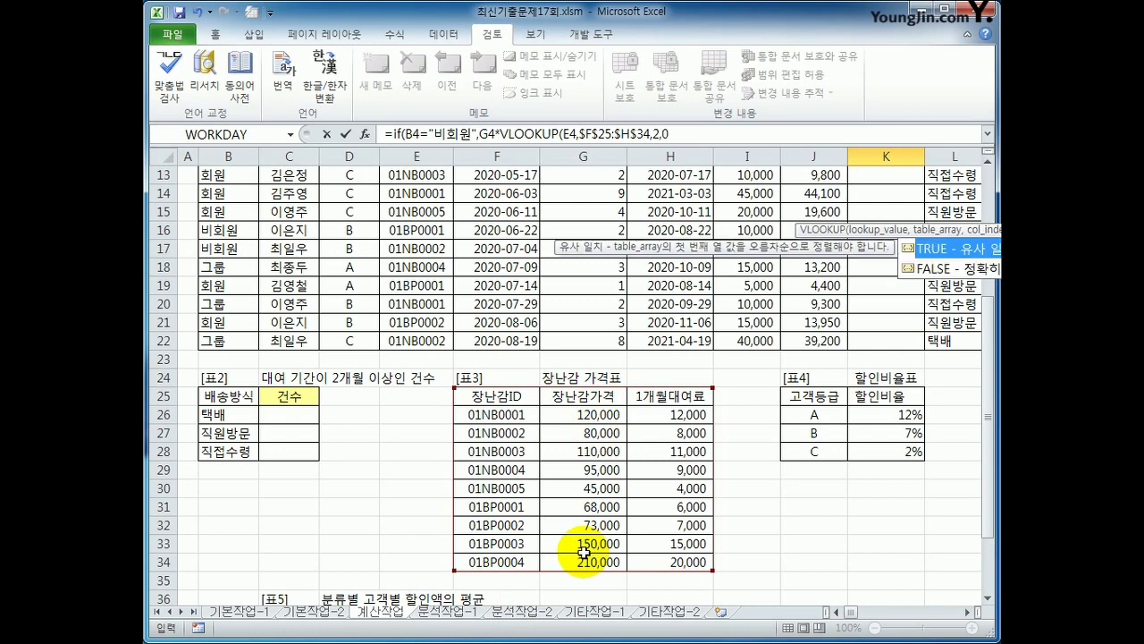
{"action": "type", "text": ")"}
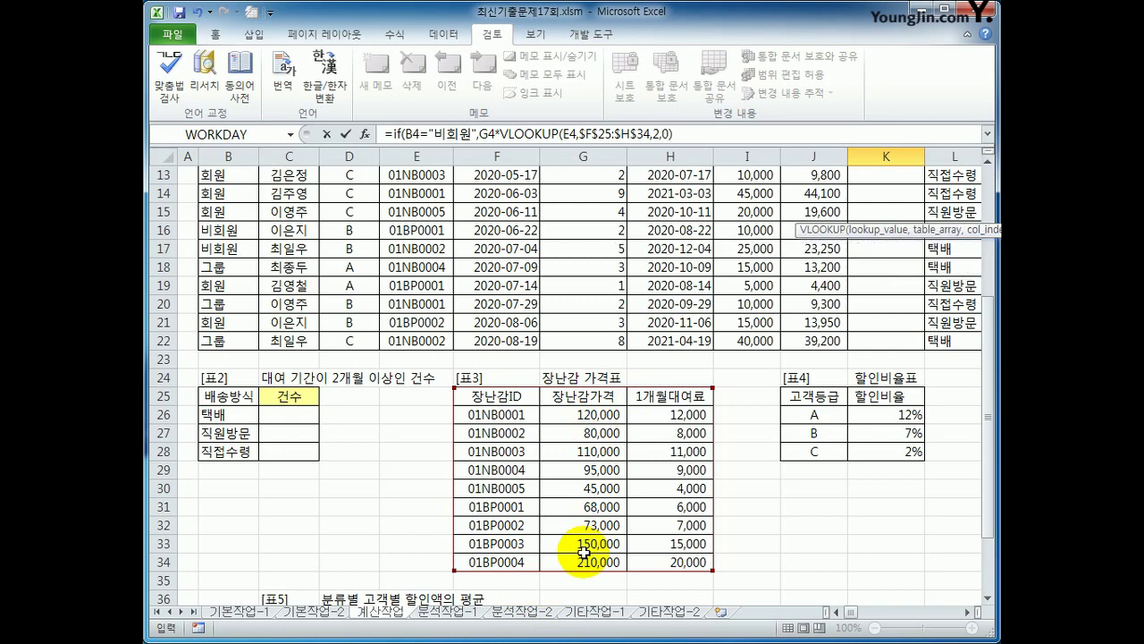
{"action": "type", "text": "*20%"}
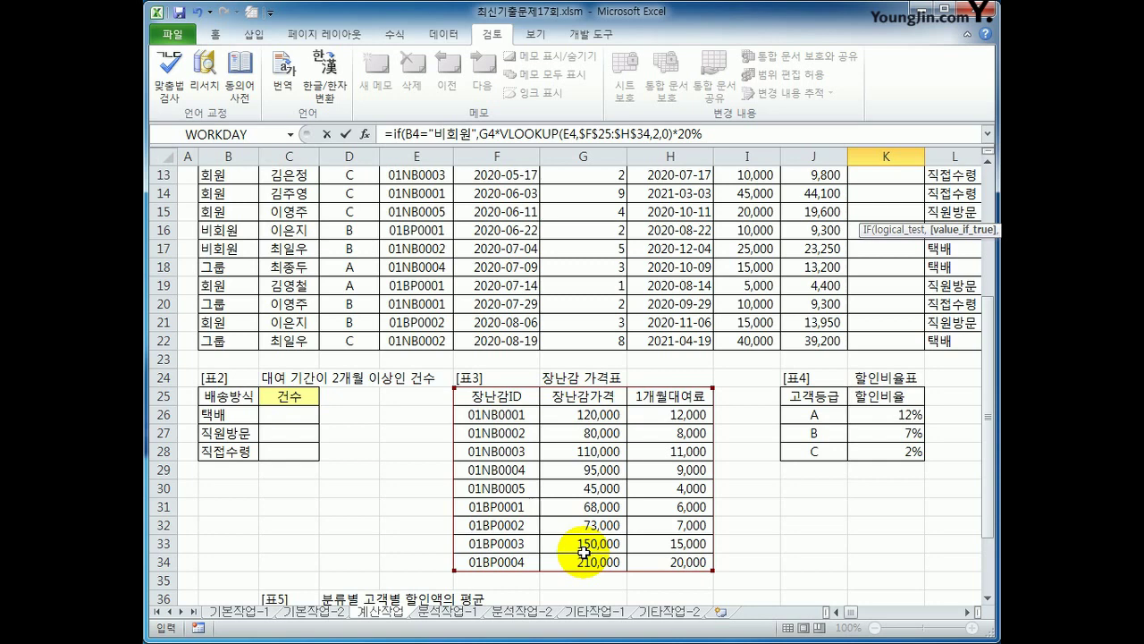
{"action": "left_click", "coordinate": [735, 131]}
{"action": "type", "text": ","}
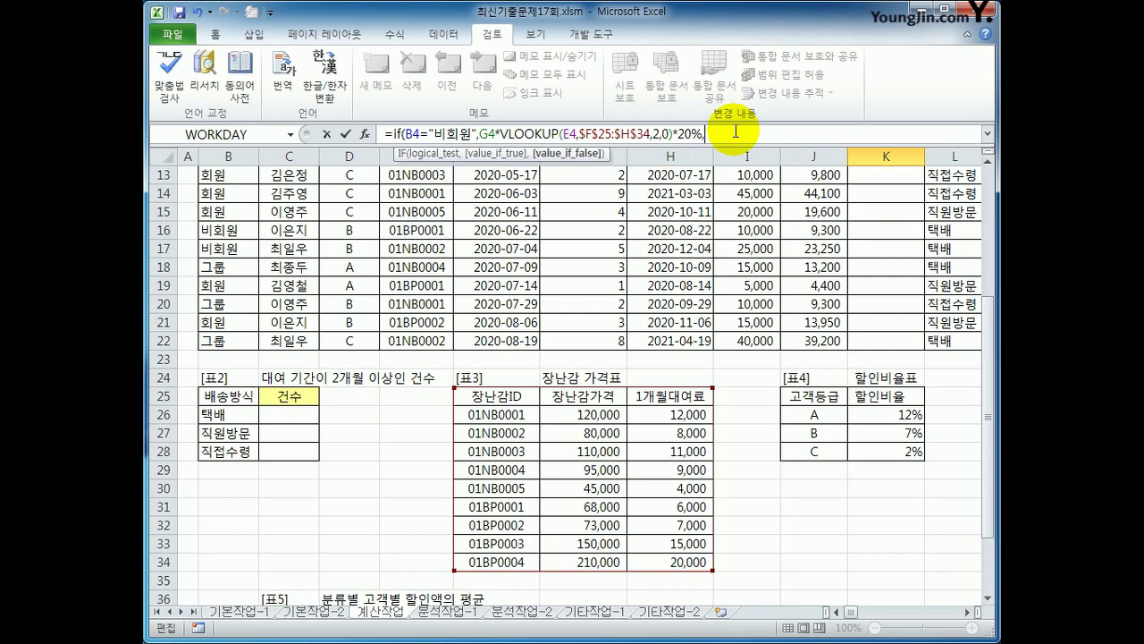
- Begin the IF formula's false result as G4 multiplied by a VLOOKUP that searches for E4
{"action": "left_click_drag", "start_coordinate": [990, 462], "coordinate": [990, 241]}
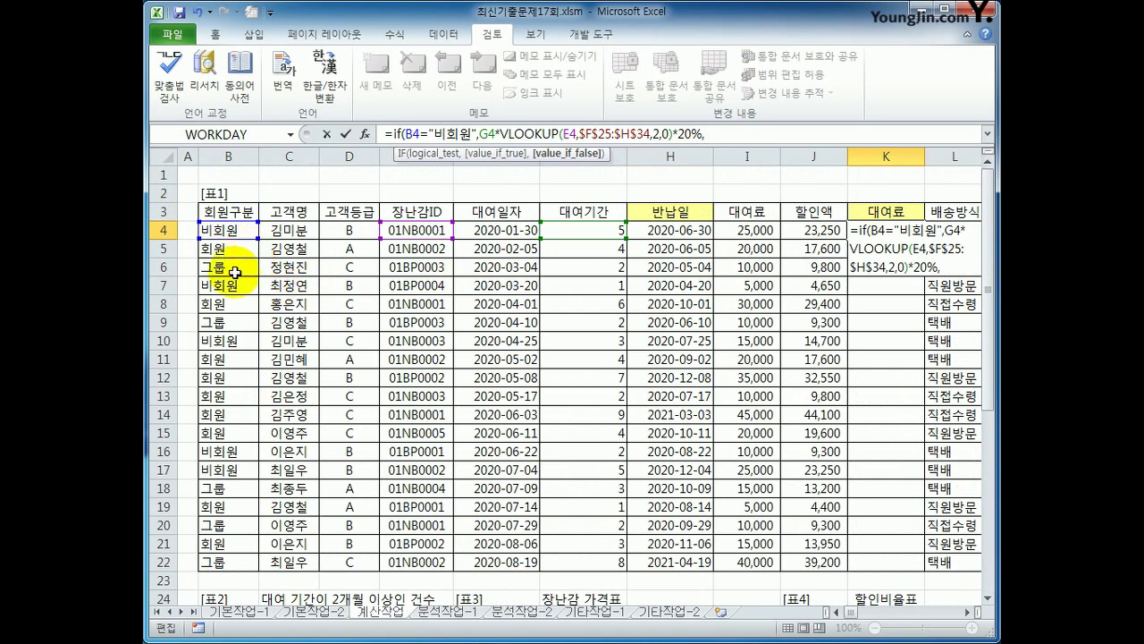
{"action": "left_click", "coordinate": [590, 230]}
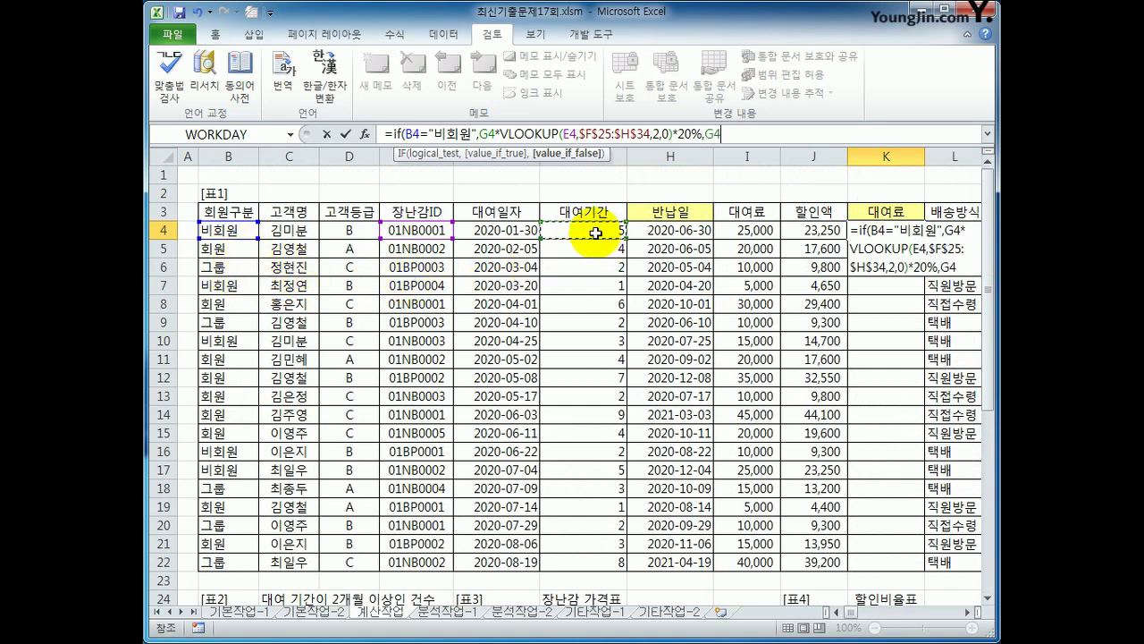
{"action": "type", "text": "*vl"}
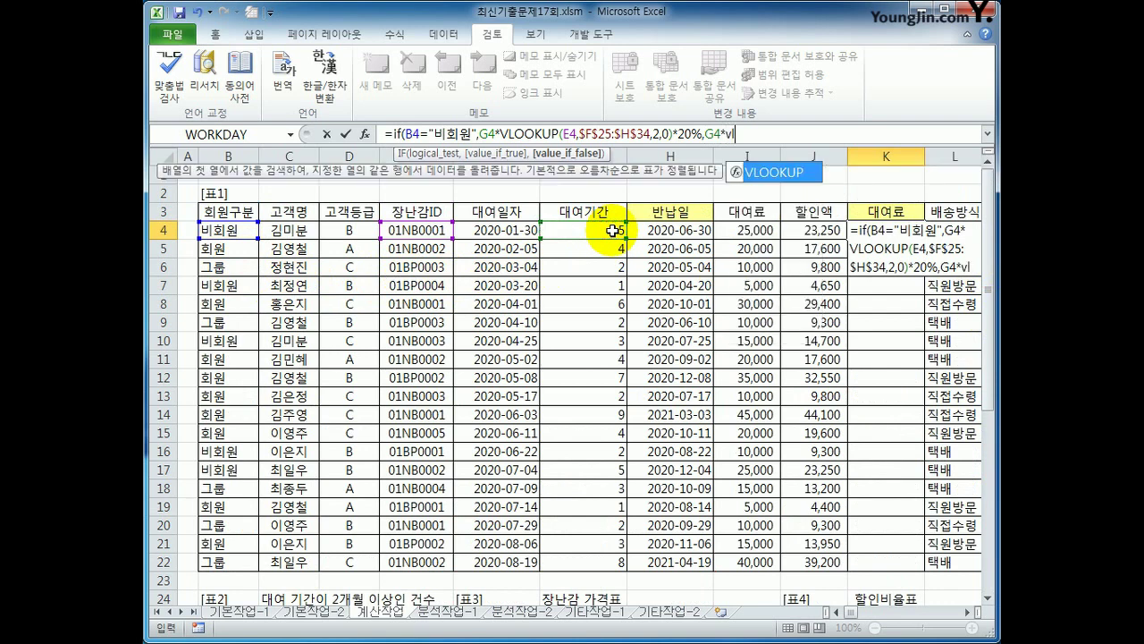
{"action": "key", "text": "Tab"}
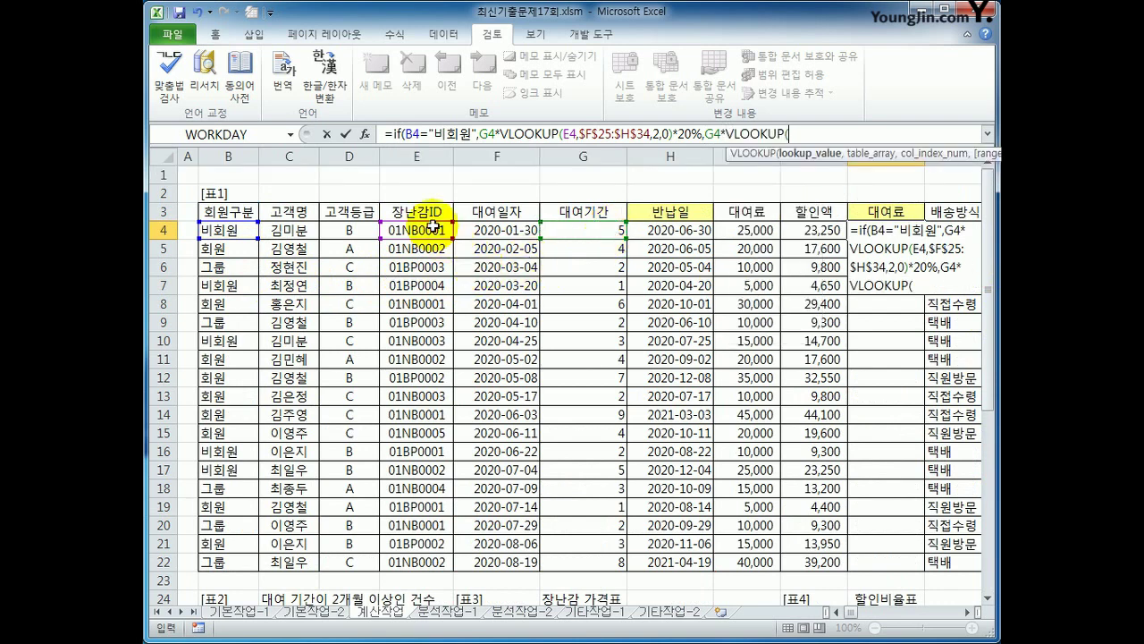
{"action": "left_click", "coordinate": [433, 229]}
{"action": "type", "text": ","}
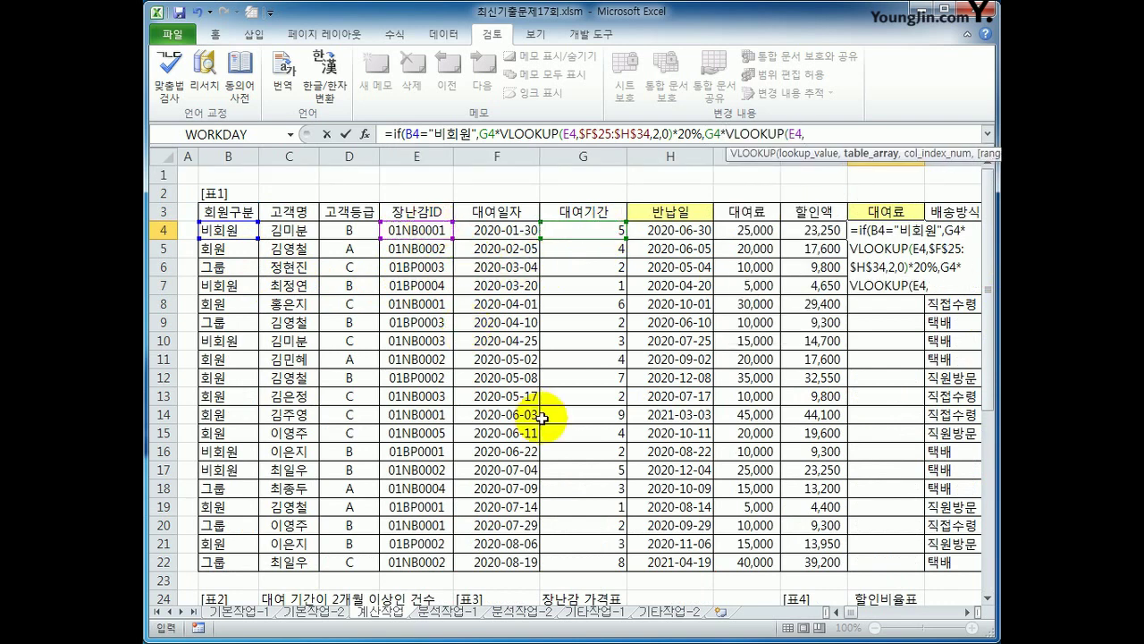
- Finish the second VLOOKUP with the absolute range $F$25:$H$34, column index 3 and exact match 0, and enter the formula in K4
{"action": "left_click_drag", "start_coordinate": [988, 374], "coordinate": [968, 508]}
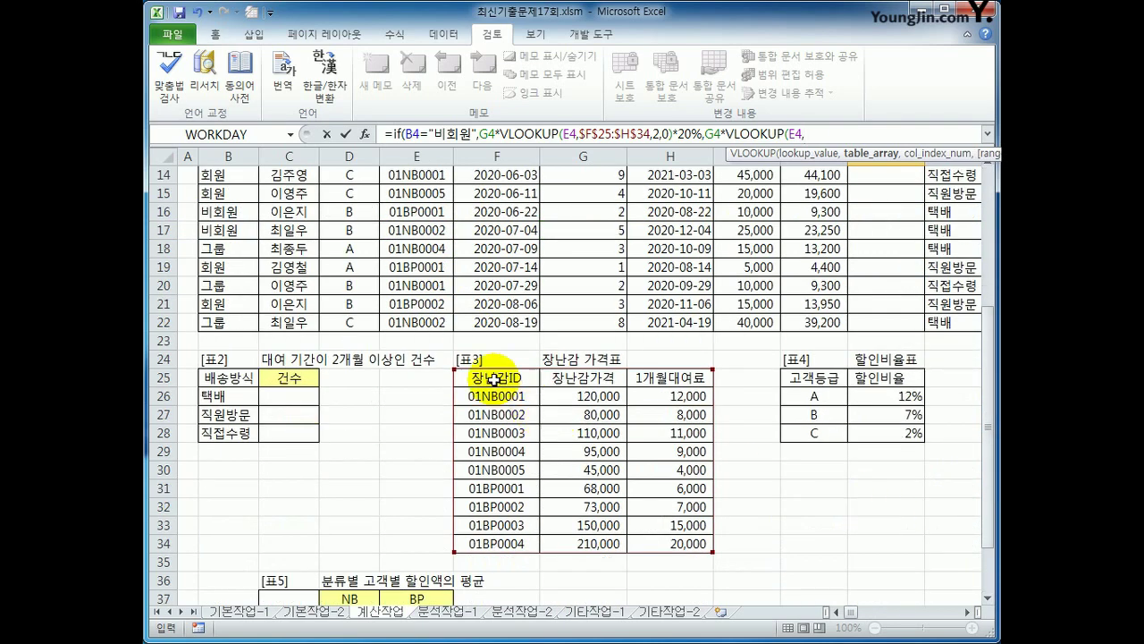
{"action": "left_click_drag", "start_coordinate": [496, 378], "coordinate": [643, 492]}
{"action": "key", "text": "F4"}
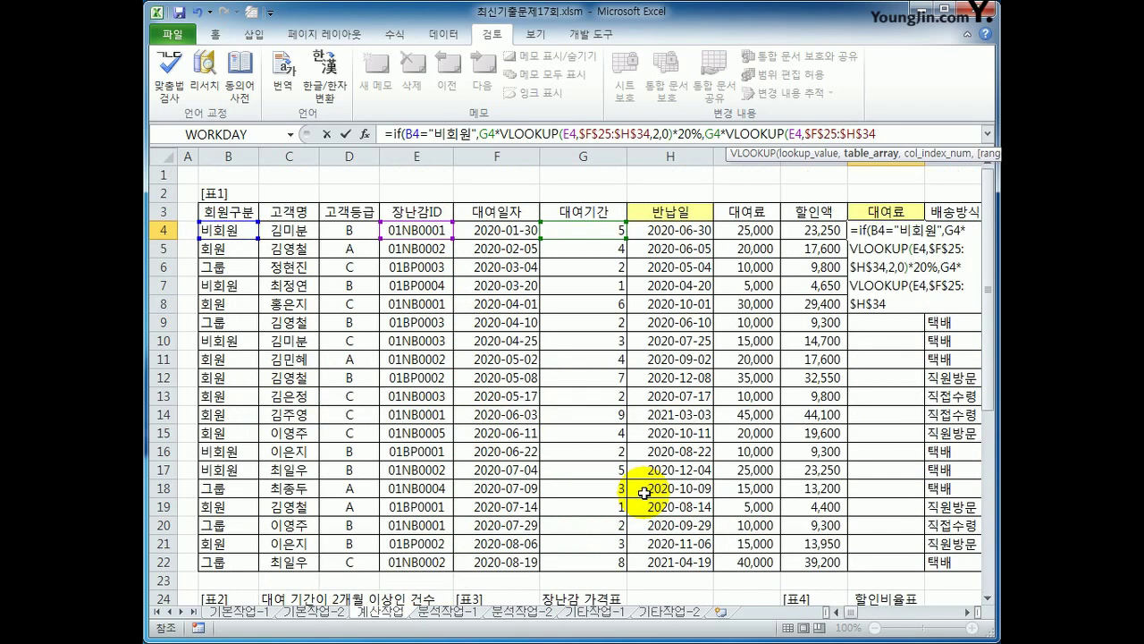
{"action": "type", "text": ","}
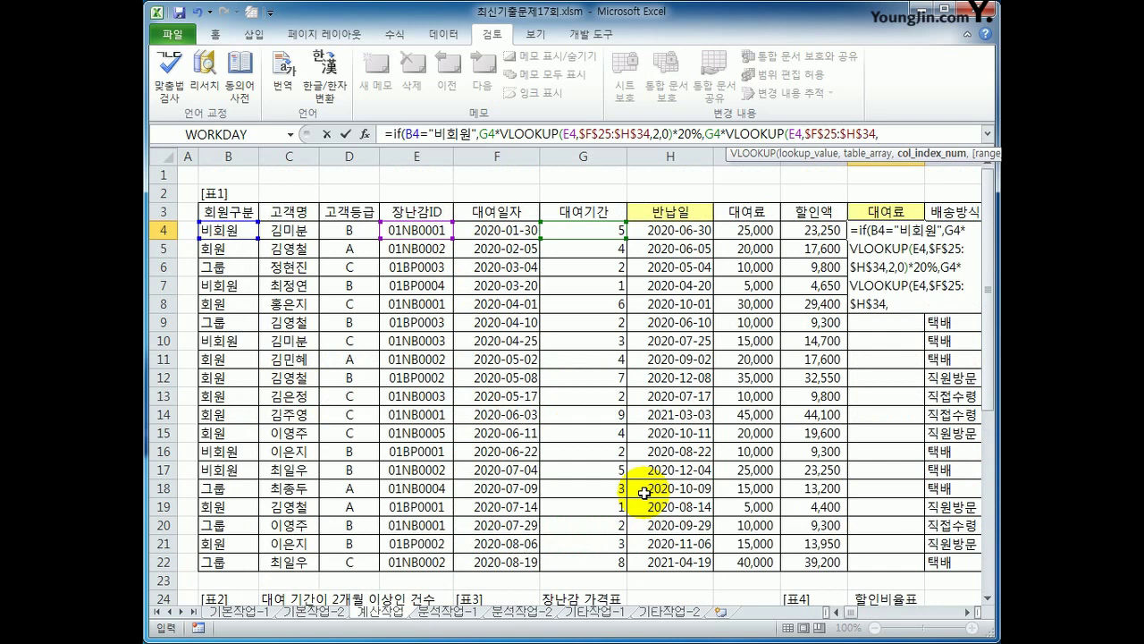
{"action": "type", "text": "3,0)"}
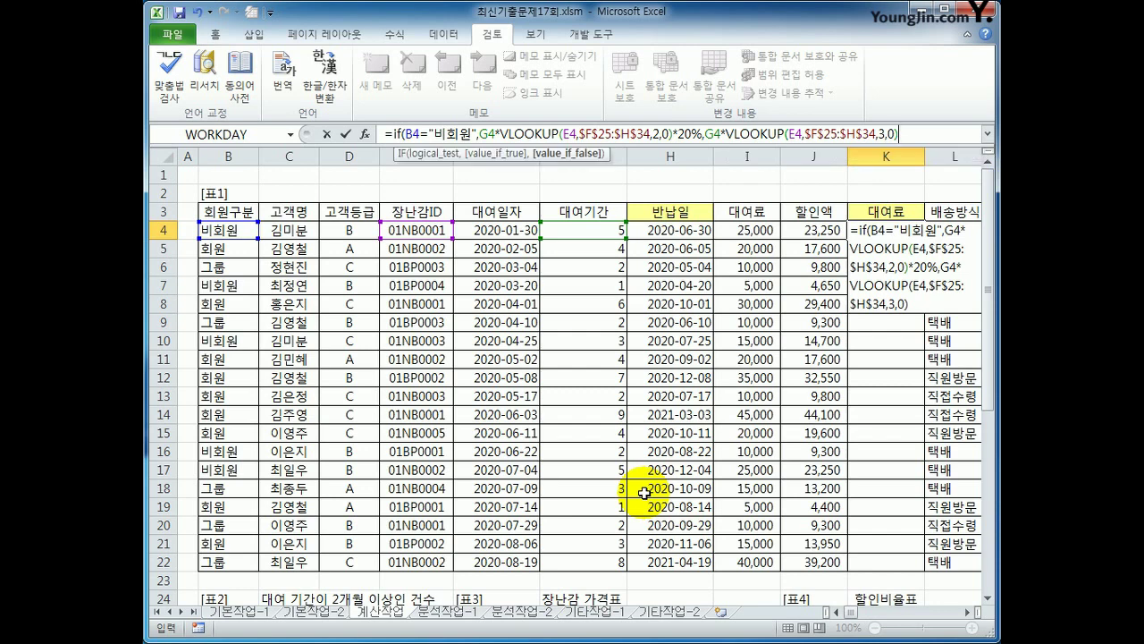
{"action": "type", "text": ")"}
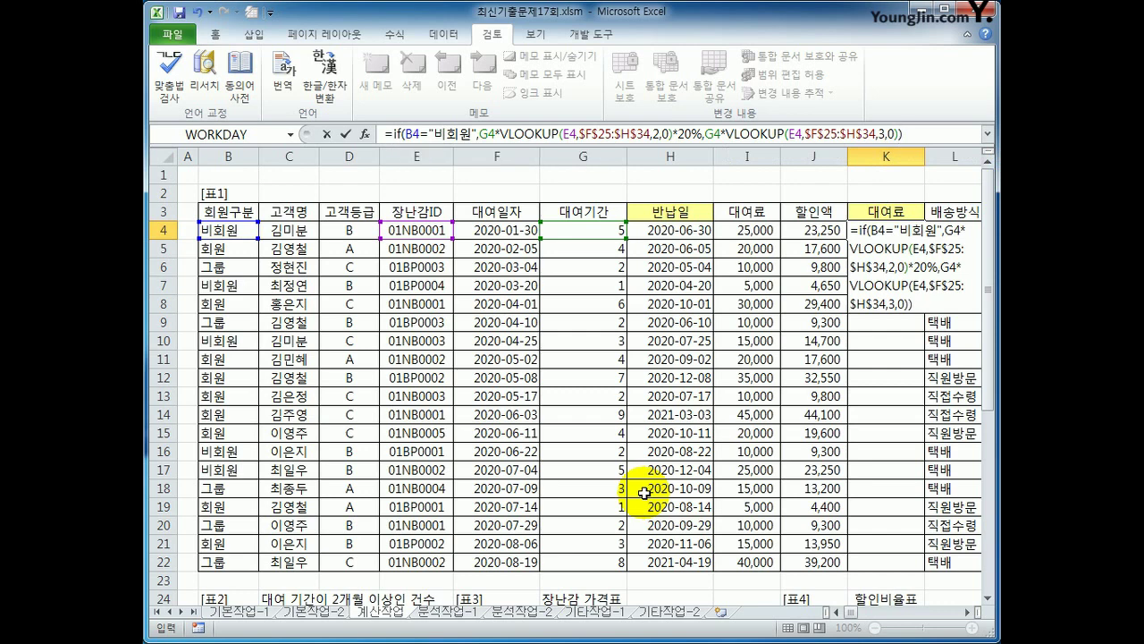
{"action": "key", "text": "Return"}
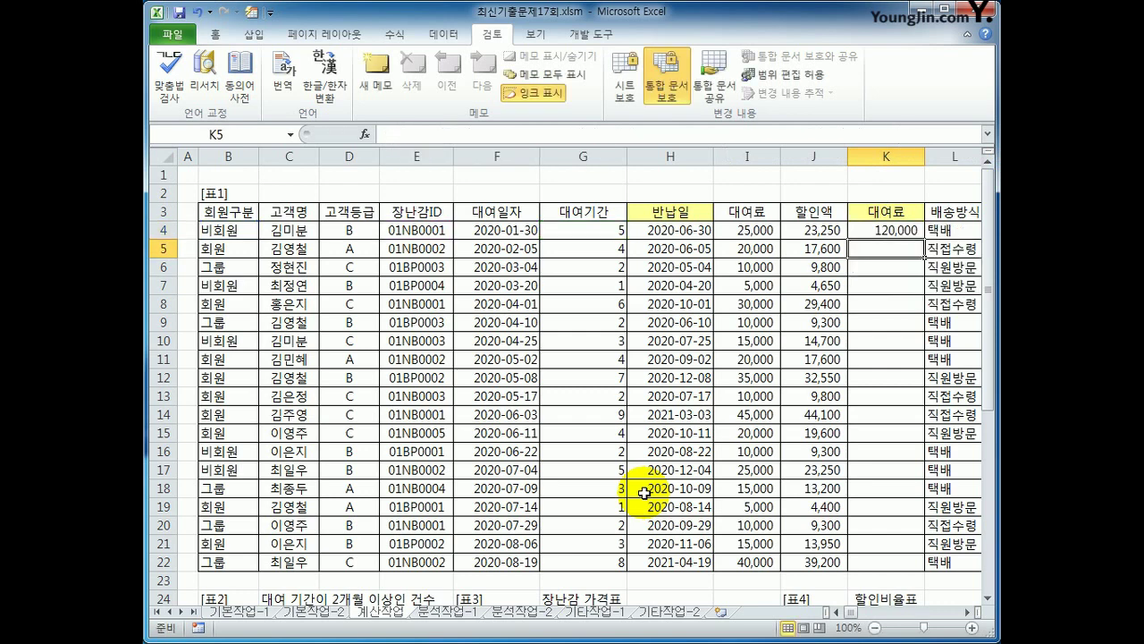
- Check the K4 rental fee against the rental period in G4 and the toy price in G26
{"action": "key", "text": "Up"}
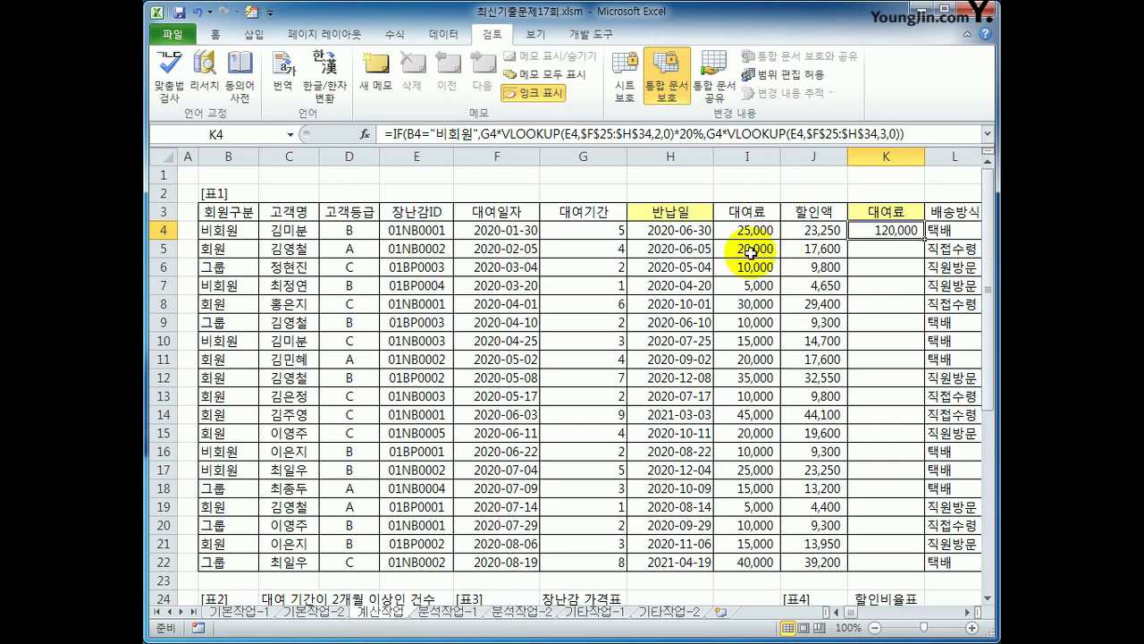
{"action": "left_click", "coordinate": [599, 232]}
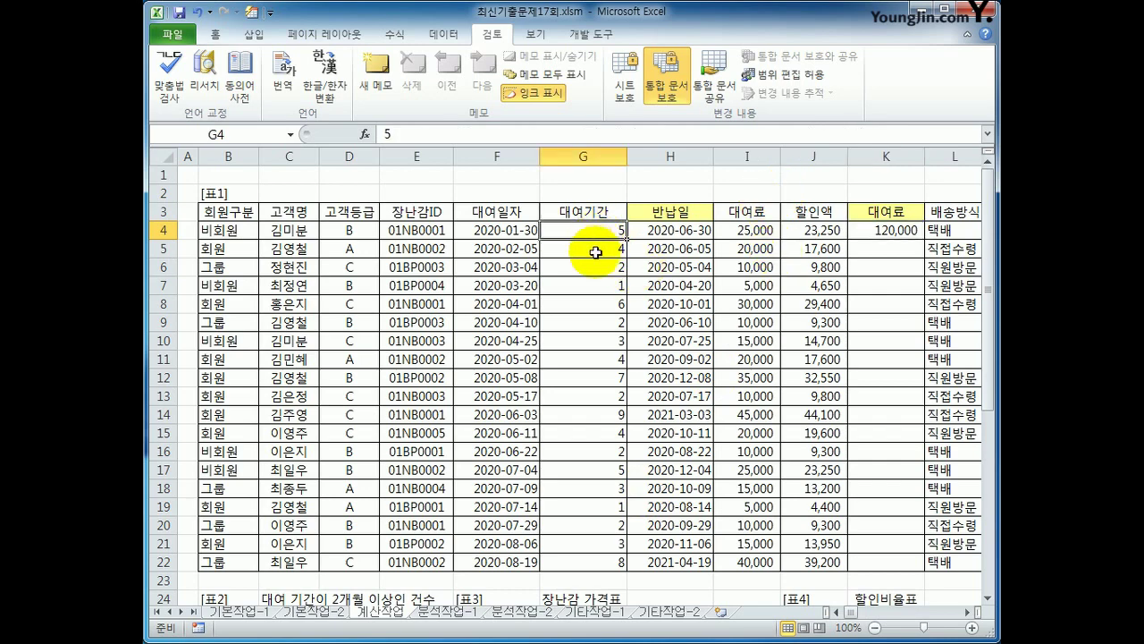
{"action": "scroll", "coordinate": [595, 259], "scroll_direction": "down", "scroll_amount": 4}
{"action": "left_click", "coordinate": [613, 415]}
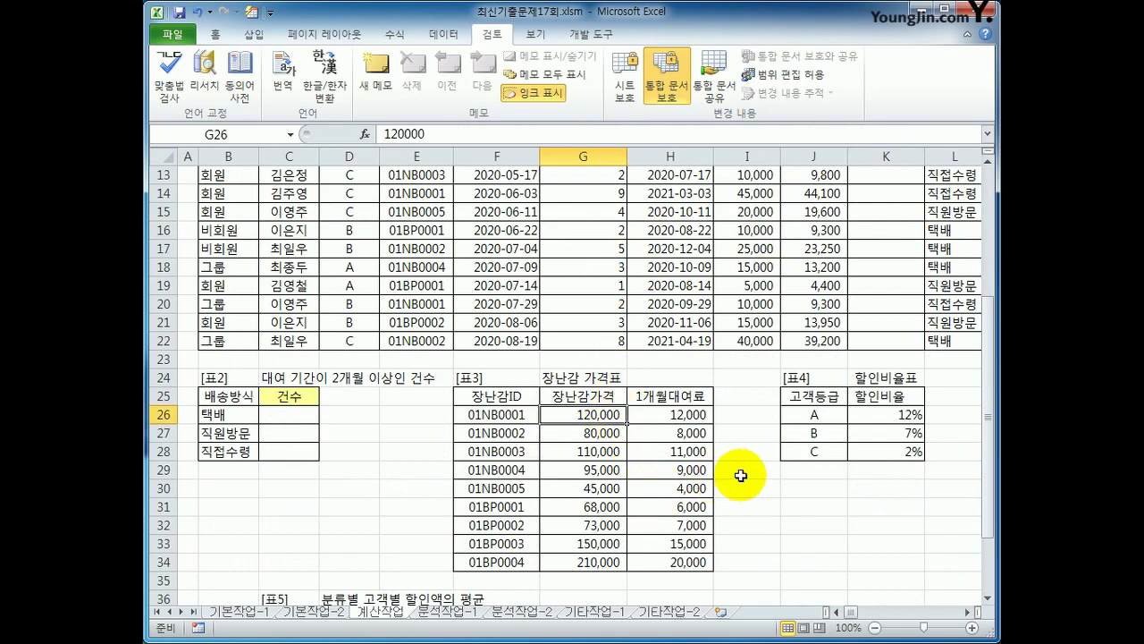
{"action": "scroll", "coordinate": [742, 474], "scroll_direction": "up", "scroll_amount": 4}
{"action": "left_click", "coordinate": [876, 232]}
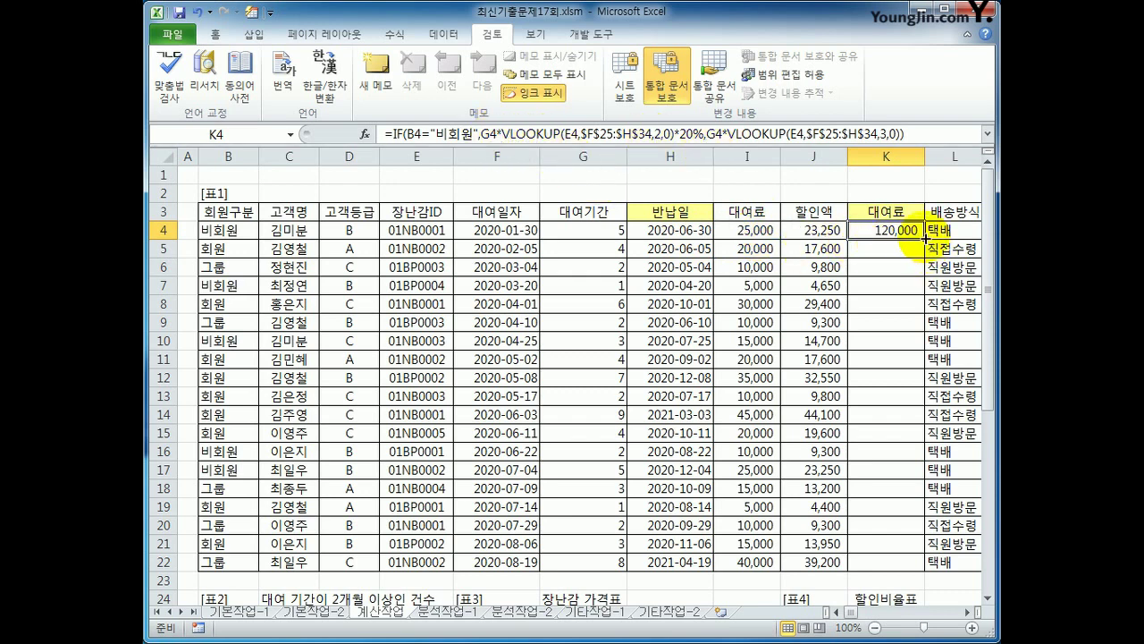
- Fill the K4 rental fee formula down through K22 and check the fees against the toy price table in 표3
{"action": "left_click_drag", "start_coordinate": [924, 238], "coordinate": [918, 568]}
{"action": "scroll", "coordinate": [912, 545], "scroll_direction": "down", "scroll_amount": 4}
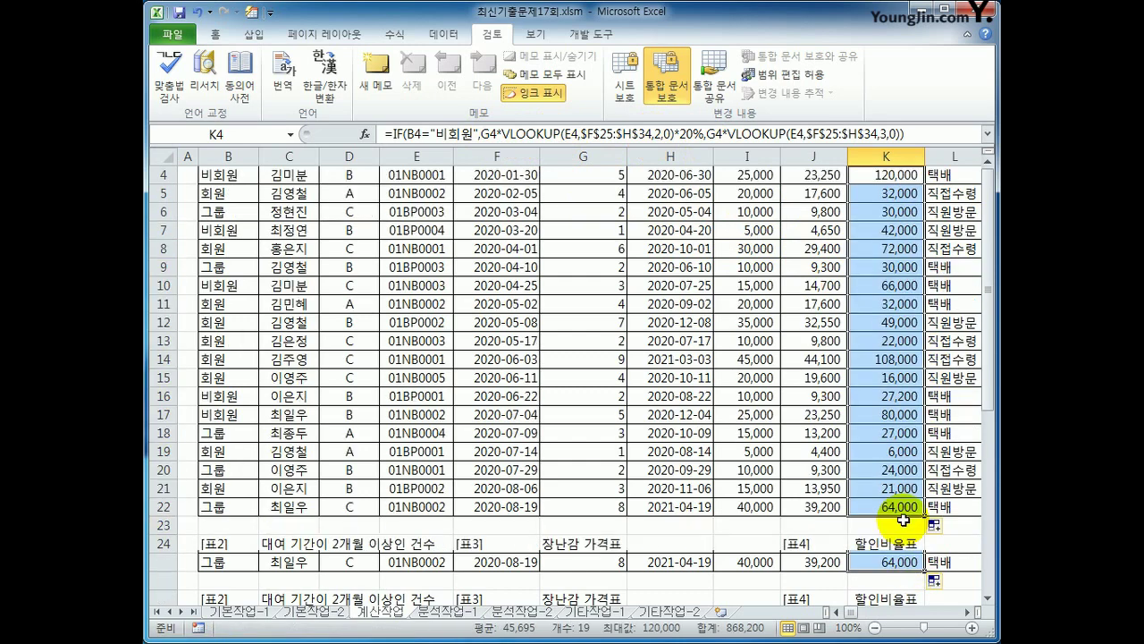
{"action": "left_click", "coordinate": [583, 415]}
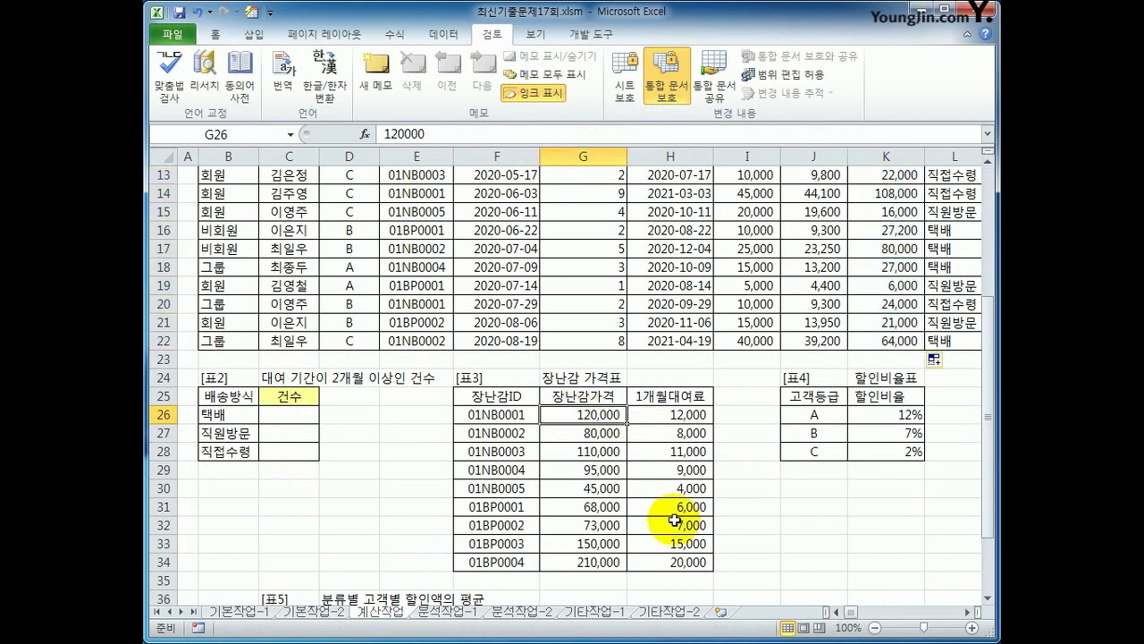
{"action": "scroll", "coordinate": [733, 520], "scroll_direction": "up", "scroll_amount": 1}
{"action": "scroll", "coordinate": [736, 519], "scroll_direction": "up", "scroll_amount": 3}
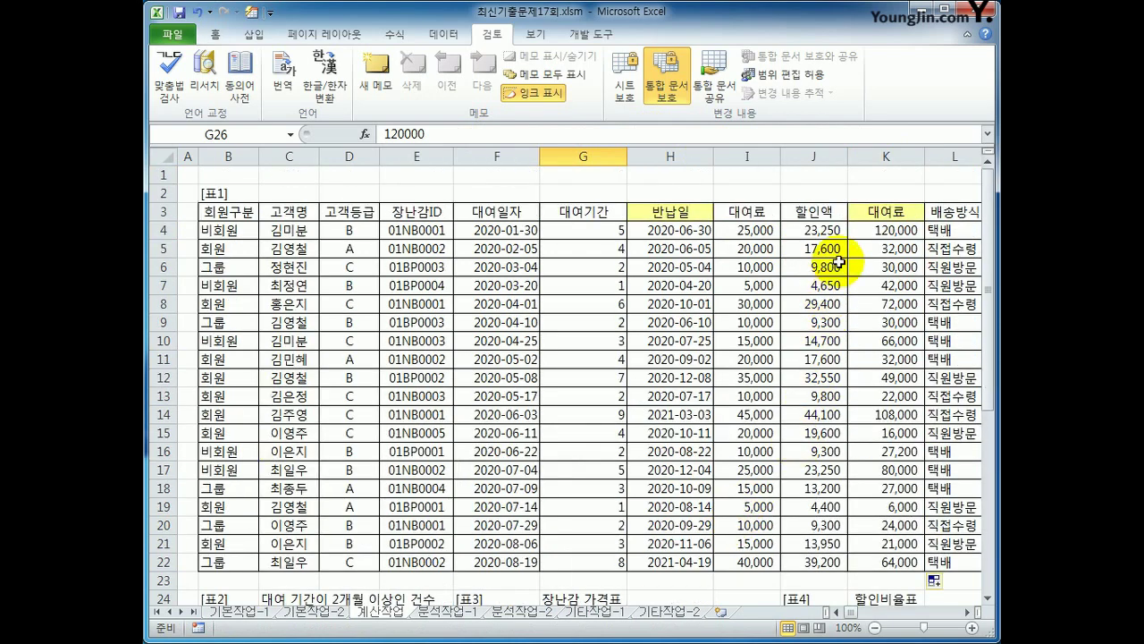
- Enter the trial formula =G4*12000 in the empty cell K2 to verify the first rental fee
{"action": "left_click", "coordinate": [881, 189]}
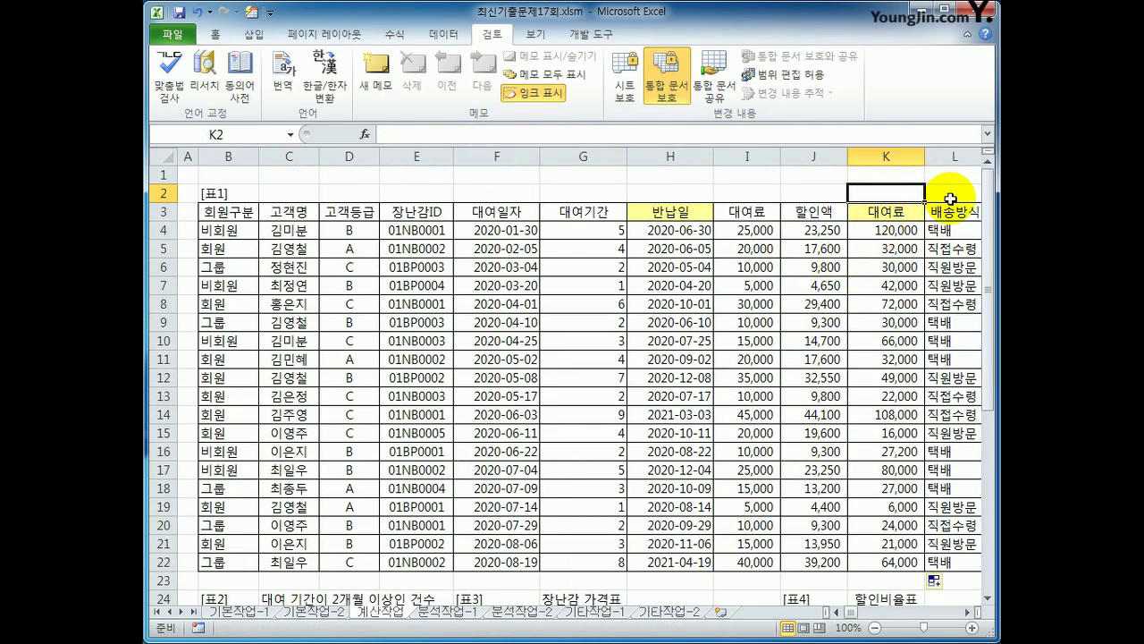
{"action": "type", "text": "="}
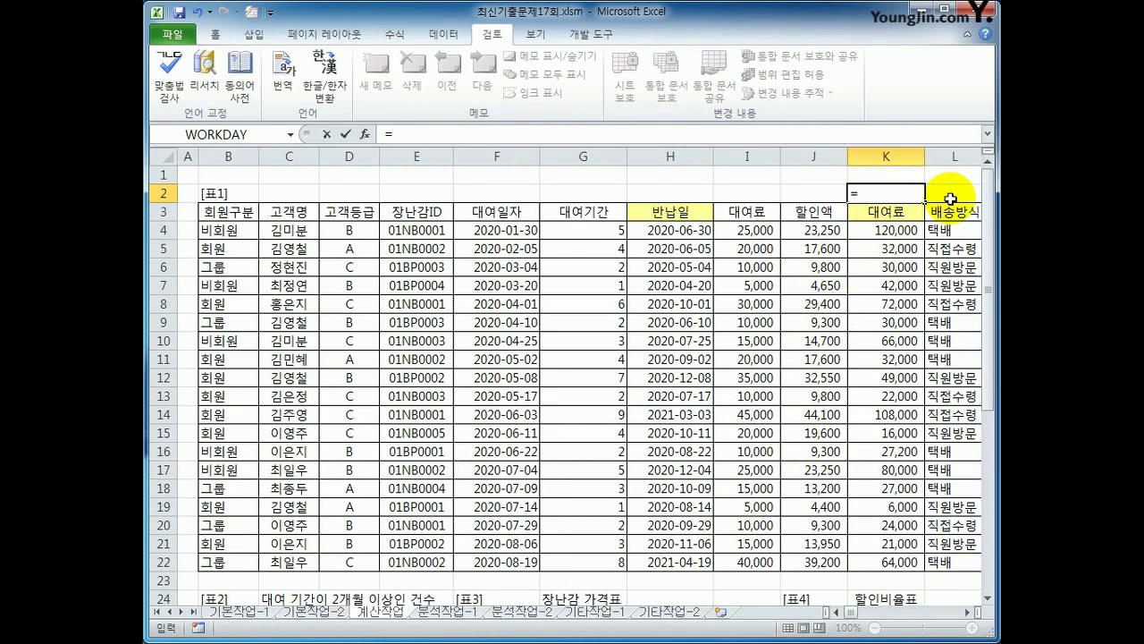
{"action": "left_click", "coordinate": [590, 232]}
{"action": "type", "text": "*"}
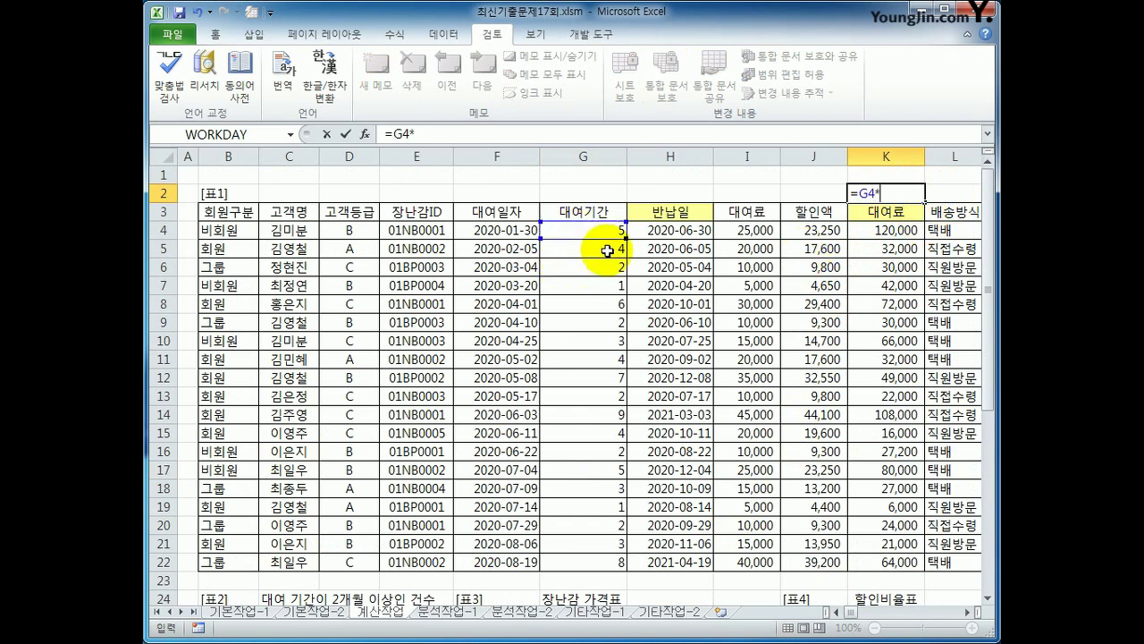
{"action": "type", "text": "12000"}
{"action": "key", "text": "Return"}
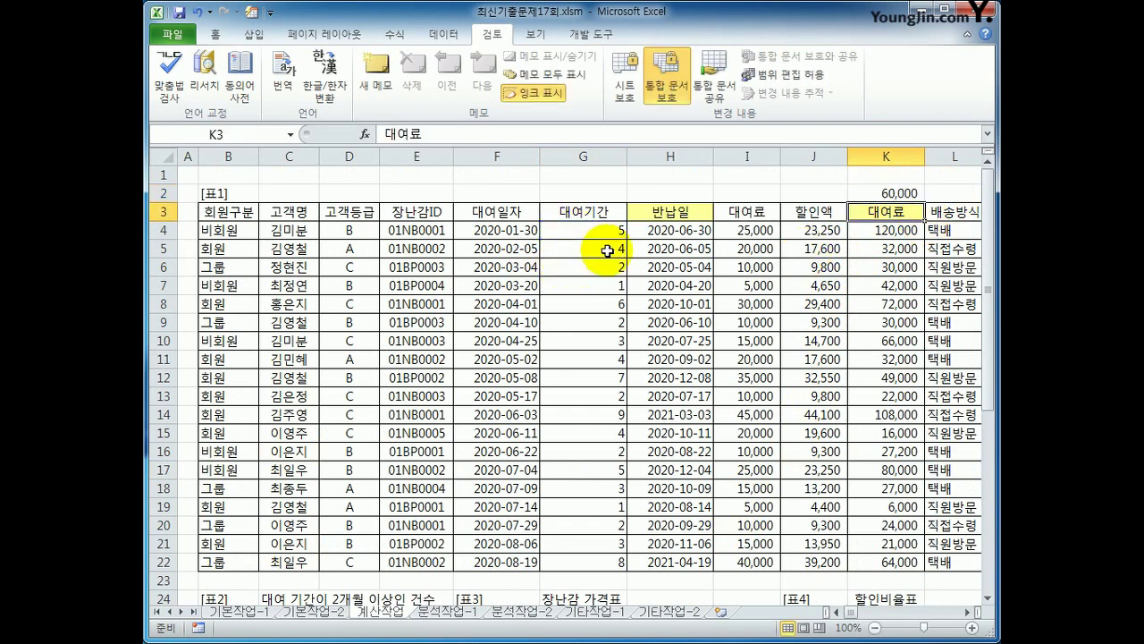
- Correct the trial formula in K2 to =G4*120000, using the toy price of 01NB0001
{"action": "key", "text": "Up"}
{"action": "scroll", "coordinate": [499, 440], "scroll_direction": "down", "scroll_amount": 4}
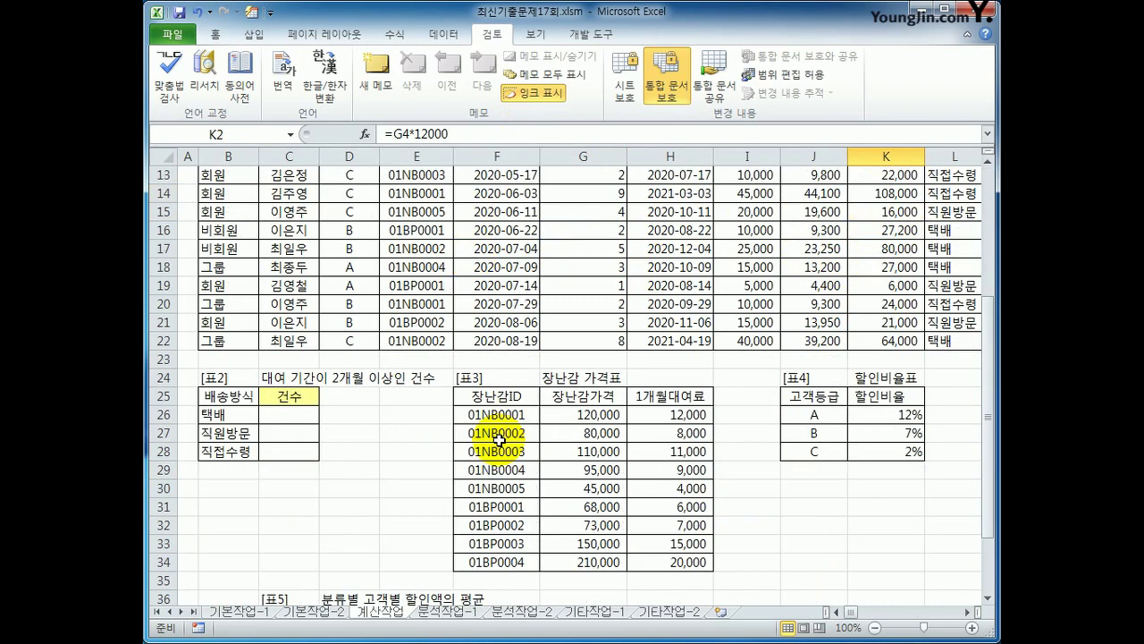
{"action": "scroll", "coordinate": [537, 301], "scroll_direction": "up", "scroll_amount": 4}
{"action": "left_click", "coordinate": [480, 134]}
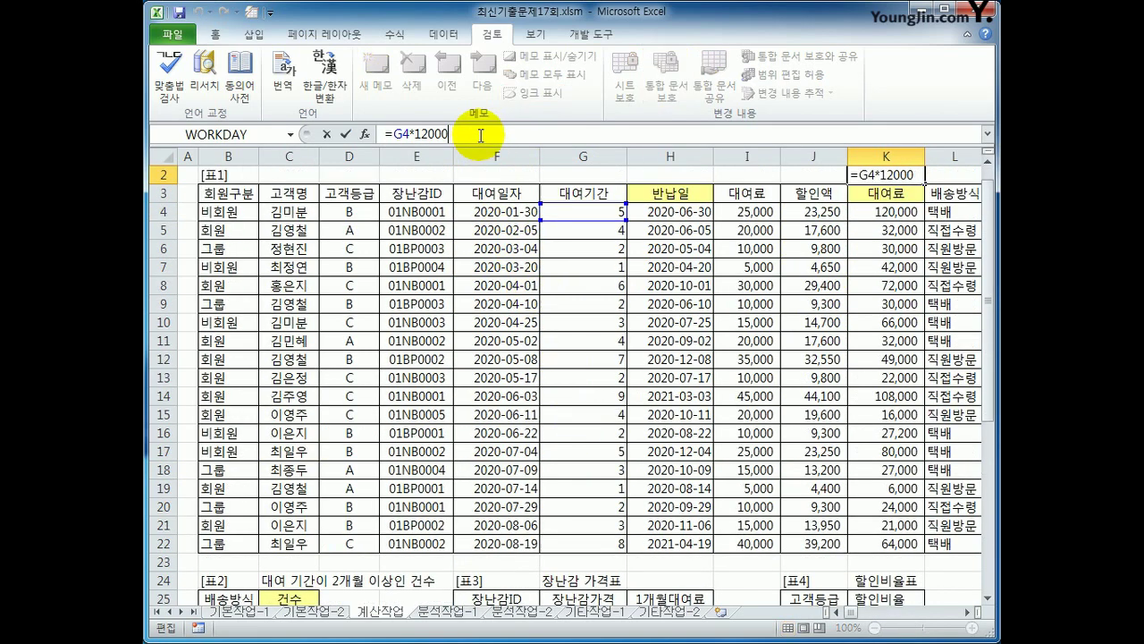
{"action": "type", "text": "0"}
{"action": "key", "text": "Return"}
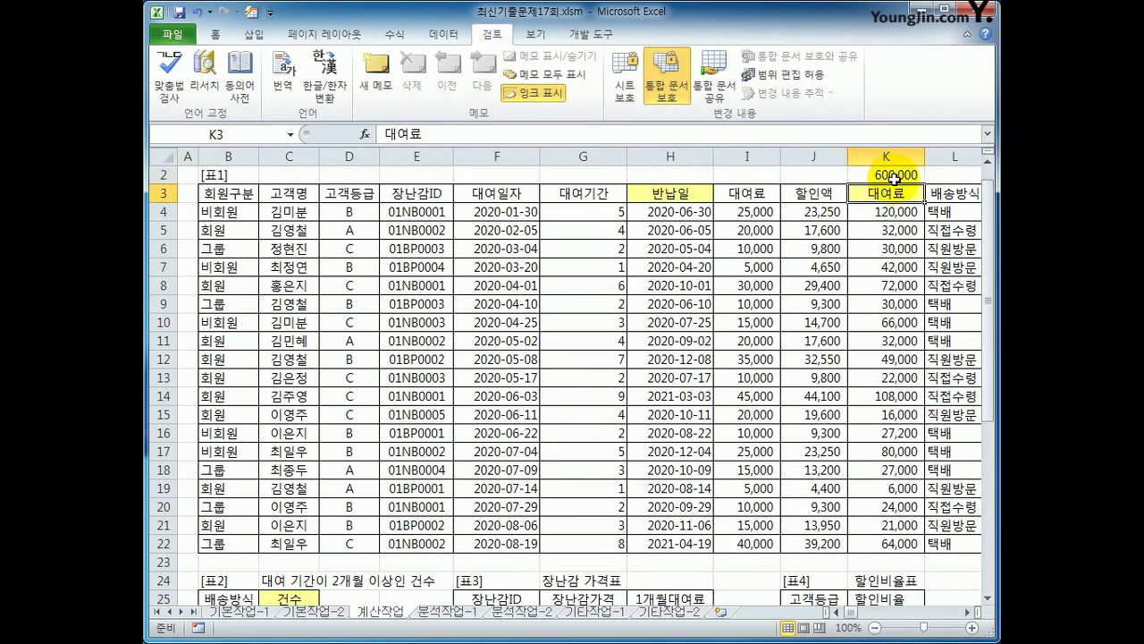
- Extend the trial formula in K2 to =G4*120000*20%, compare it with K4, and clear K2
{"action": "left_click", "coordinate": [893, 176]}
{"action": "left_click", "coordinate": [505, 132]}
{"action": "type", "text": "*"}
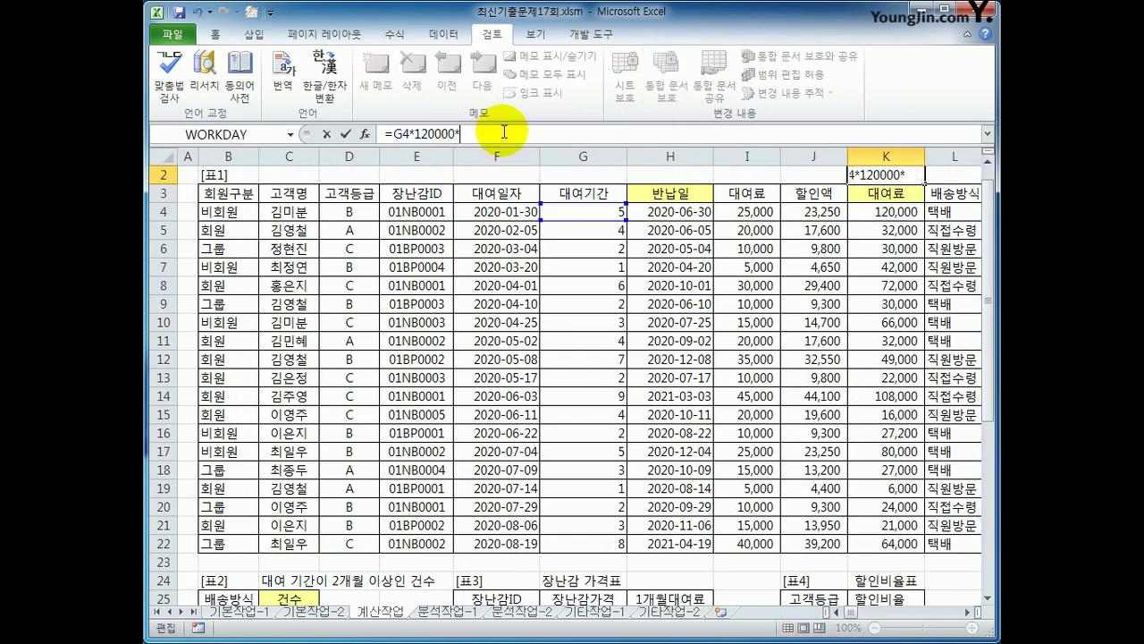
{"action": "type", "text": "20%"}
{"action": "key", "text": "Return"}
{"action": "key", "text": "Up"}
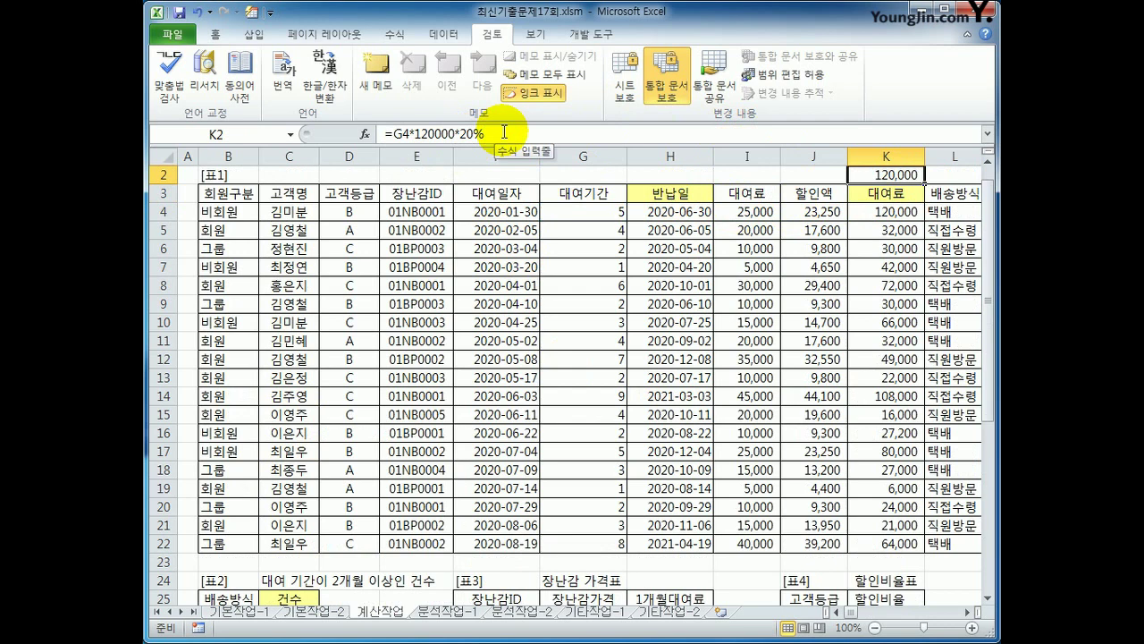
{"action": "key", "text": "Delete"}
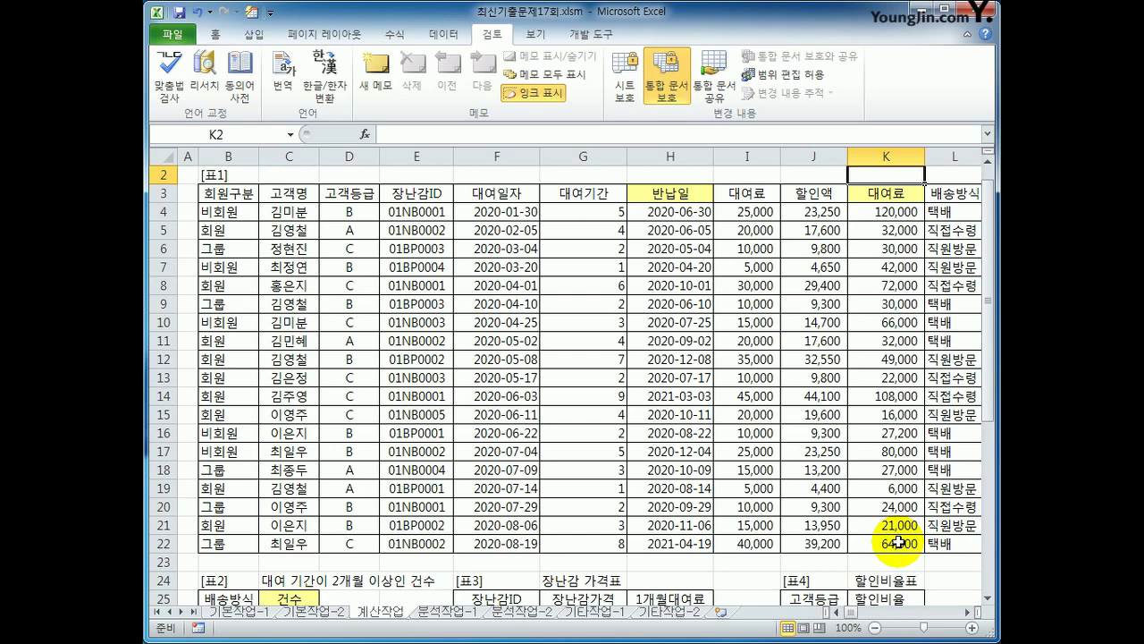
- Open the Visual Basic editor and insert a new standard module into the workbook's project
{"action": "left_click", "coordinate": [581, 34]}
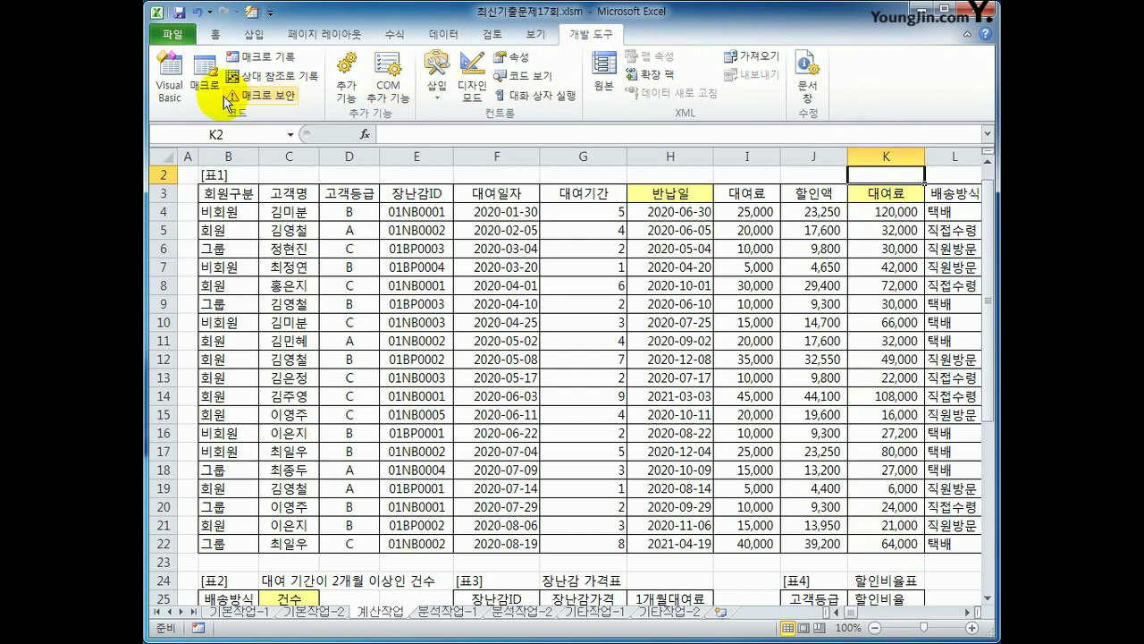
{"action": "left_click", "coordinate": [170, 80]}
{"action": "left_click_drag", "start_coordinate": [275, 7], "coordinate": [277, 18]}
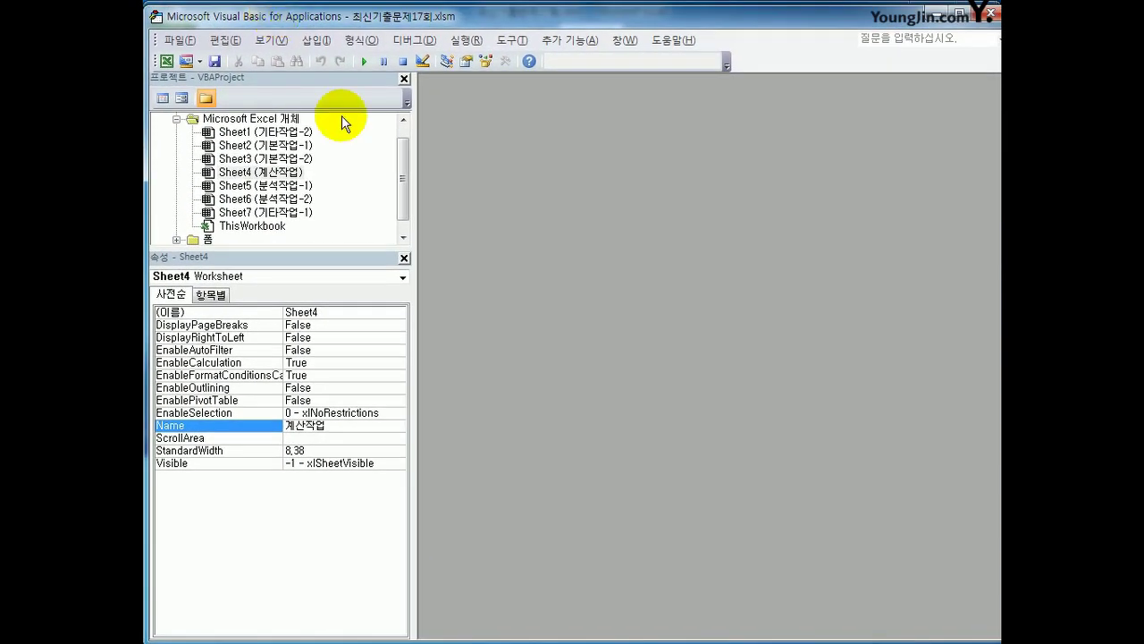
{"action": "left_click", "coordinate": [329, 43]}
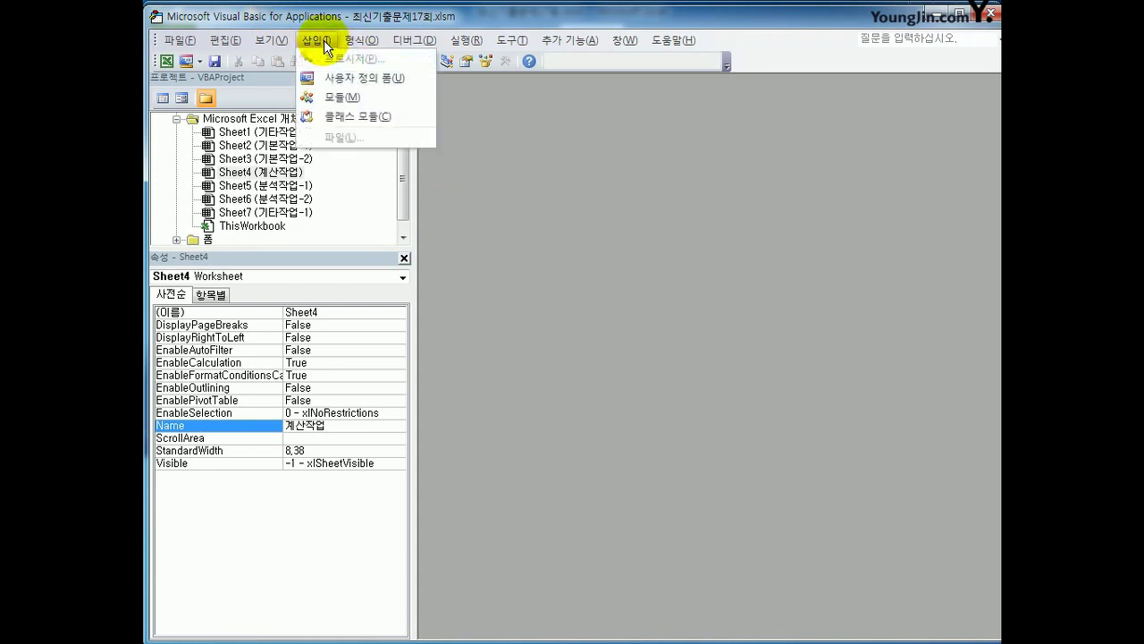
{"action": "left_click", "coordinate": [337, 98]}
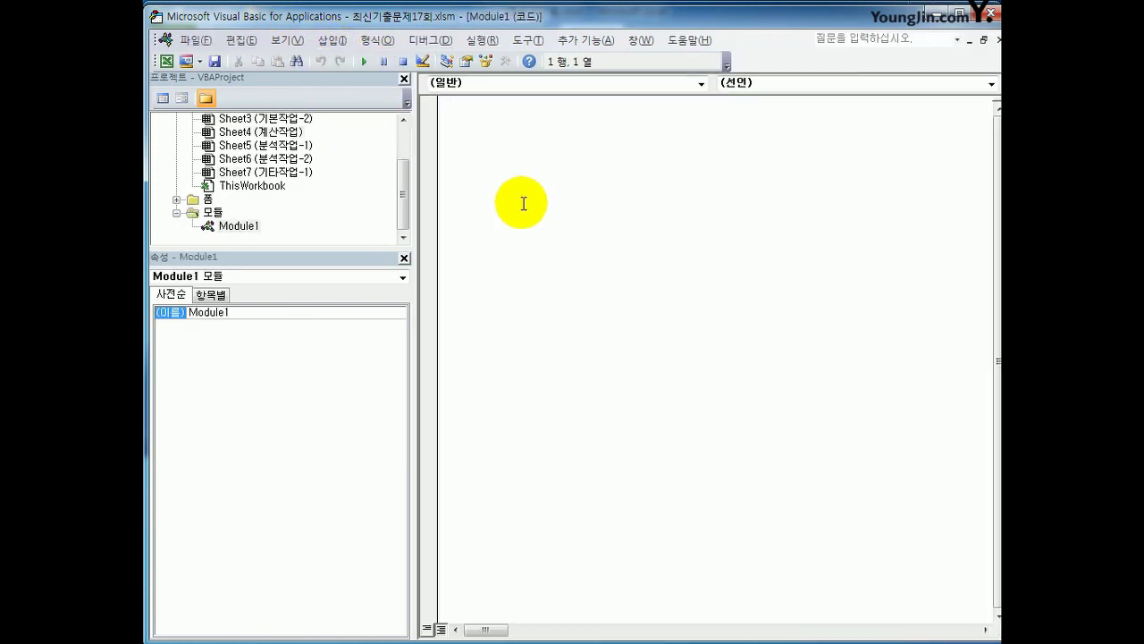
- Declare the public function fn배송비 with the arguments 고객등급 and 배송방식 in the new module
{"action": "type", "text": "public function fn배송비("}
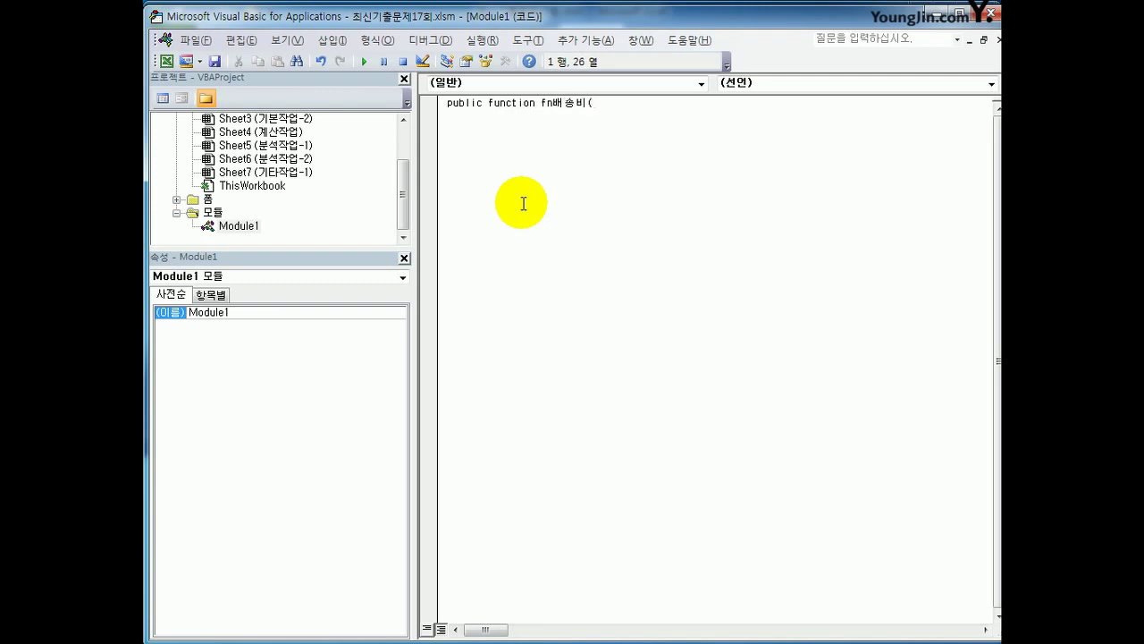
{"action": "type", "text": "고객등급,"}
{"action": "type", "text": "배송비"}
{"action": "type", "text": "식)"}
{"action": "key", "text": "Return"}
{"action": "key", "text": "Tab"}
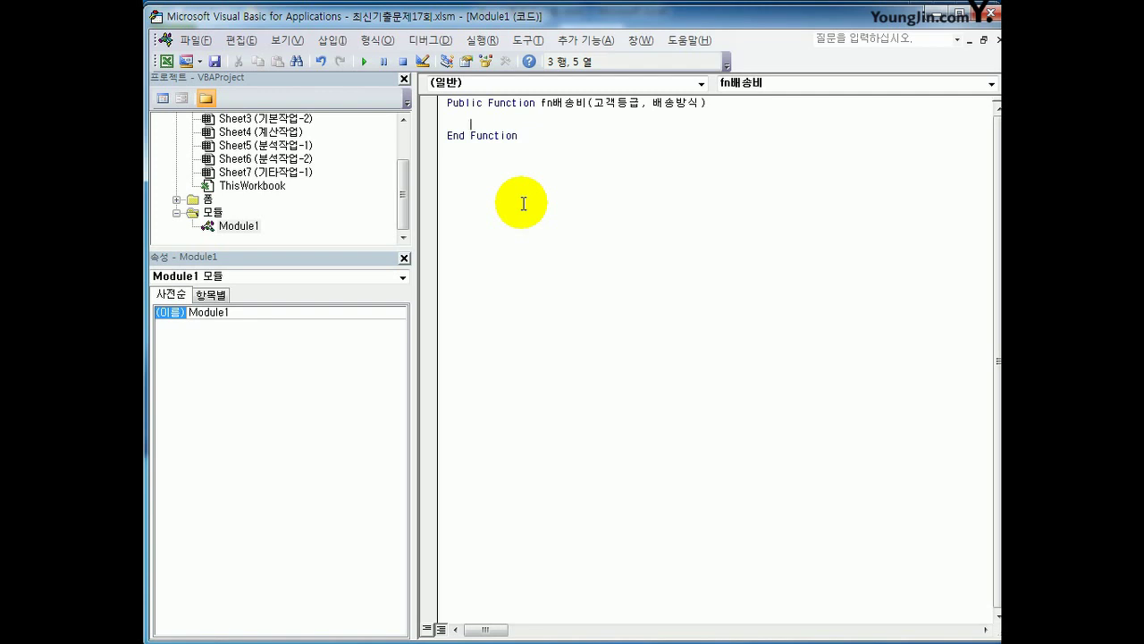
- Write the If branch that sets 기본배송비 = 3000 when 배송방식 = "택배"
{"action": "type", "text": "if 배송방식 =\"xorqo"}
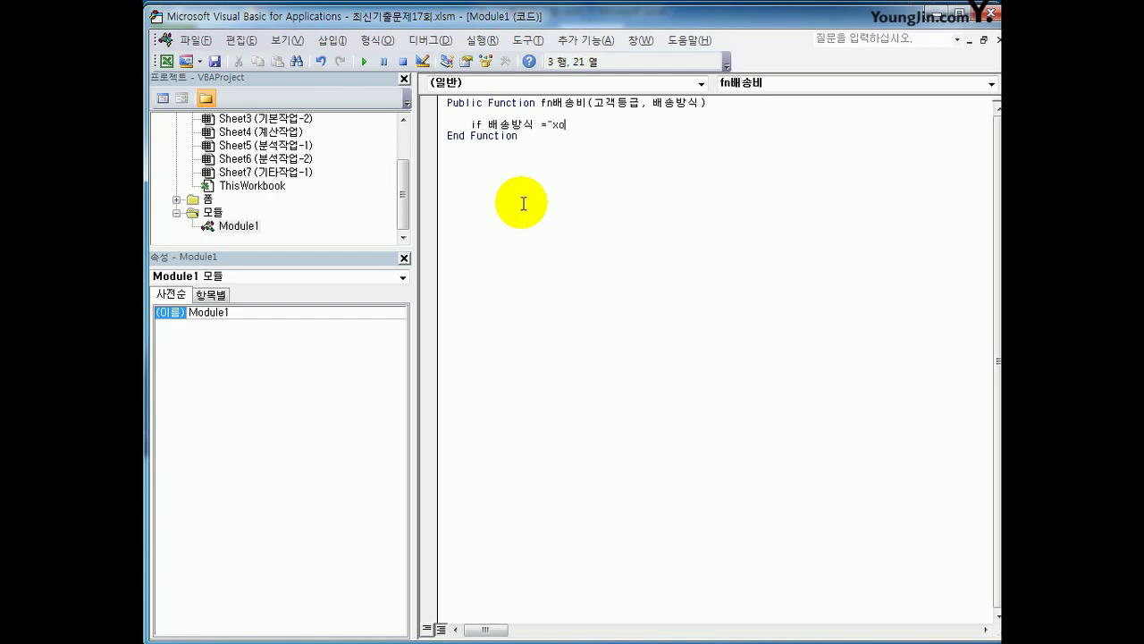
{"action": "key", "text": "BackSpace"}
{"action": "key", "text": "BackSpace"}
{"action": "key", "text": "BackSpace"}
{"action": "key", "text": "BackSpace"}
{"action": "key", "text": "BackSpace"}
{"action": "type", "text": "택배\" then"}
{"action": "key", "text": "Return"}
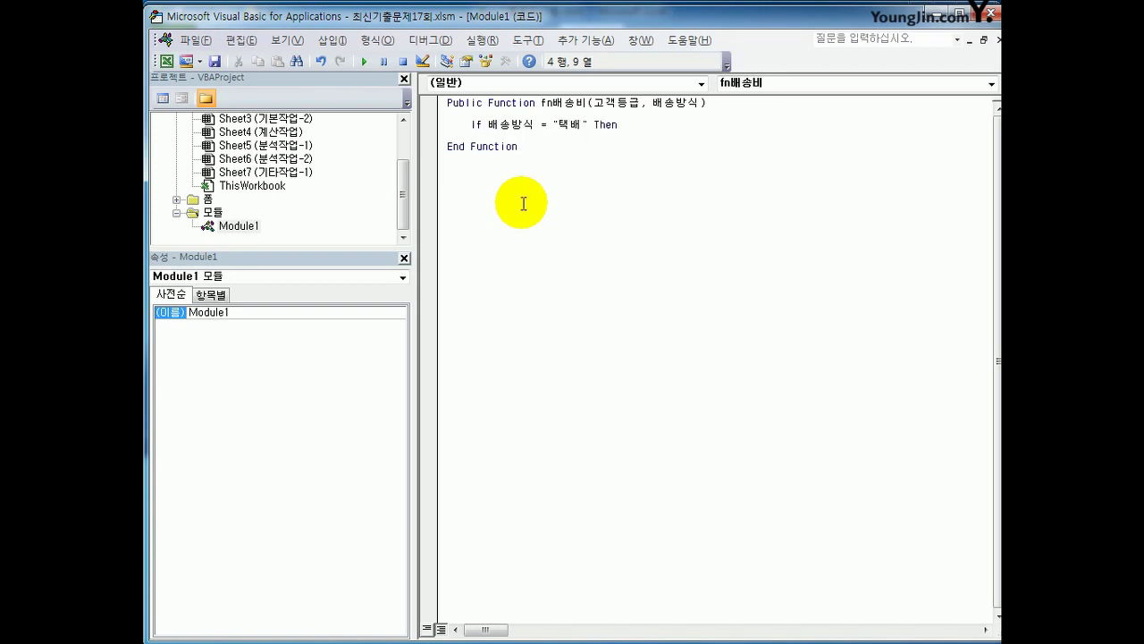
{"action": "type", "text": "기본배송비"}
{"action": "type", "text": "= 3000"}
{"action": "key", "text": "Return"}
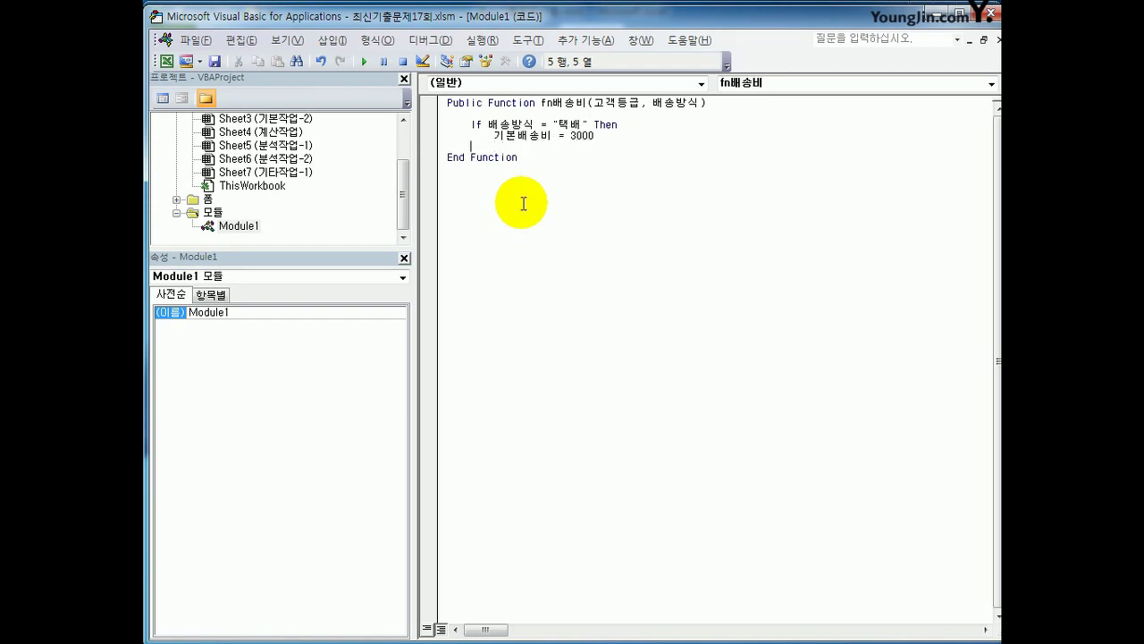
- Add the ElseIf branch that sets 기본배송비 = 5000 when 배송방식 = "직원방문"
{"action": "type", "text": "elseif 배송방식 = "}
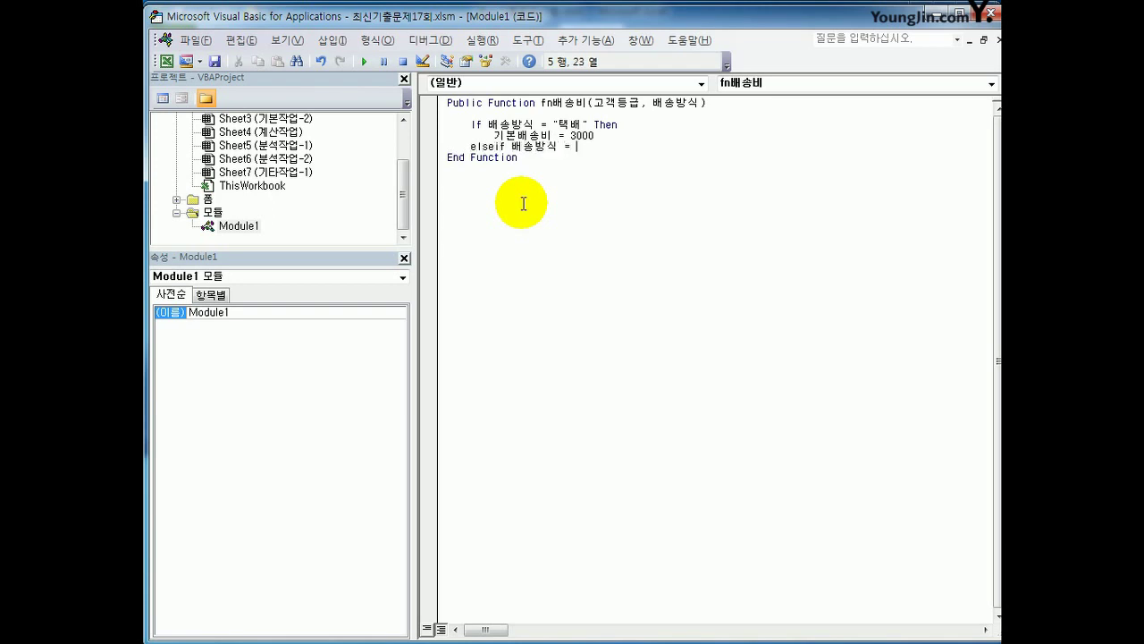
{"action": "type", "text": "\"직원할문\" Then"}
{"action": "key", "text": "Return"}
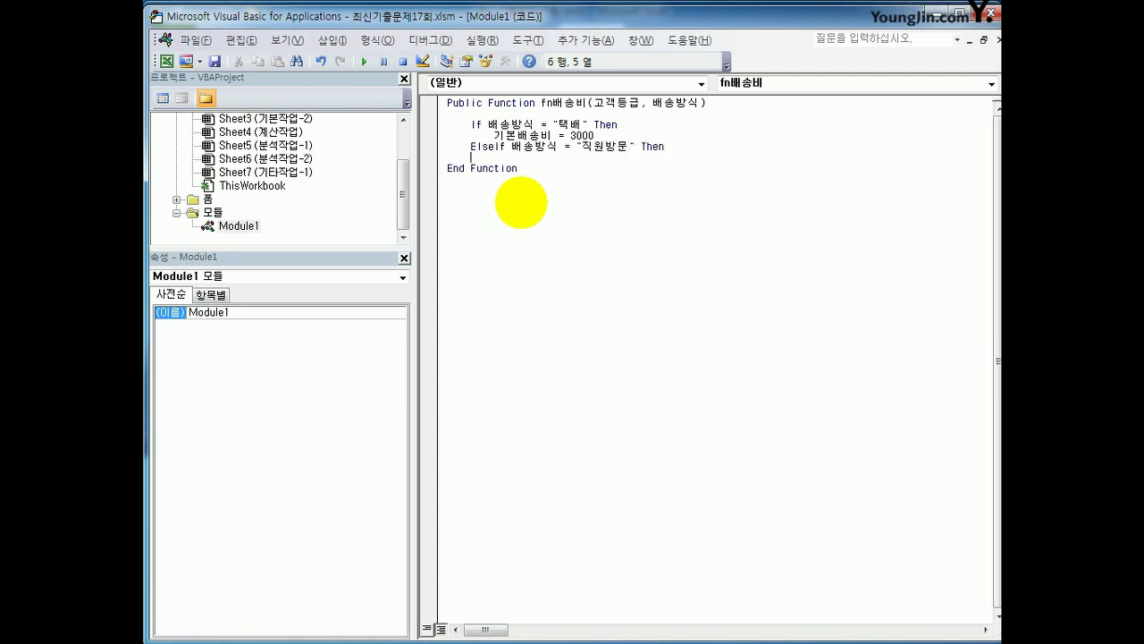
{"action": "type", "text": "기본배송비 = 5000"}
{"action": "key", "text": "Return"}
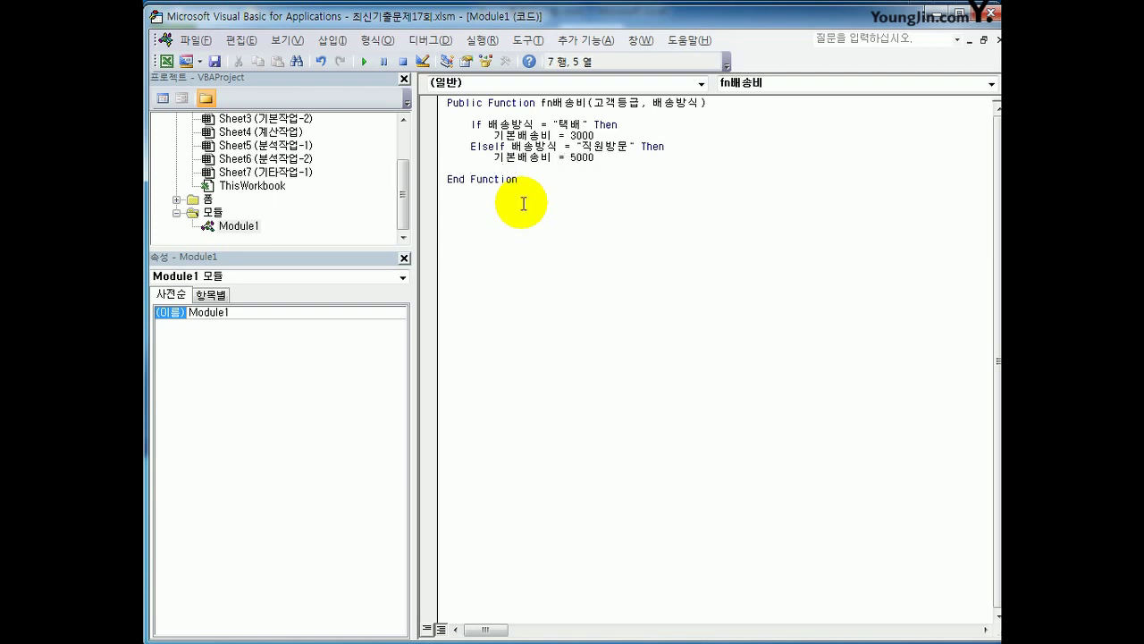
- Add the Else branch that sets 기본배송비 = 0, and close the delivery method block with End If
{"action": "type", "text": "Else"}
{"action": "key", "text": "Return"}
{"action": "key", "text": "Tab"}
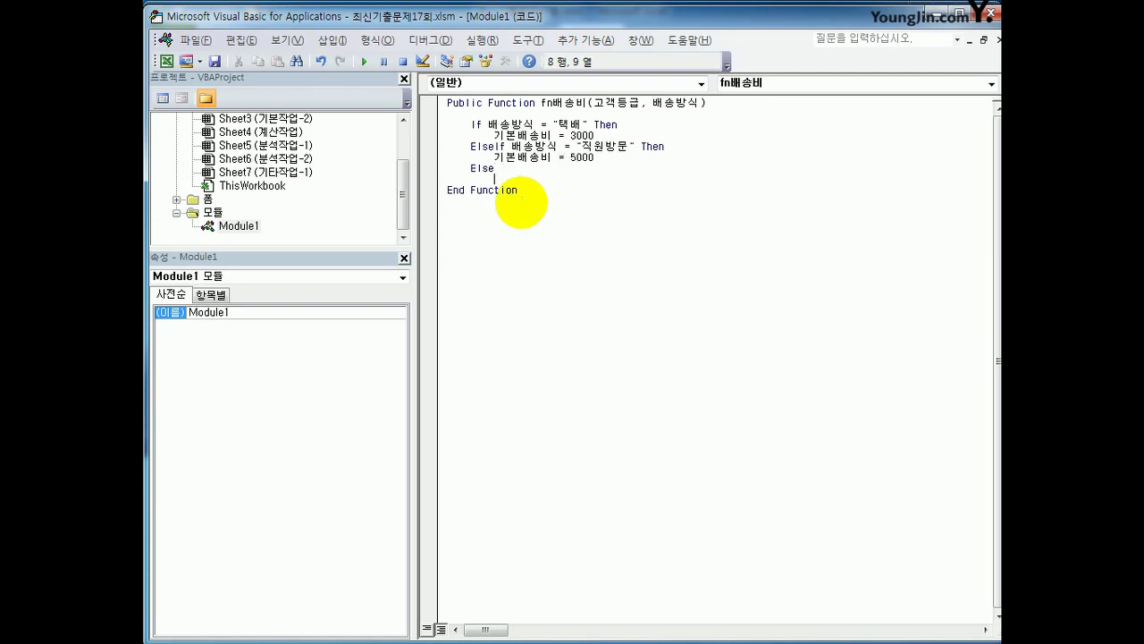
{"action": "type", "text": "기본배송비 = 0"}
{"action": "key", "text": "Return"}
{"action": "key", "text": "BackSpace"}
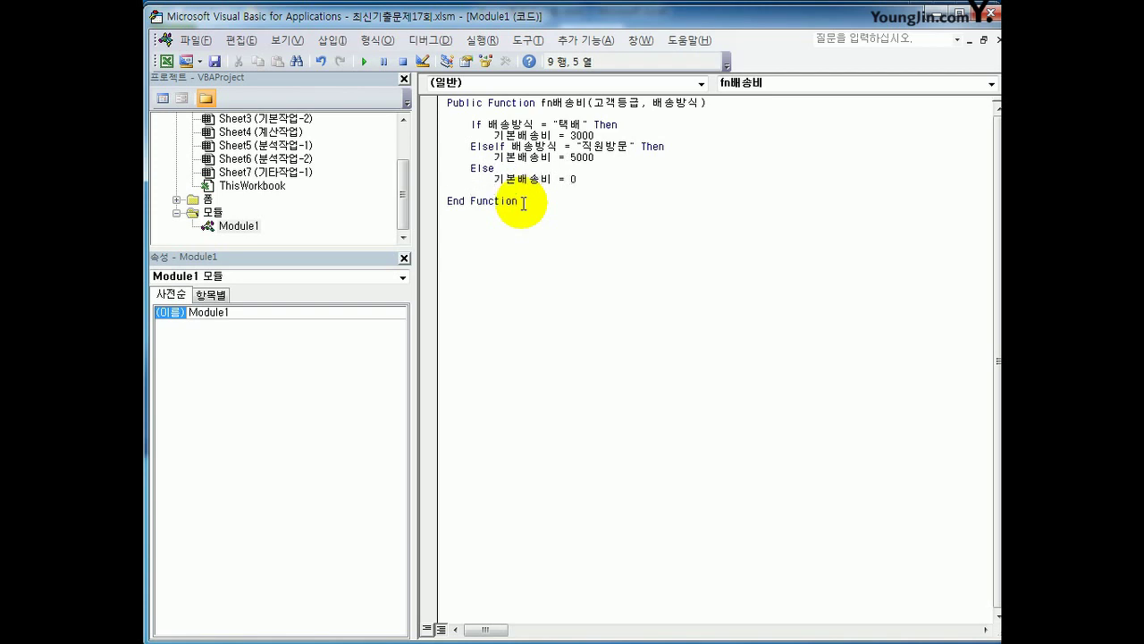
{"action": "type", "text": "end if"}
{"action": "key", "text": "Return"}
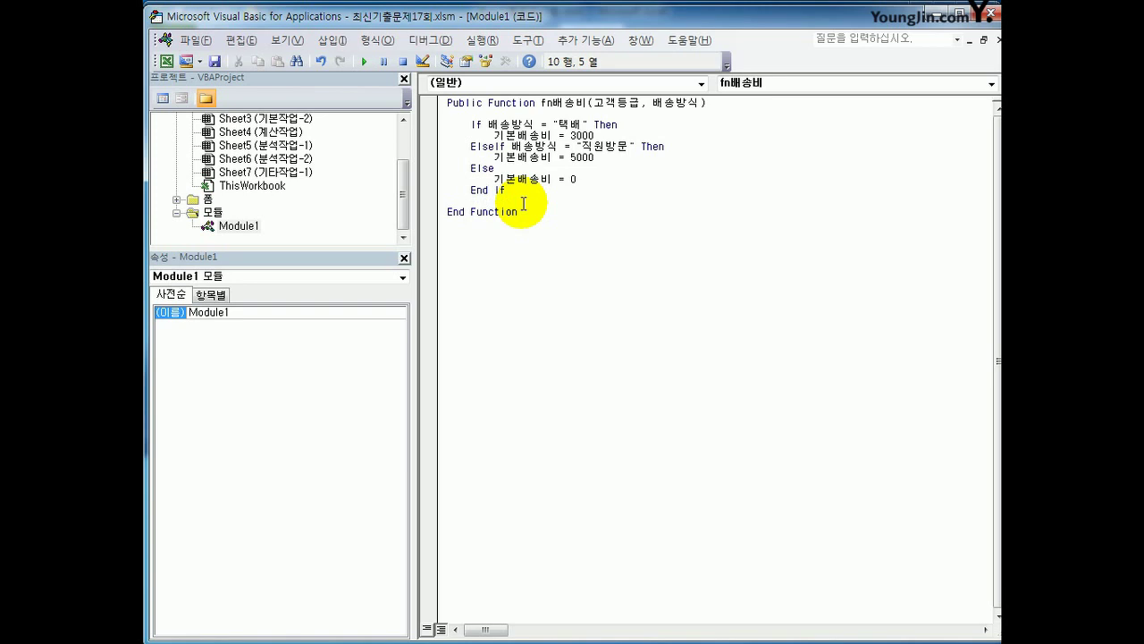
{"action": "key", "text": "Return"}
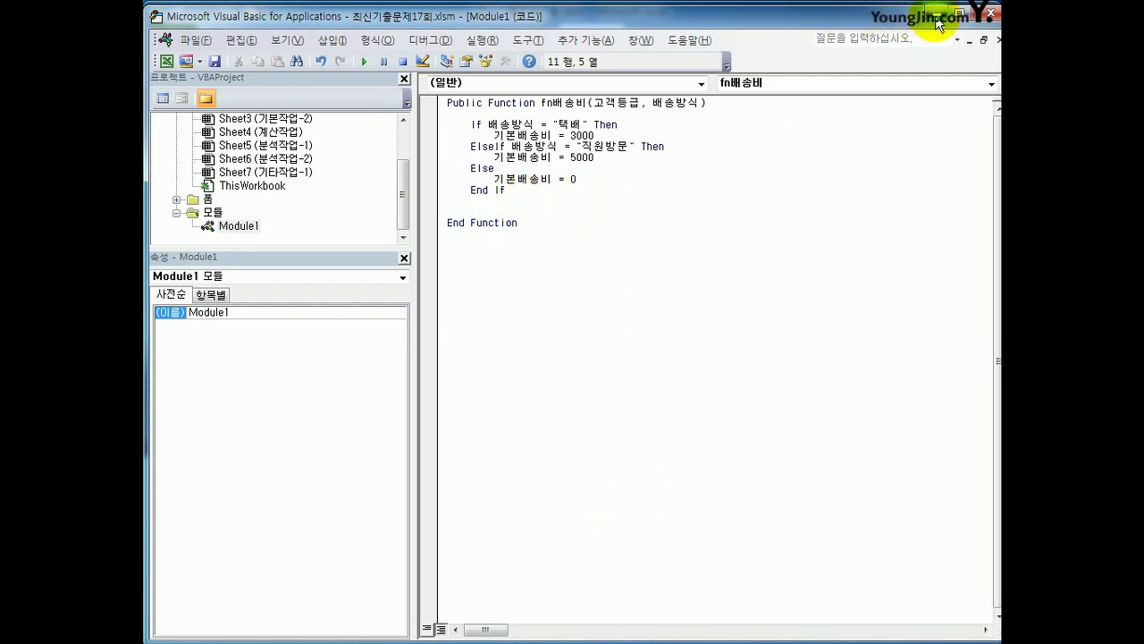
- Look up the discount rates per customer grade in 표4 (J26:K28) on the worksheet and return to the module code
{"action": "left_click", "coordinate": [990, 13]}
{"action": "scroll", "coordinate": [645, 529], "scroll_direction": "down", "scroll_amount": 3}
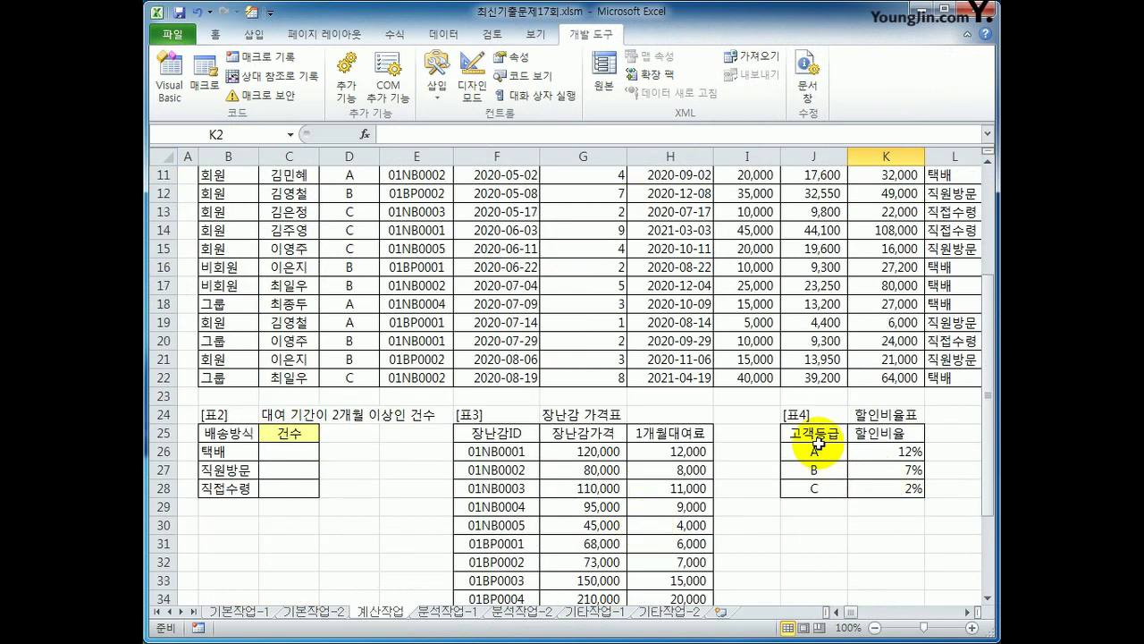
{"action": "left_click_drag", "start_coordinate": [813, 452], "coordinate": [868, 480]}
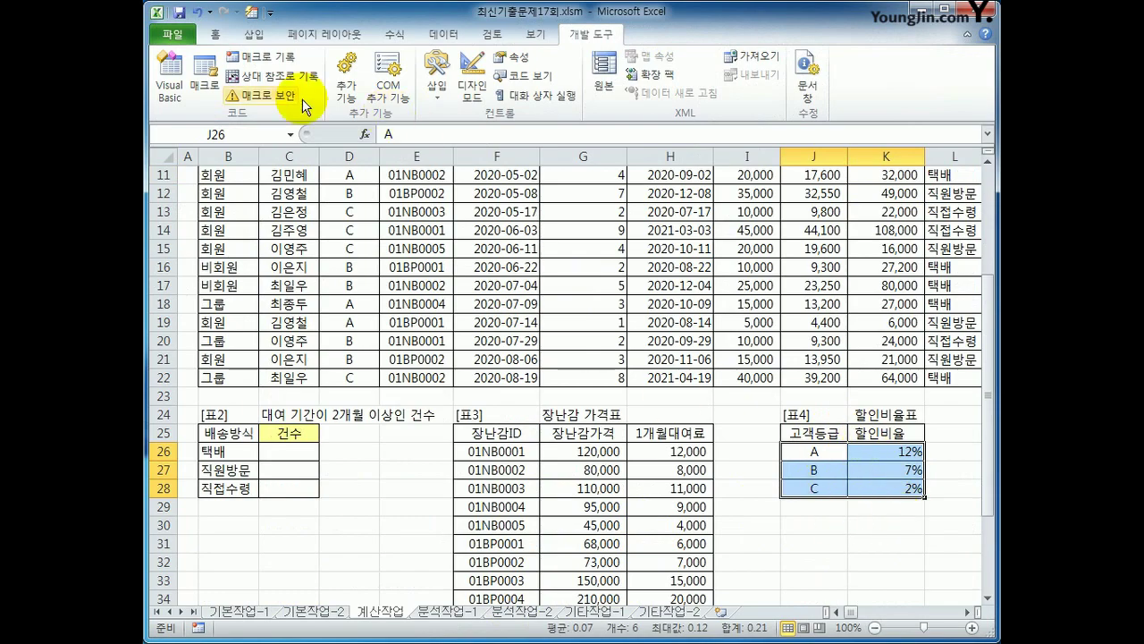
{"action": "left_click", "coordinate": [169, 76]}
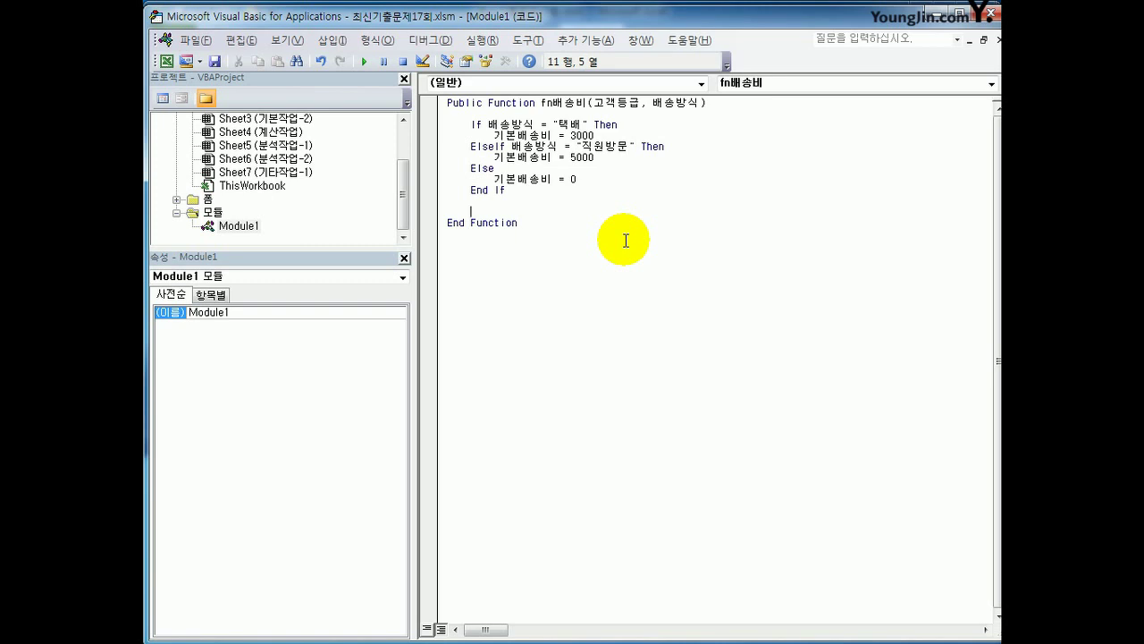
- Start a second If block that sets 할인비율 = 0.12 when 고객등급 = "A"
{"action": "type", "text": "if 고객등급 =\"A\" then"}
{"action": "key", "text": "Return"}
{"action": "key", "text": "Tab"}
{"action": "type", "text": "할ㅇ"}
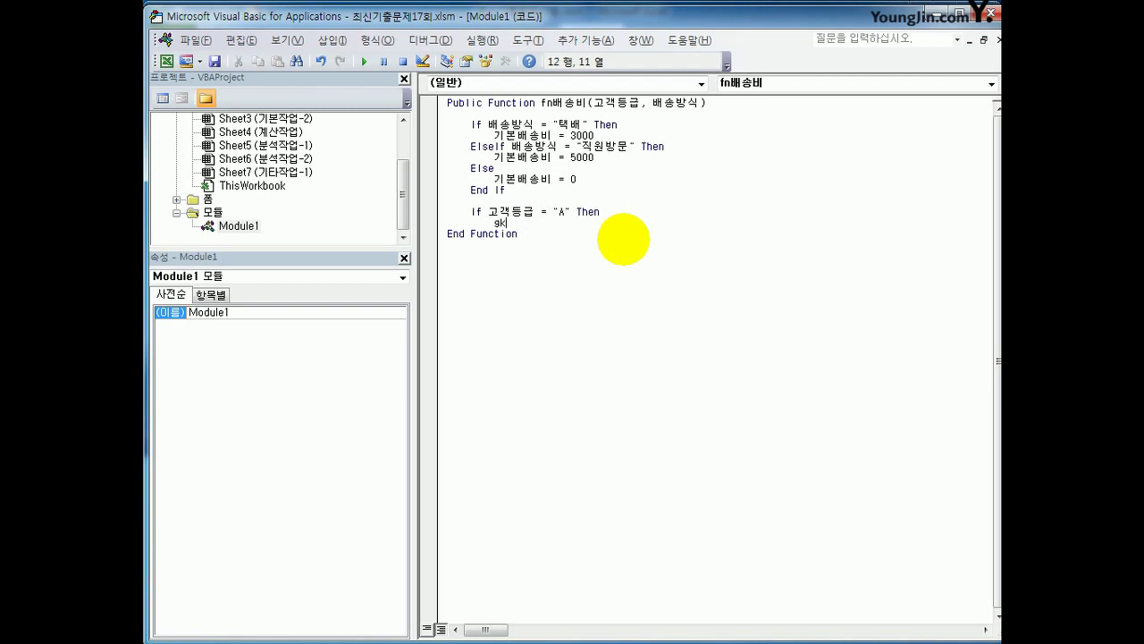
{"action": "type", "text": "인비율 = 0.12"}
{"action": "key", "text": "Return"}
- Add the ElseIf branch that sets 할인비율 = 0.07 when 고객등급 = "B"
{"action": "type", "text": "e"}
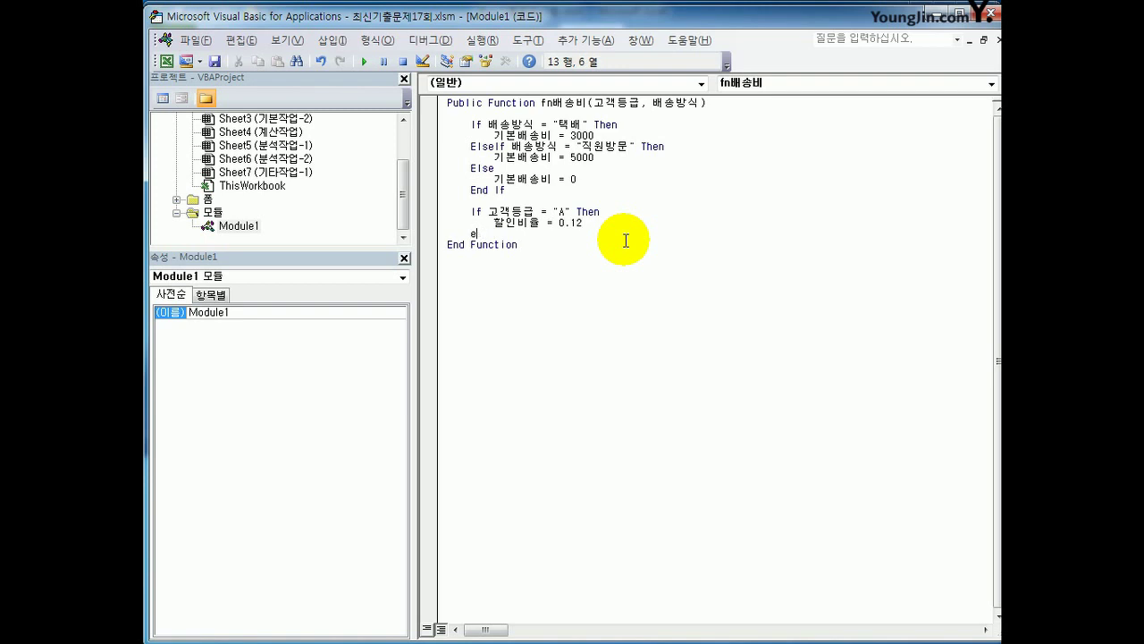
{"action": "type", "text": "lseif 고객등급 =\"B\" t"}
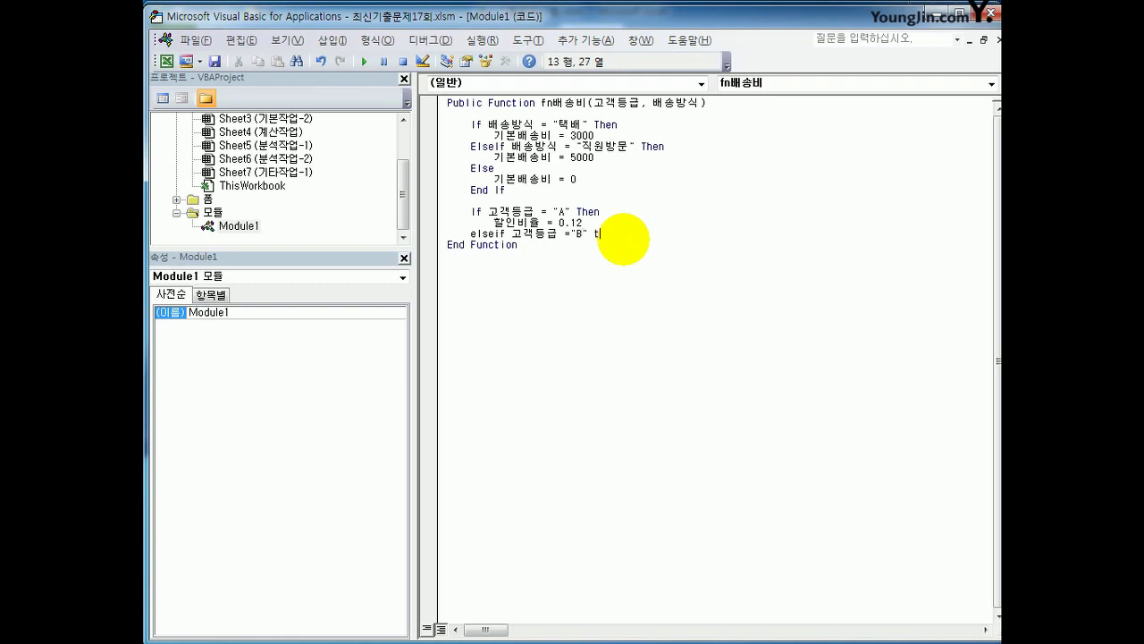
{"action": "type", "text": "hen"}
{"action": "key", "text": "Return"}
{"action": "type", "text": "할인비율 ="}
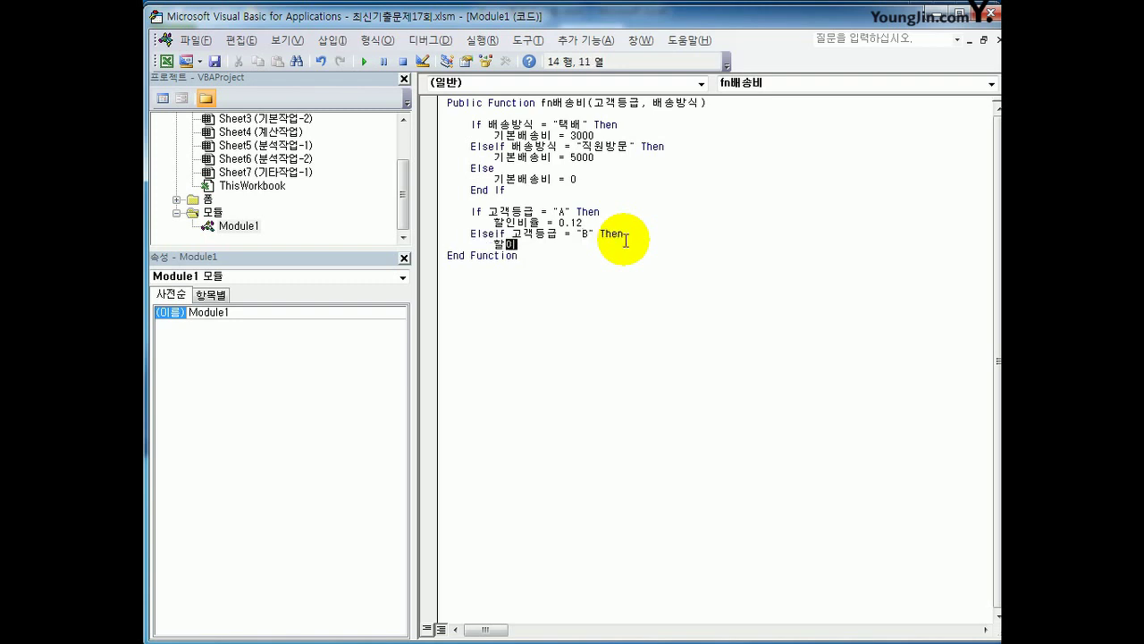
{"action": "type", "text": " 0.07"}
{"action": "key", "text": "Return"}
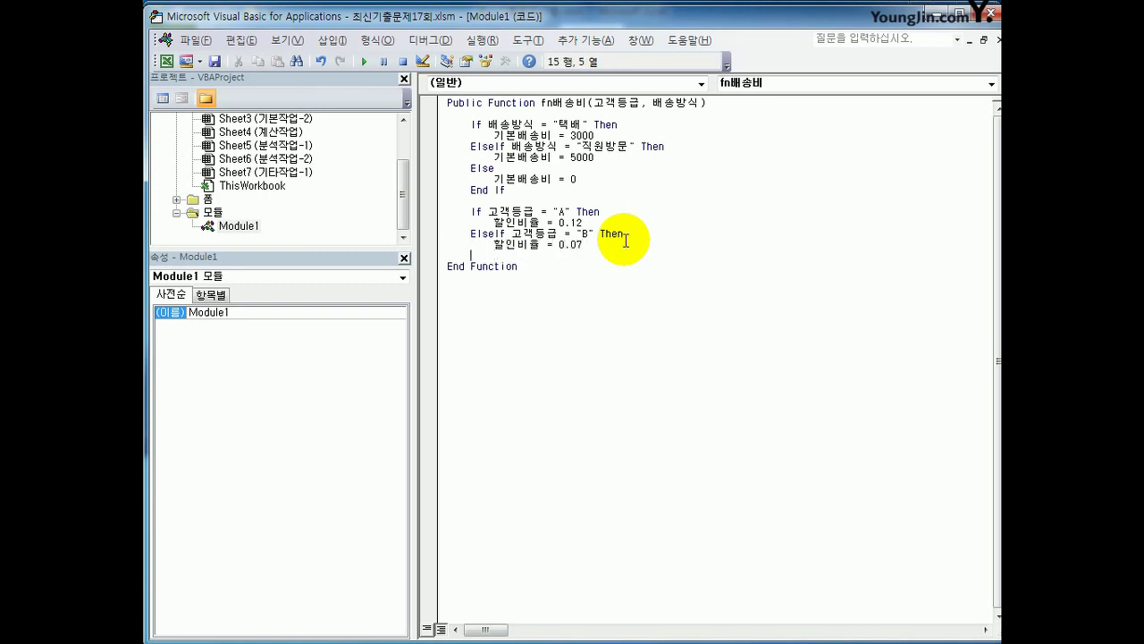
- Add the Else branch that sets 할인비율 = 0.02, and close the customer grade block with End If
{"action": "type", "text": "else"}
{"action": "key", "text": "Return"}
{"action": "type", "text": "할"}
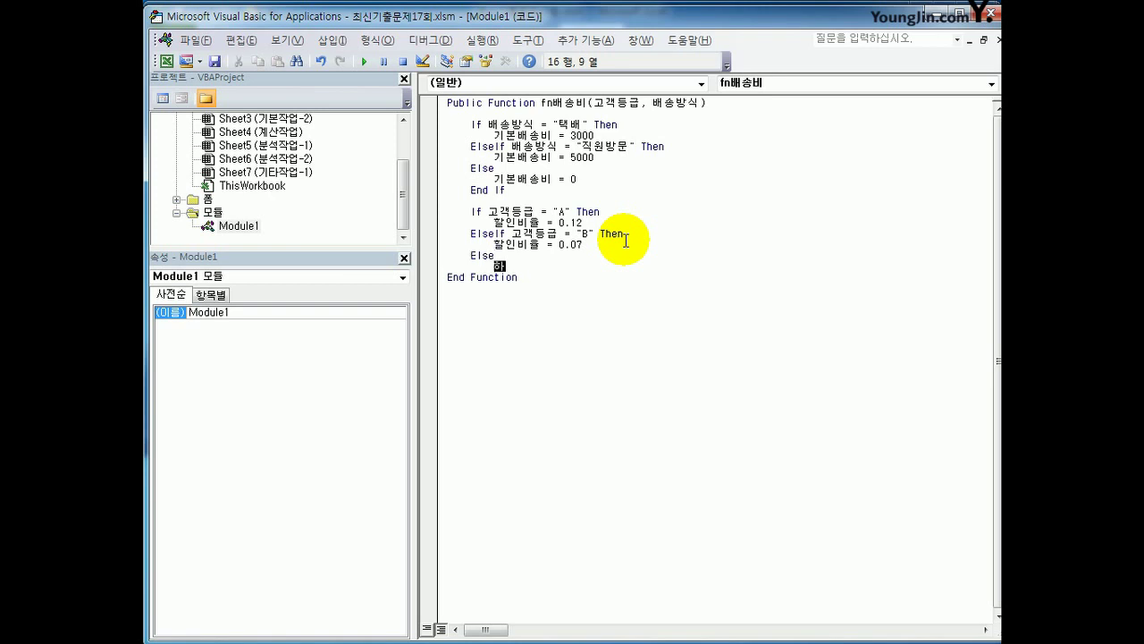
{"action": "type", "text": "인비율 = 0.02"}
{"action": "key", "text": "Return"}
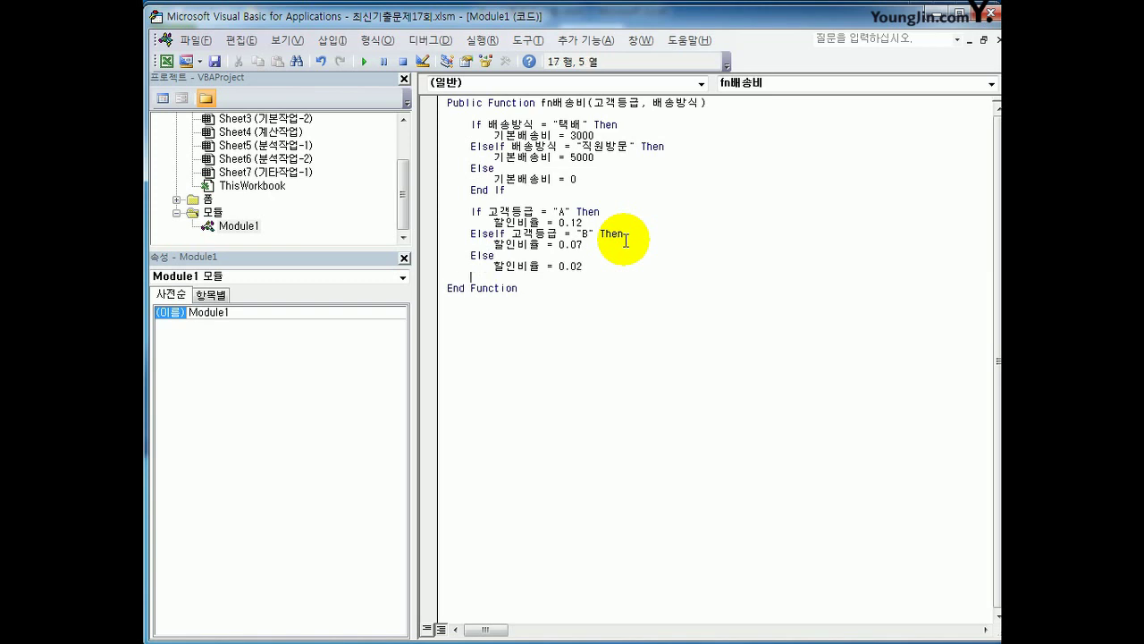
{"action": "type", "text": "endi"}
{"action": "type", "text": " if"}
{"action": "key", "text": "Return"}
{"action": "key", "text": "Return"}
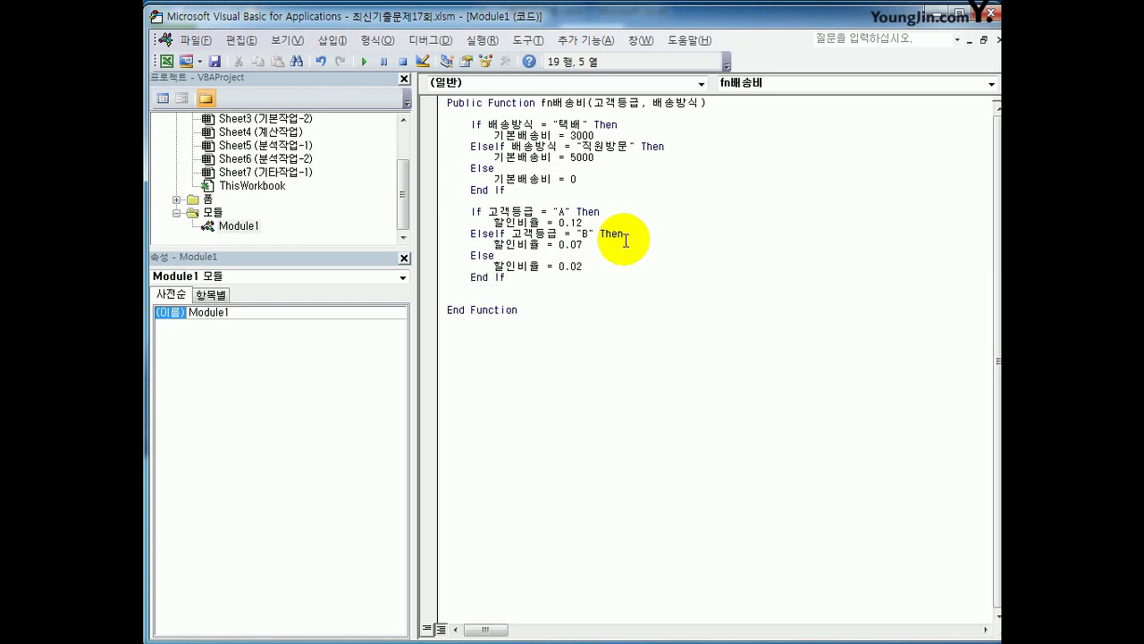
- Assign the function's return value as fn배송비 = 기본배송비 * (1 - 할인비율) below the second If block
{"action": "type", "text": "fn배송비 "}
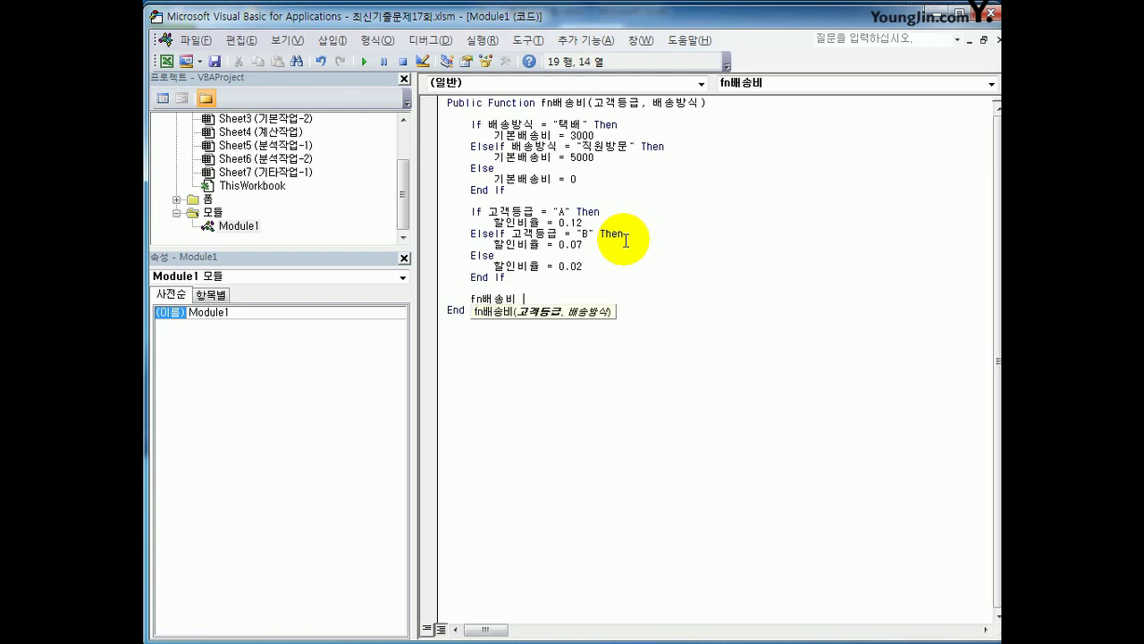
{"action": "type", "text": "= 기본"}
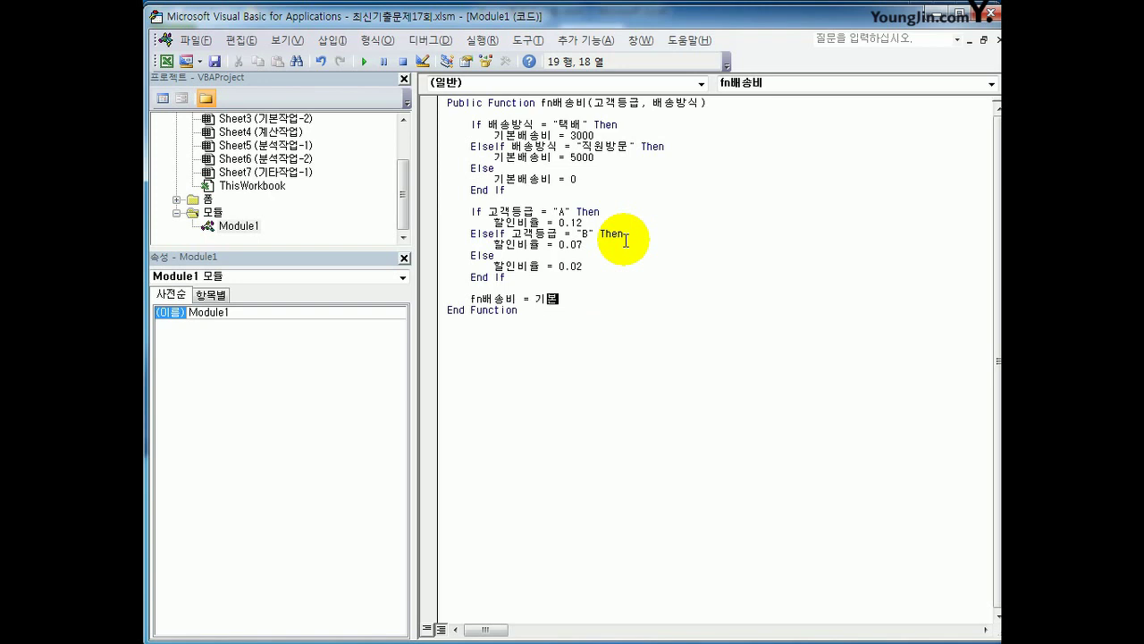
{"action": "type", "text": "배송비 *"}
{"action": "type", "text": " (1-"}
{"action": "type", "text": "할인비율)"}
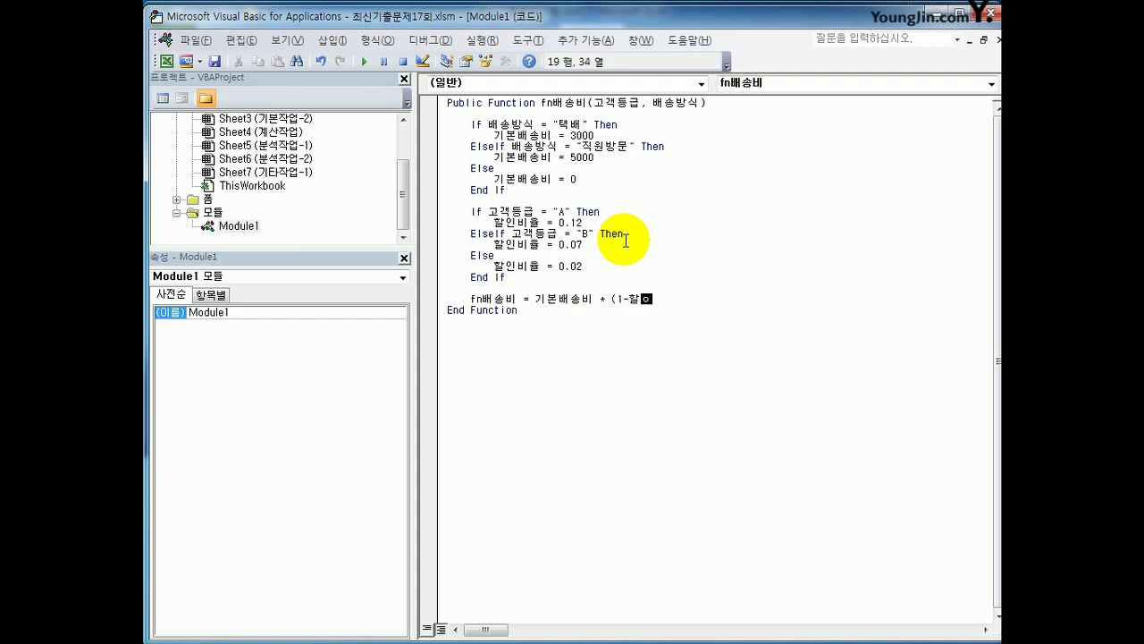
{"action": "key", "text": "Return"}
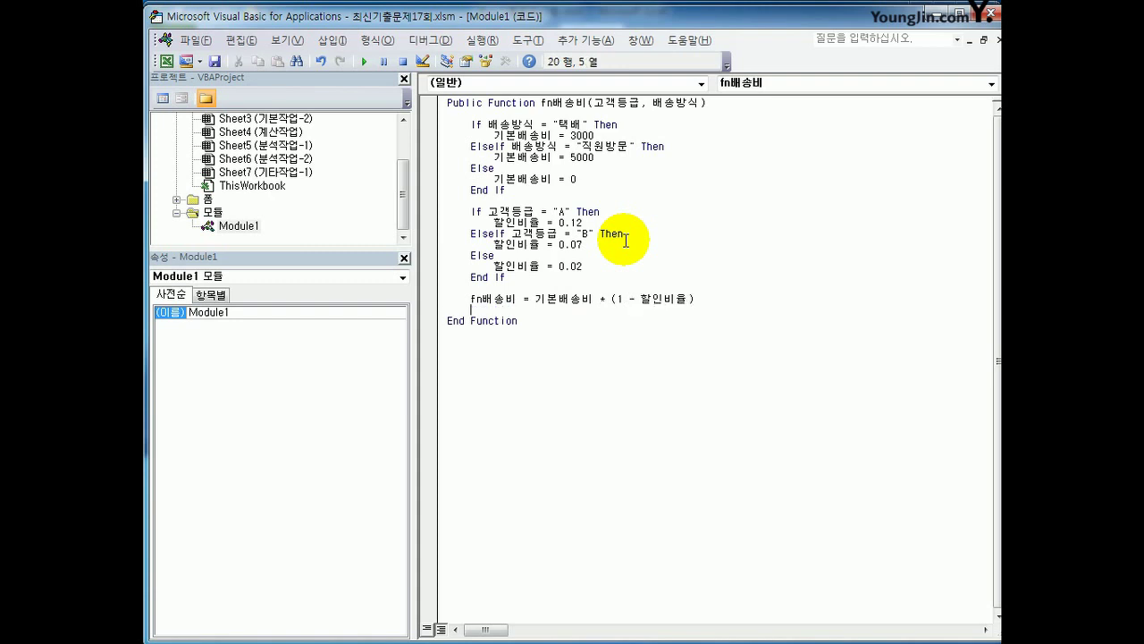
{"action": "left_click", "coordinate": [585, 347]}
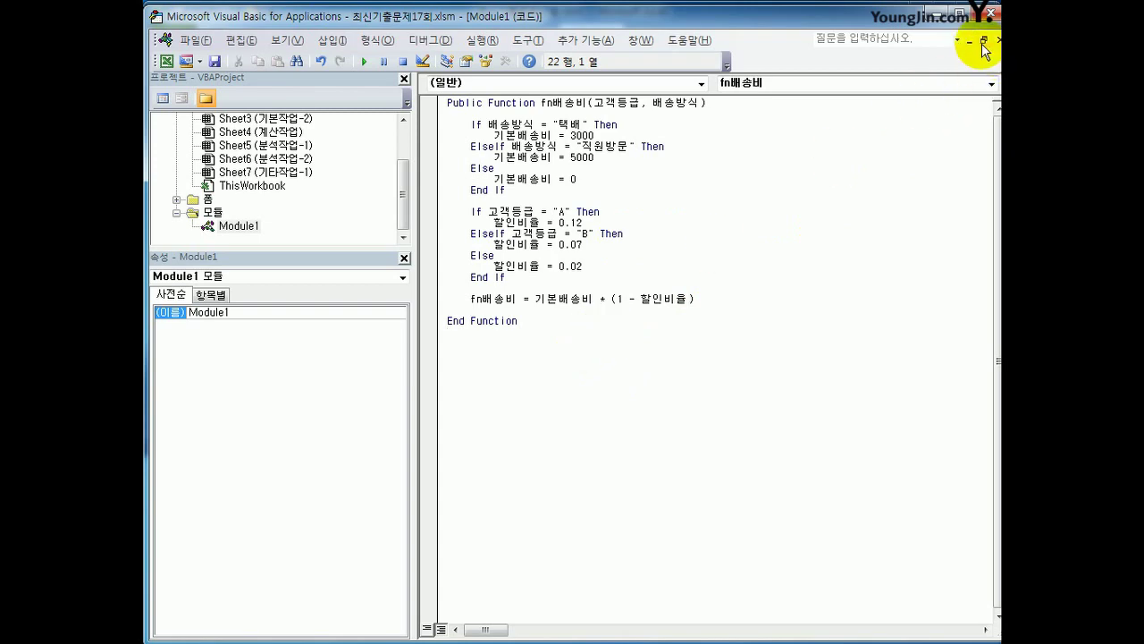
- Close the code editor and insert the user-defined function fn배송비 into cell M4 of the 배송비 column on the worksheet
{"action": "left_click", "coordinate": [993, 15]}
{"action": "scroll", "coordinate": [809, 424], "scroll_direction": "up", "scroll_amount": 4}
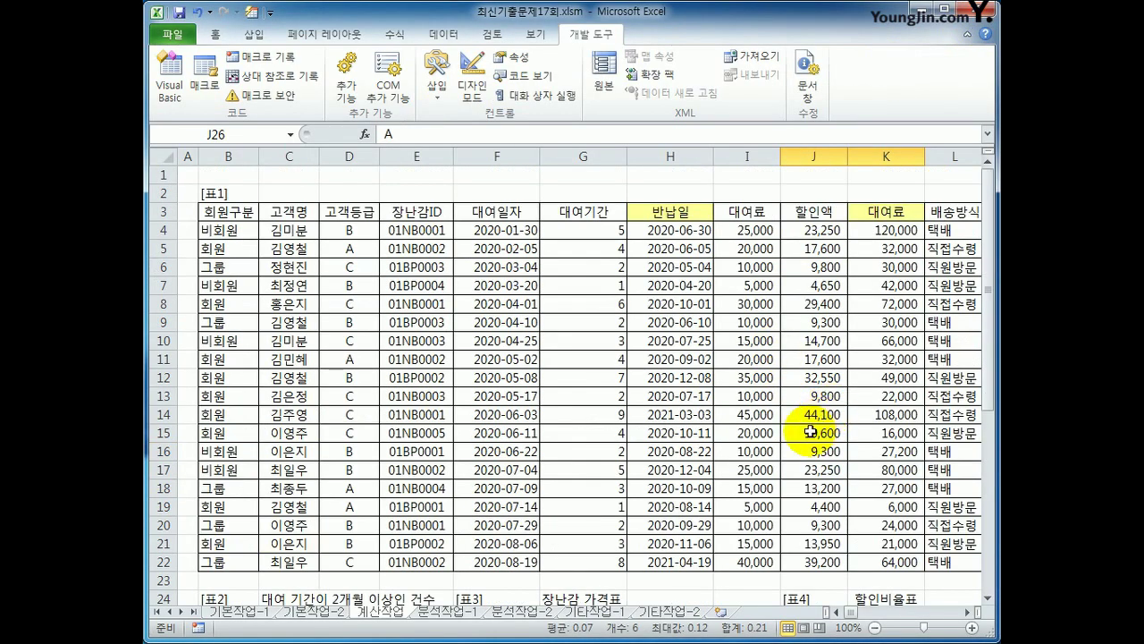
{"action": "left_click", "coordinate": [967, 611]}
{"action": "left_click", "coordinate": [967, 612]}
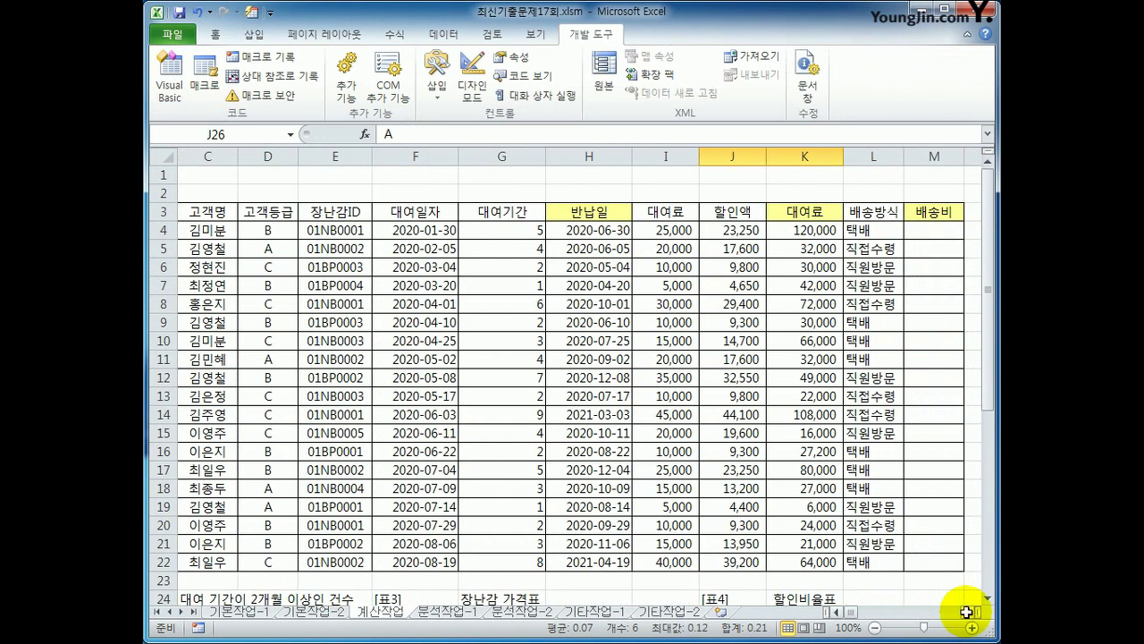
{"action": "left_click", "coordinate": [934, 233]}
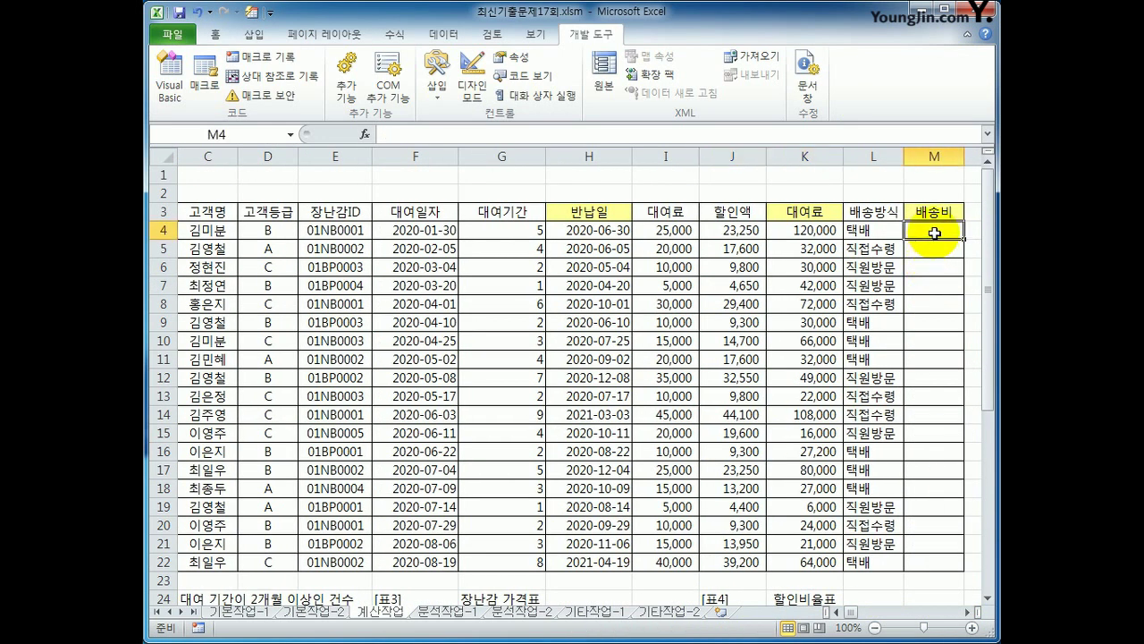
{"action": "left_click", "coordinate": [365, 134]}
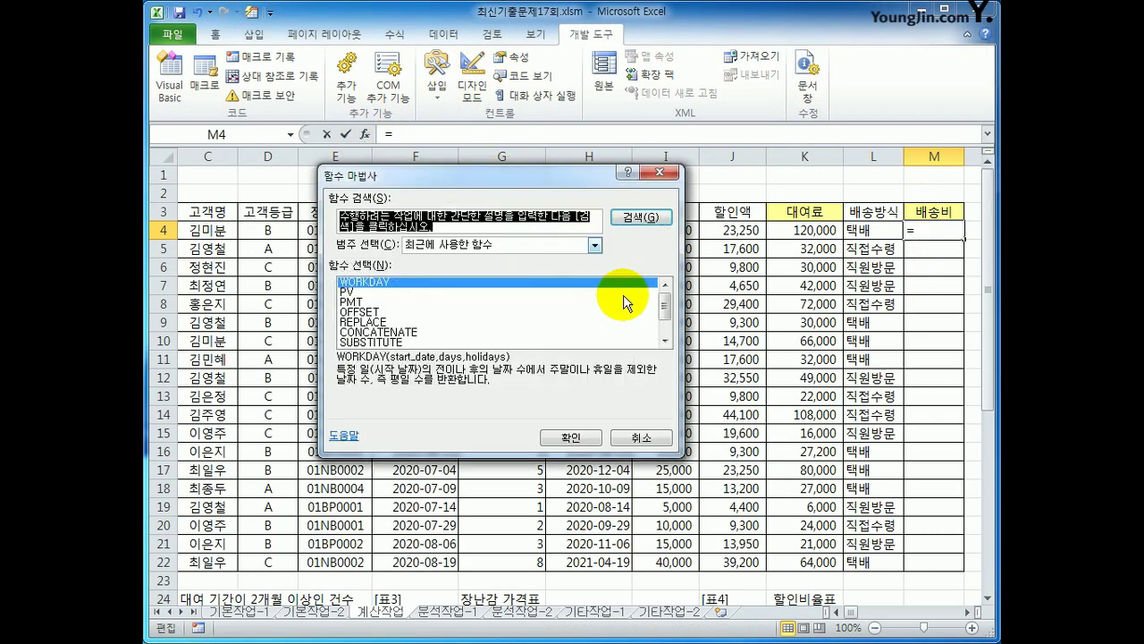
{"action": "left_click", "coordinate": [537, 246]}
{"action": "left_click", "coordinate": [511, 372]}
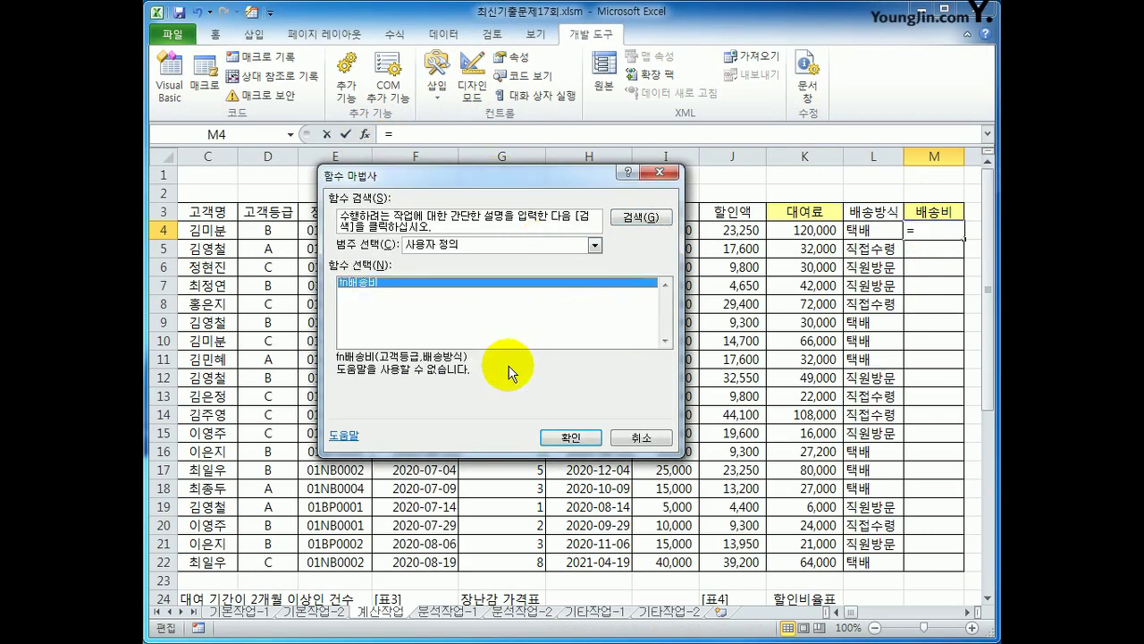
{"action": "left_click", "coordinate": [572, 438]}
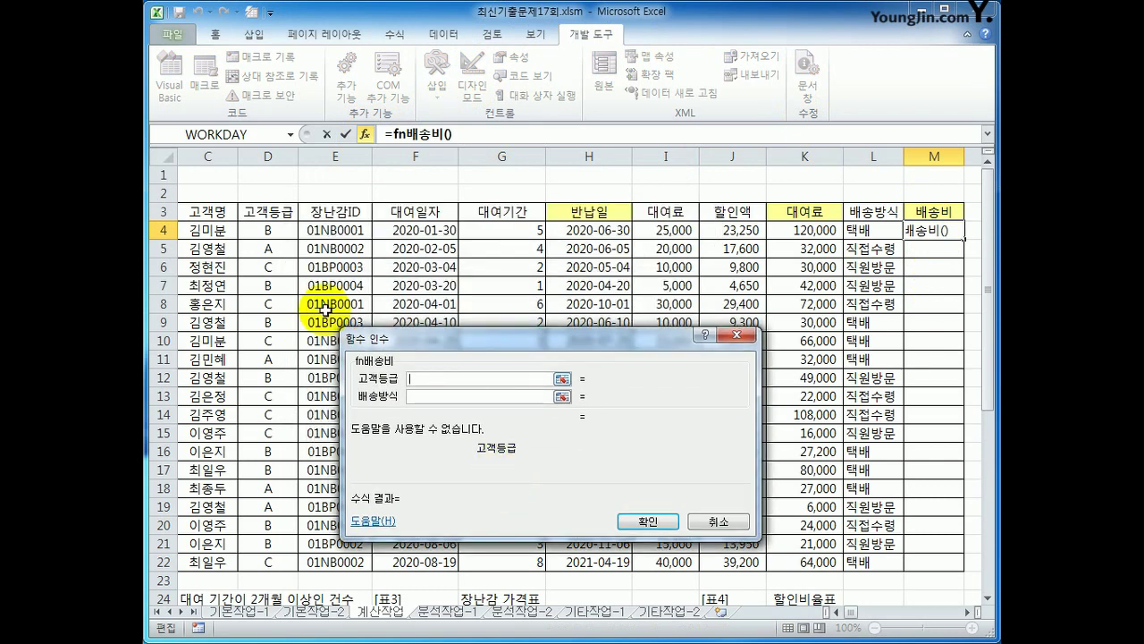
- Set 고객등급 to D4 and 배송방식 to L4 for fn배송비, then fill the formula down to M22 and check row 4's inputs
{"action": "left_click", "coordinate": [268, 231]}
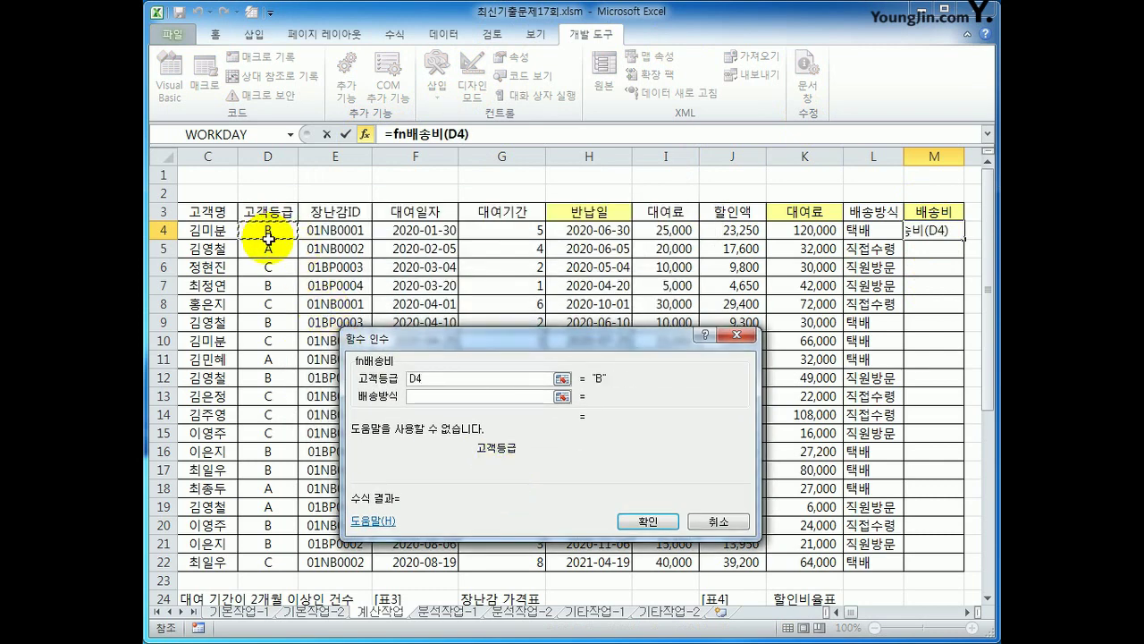
{"action": "left_click", "coordinate": [447, 396]}
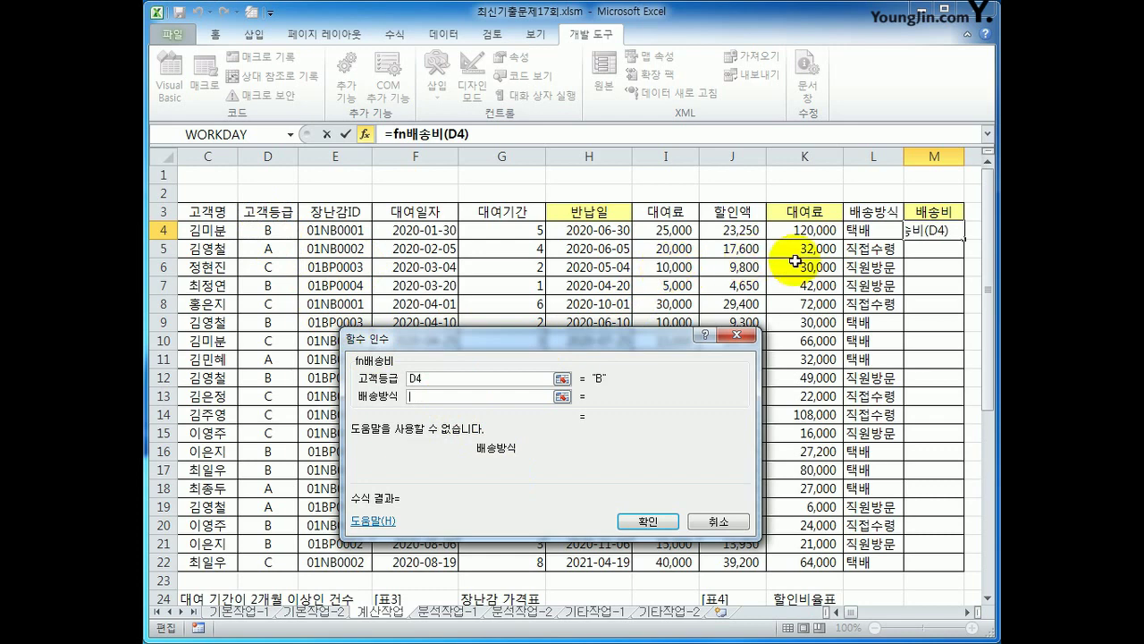
{"action": "left_click", "coordinate": [875, 235]}
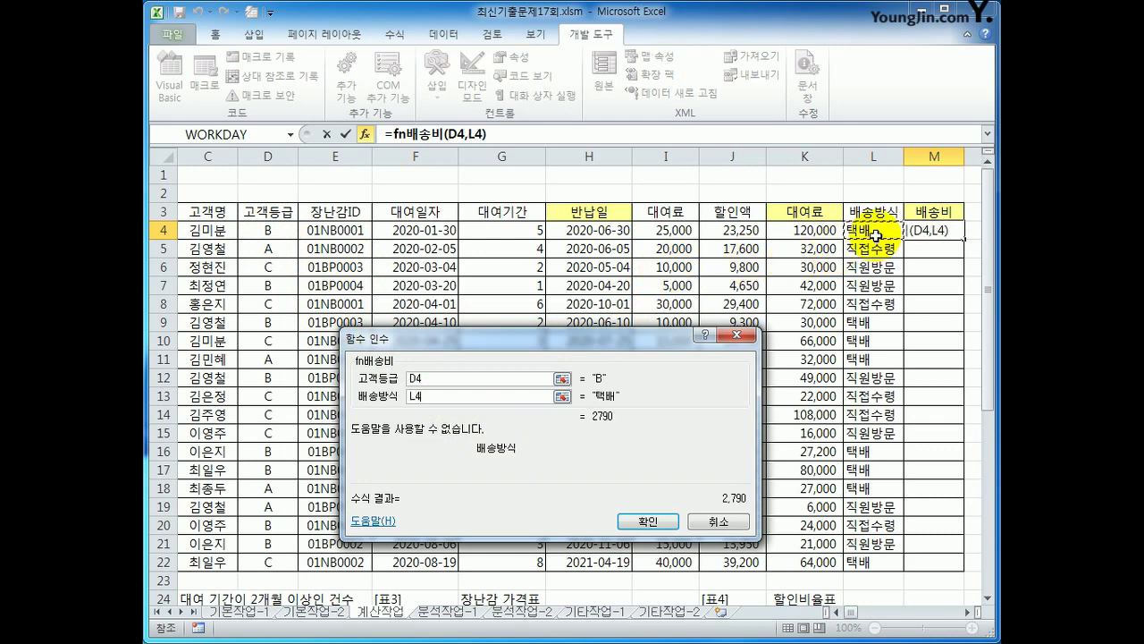
{"action": "left_click", "coordinate": [664, 523]}
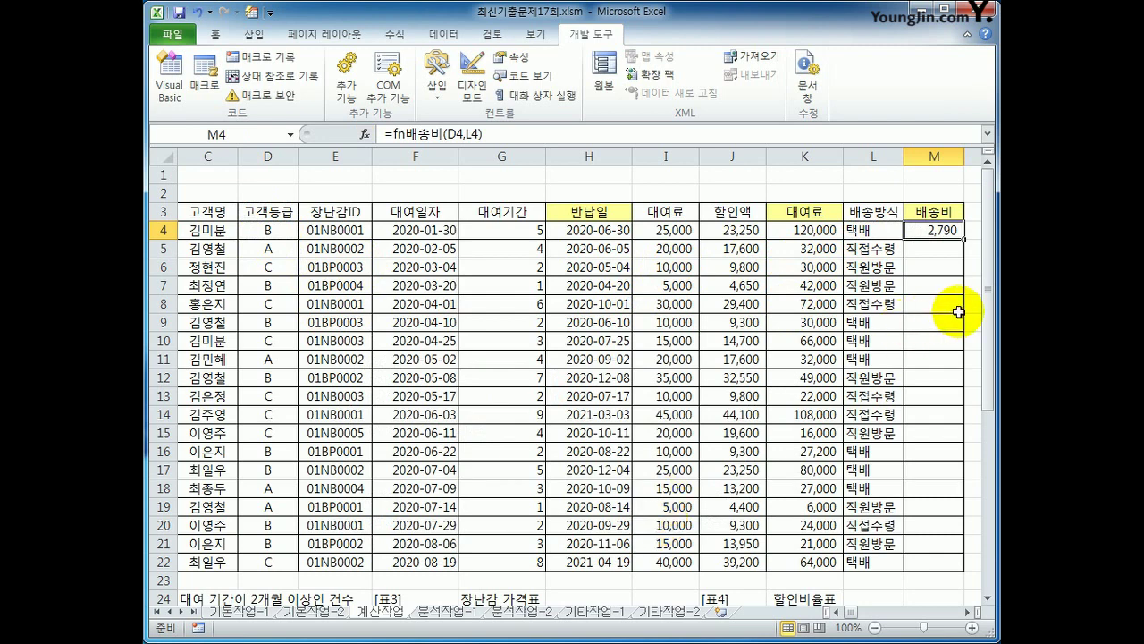
{"action": "double_click", "coordinate": [964, 239]}
{"action": "left_click", "coordinate": [871, 232]}
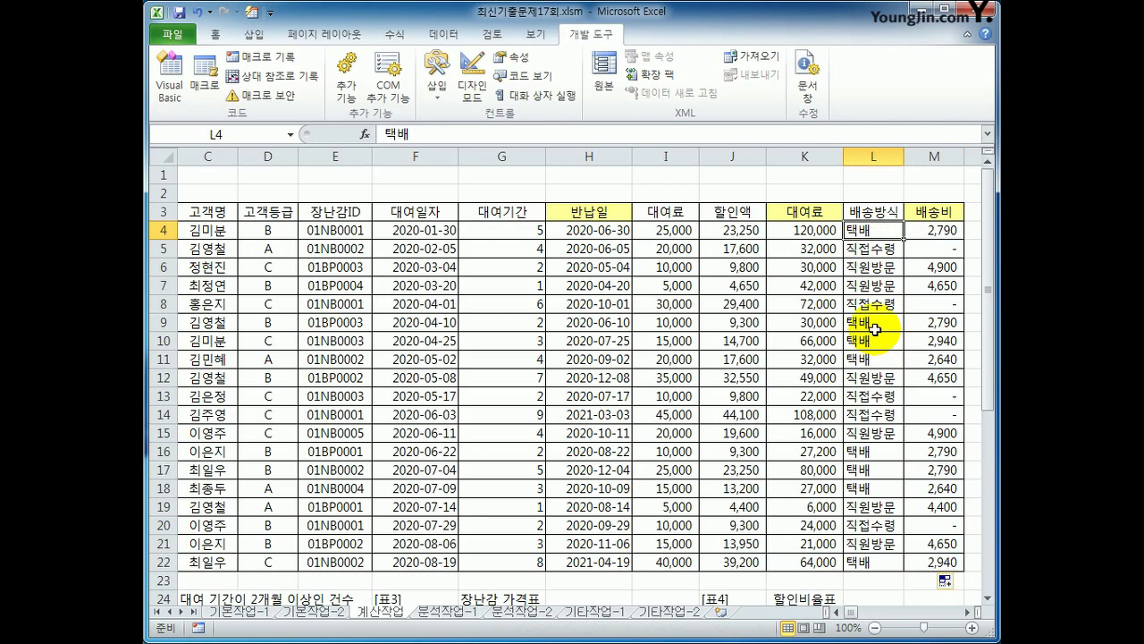
{"action": "left_click", "coordinate": [270, 231]}
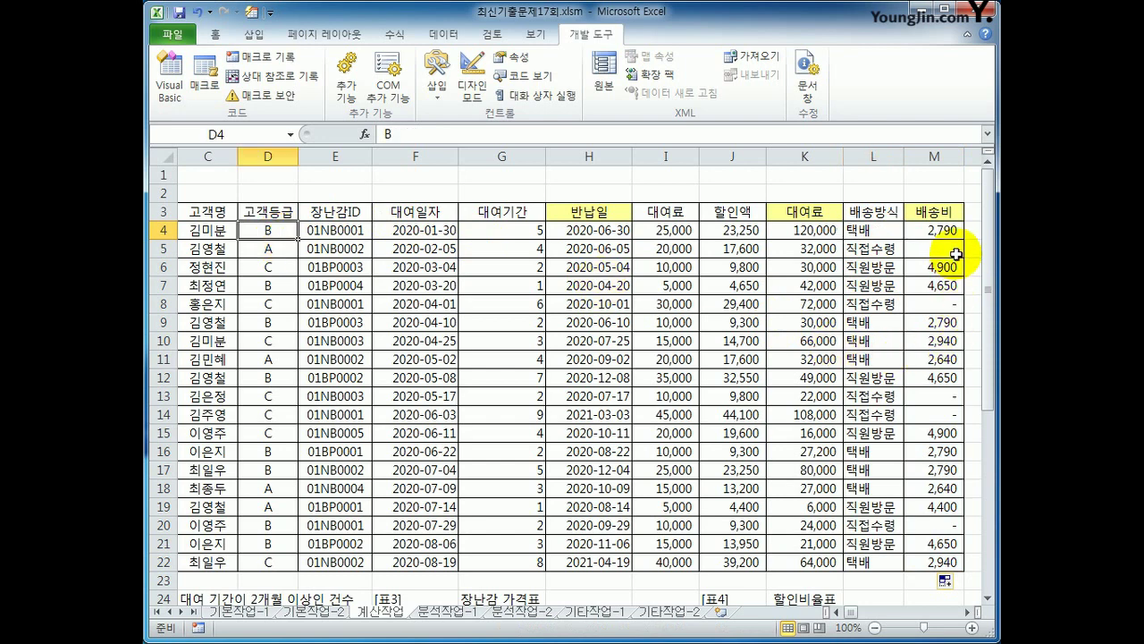
- Begin the 건수 formula for 택배 in cell C26 of 표2 with an IF nested in SUM: =sum(if(
{"action": "scroll", "coordinate": [873, 365], "scroll_direction": "down", "scroll_amount": 3}
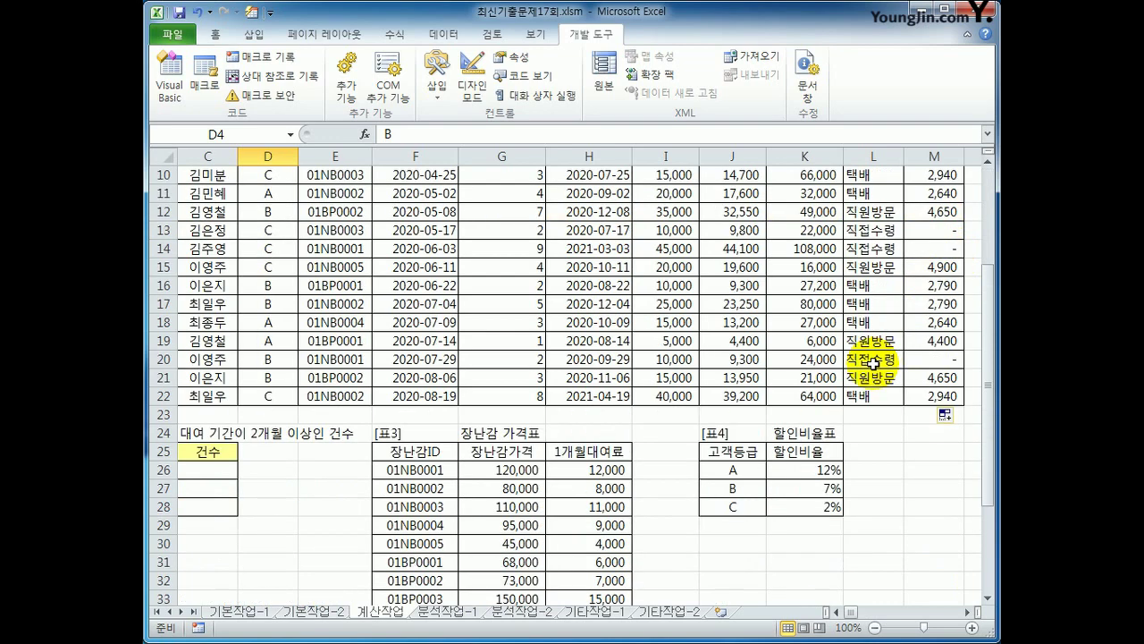
{"action": "left_click", "coordinate": [838, 612]}
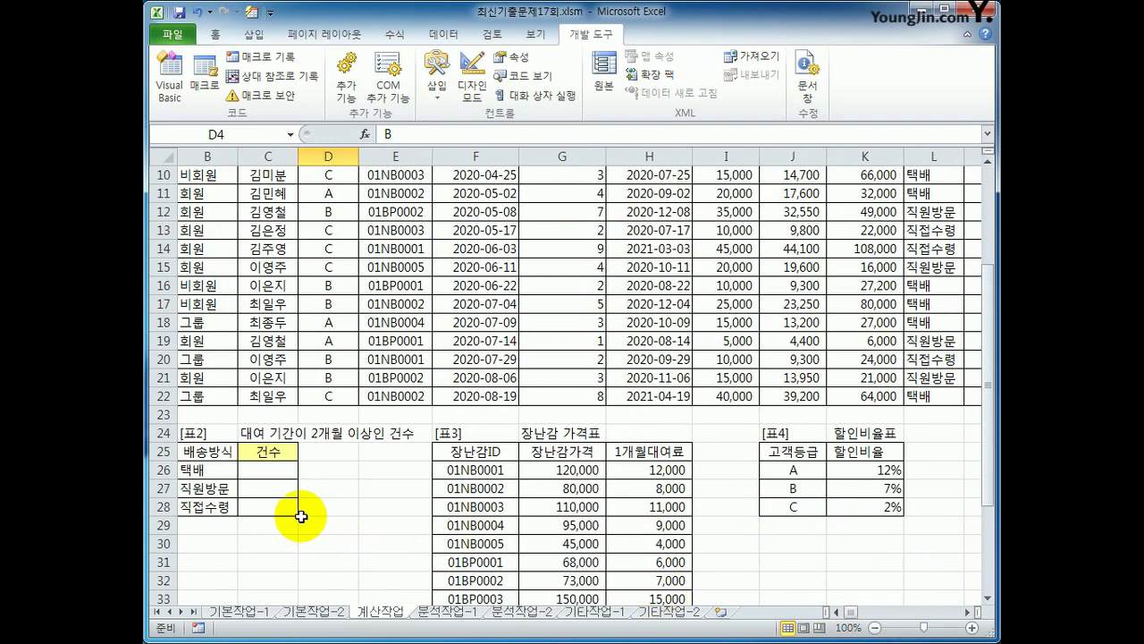
{"action": "left_click", "coordinate": [279, 474]}
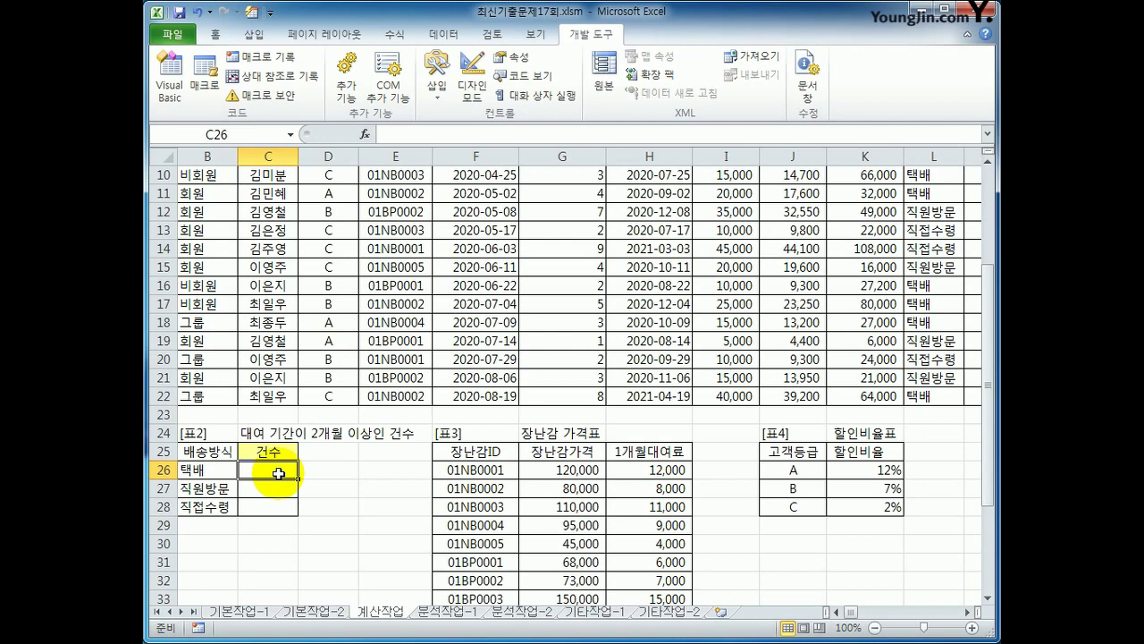
{"action": "type", "text": "="}
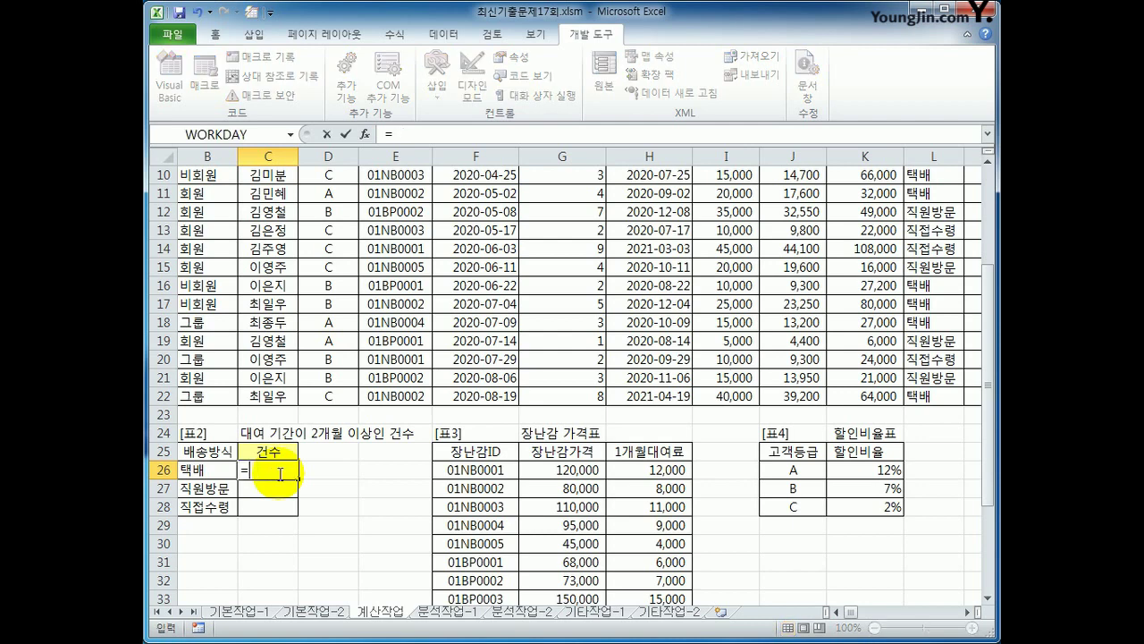
{"action": "type", "text": "sum("}
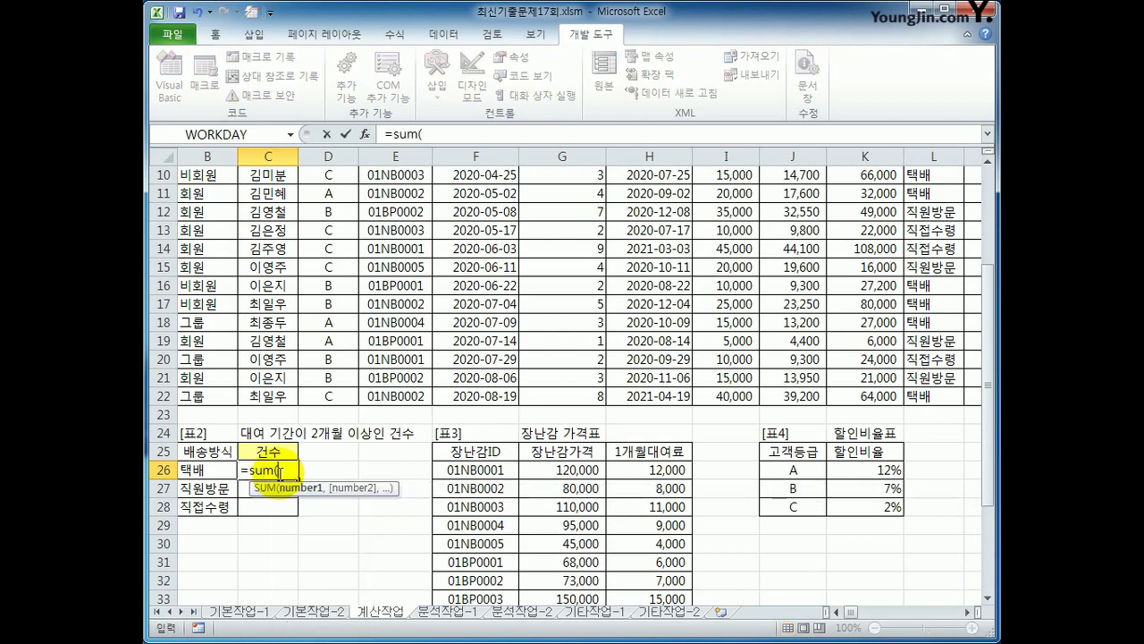
{"action": "type", "text": "if("}
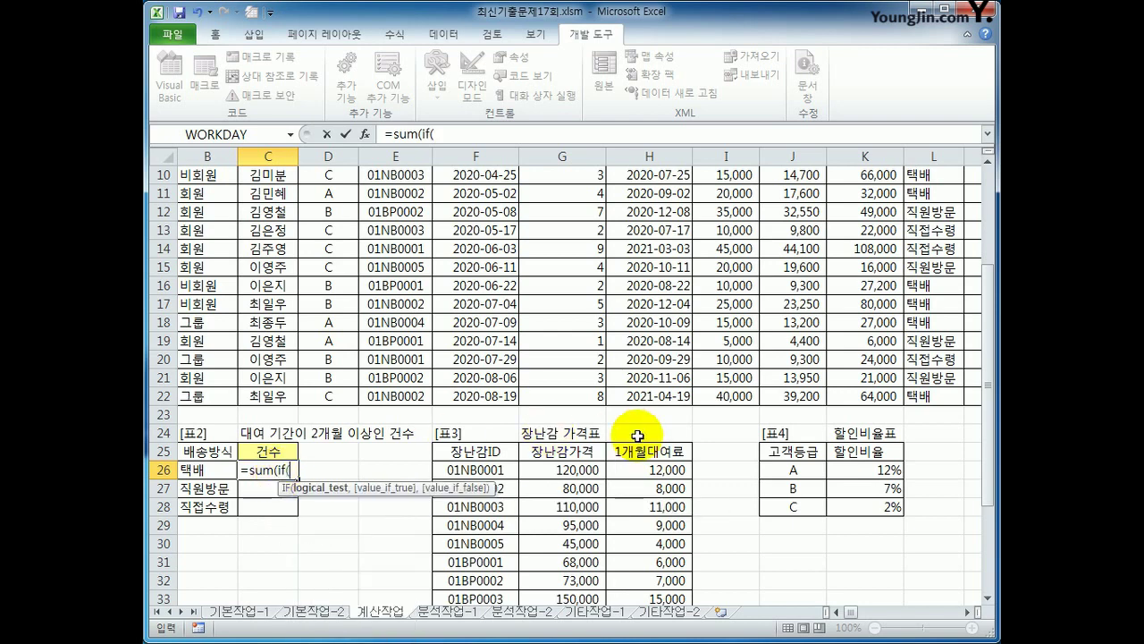
- Add the delivery-method condition ($L$4:$L$22=B26) in its own parentheses to the IF in C26, followed by a multiplication sign and an opening parenthesis
{"action": "scroll", "coordinate": [636, 434], "scroll_direction": "up", "scroll_amount": 3}
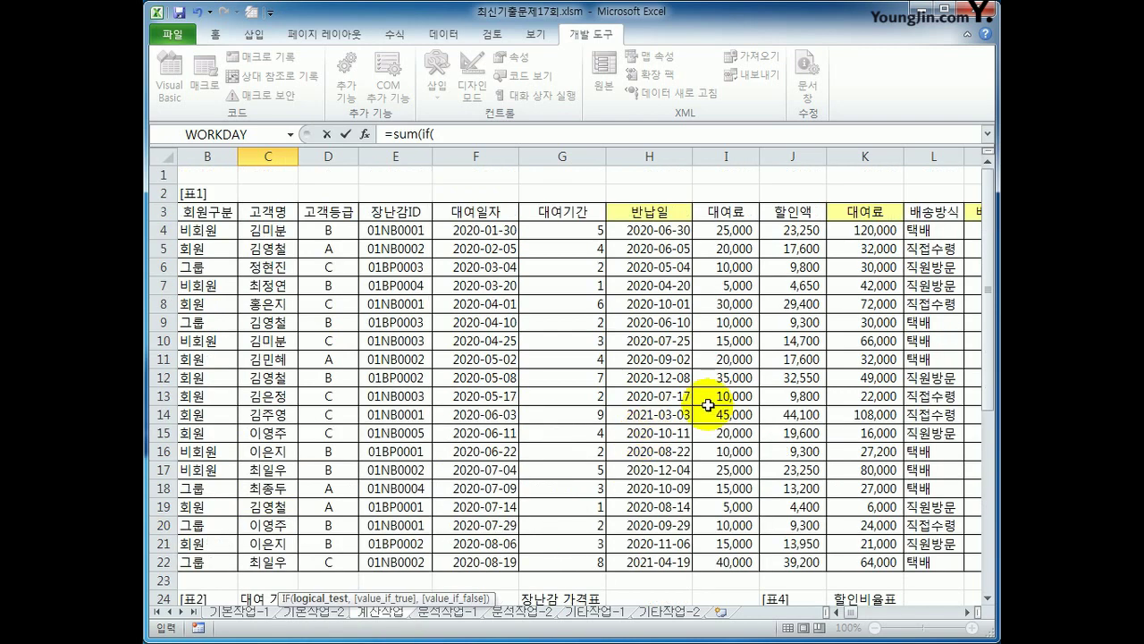
{"action": "left_click", "coordinate": [925, 229]}
{"action": "left_click_drag", "start_coordinate": [924, 229], "coordinate": [940, 561]}
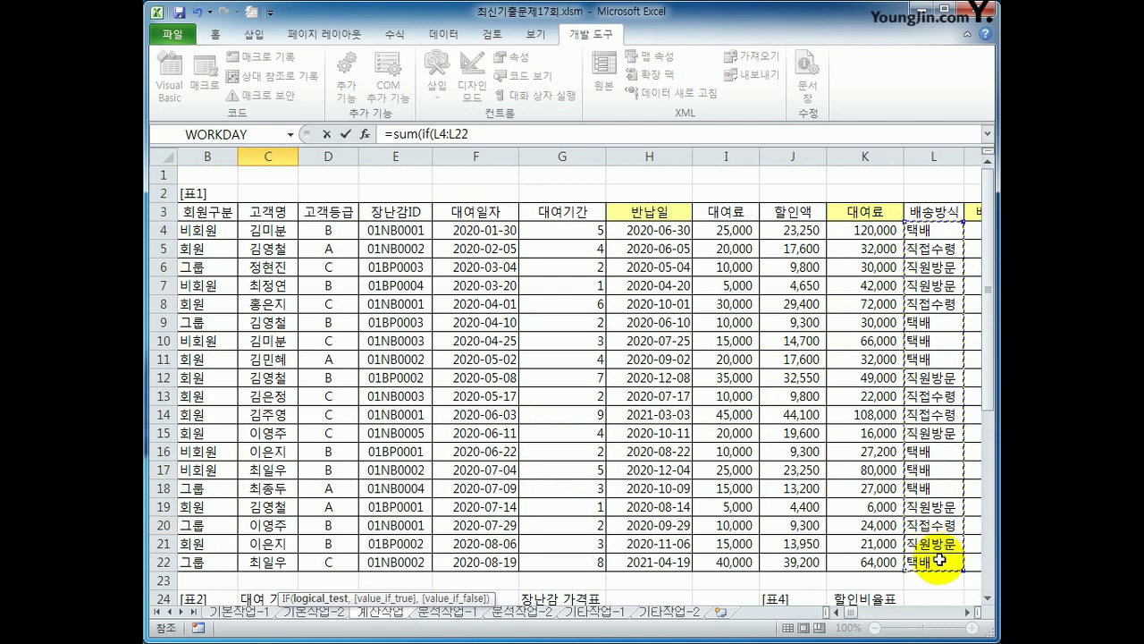
{"action": "key", "text": "F4"}
{"action": "type", "text": "="}
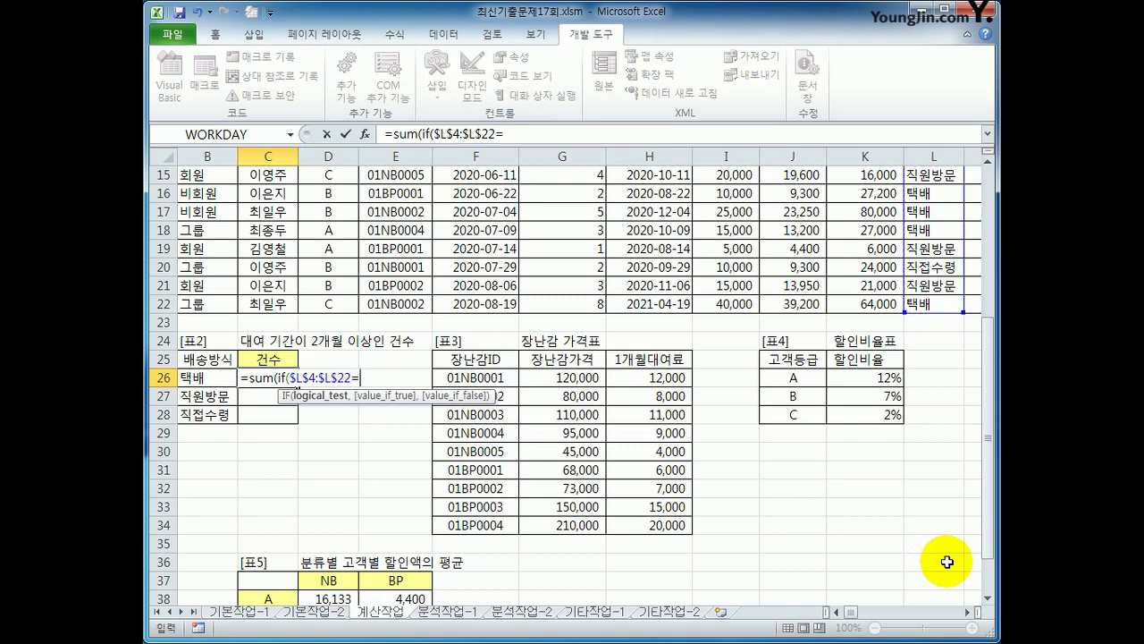
{"action": "key", "text": "Left"}
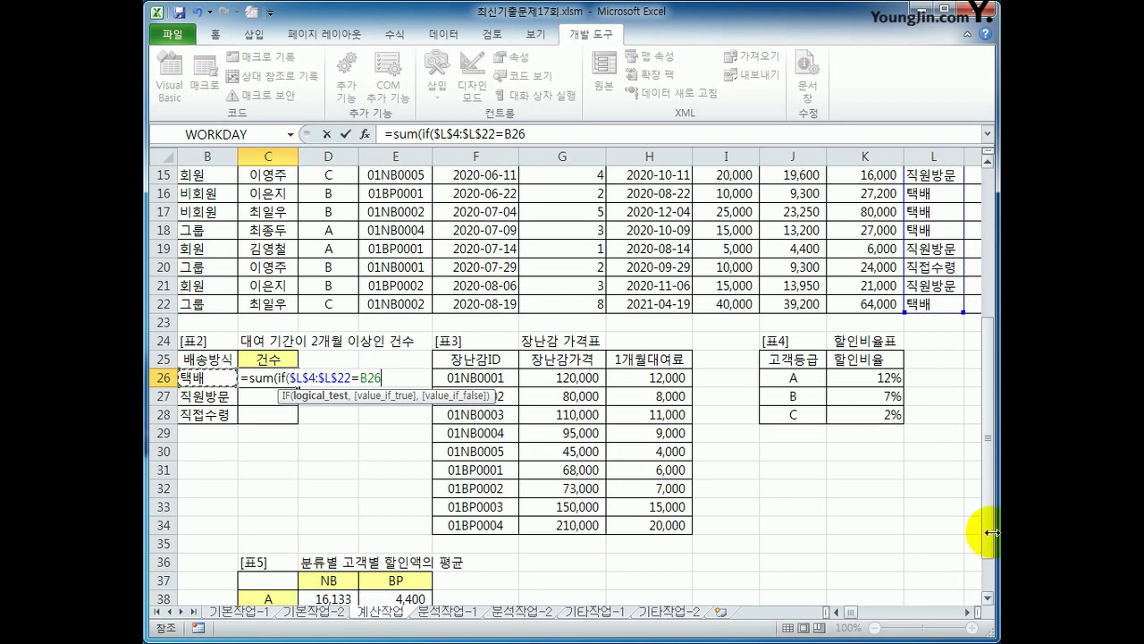
{"action": "left_click", "coordinate": [433, 134]}
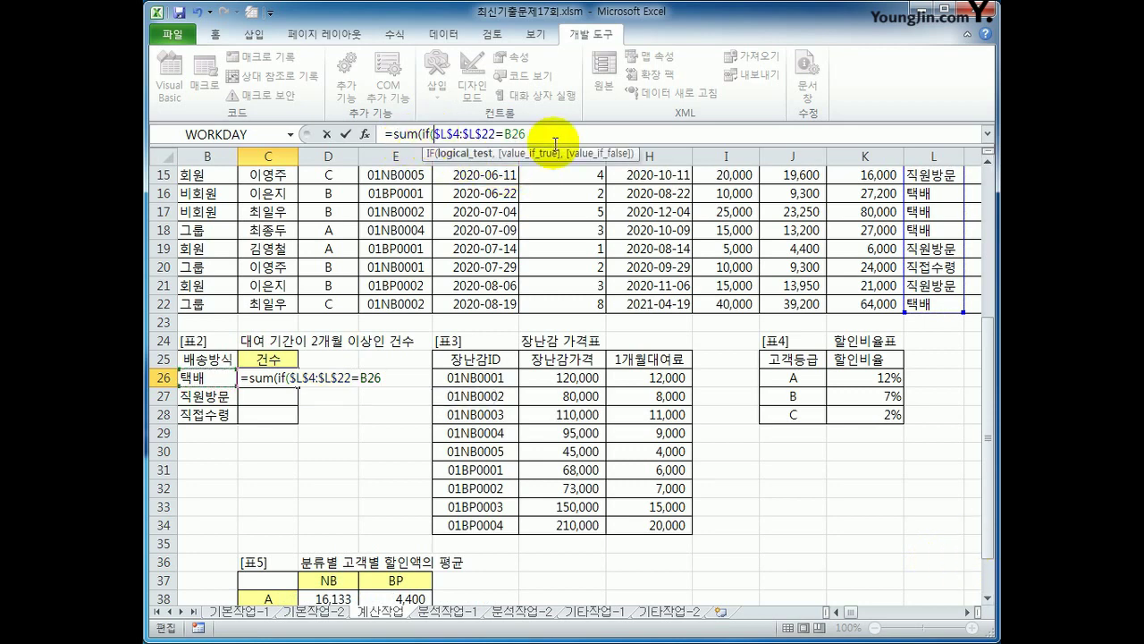
{"action": "type", "text": "("}
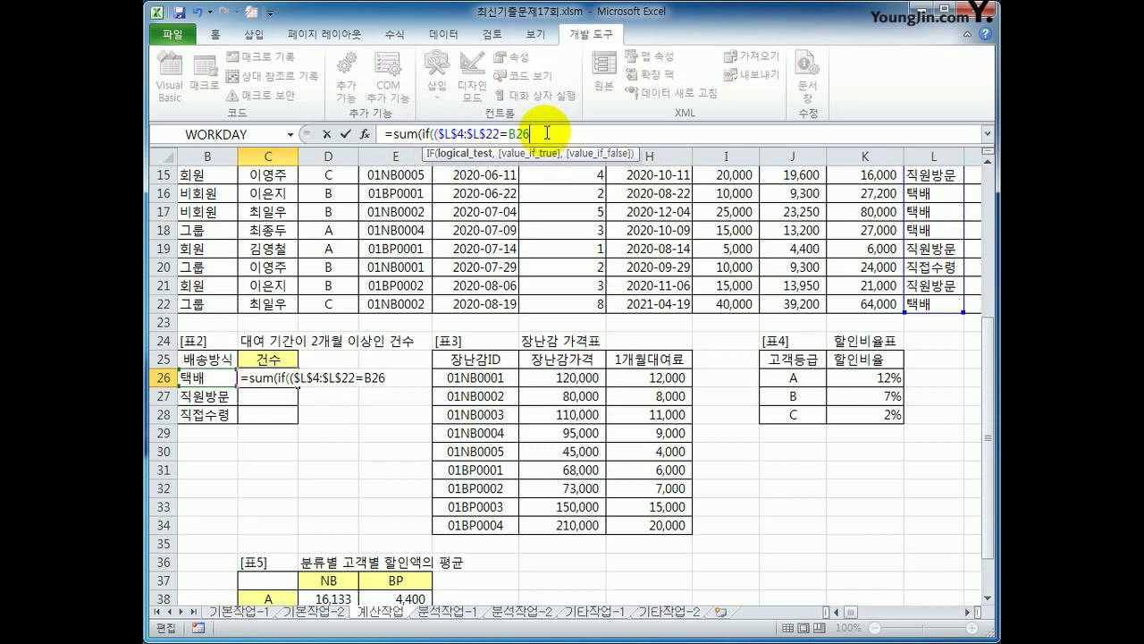
{"action": "type", "text": ")*("}
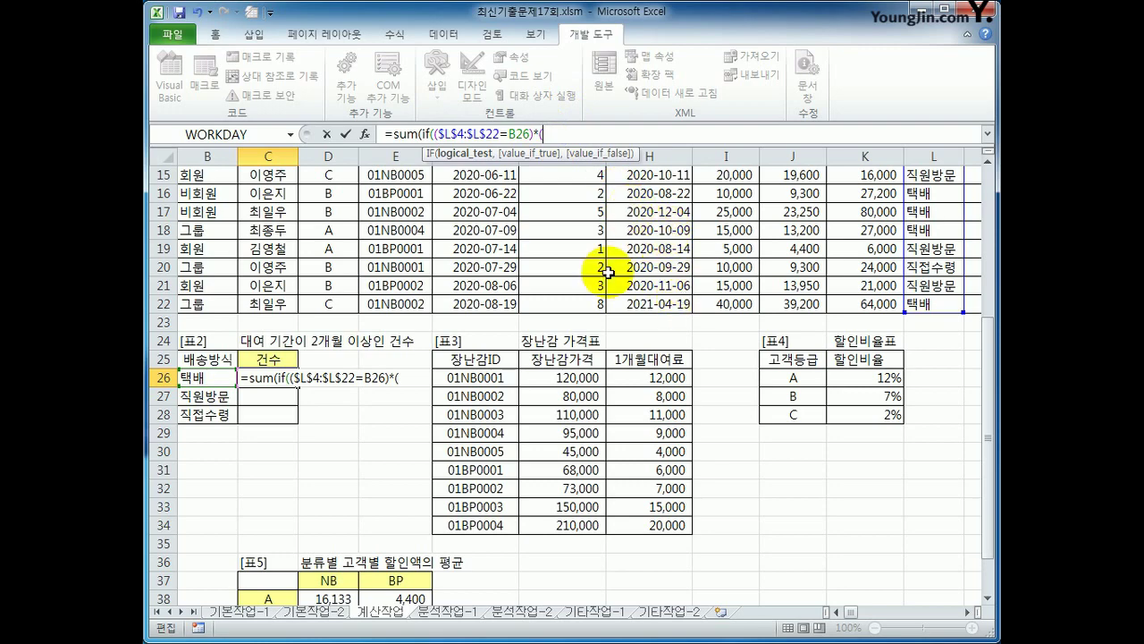
- Complete the second IF condition as ($G$4:$G$22>=2), using the 대여기간 column, and end the logical test with a comma
{"action": "left_click_drag", "start_coordinate": [990, 472], "coordinate": [991, 320]}
{"action": "left_click_drag", "start_coordinate": [569, 238], "coordinate": [611, 545]}
{"action": "key", "text": "F4"}
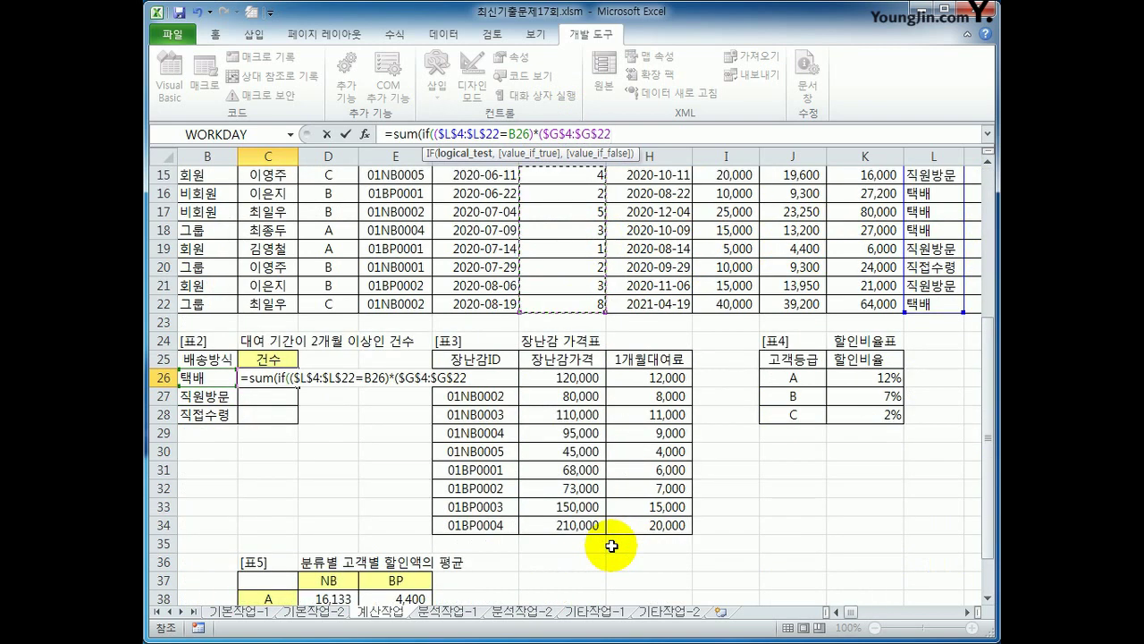
{"action": "type", "text": ">=2),"}
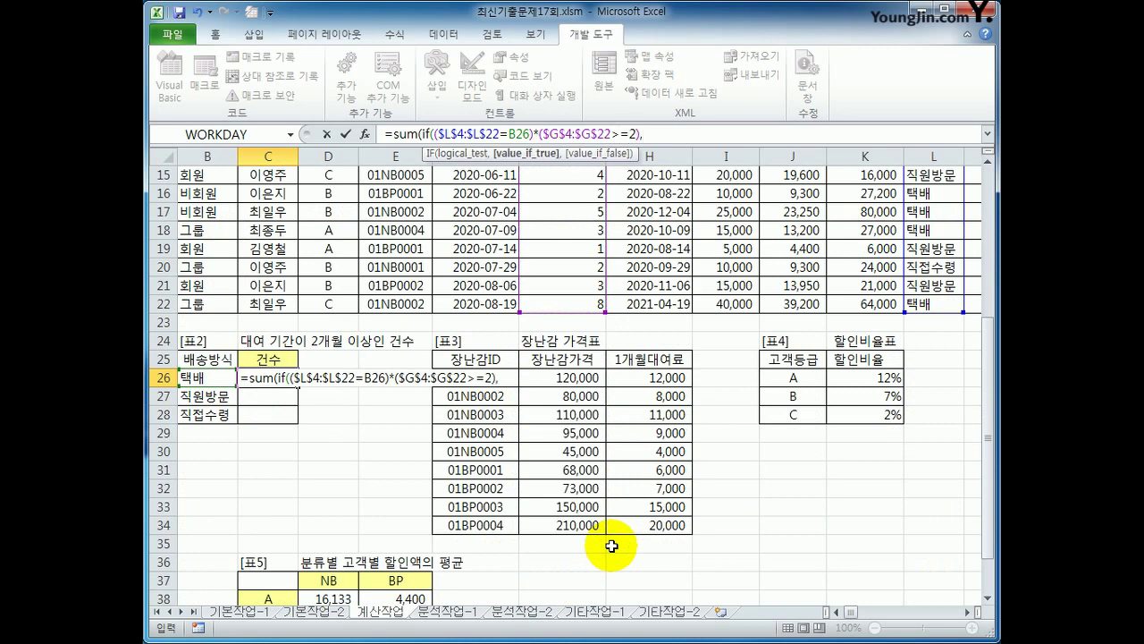
- Finish the formula with 1,0)), enter it as an array formula in C26, and fill it down to C28
{"action": "type", "text": "1,0"}
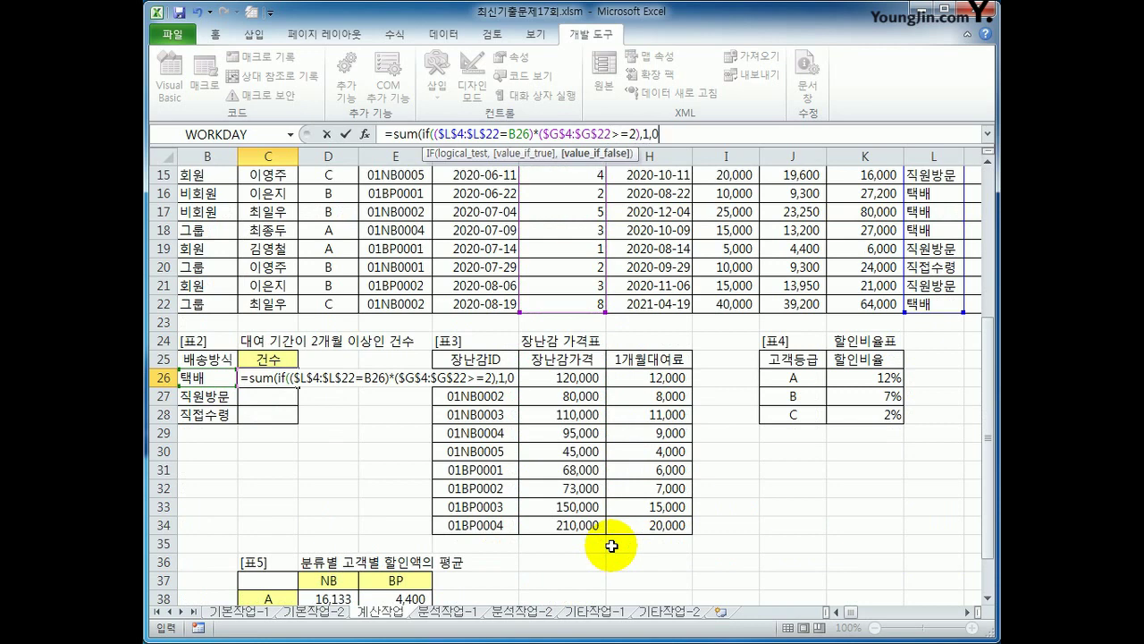
{"action": "type", "text": ")"}
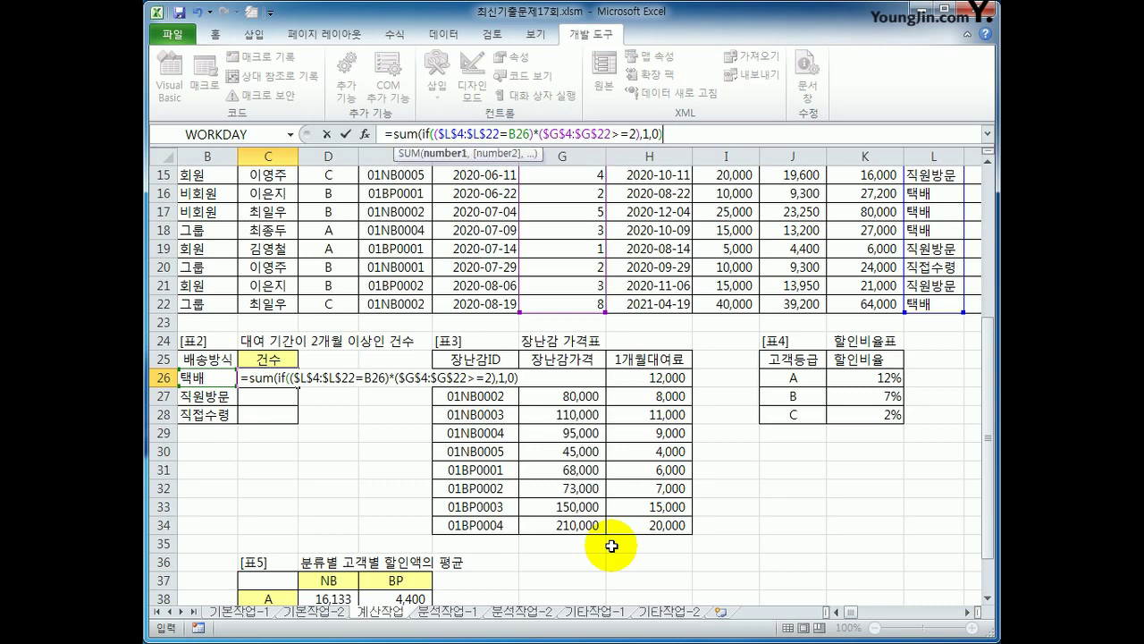
{"action": "type", "text": ")"}
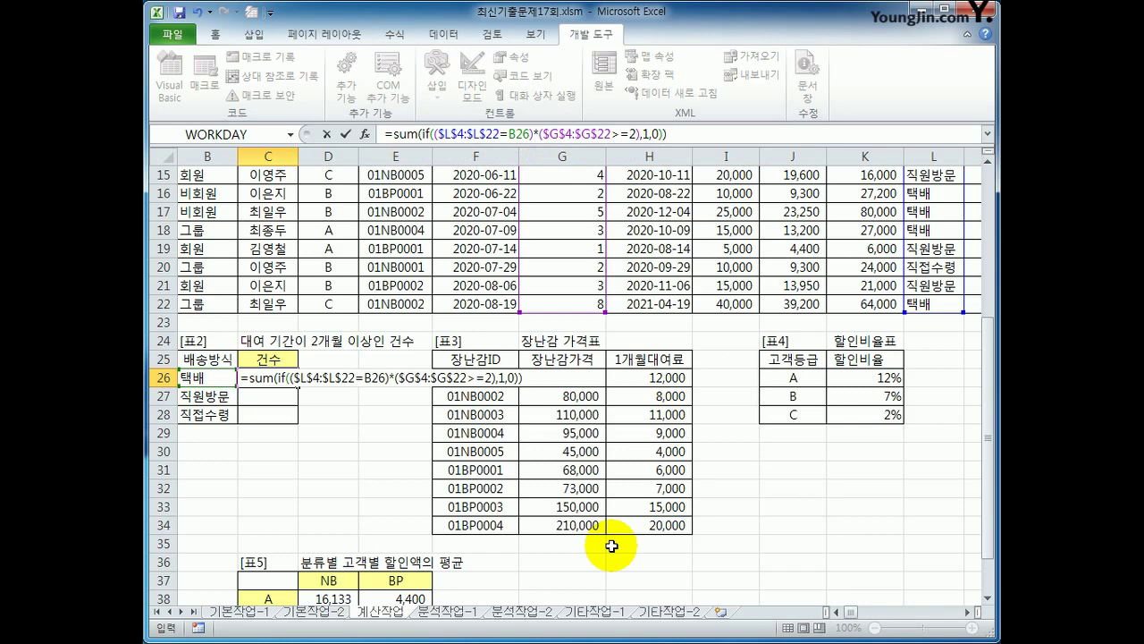
{"action": "key", "text": "ctrl+shift+Return"}
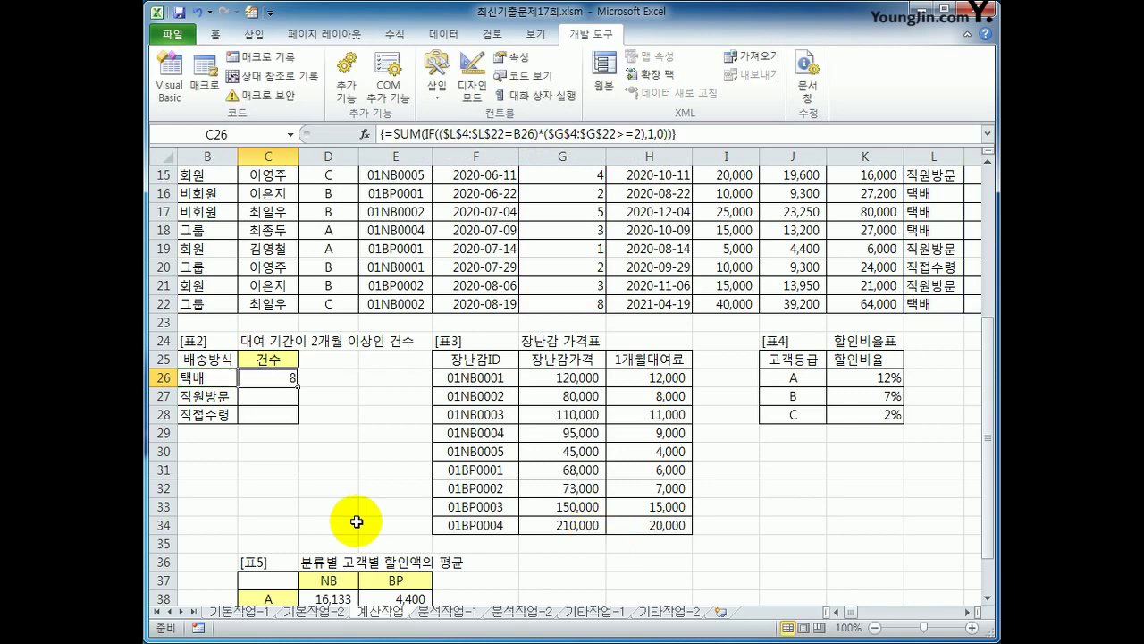
{"action": "left_click_drag", "start_coordinate": [298, 386], "coordinate": [288, 417]}
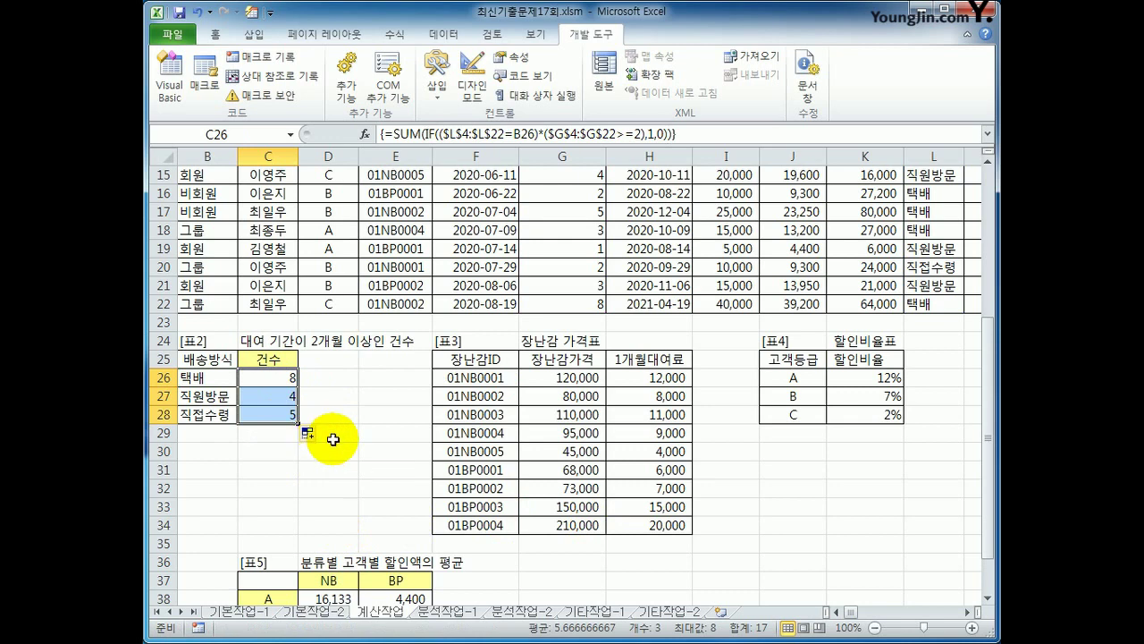
- On sheet 분석작업-1, create a pivot table from $A$1:$J$35, placed in the existing worksheet at cell L4
{"action": "left_click", "coordinate": [441, 613]}
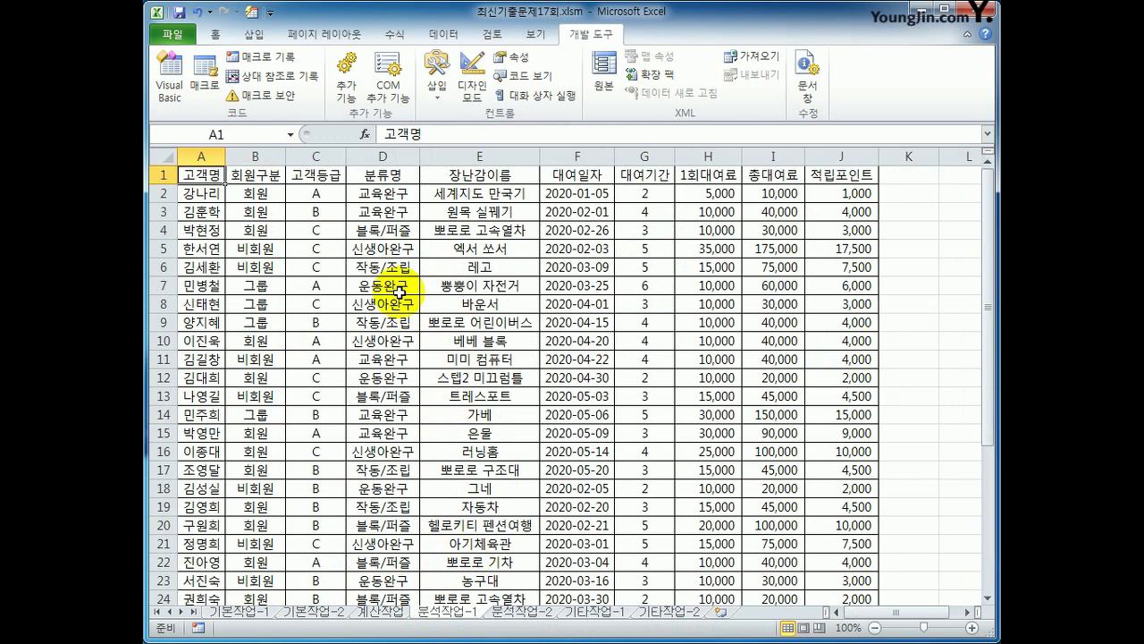
{"action": "left_click", "coordinate": [254, 34]}
{"action": "left_click", "coordinate": [179, 70]}
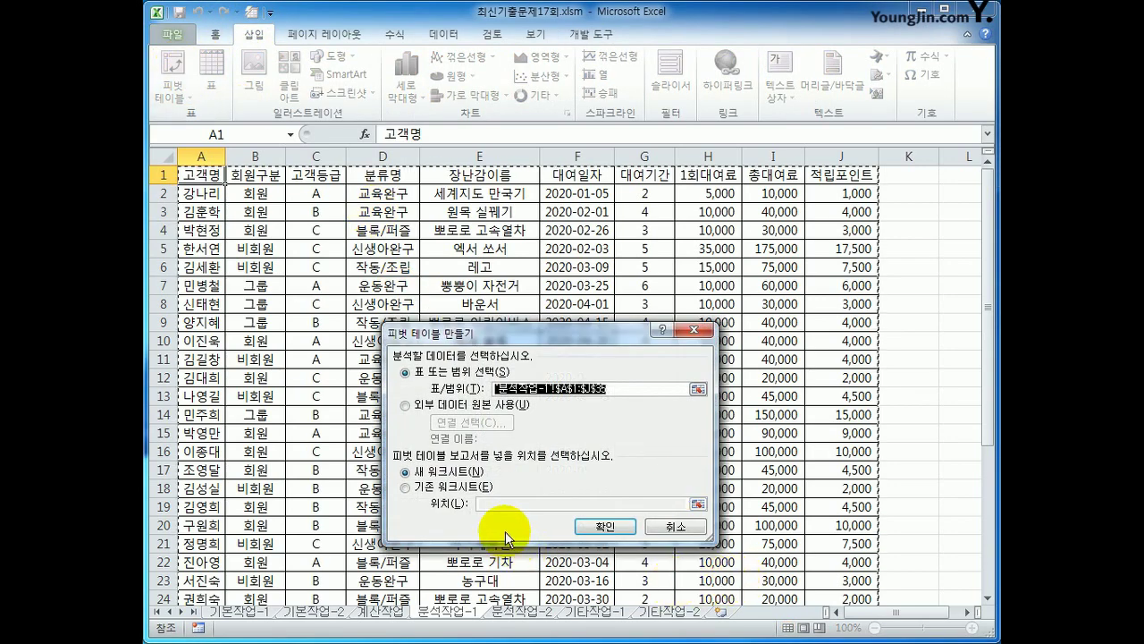
{"action": "left_click", "coordinate": [474, 487]}
{"action": "left_click", "coordinate": [500, 506]}
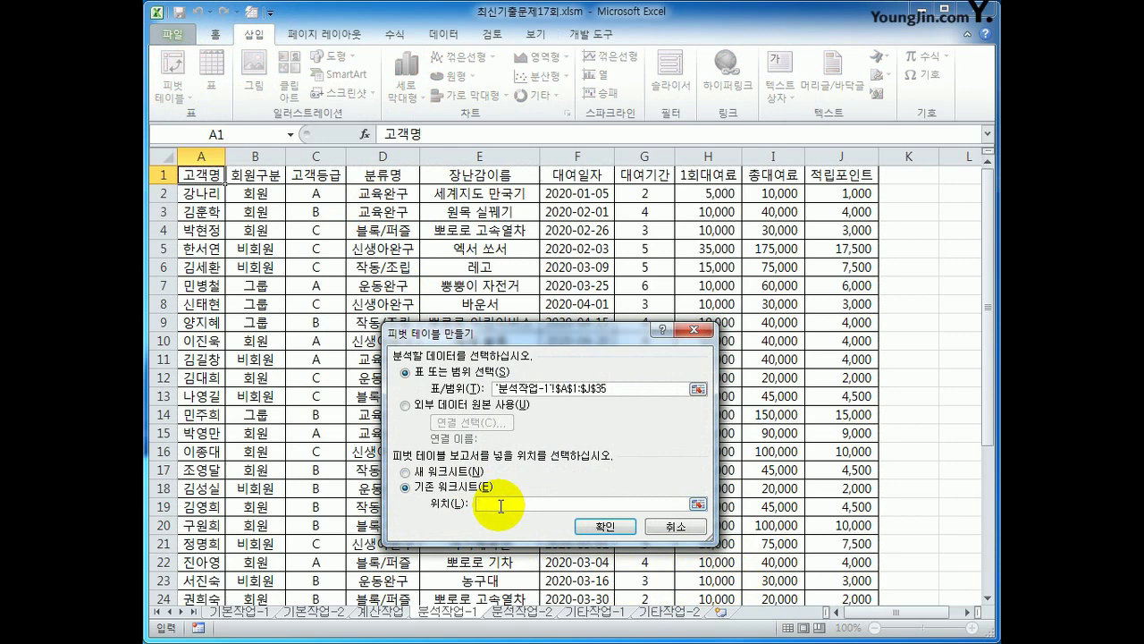
{"action": "left_click", "coordinate": [954, 230]}
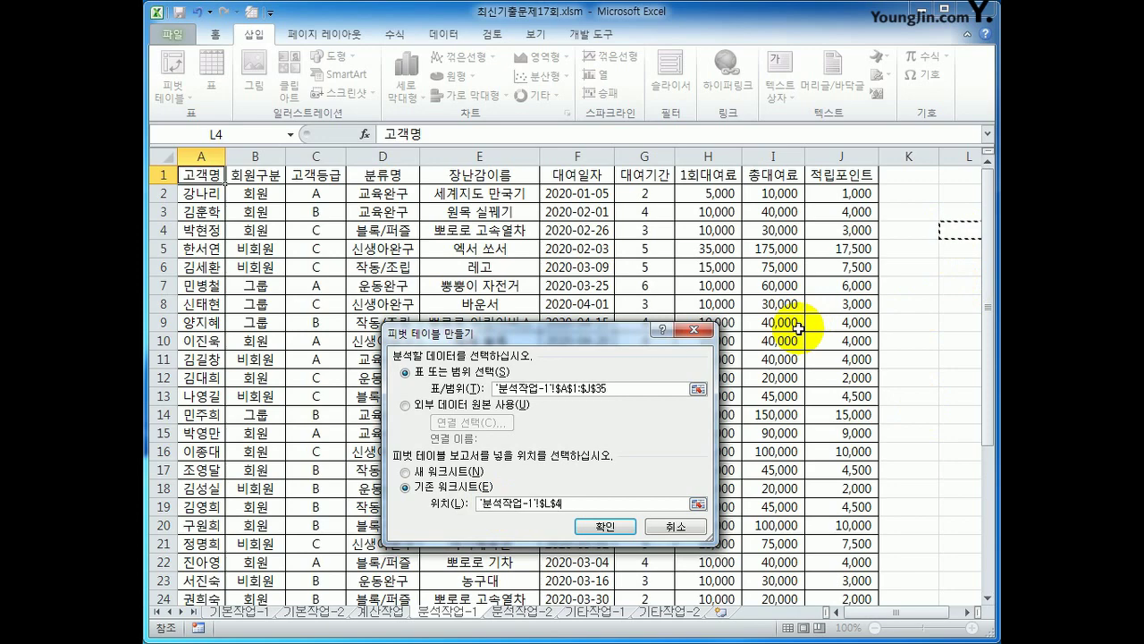
{"action": "left_click", "coordinate": [606, 526]}
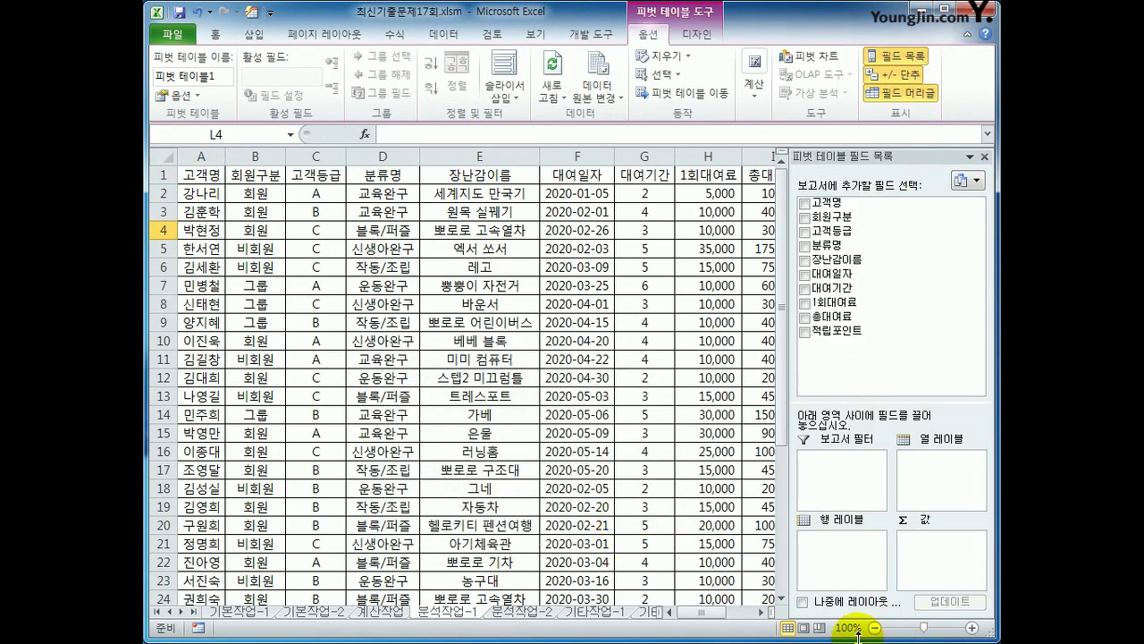
- Lay out the pivot table with 회원구분 as report filter, 대여일자 as rows, 분류명 as columns and 총대여료 as values
{"action": "left_click", "coordinate": [761, 611]}
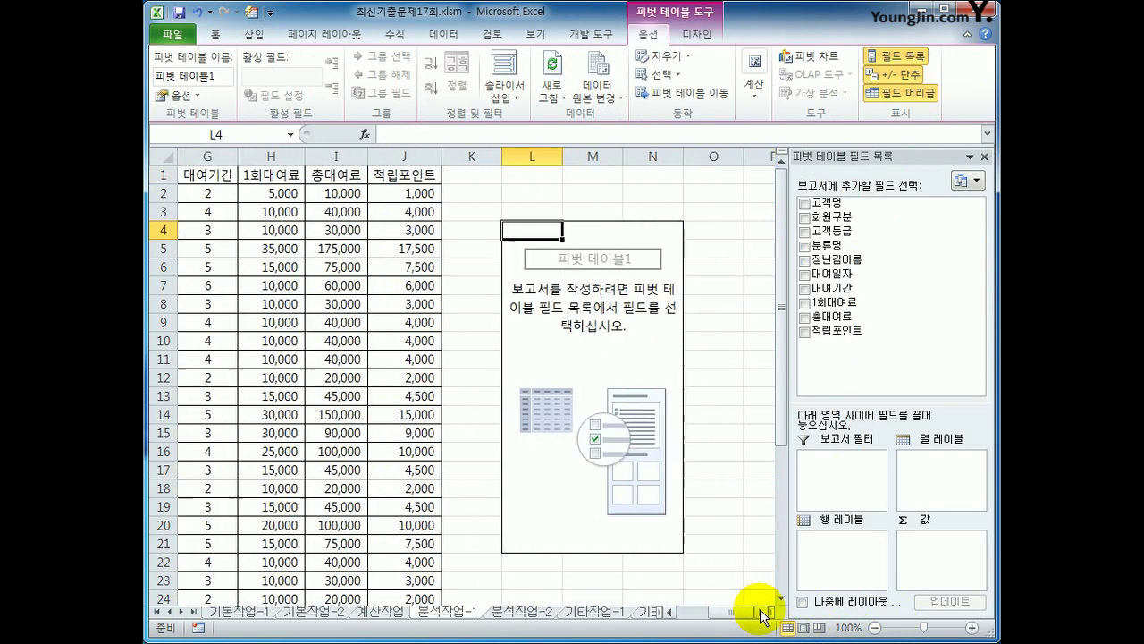
{"action": "left_click", "coordinate": [761, 611]}
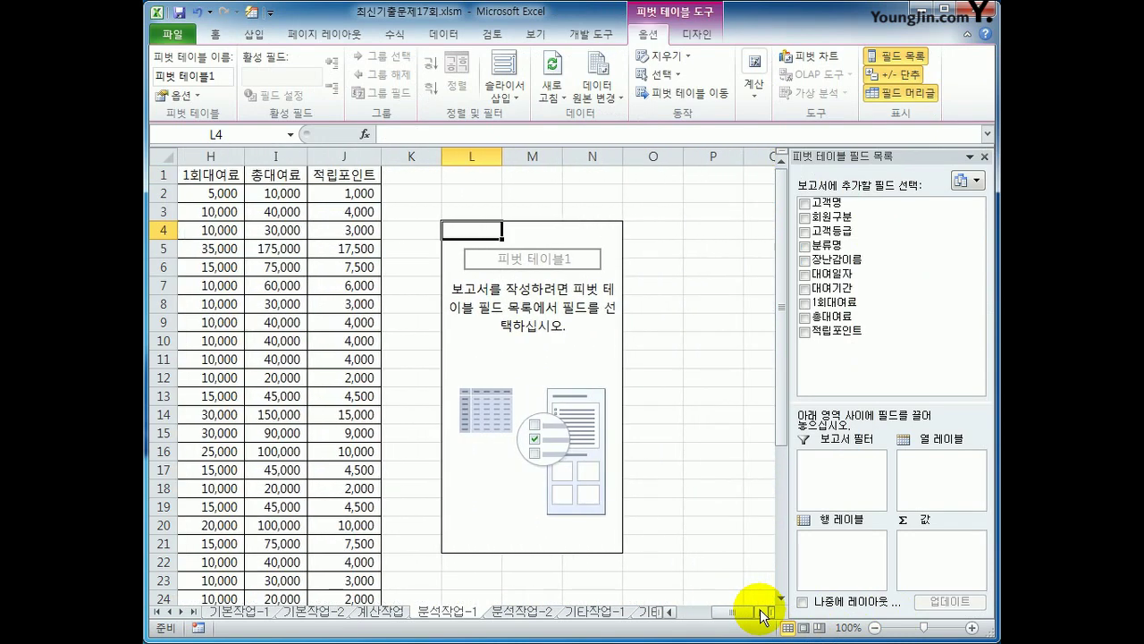
{"action": "left_click_drag", "start_coordinate": [894, 219], "coordinate": [844, 461]}
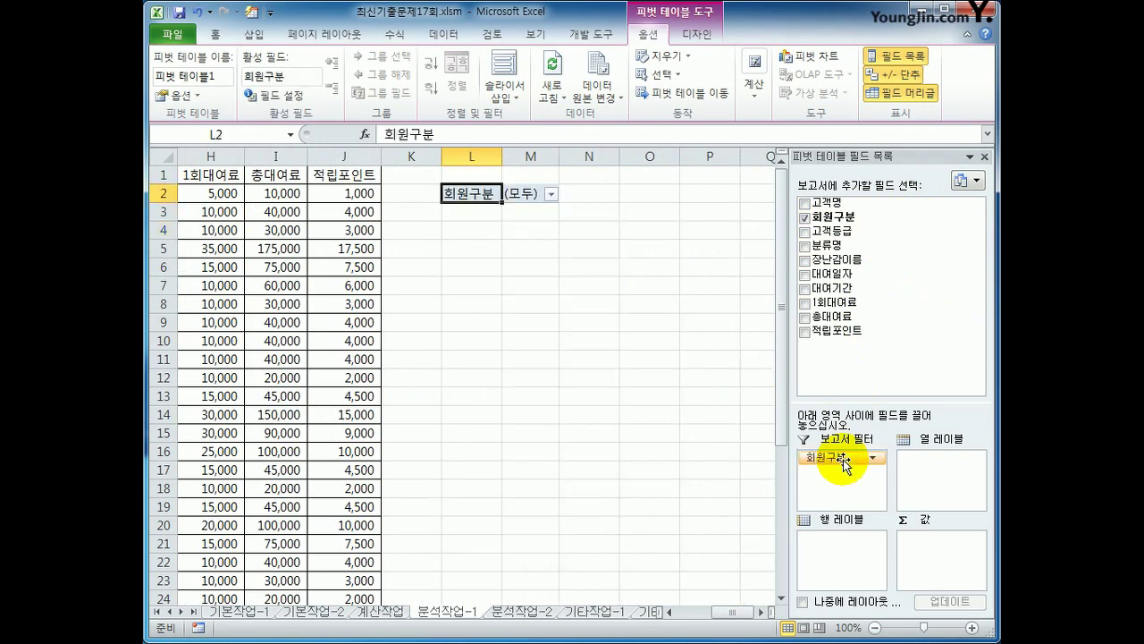
{"action": "left_click_drag", "start_coordinate": [885, 273], "coordinate": [837, 572]}
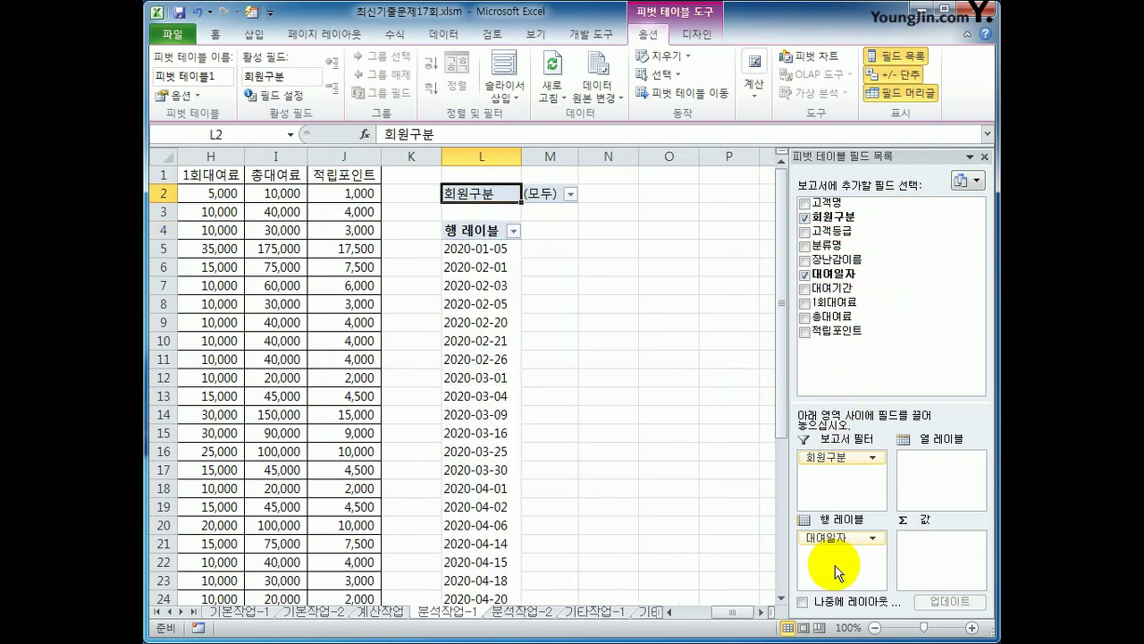
{"action": "left_click_drag", "start_coordinate": [817, 250], "coordinate": [932, 476]}
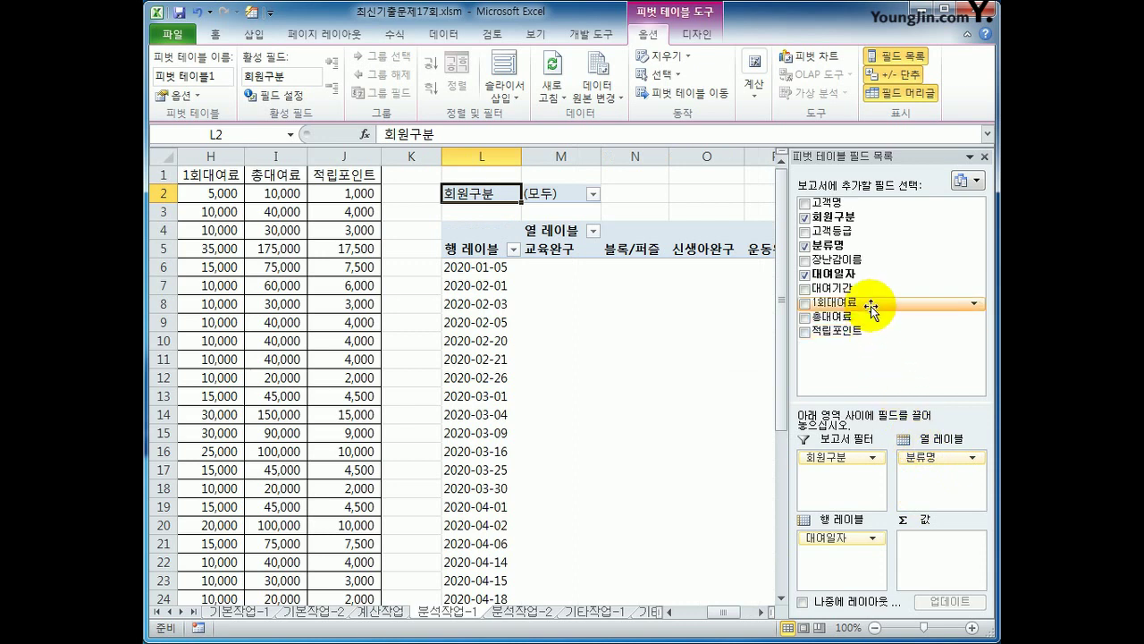
{"action": "left_click_drag", "start_coordinate": [869, 318], "coordinate": [936, 547]}
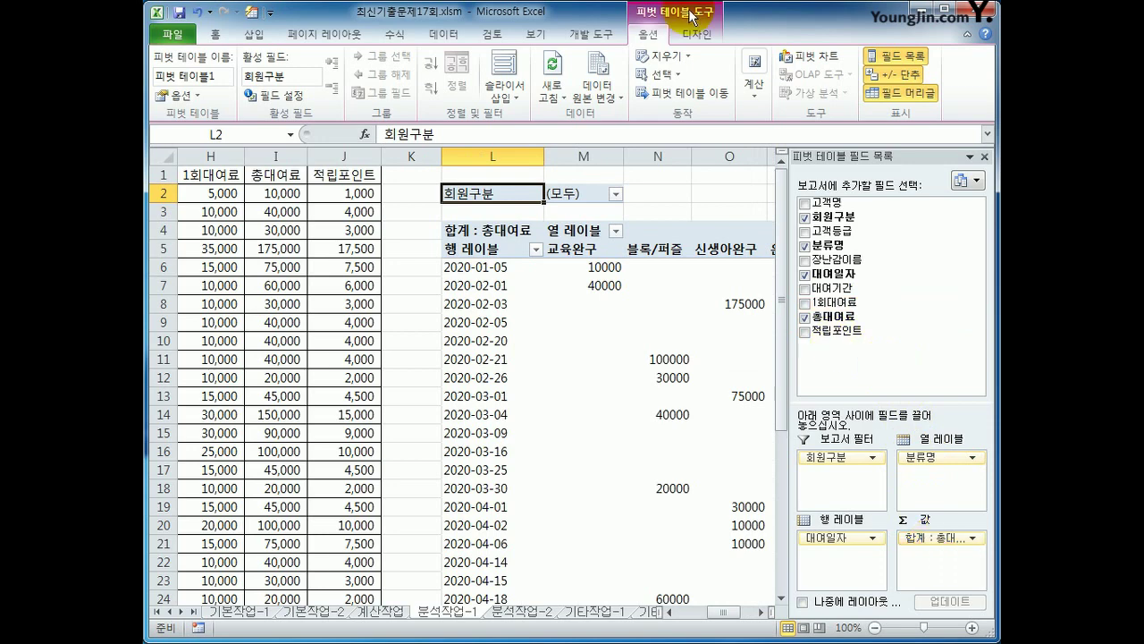
- Change the pivot table's report layout to outline form (개요 형식으로 표시)
{"action": "left_click", "coordinate": [693, 33]}
{"action": "left_click", "coordinate": [257, 86]}
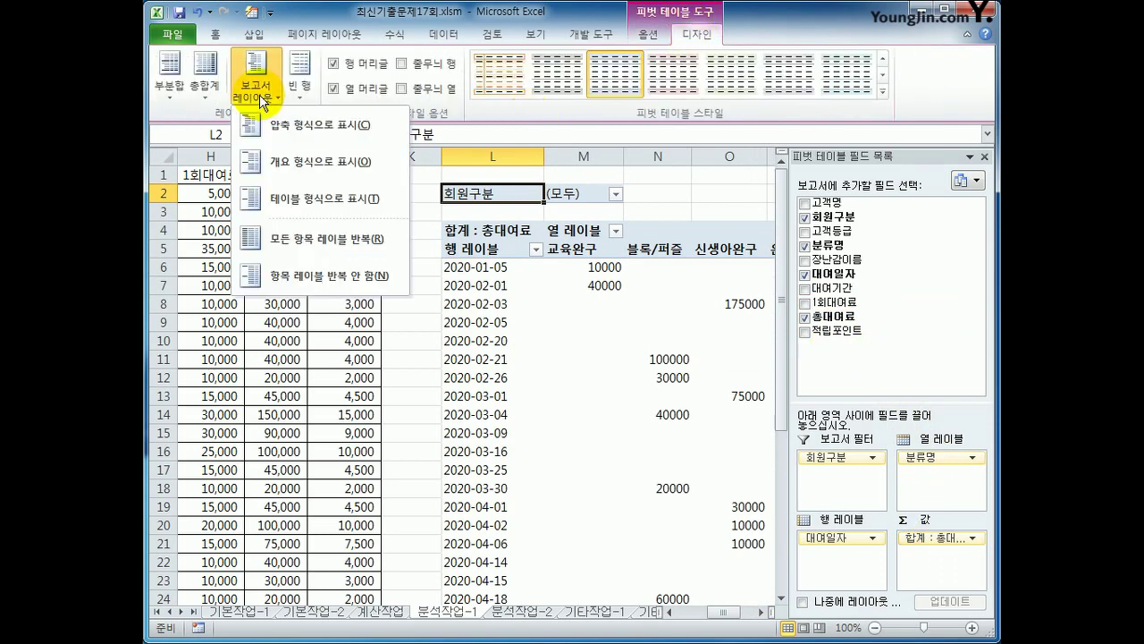
{"action": "left_click", "coordinate": [304, 167]}
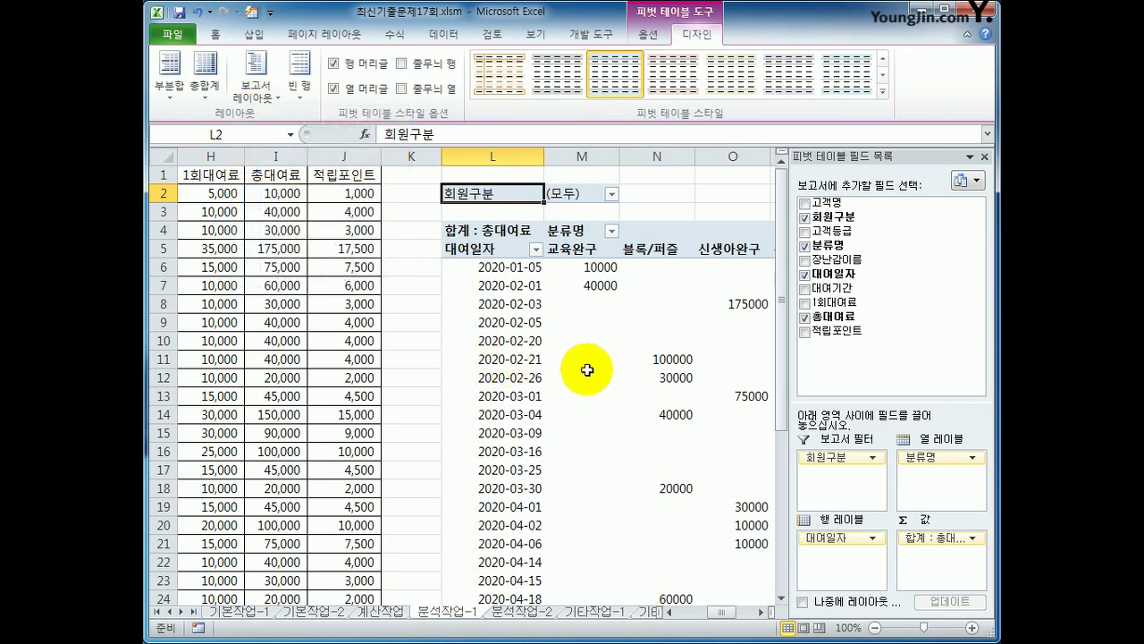
- Group the pivot table's 대여일자 row dates by month (월)
{"action": "left_click", "coordinate": [500, 251]}
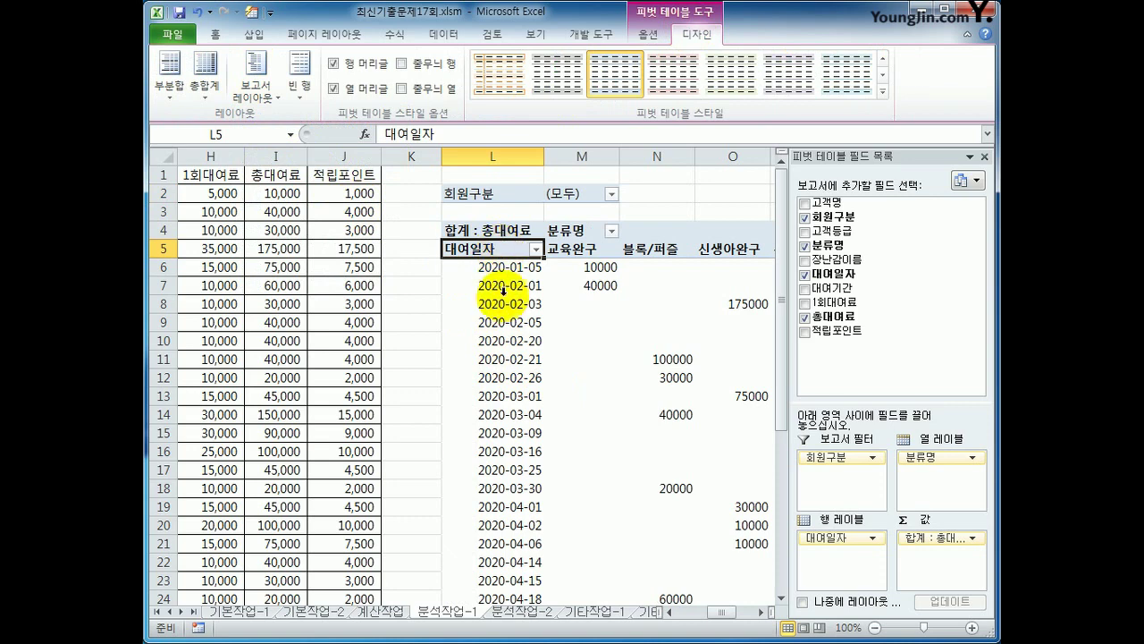
{"action": "left_click", "coordinate": [507, 265]}
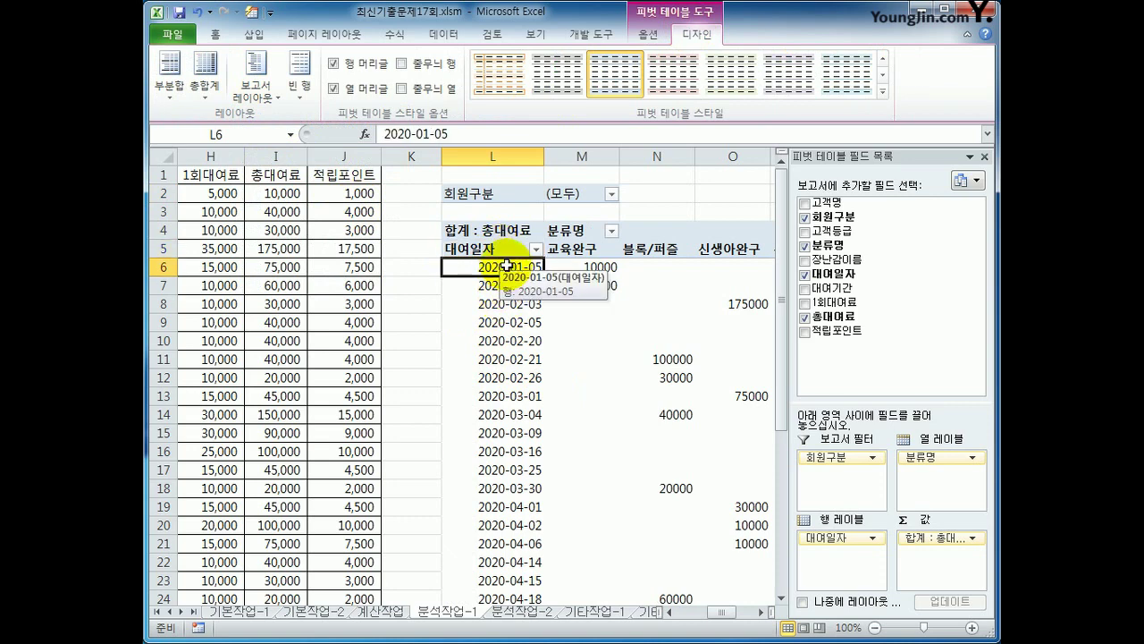
{"action": "right_click", "coordinate": [506, 266]}
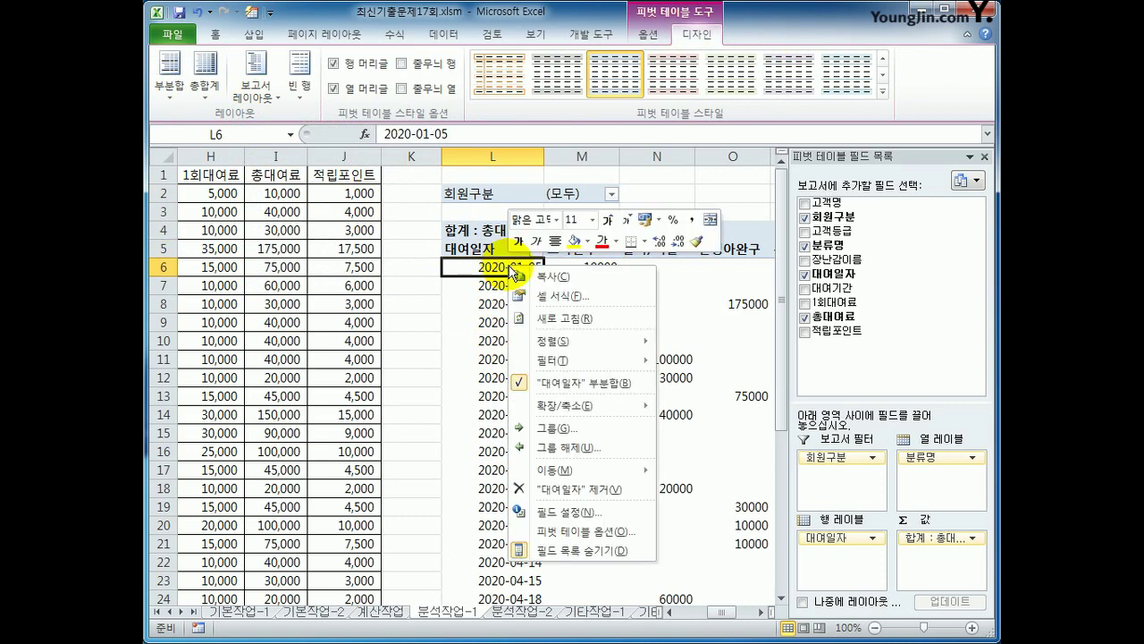
{"action": "left_click", "coordinate": [579, 428]}
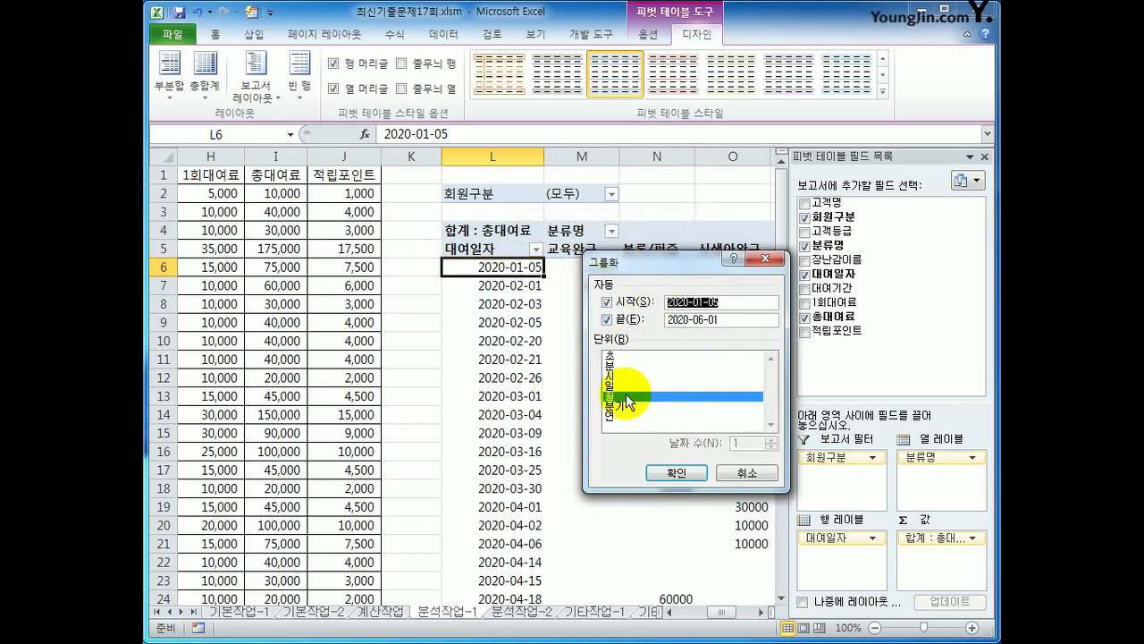
{"action": "left_click", "coordinate": [676, 471]}
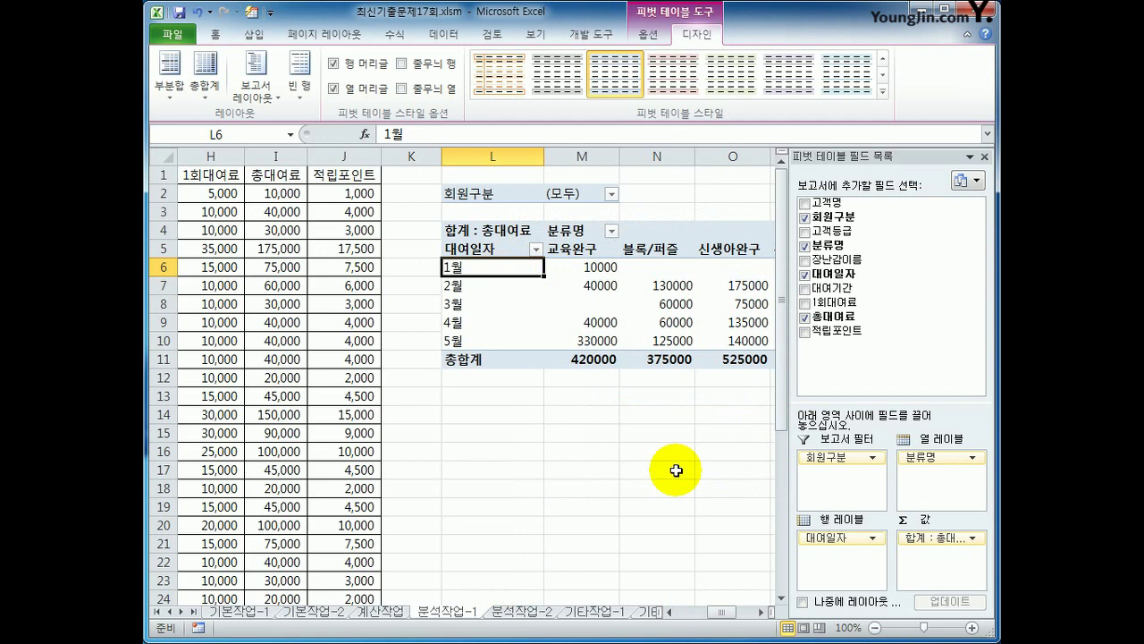
- Format the pivot table's 총대여료 value field as 숫자 with the thousands separator and 0 decimal places
{"action": "left_click", "coordinate": [492, 231]}
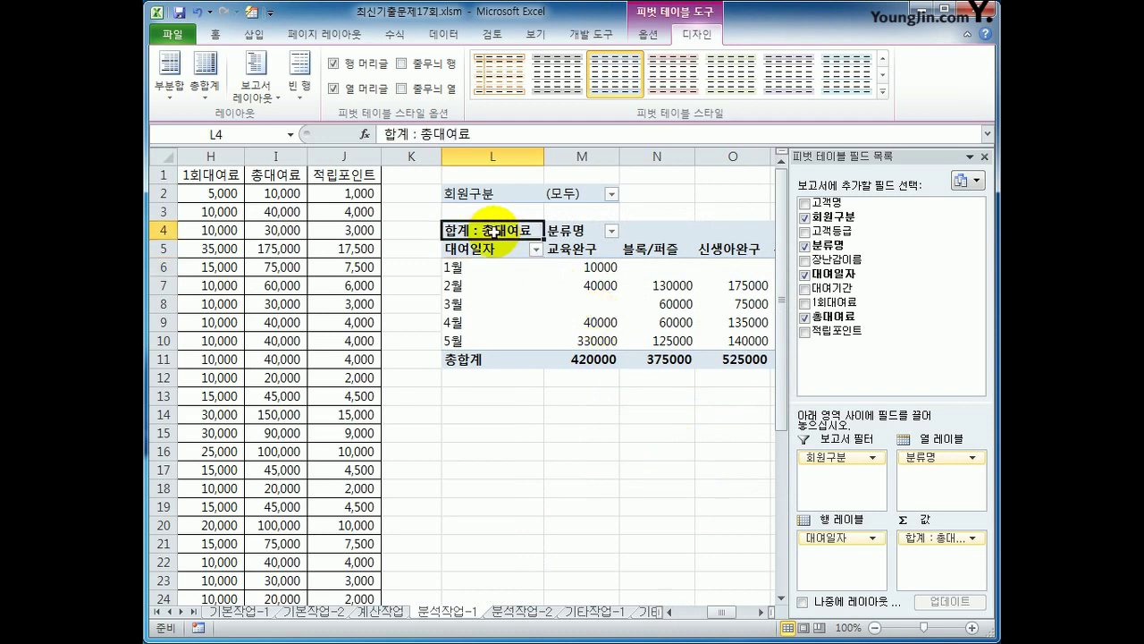
{"action": "right_click", "coordinate": [493, 231]}
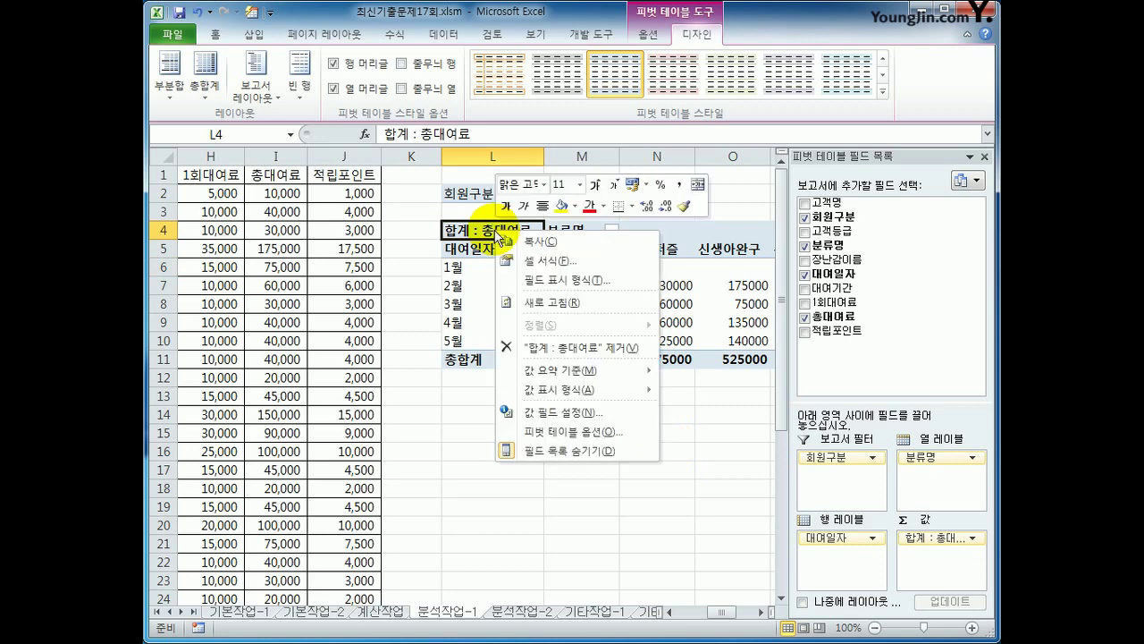
{"action": "left_click", "coordinate": [614, 415]}
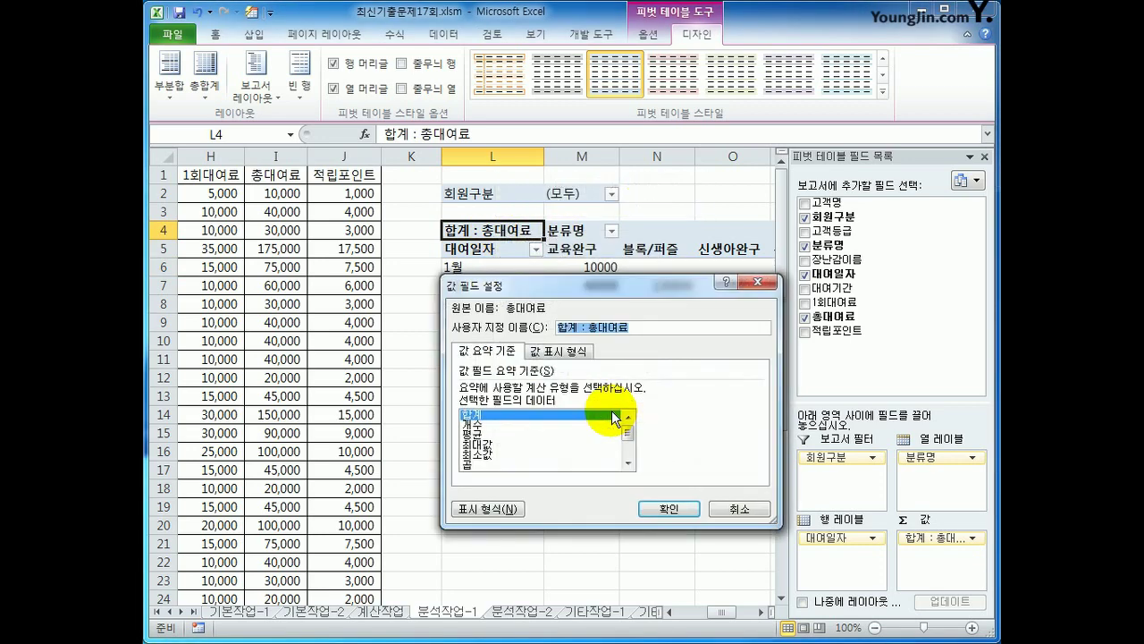
{"action": "left_click", "coordinate": [504, 510]}
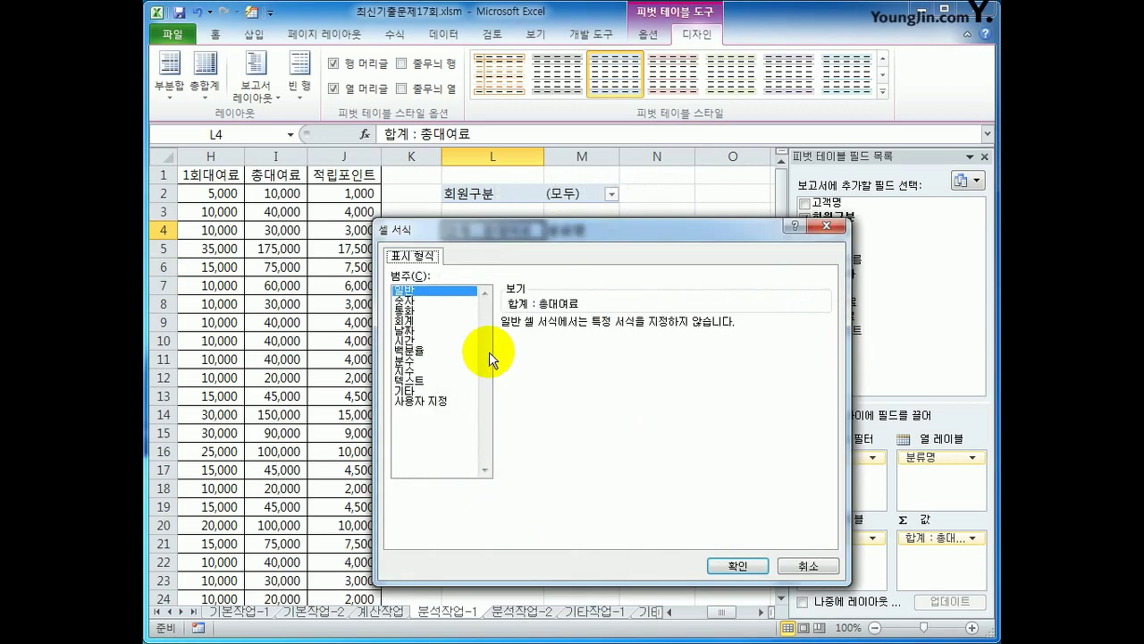
{"action": "left_click", "coordinate": [437, 309]}
{"action": "left_click", "coordinate": [437, 303]}
{"action": "left_click", "coordinate": [537, 345]}
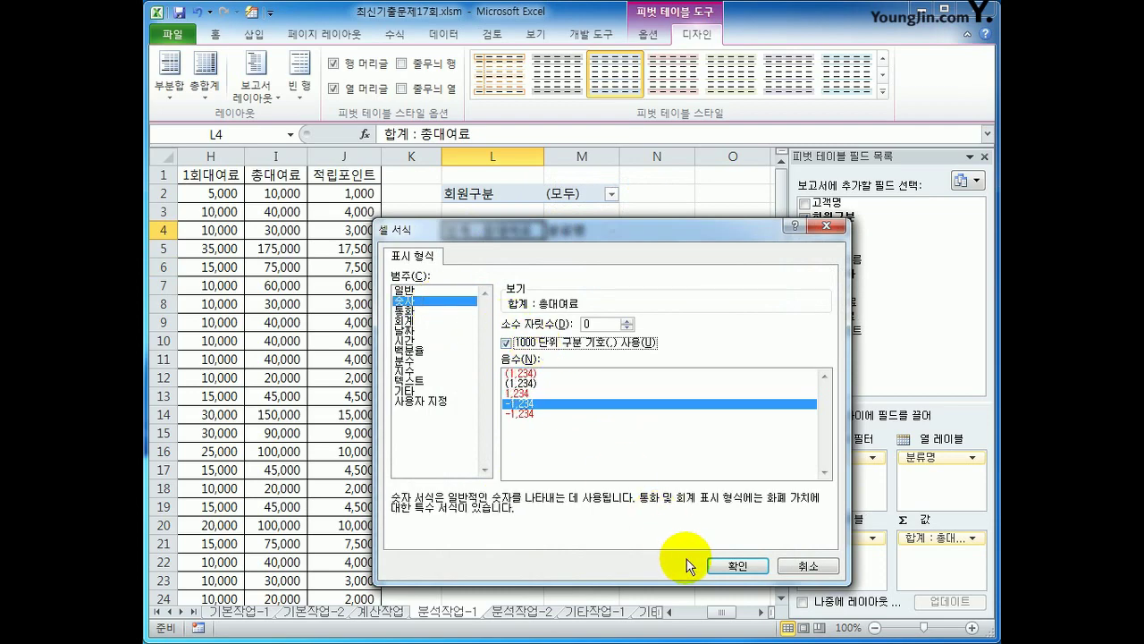
{"action": "left_click", "coordinate": [733, 566]}
{"action": "left_click", "coordinate": [667, 510]}
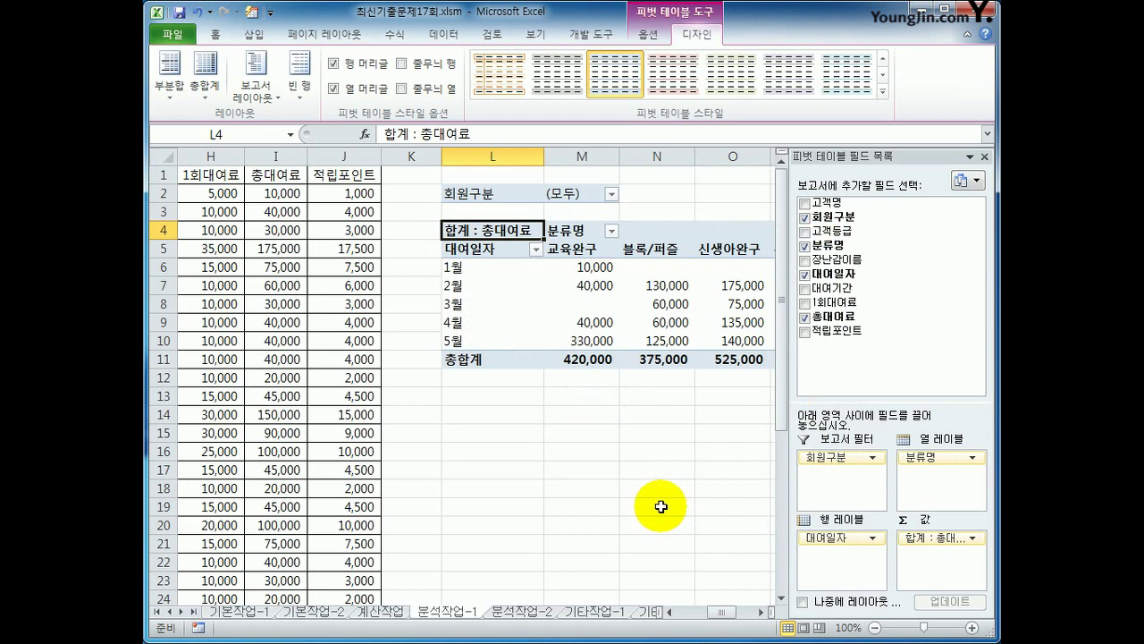
- Set the pivot table options to merge and center cells with labels and to show 0 in empty cells
{"action": "right_click", "coordinate": [521, 232]}
{"action": "left_click", "coordinate": [597, 431]}
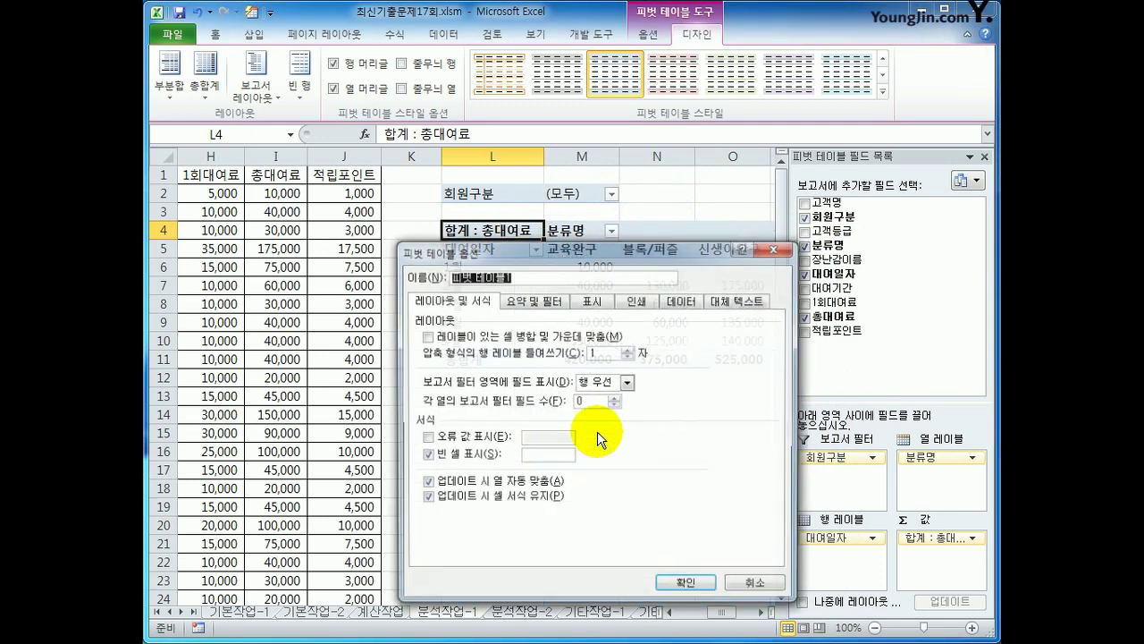
{"action": "left_click", "coordinate": [526, 339]}
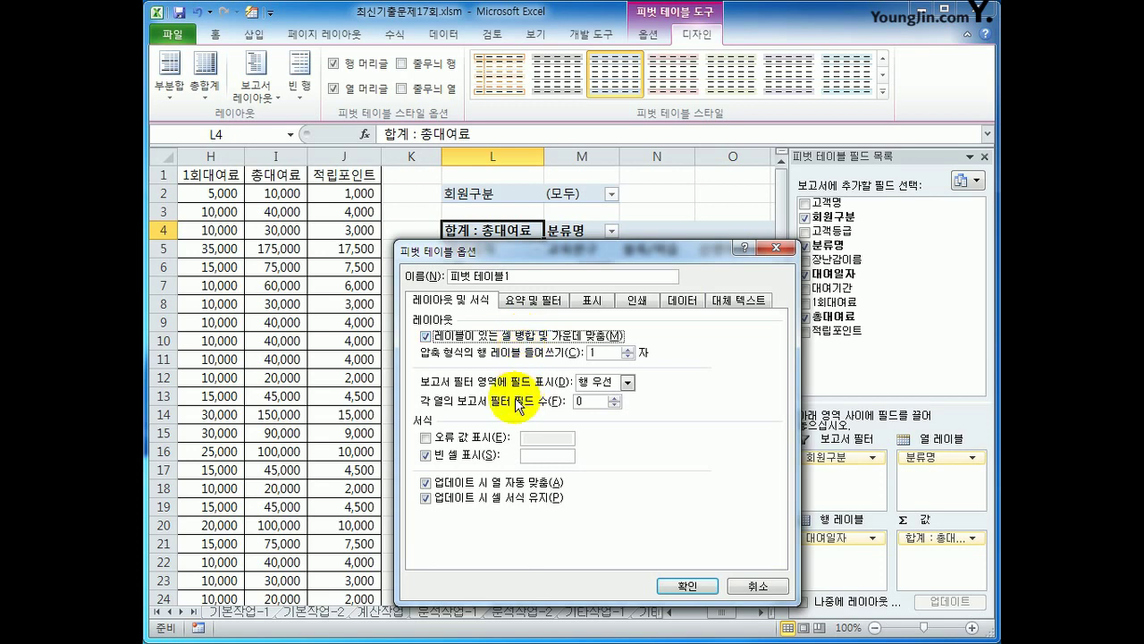
{"action": "left_click", "coordinate": [539, 456]}
{"action": "type", "text": "0"}
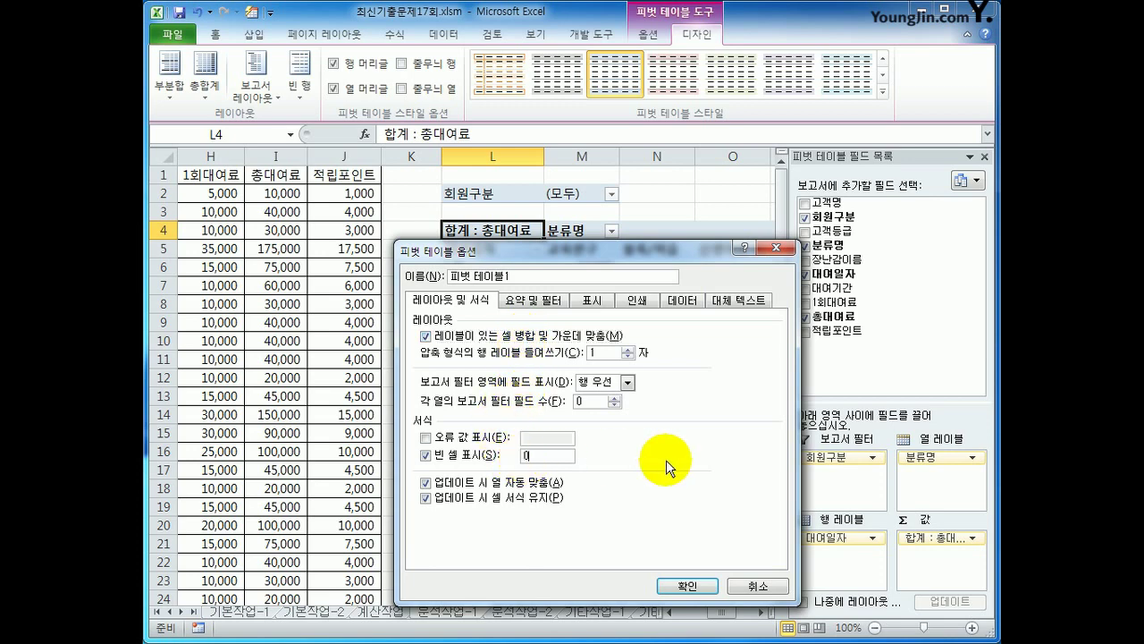
{"action": "left_click", "coordinate": [686, 586]}
- Apply the black, fully bordered 밝게 style to the pivot table and turn on banded columns (줄무늬 열)
{"action": "left_click", "coordinate": [762, 613]}
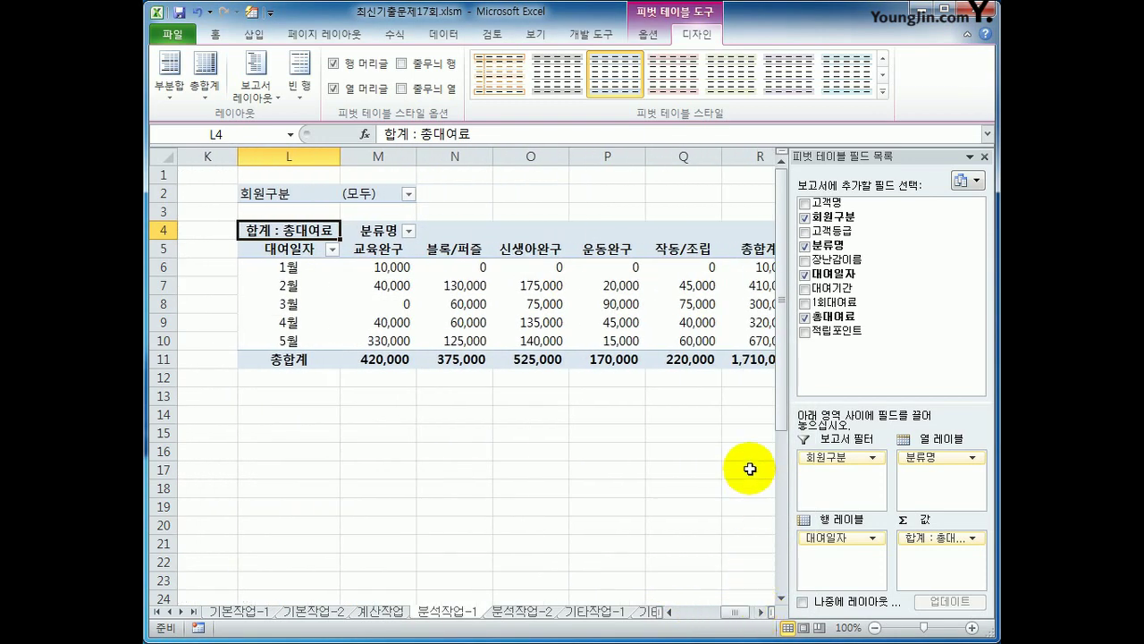
{"action": "left_click", "coordinate": [883, 91]}
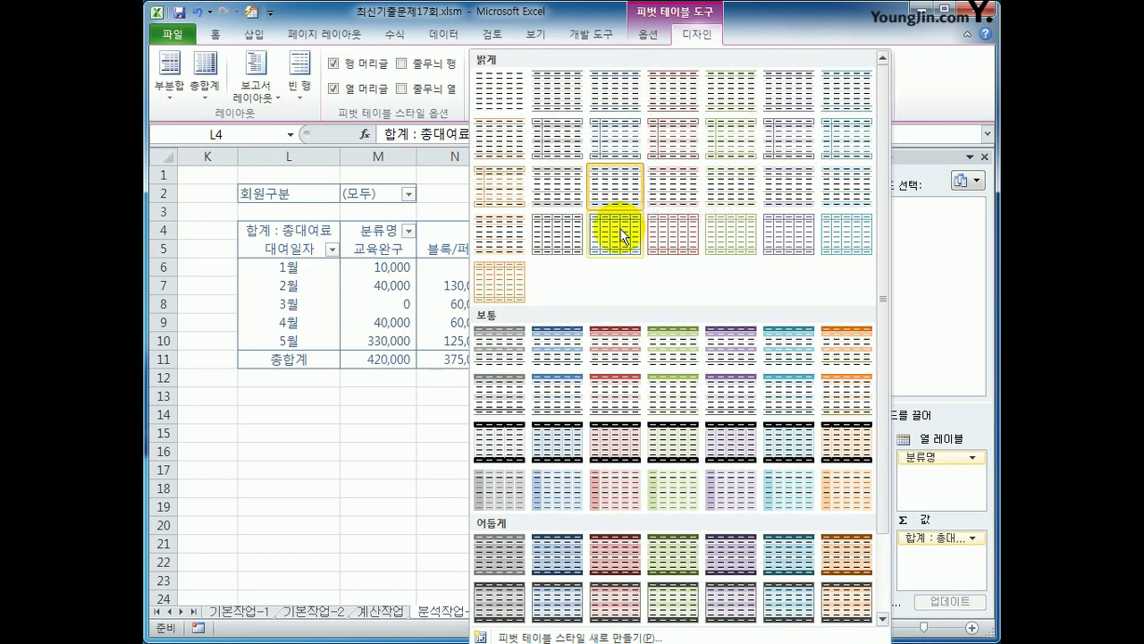
{"action": "left_click", "coordinate": [560, 236]}
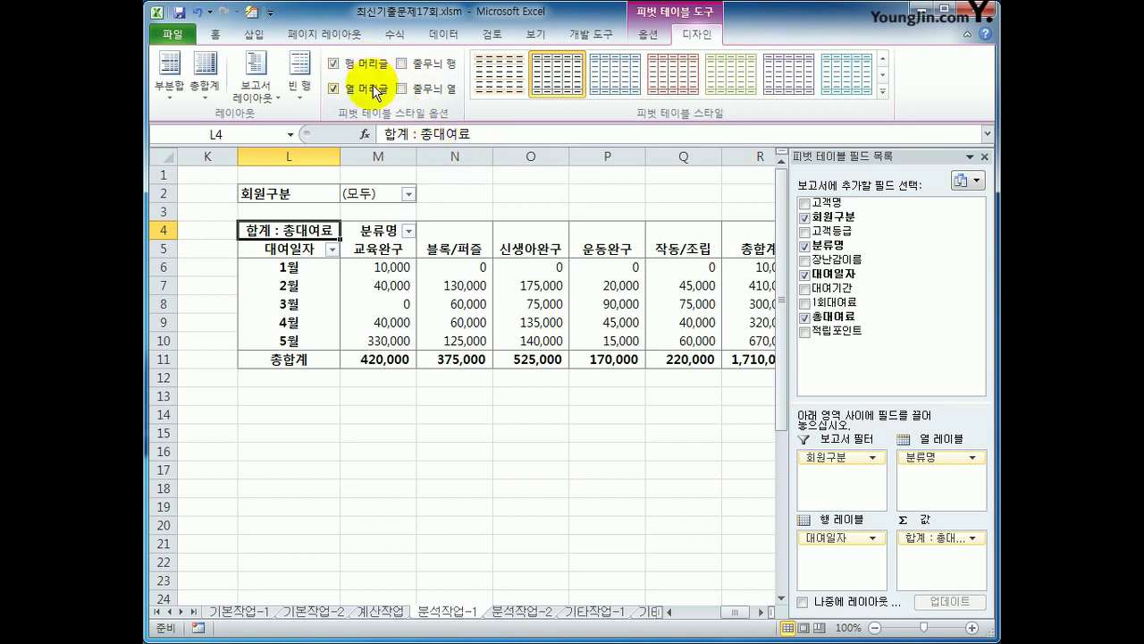
{"action": "left_click", "coordinate": [407, 89]}
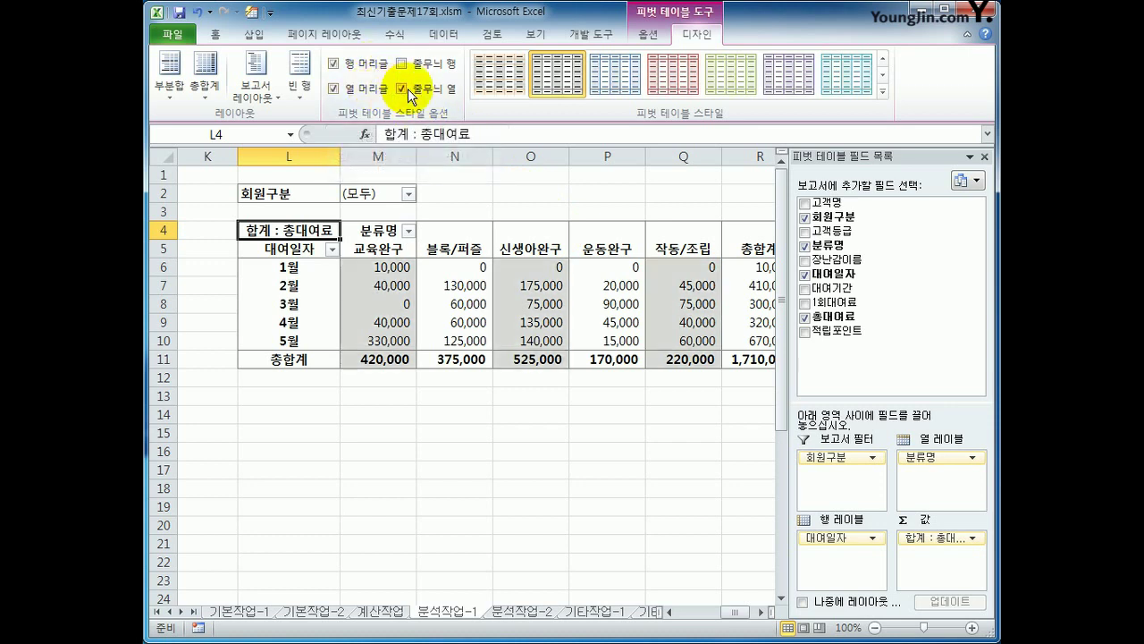
{"action": "left_click", "coordinate": [454, 452]}
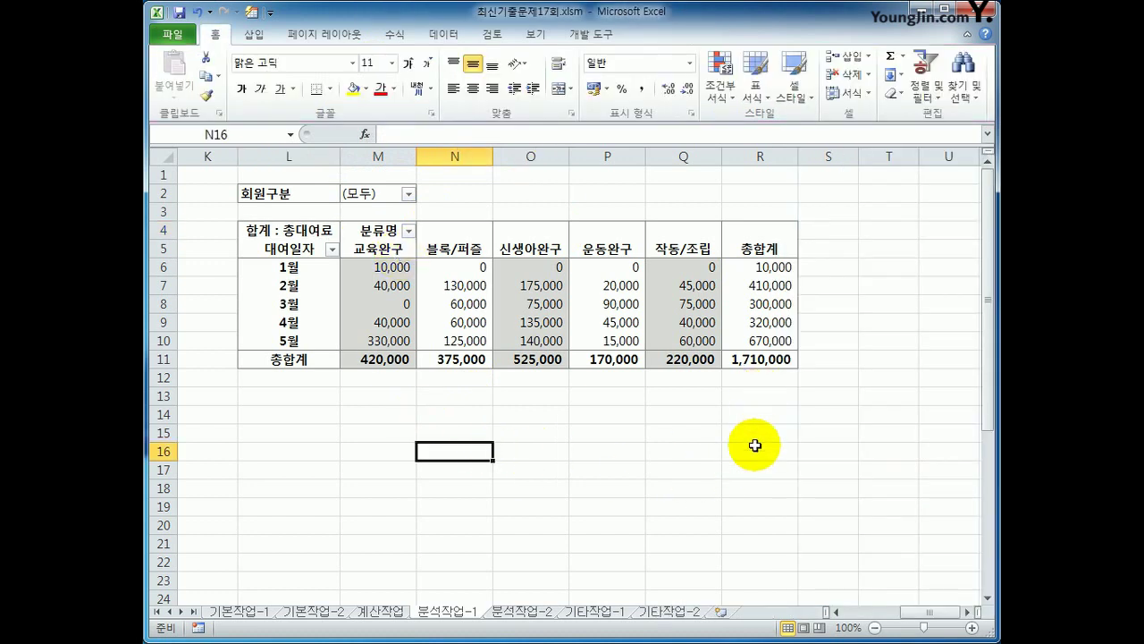
- On sheet 분석작업-2, start recording a macro named 우수고객보기, stored in the current workbook (현재 통합 문서)
{"action": "left_click", "coordinate": [536, 611]}
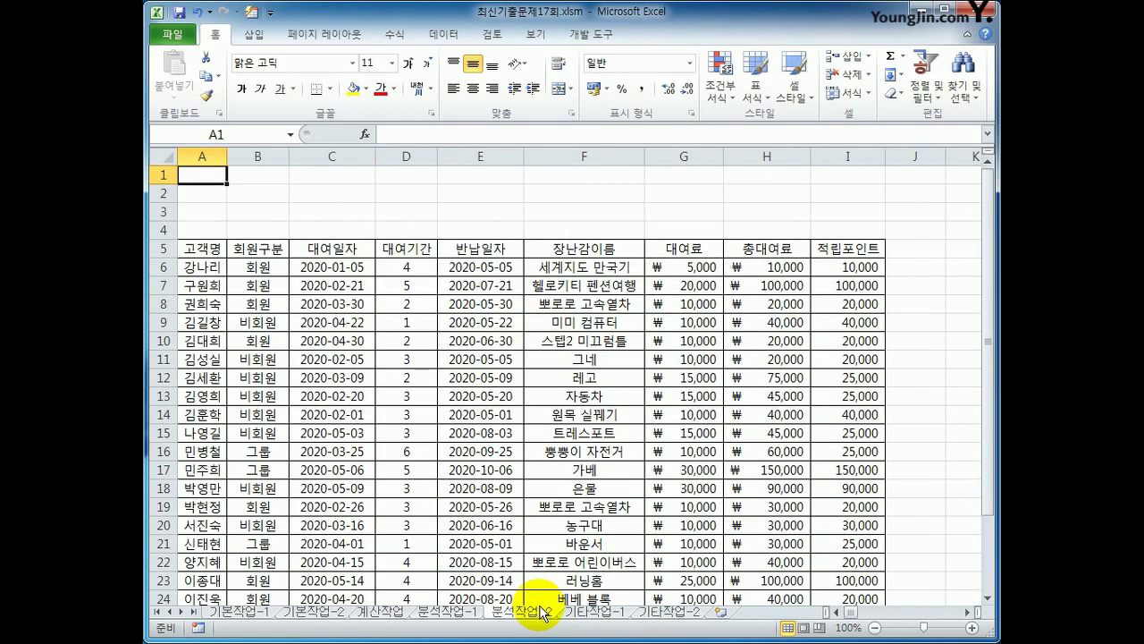
{"action": "left_click", "coordinate": [866, 213]}
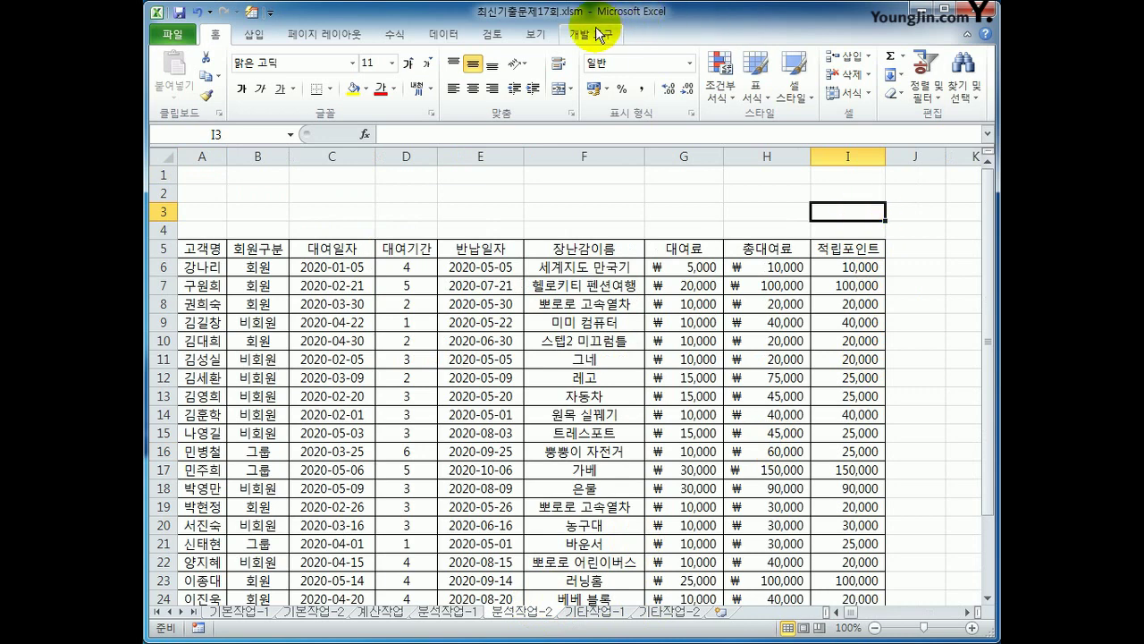
{"action": "left_click", "coordinate": [730, 191]}
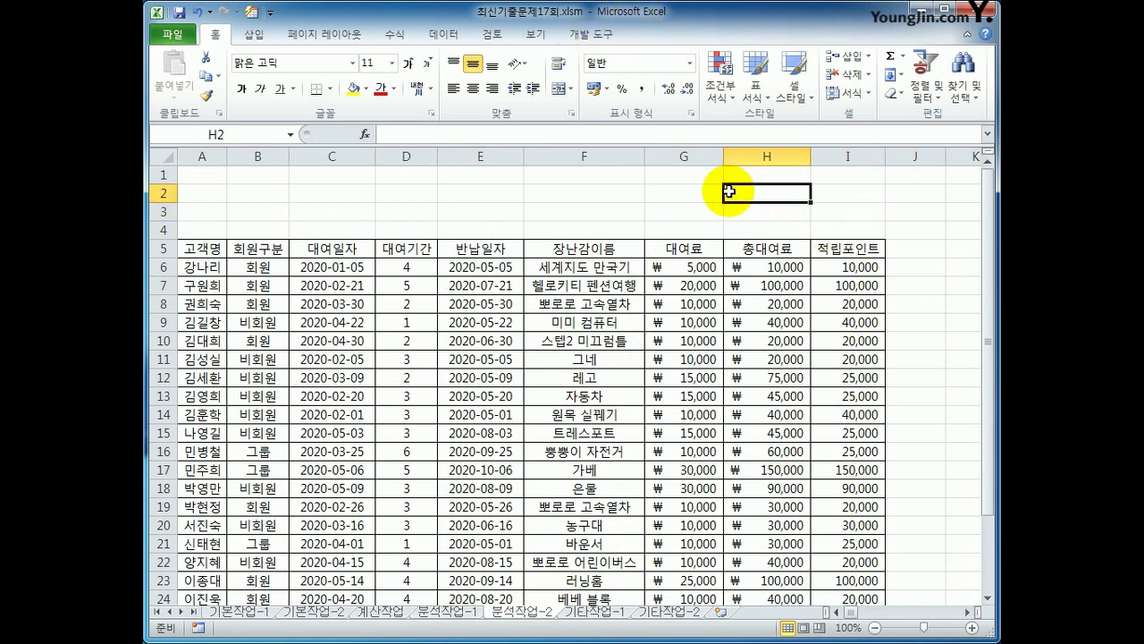
{"action": "left_click", "coordinate": [592, 34]}
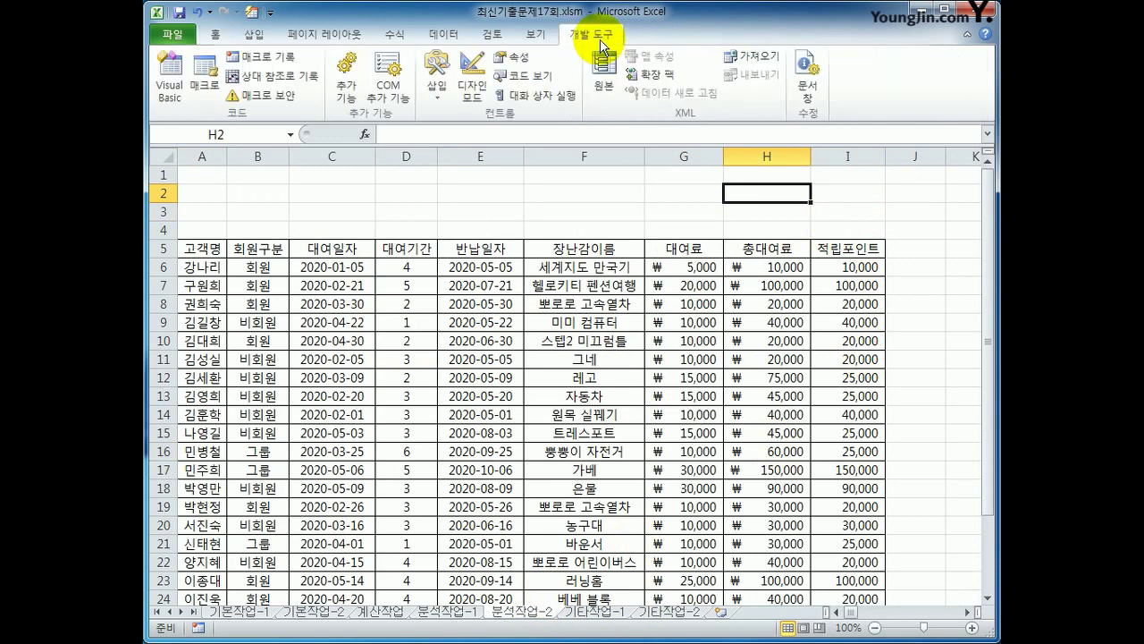
{"action": "left_click", "coordinate": [301, 60]}
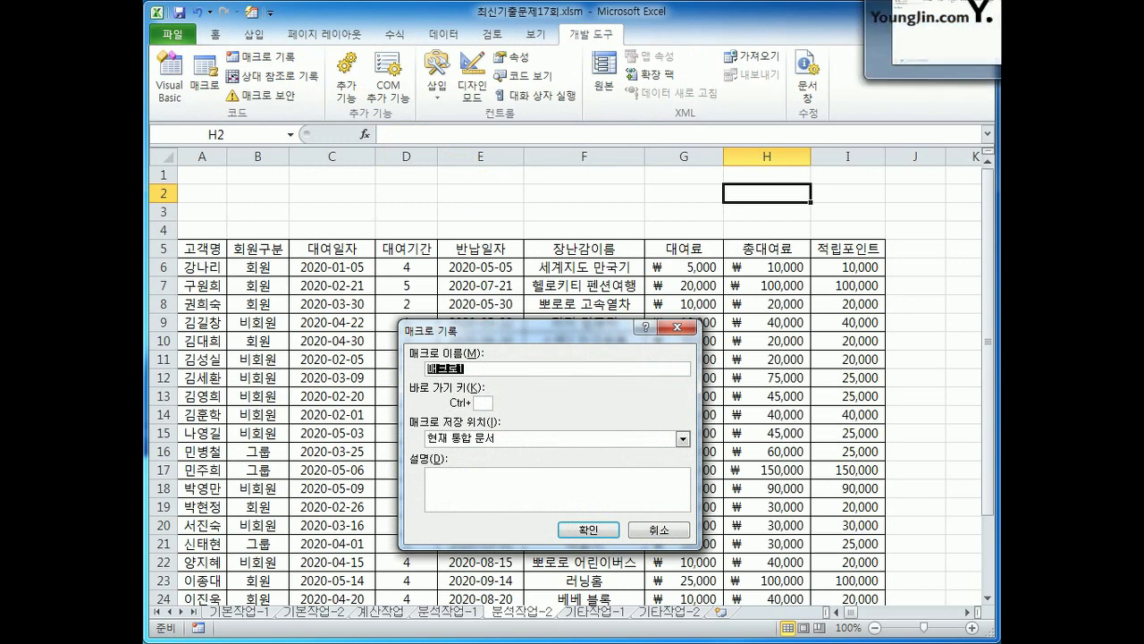
{"action": "key", "text": "BackSpace"}
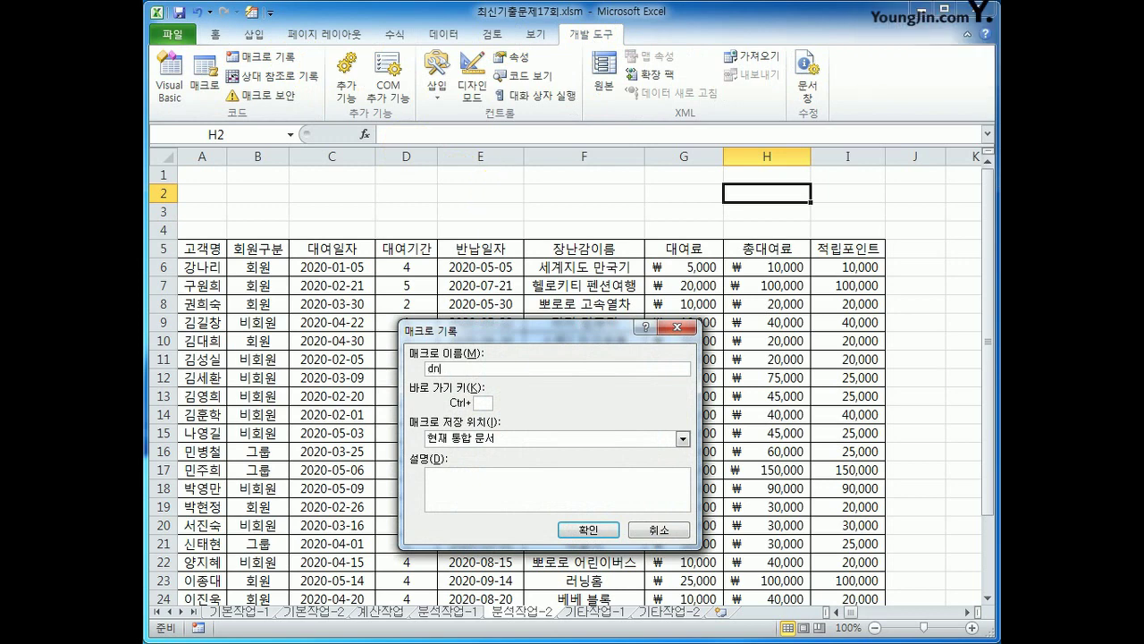
{"action": "type", "text": "평"}
{"action": "type", "text": "수고객보기"}
{"action": "left_click", "coordinate": [607, 528]}
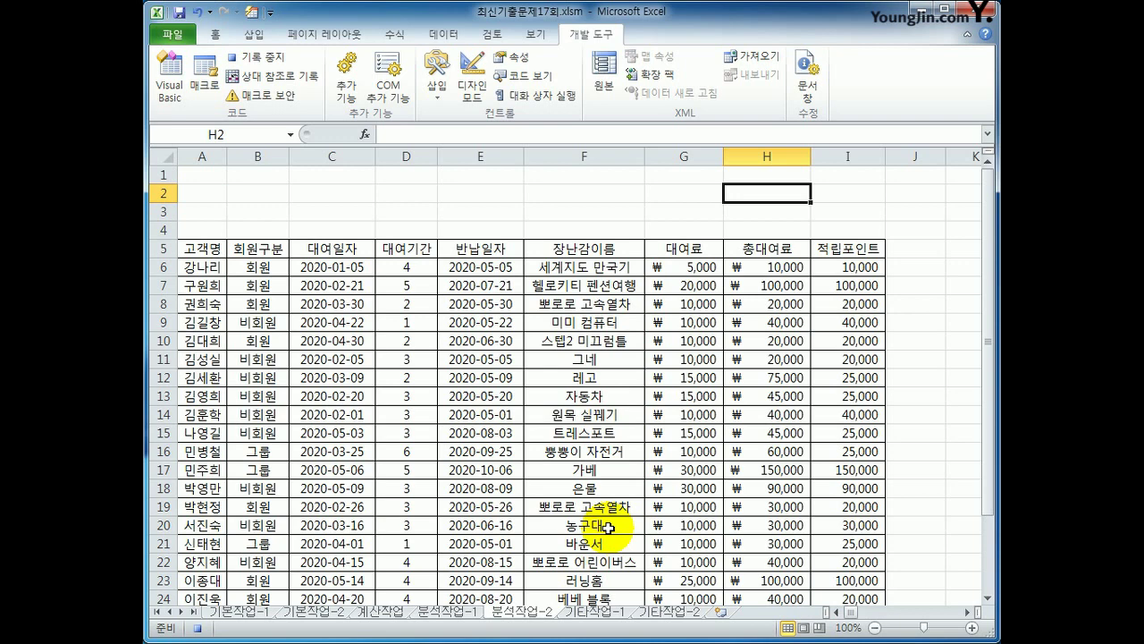
- Sort the rental table in descending order by 회원구분
{"action": "left_click", "coordinate": [257, 250]}
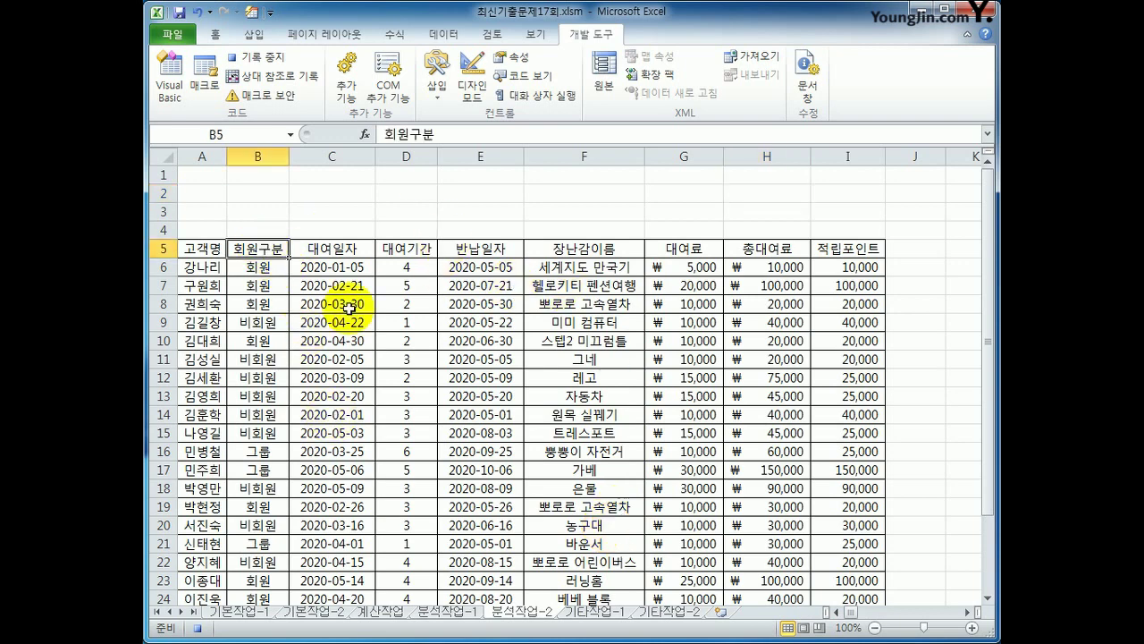
{"action": "left_click", "coordinate": [443, 34]}
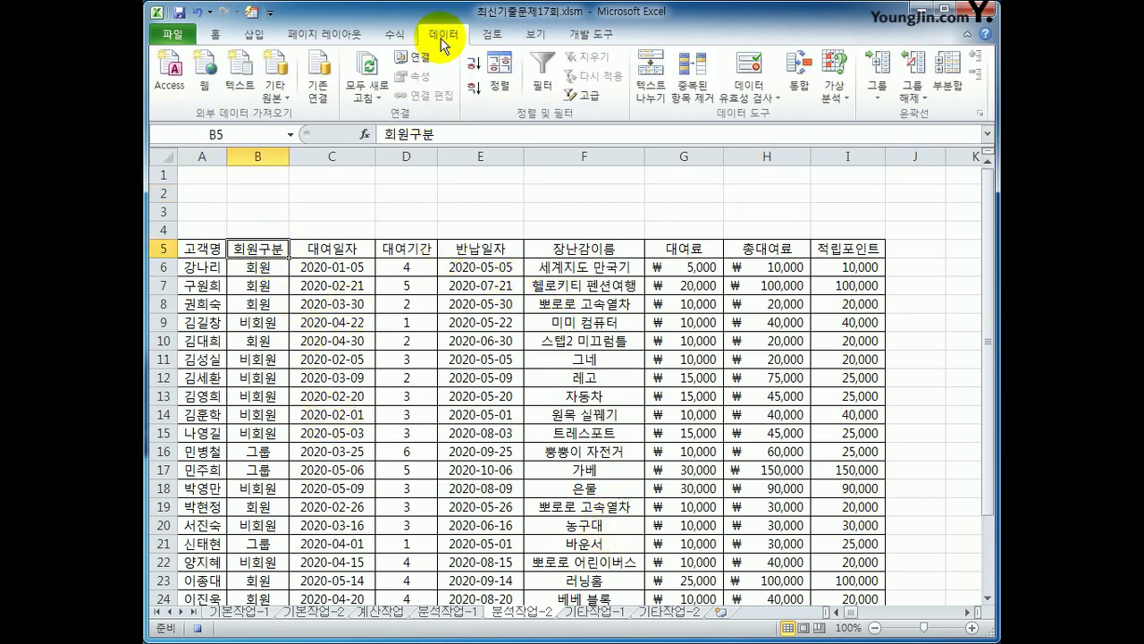
{"action": "left_click", "coordinate": [476, 90]}
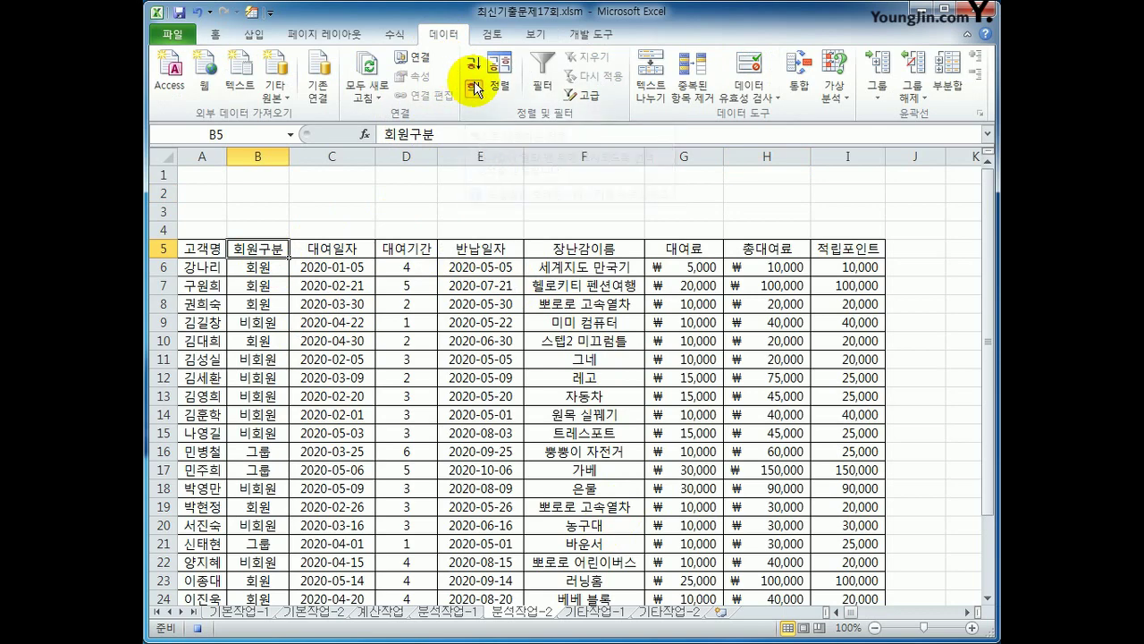
- Filter the table to rows with 적립포인트 greater than or equal to 30000, and stop recording the macro
{"action": "left_click", "coordinate": [549, 91]}
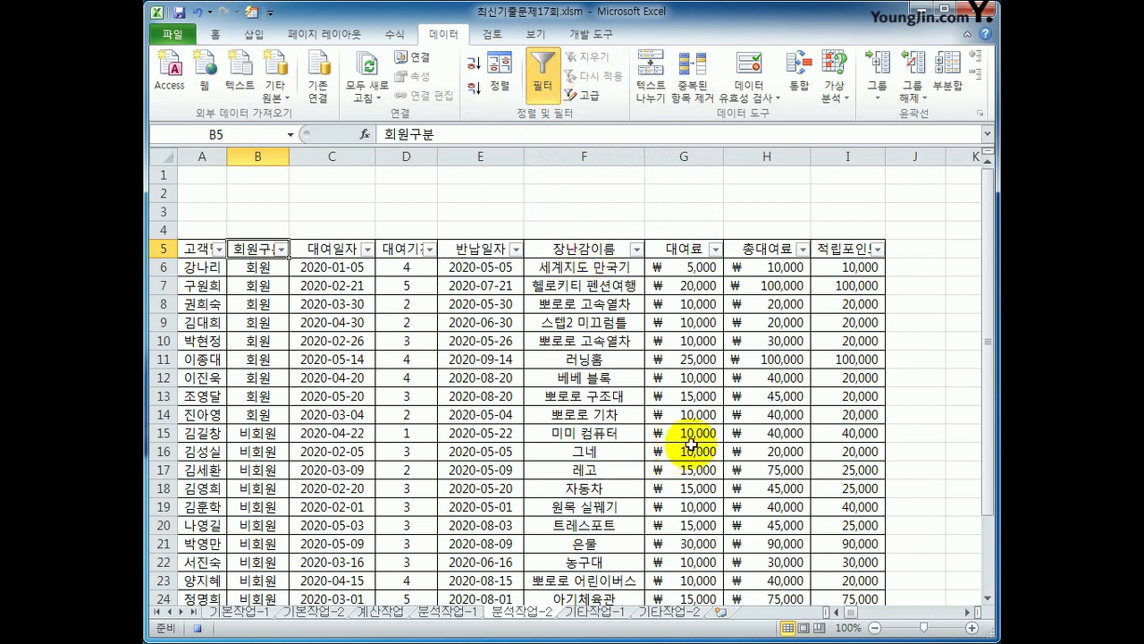
{"action": "left_click", "coordinate": [878, 249]}
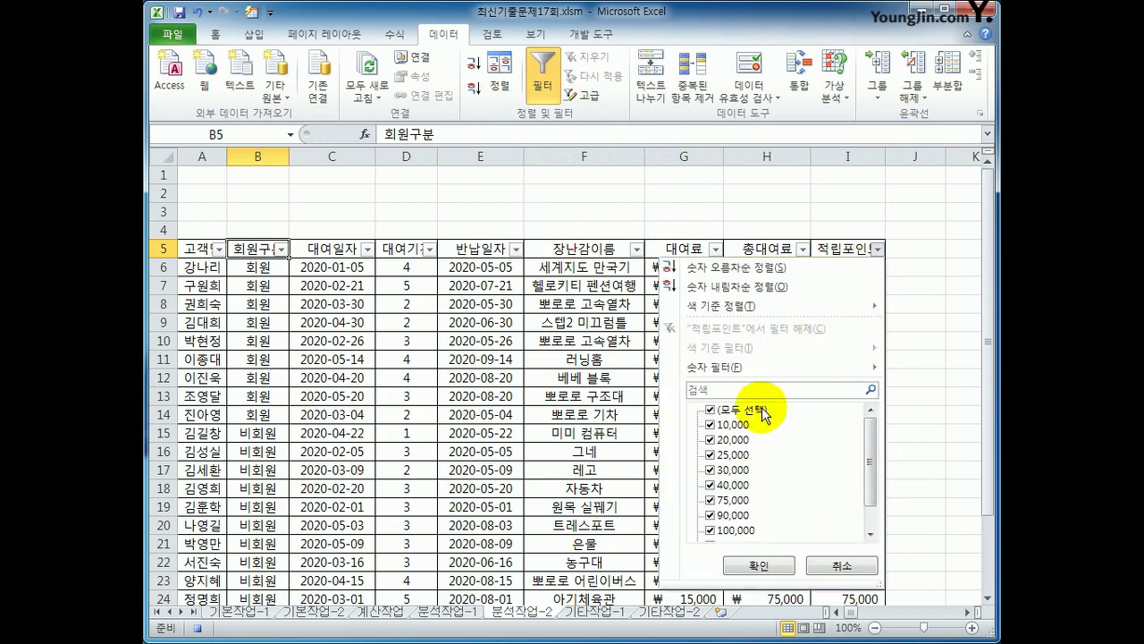
{"action": "mouse_move", "coordinate": [867, 375]}
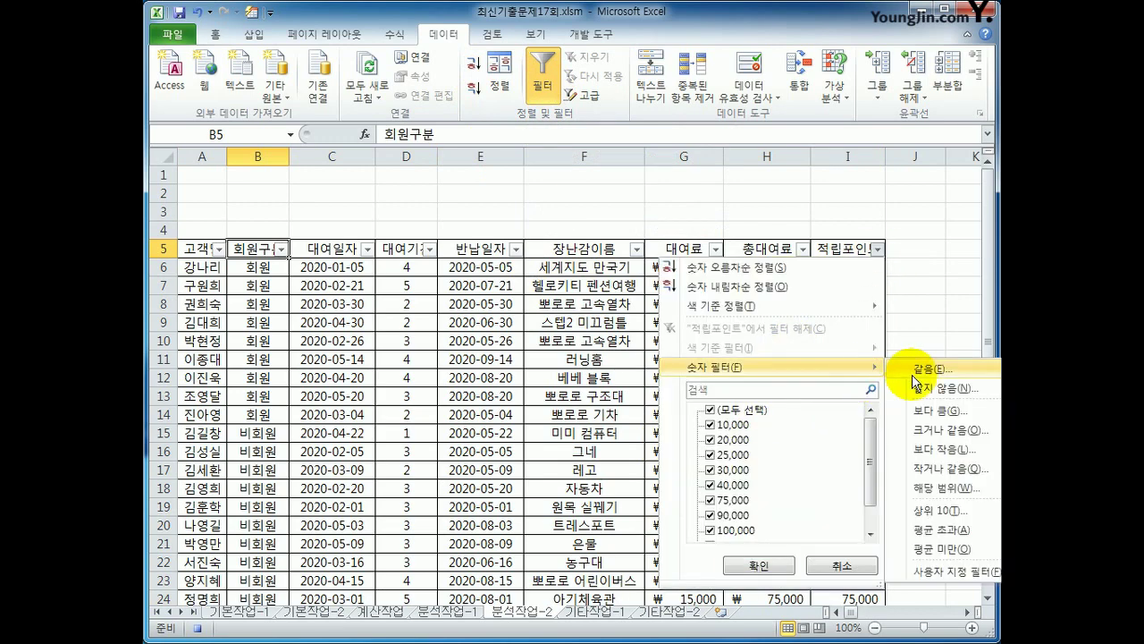
{"action": "left_click", "coordinate": [949, 430]}
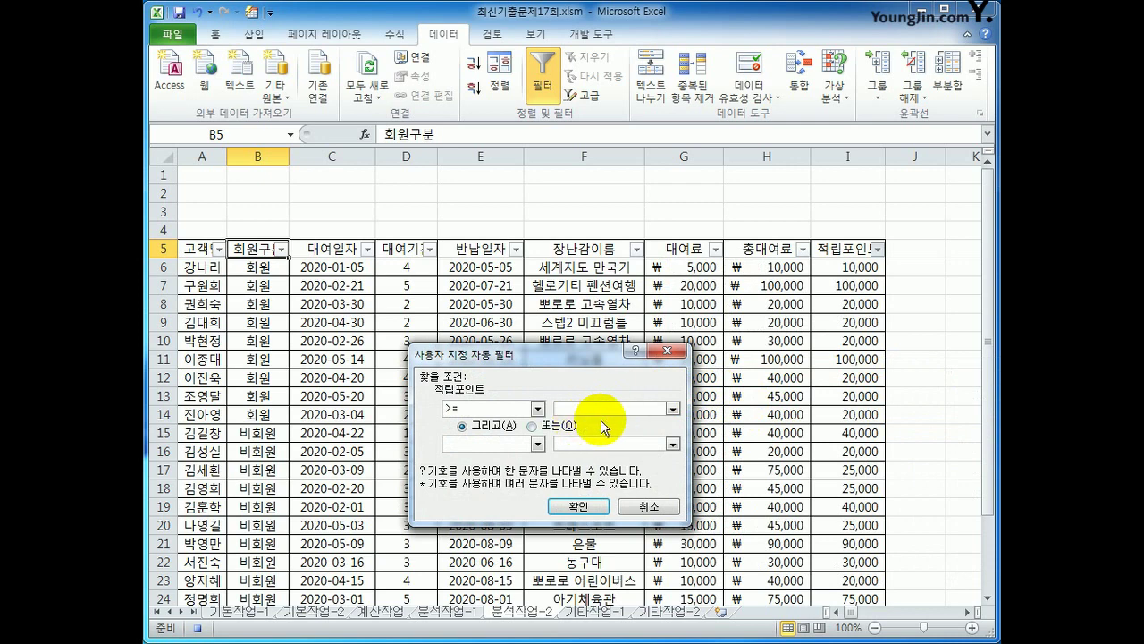
{"action": "type", "text": "30000"}
{"action": "left_click", "coordinate": [591, 507]}
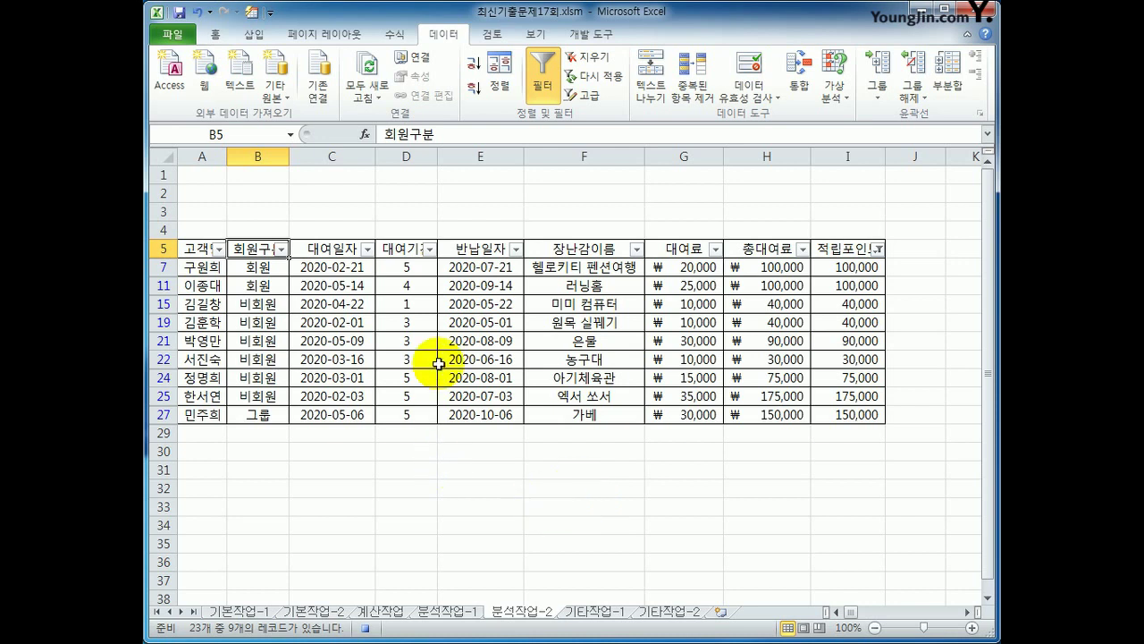
{"action": "left_click", "coordinate": [587, 36]}
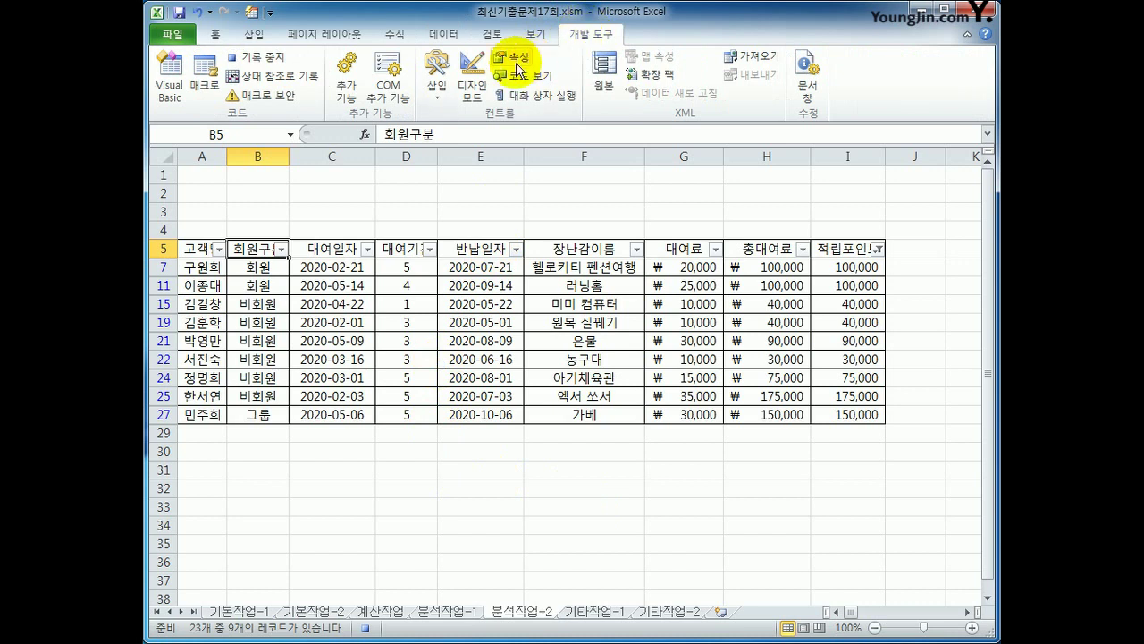
{"action": "left_click", "coordinate": [280, 59]}
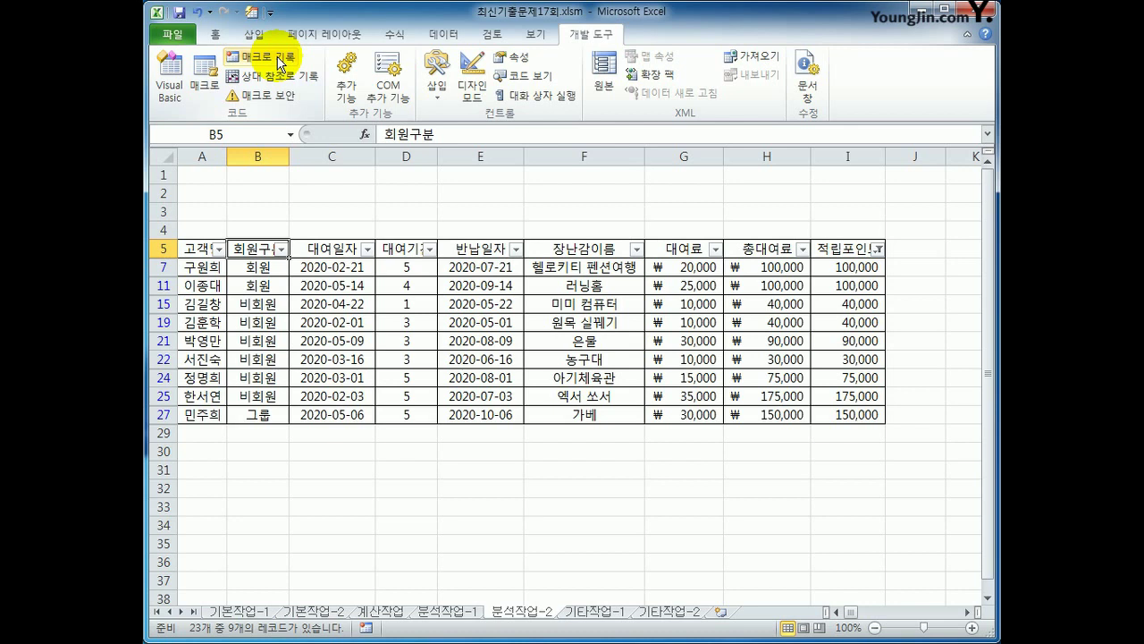
- Insert a form control button over cells F2:F3 and assign the macro 우수고객보기 to it
{"action": "left_click", "coordinate": [436, 83]}
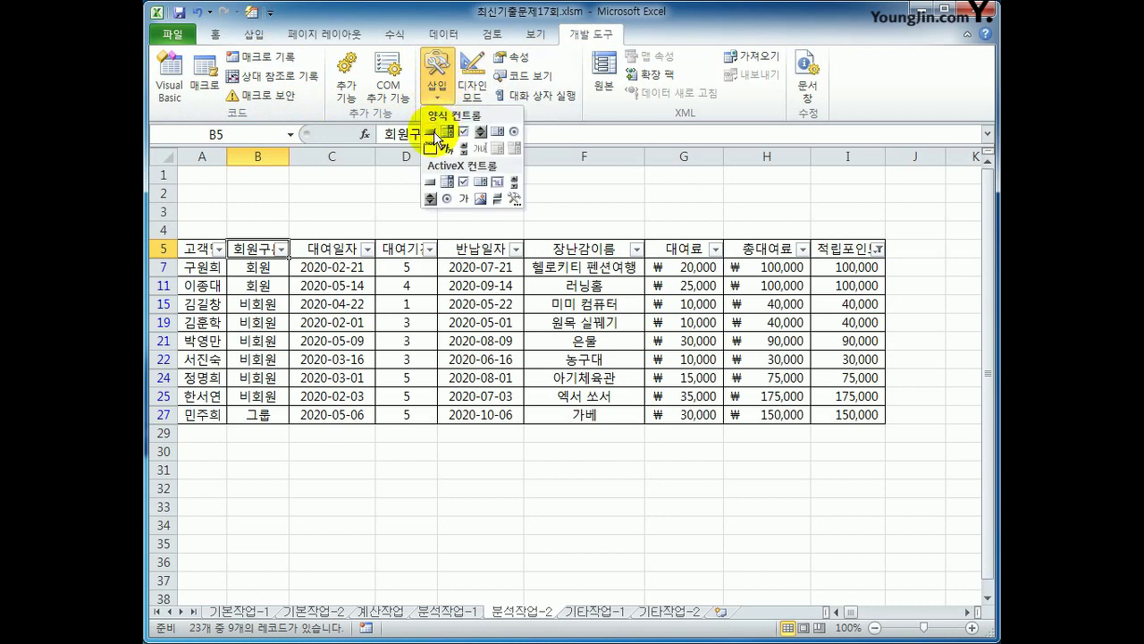
{"action": "left_click", "coordinate": [433, 133]}
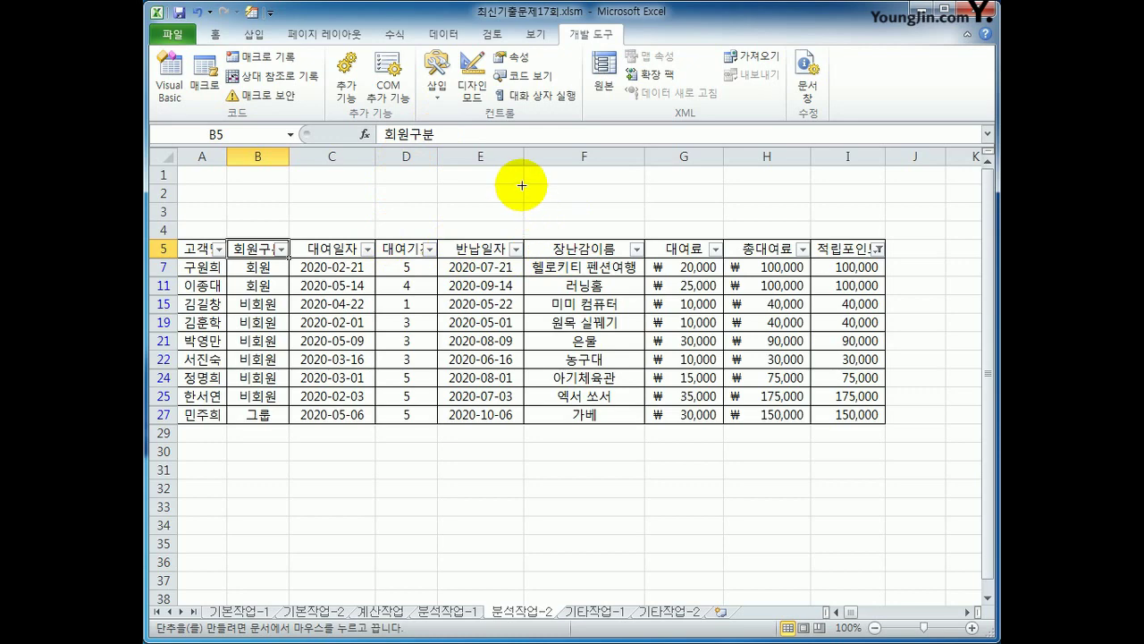
{"action": "left_click_drag", "start_coordinate": [524, 182], "coordinate": [603, 220]}
{"action": "left_click", "coordinate": [449, 352]}
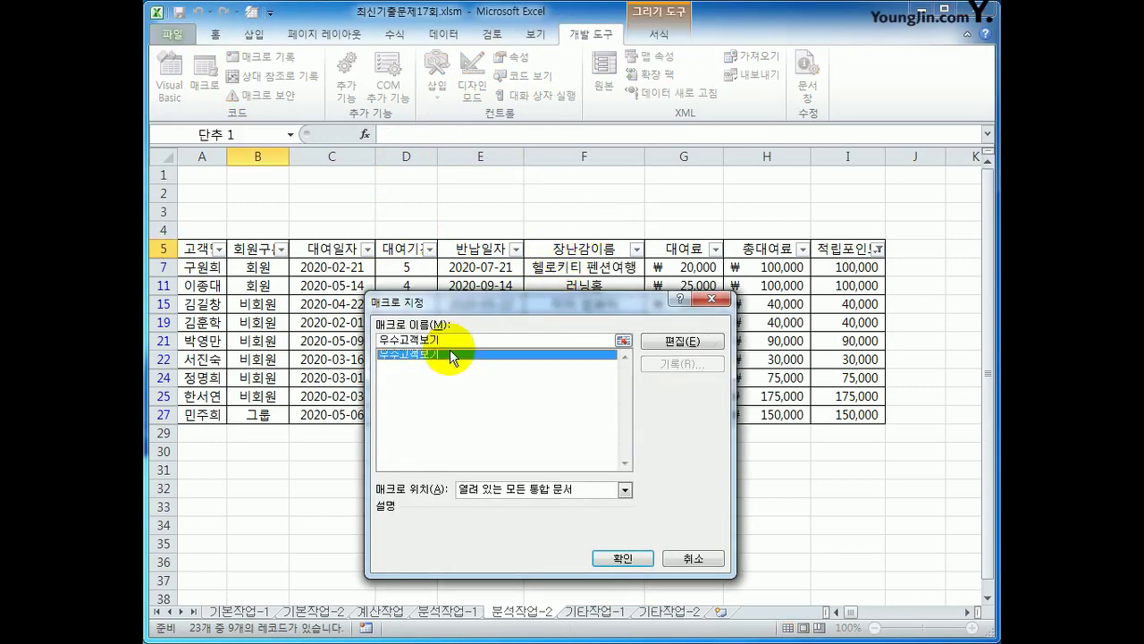
{"action": "left_click", "coordinate": [626, 560]}
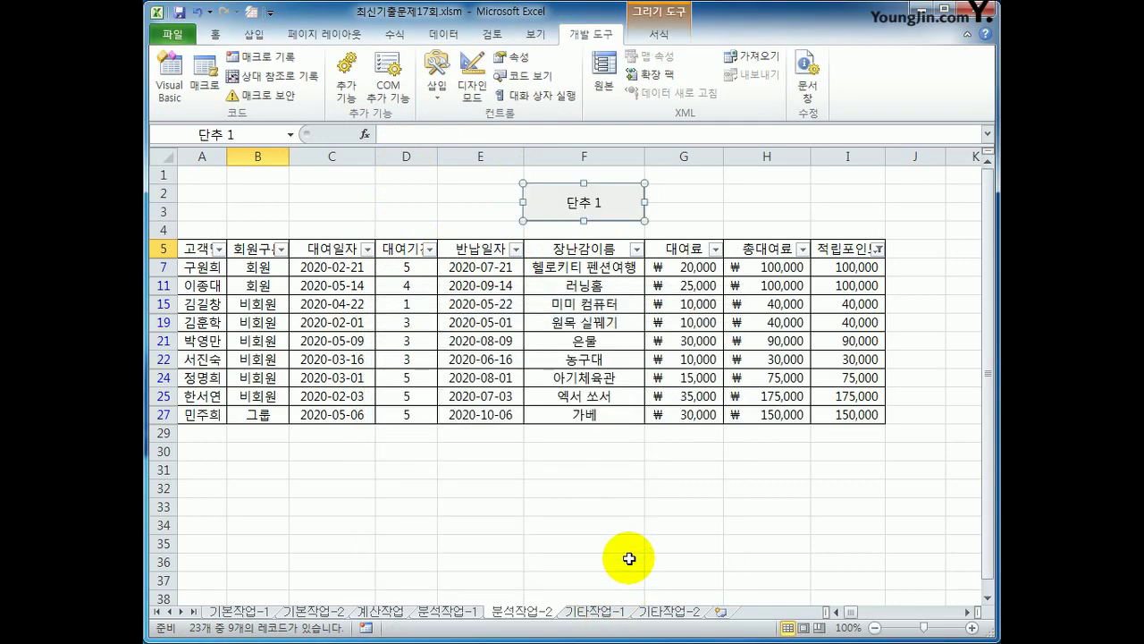
- Label the new form button 우수고객보기 and finish editing its text
{"action": "type", "text": "우수고"}
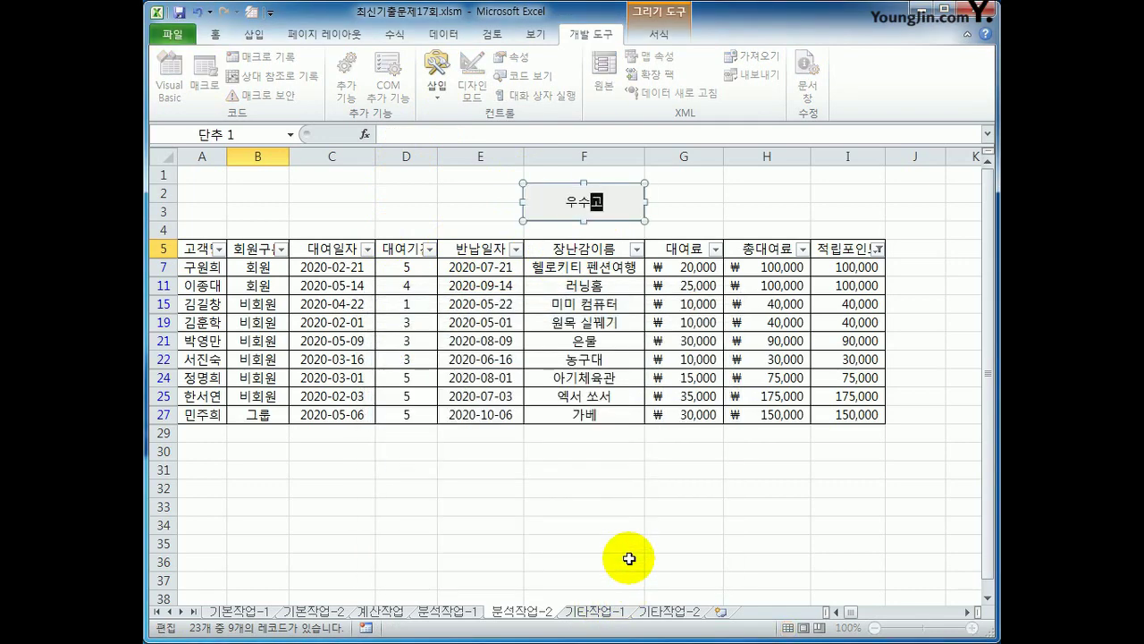
{"action": "type", "text": "객복기"}
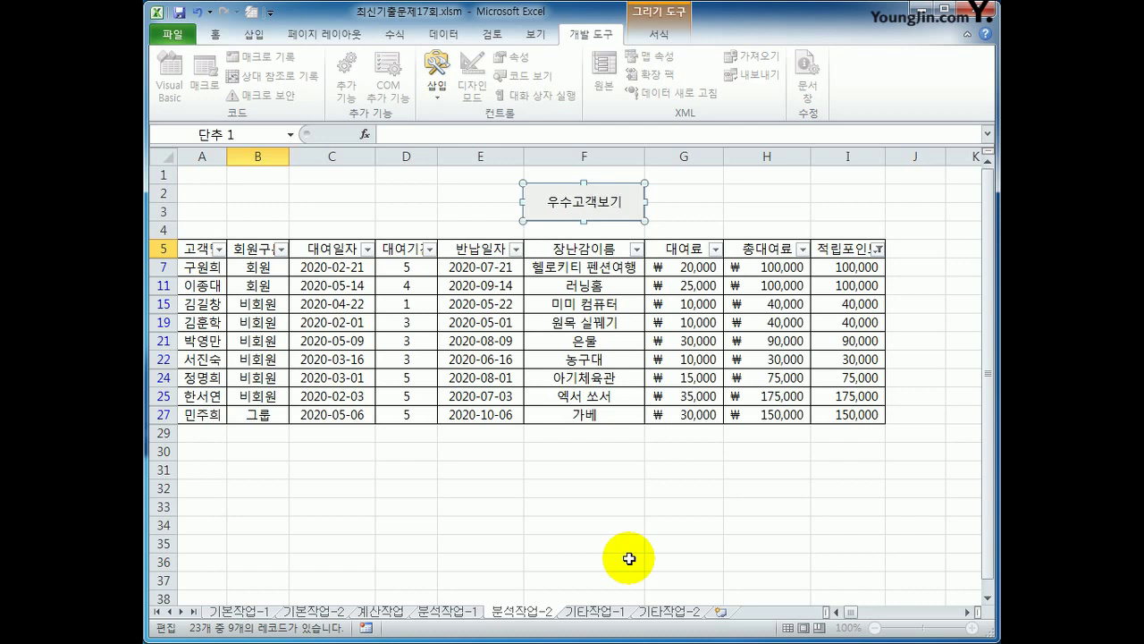
{"action": "left_click", "coordinate": [711, 488]}
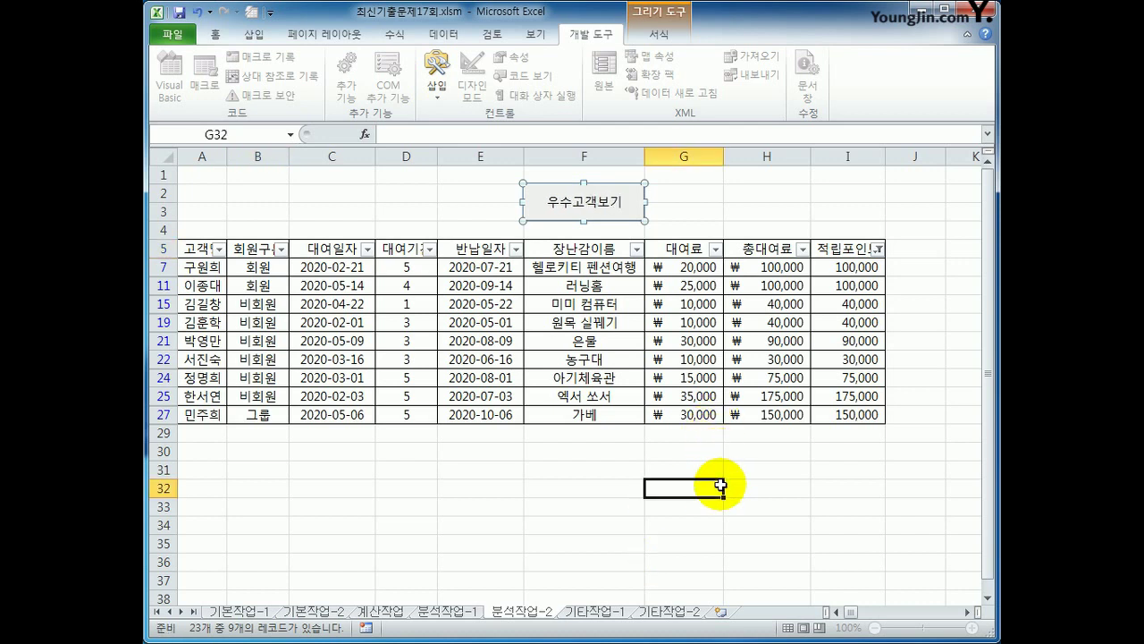
- Turn off the rental table's filter and test the macro by running it from the 우수고객보기 button
{"action": "left_click", "coordinate": [630, 341]}
{"action": "left_click", "coordinate": [444, 34]}
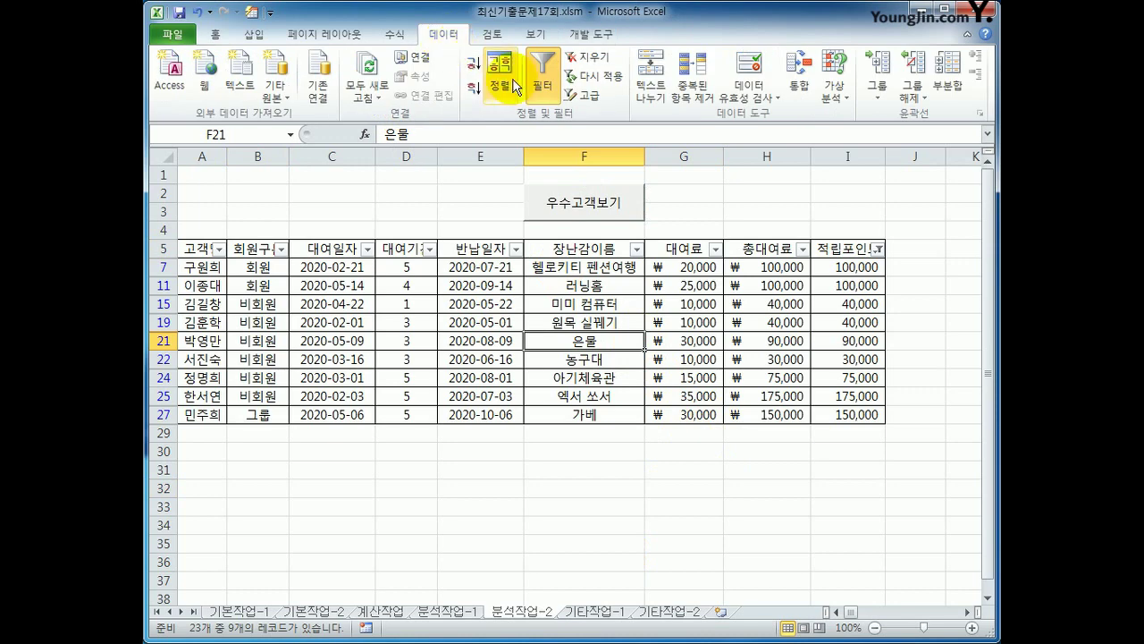
{"action": "left_click", "coordinate": [541, 76]}
{"action": "left_click", "coordinate": [626, 207]}
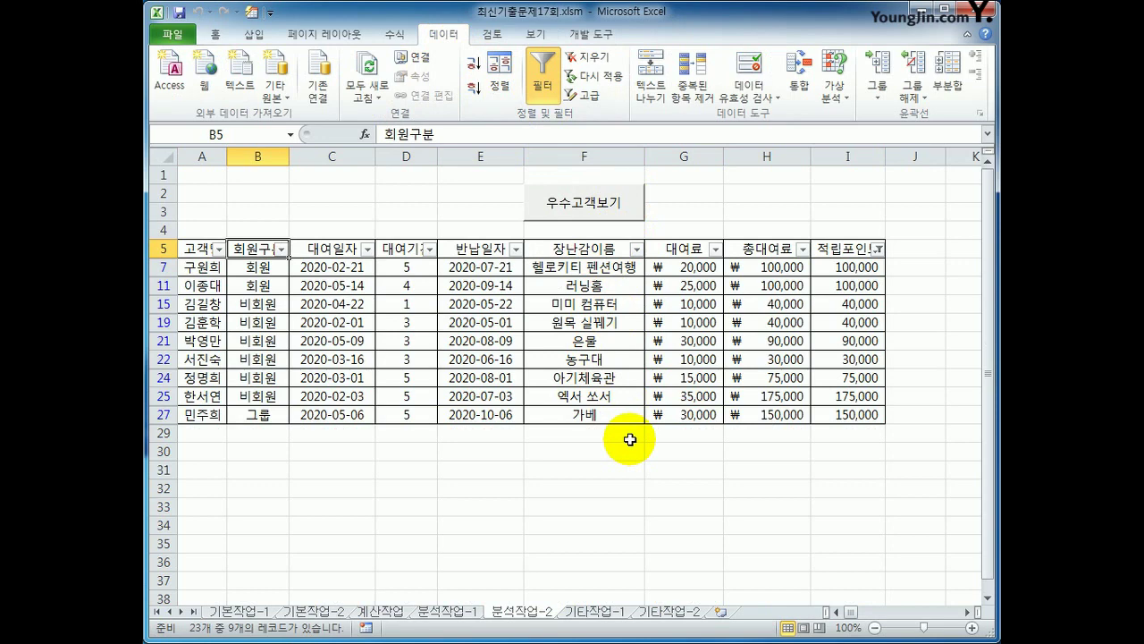
- On sheet 기타작업-1, plot the chart's 총대여건수 series on the secondary axis (보조 축)
{"action": "left_click", "coordinate": [601, 614]}
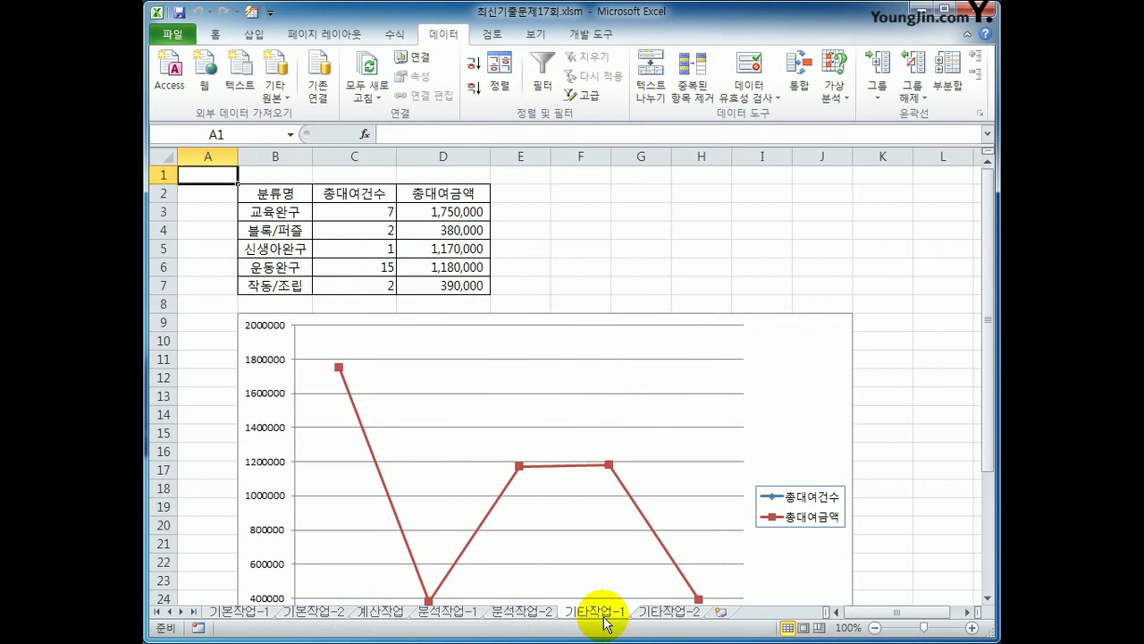
{"action": "scroll", "coordinate": [699, 520], "scroll_direction": "down", "scroll_amount": 1}
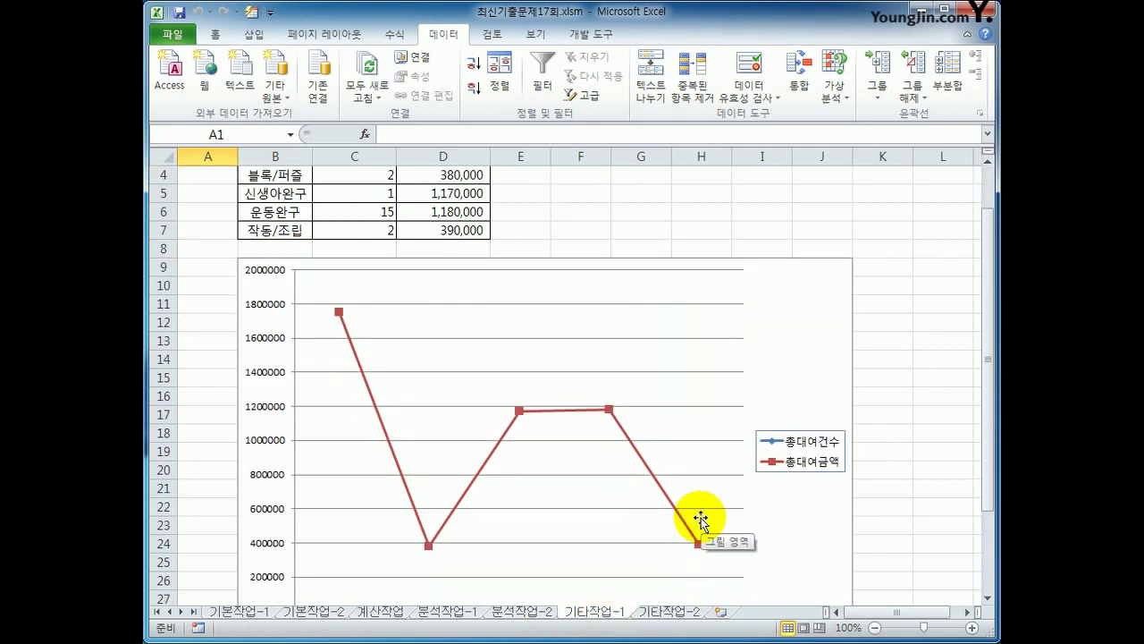
{"action": "scroll", "coordinate": [693, 526], "scroll_direction": "down", "scroll_amount": 2}
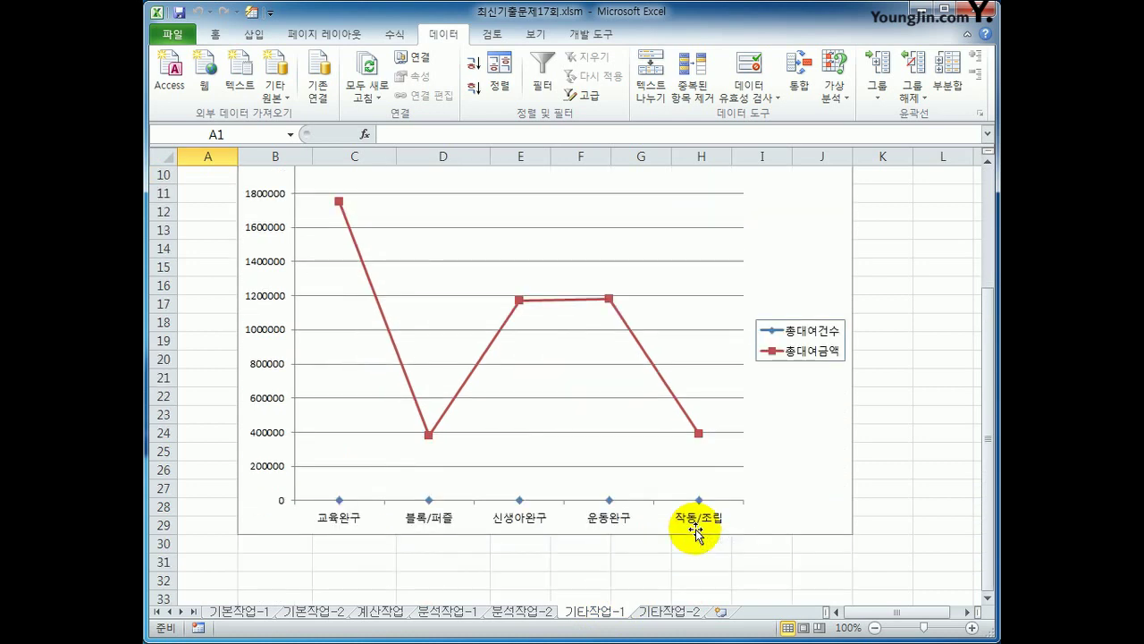
{"action": "left_click", "coordinate": [517, 499]}
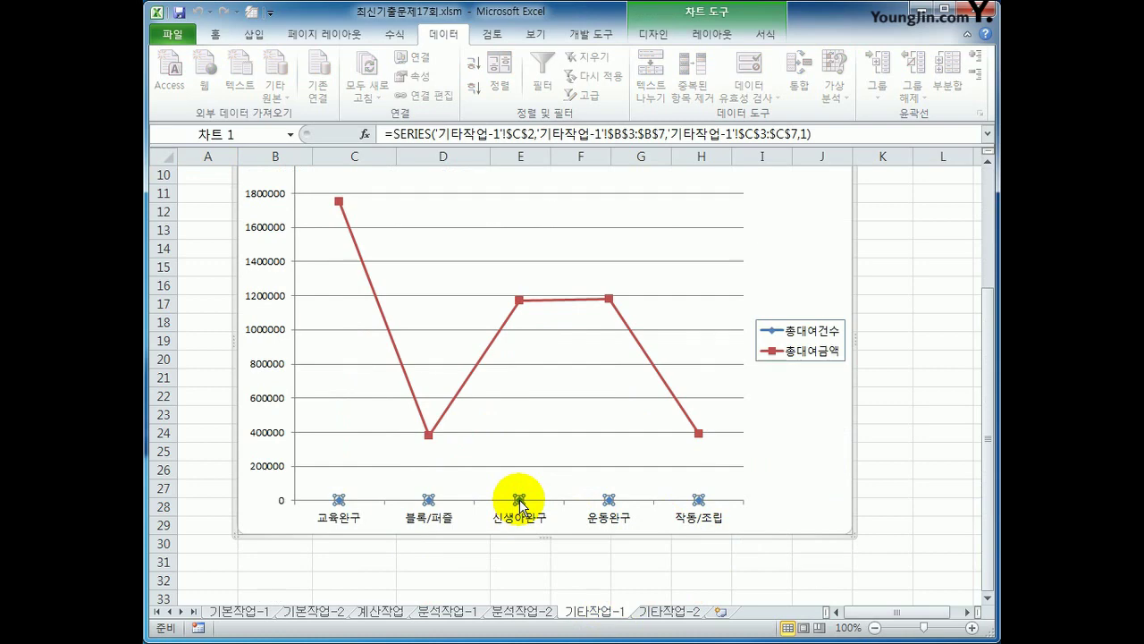
{"action": "right_click", "coordinate": [519, 505]}
{"action": "scroll", "coordinate": [903, 364], "scroll_direction": "down", "scroll_amount": 2}
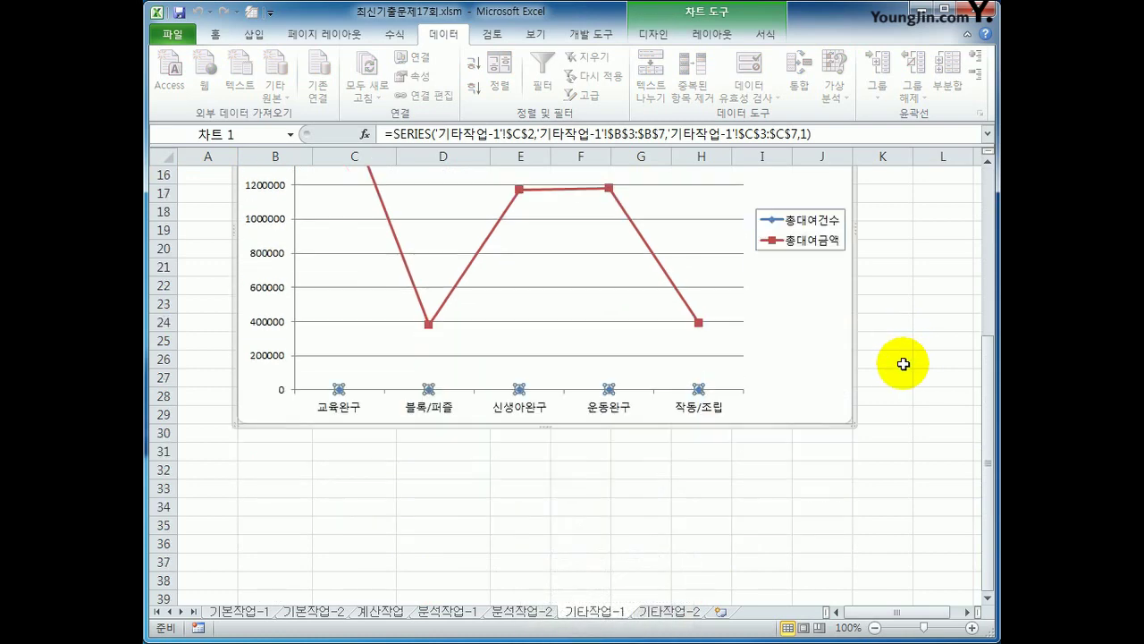
{"action": "scroll", "coordinate": [902, 363], "scroll_direction": "down", "scroll_amount": 1}
{"action": "right_click", "coordinate": [518, 333]}
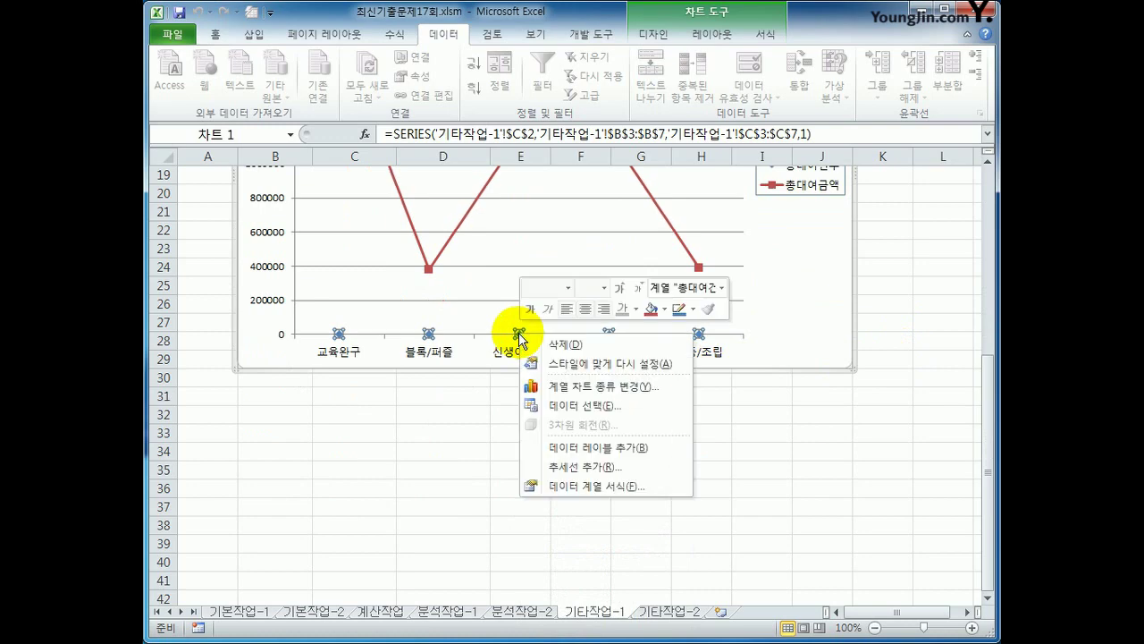
{"action": "left_click", "coordinate": [622, 485]}
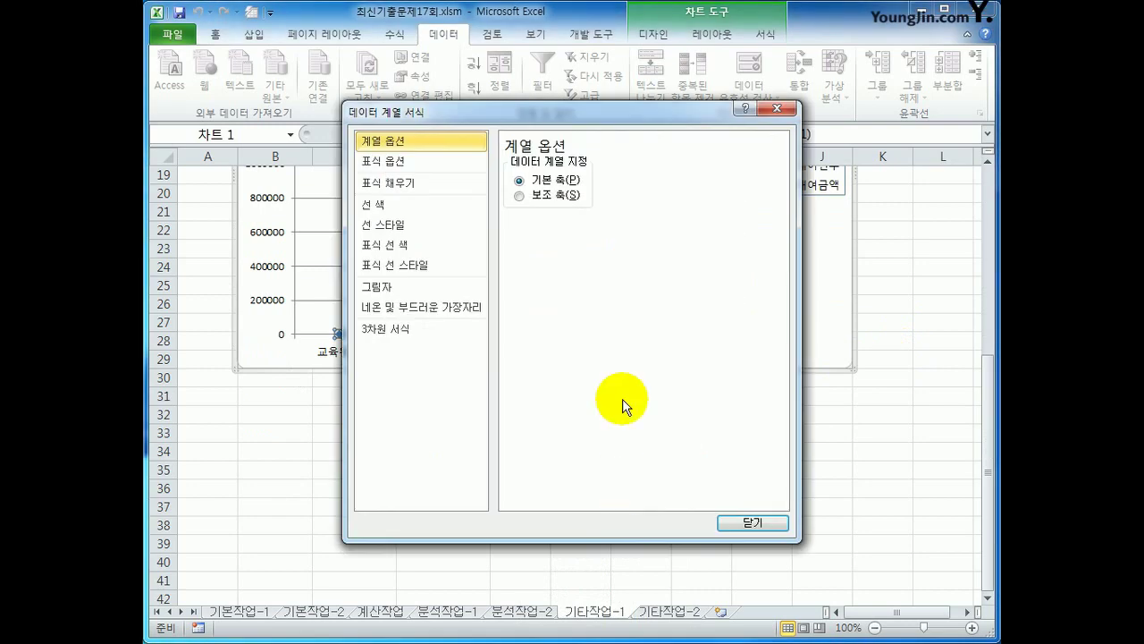
{"action": "left_click", "coordinate": [546, 195]}
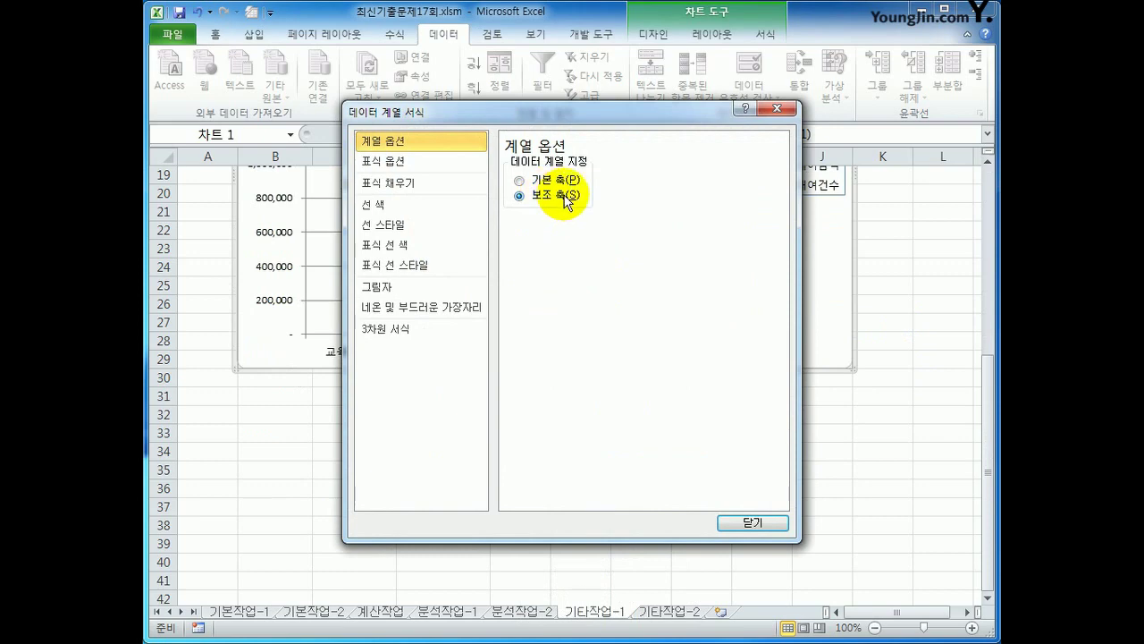
{"action": "left_click", "coordinate": [741, 527]}
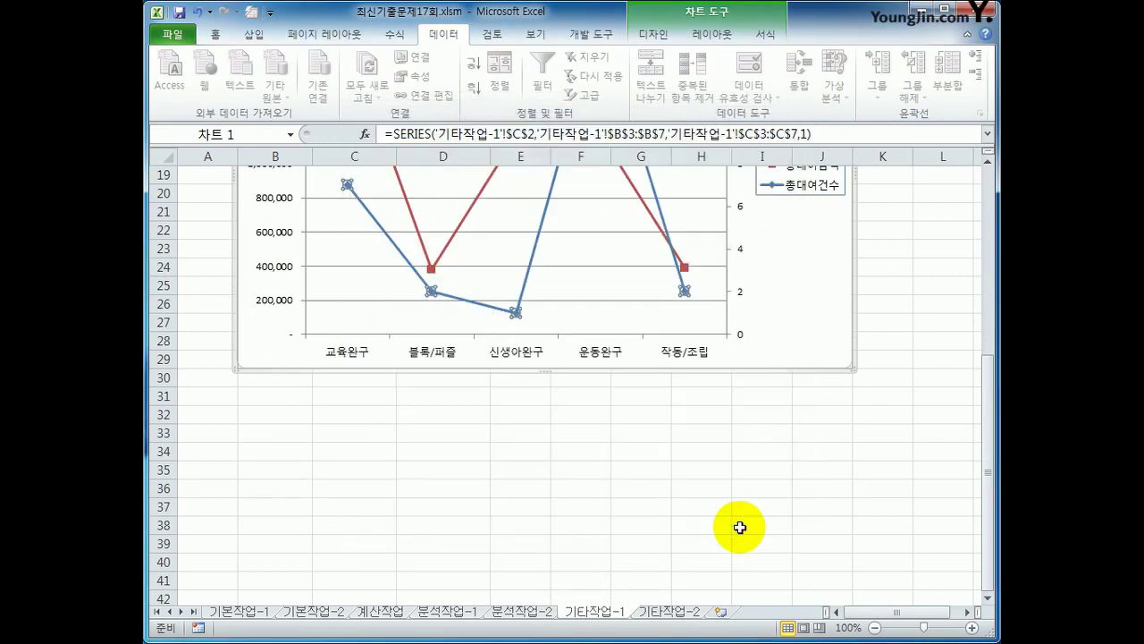
- Change the chart type of the 총대여건수 series to clustered column (세로 막대형)
{"action": "scroll", "coordinate": [738, 526], "scroll_direction": "up", "scroll_amount": 2}
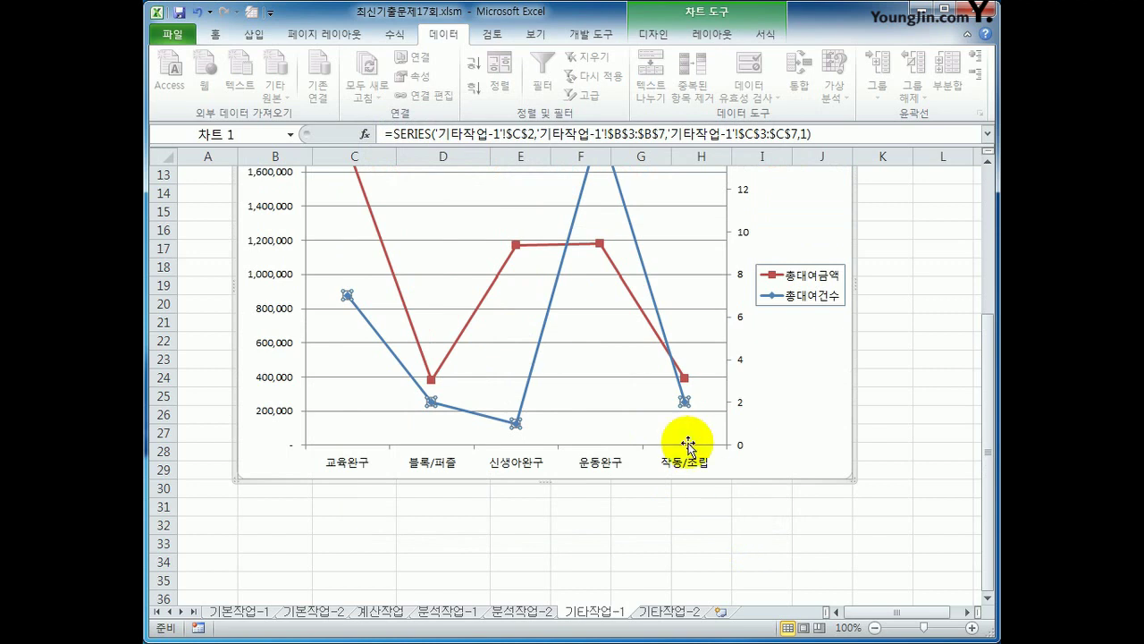
{"action": "right_click", "coordinate": [517, 427]}
{"action": "left_click", "coordinate": [625, 481]}
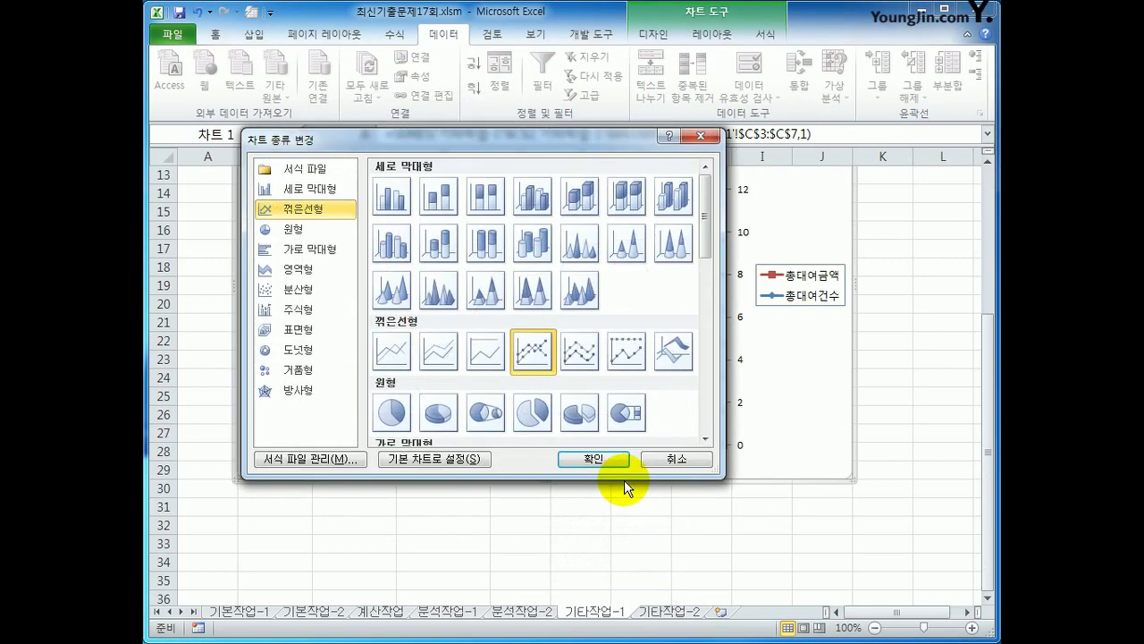
{"action": "left_click", "coordinate": [392, 212]}
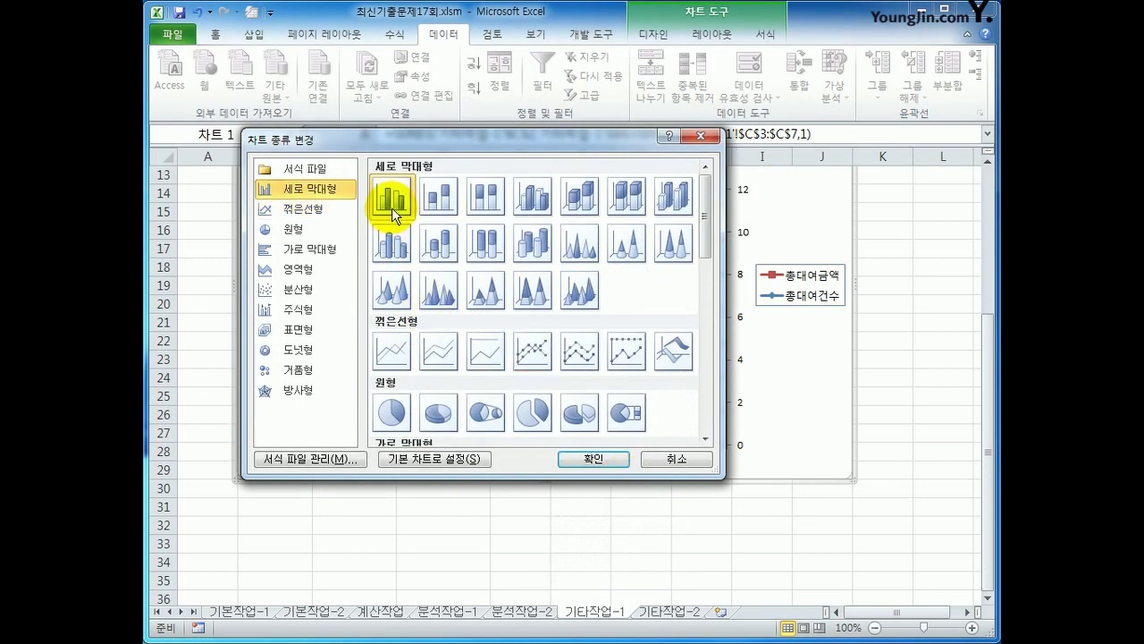
{"action": "left_click", "coordinate": [595, 460]}
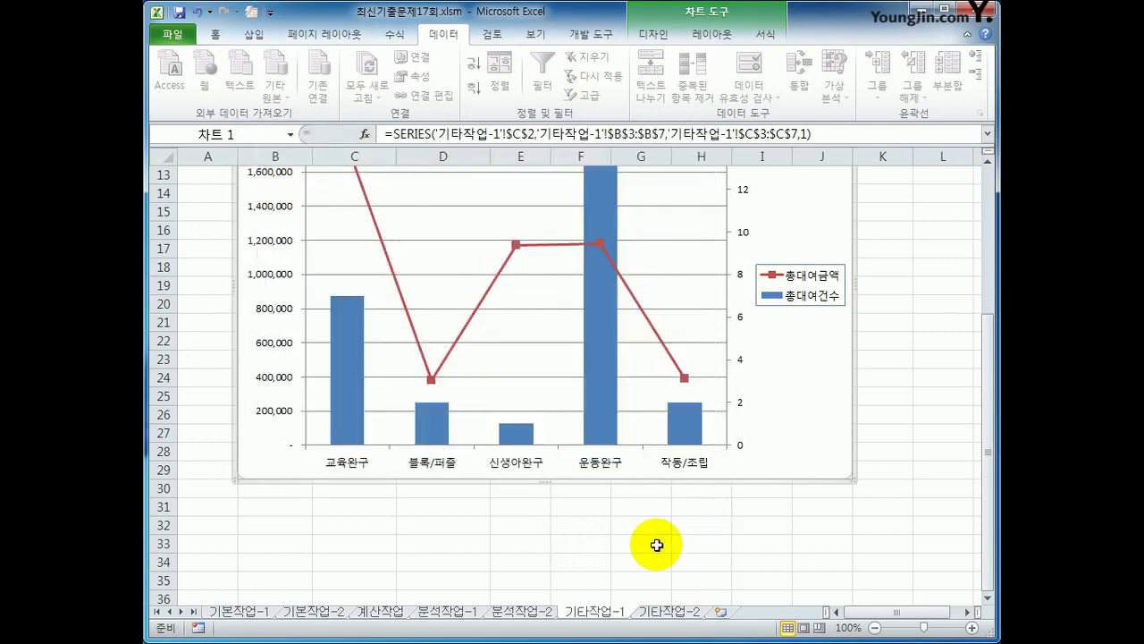
- Set the display unit of the chart's primary vertical axis to 10000, with the unit label shown on the chart
{"action": "scroll", "coordinate": [409, 409], "scroll_direction": "up", "scroll_amount": 1}
{"action": "left_click", "coordinate": [275, 235]}
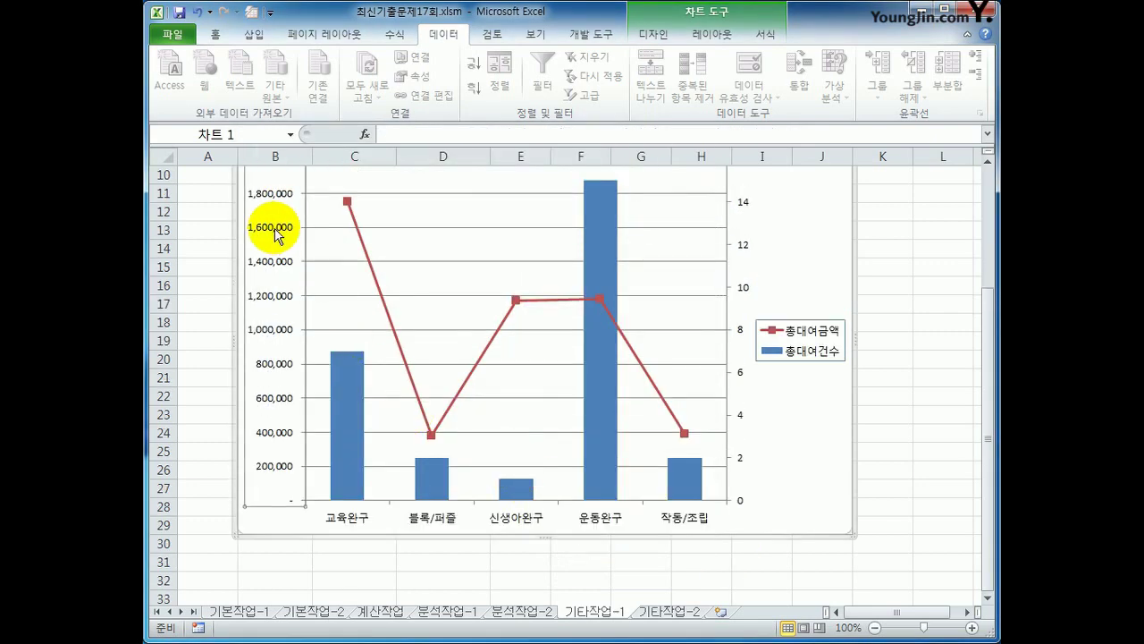
{"action": "right_click", "coordinate": [276, 234]}
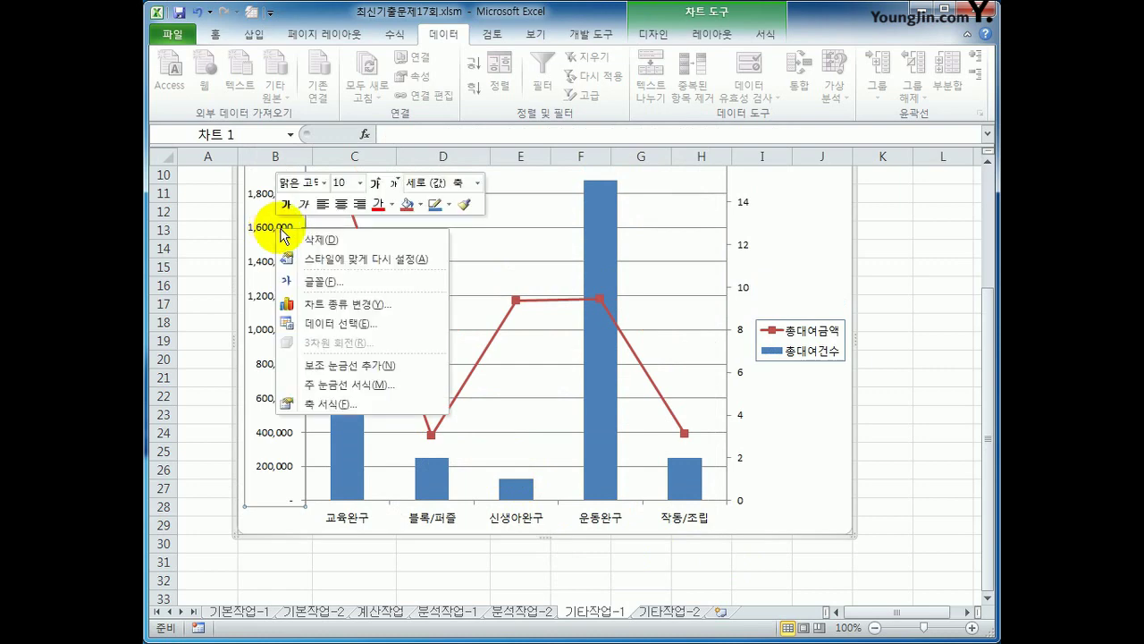
{"action": "left_click", "coordinate": [338, 402]}
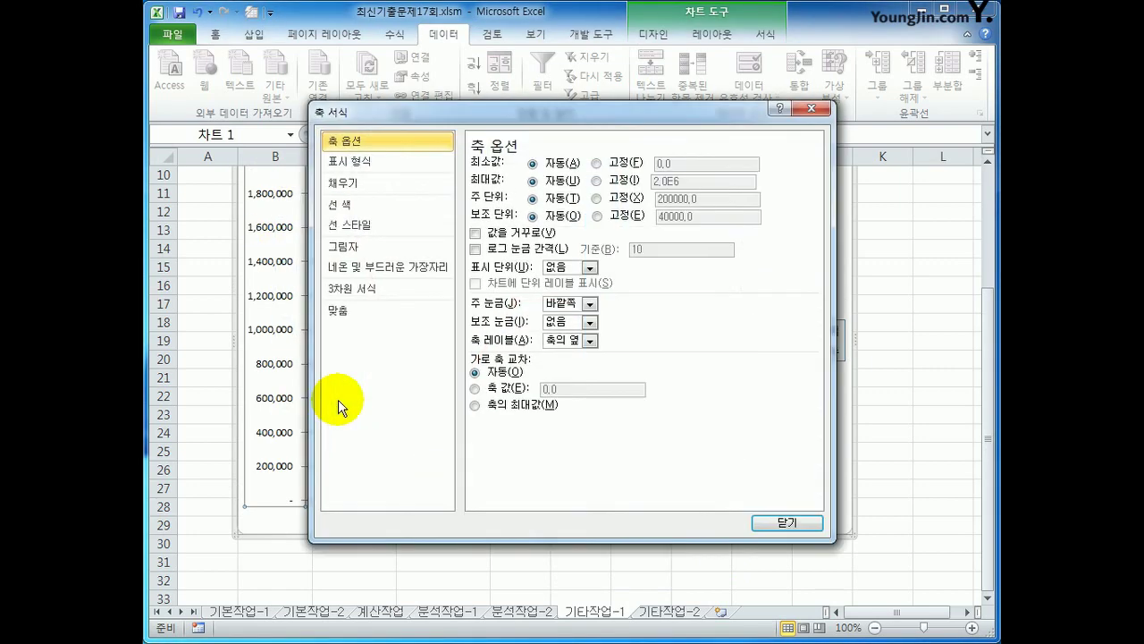
{"action": "left_click", "coordinate": [589, 267]}
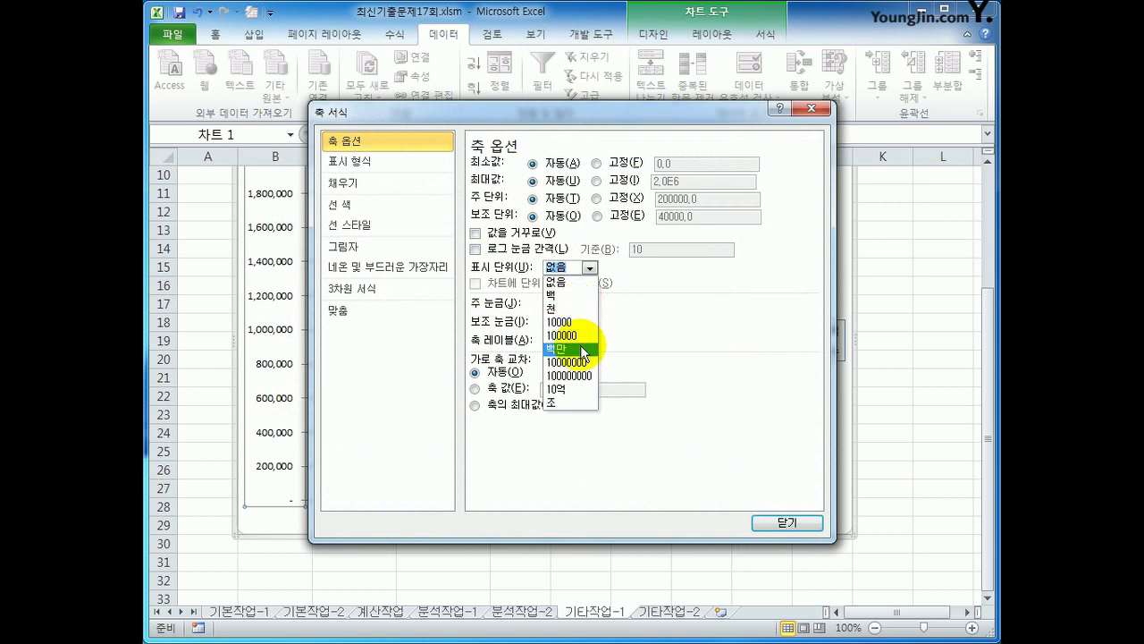
{"action": "left_click", "coordinate": [572, 322]}
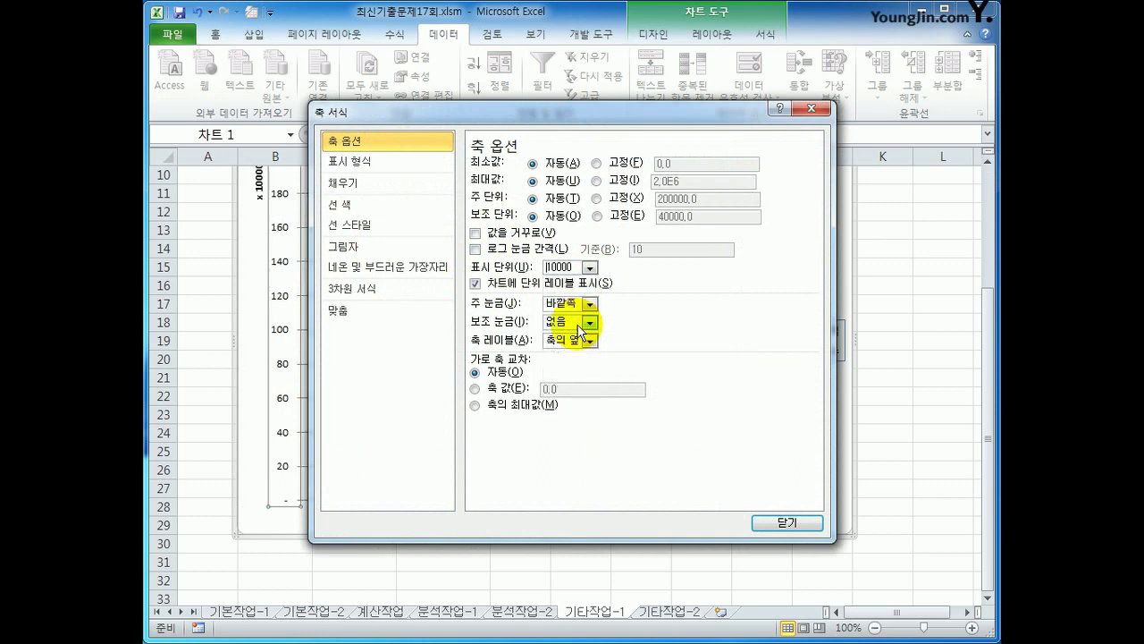
{"action": "left_click", "coordinate": [792, 523]}
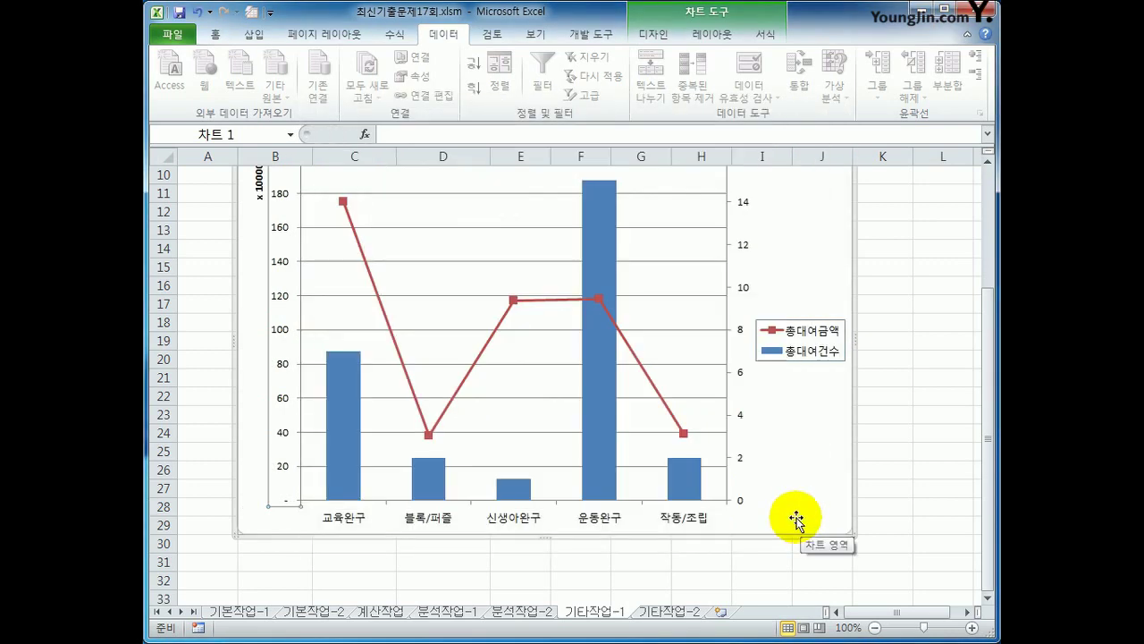
- Replace the text of the primary vertical axis's display unit label with 만
{"action": "scroll", "coordinate": [759, 500], "scroll_direction": "up", "scroll_amount": 1}
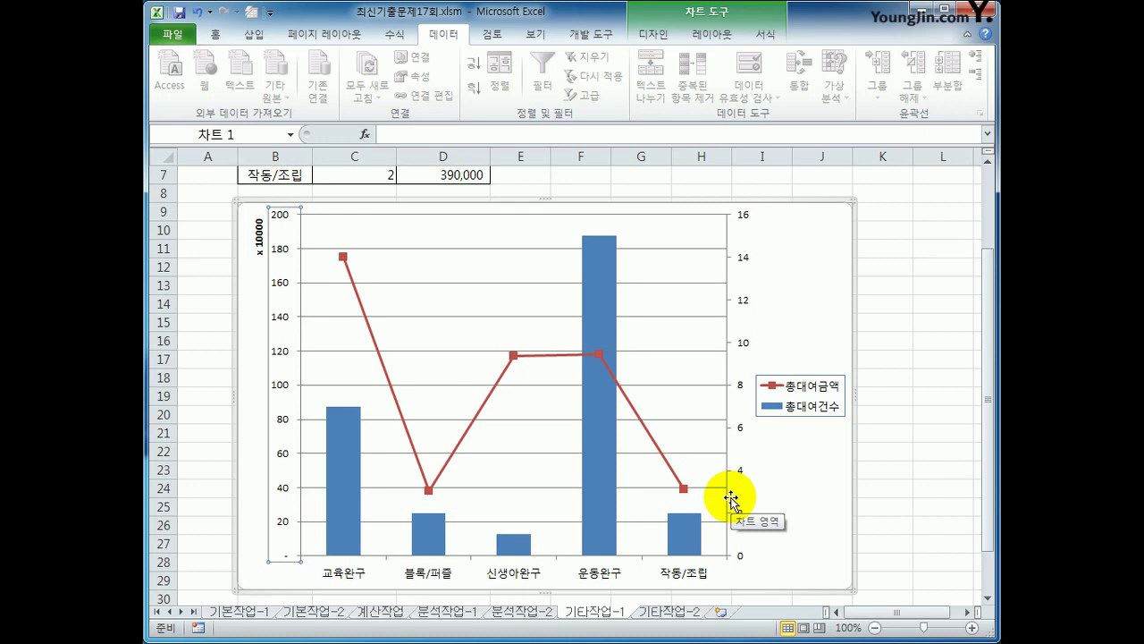
{"action": "left_click", "coordinate": [258, 236]}
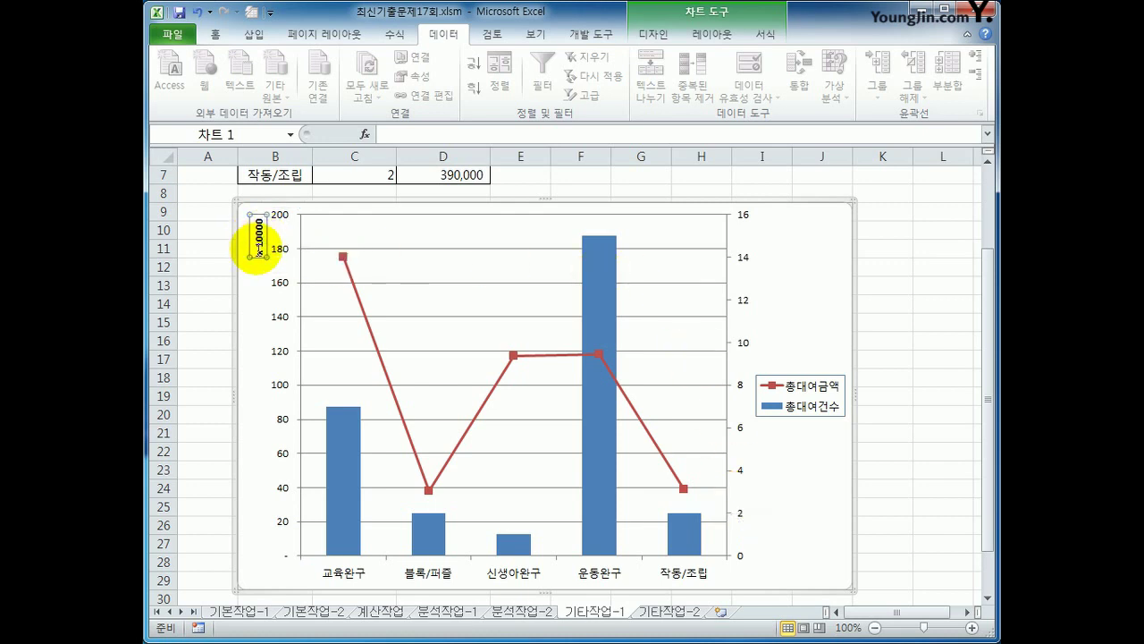
{"action": "double_click", "coordinate": [259, 225]}
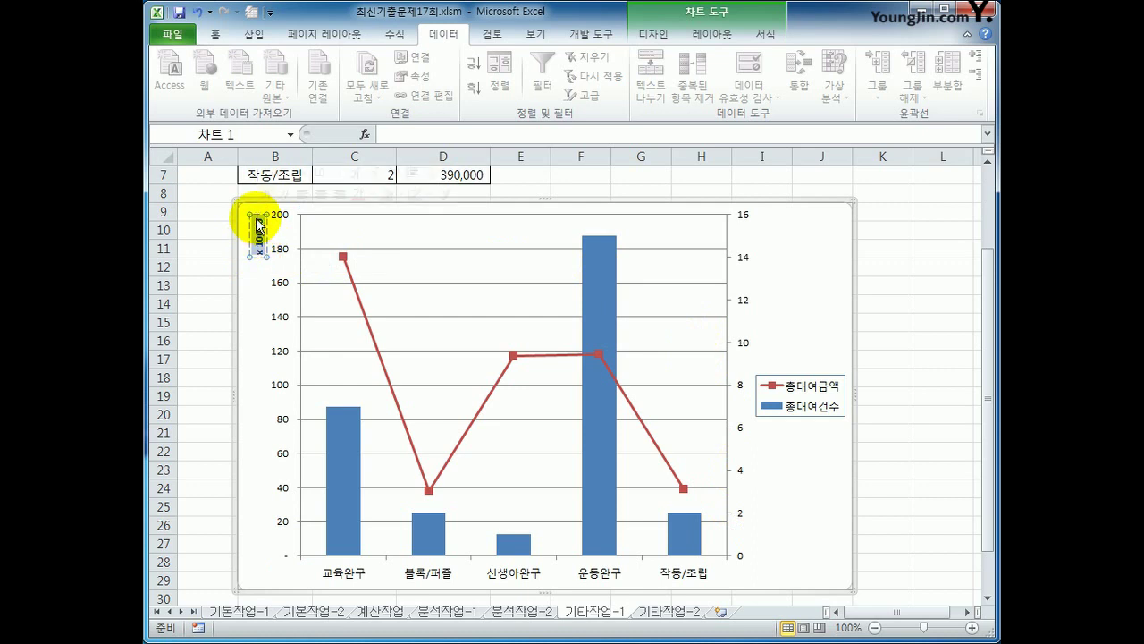
{"action": "key", "text": "Delete"}
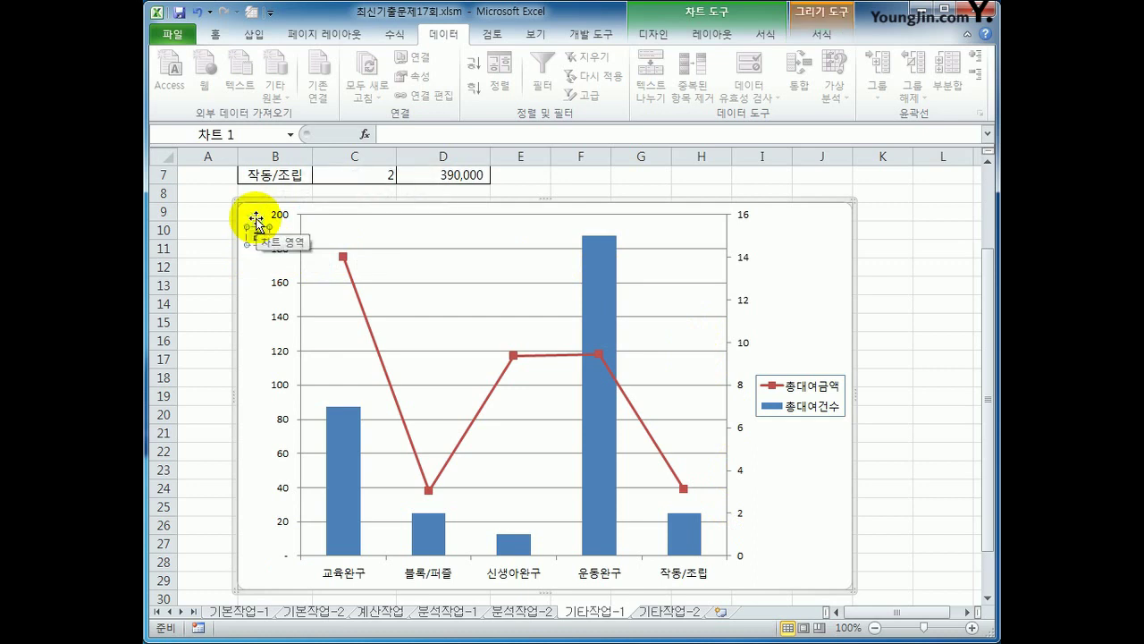
{"action": "key", "text": "Delete"}
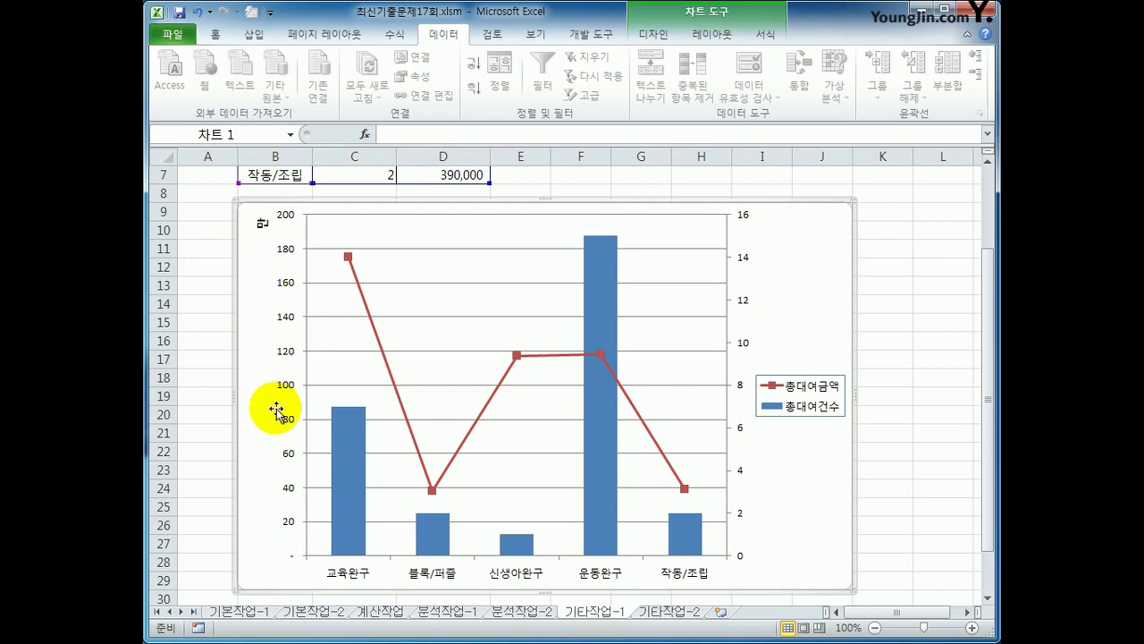
- Set the text direction of the 만 display unit label to horizontal (가로)
{"action": "left_click", "coordinate": [260, 224]}
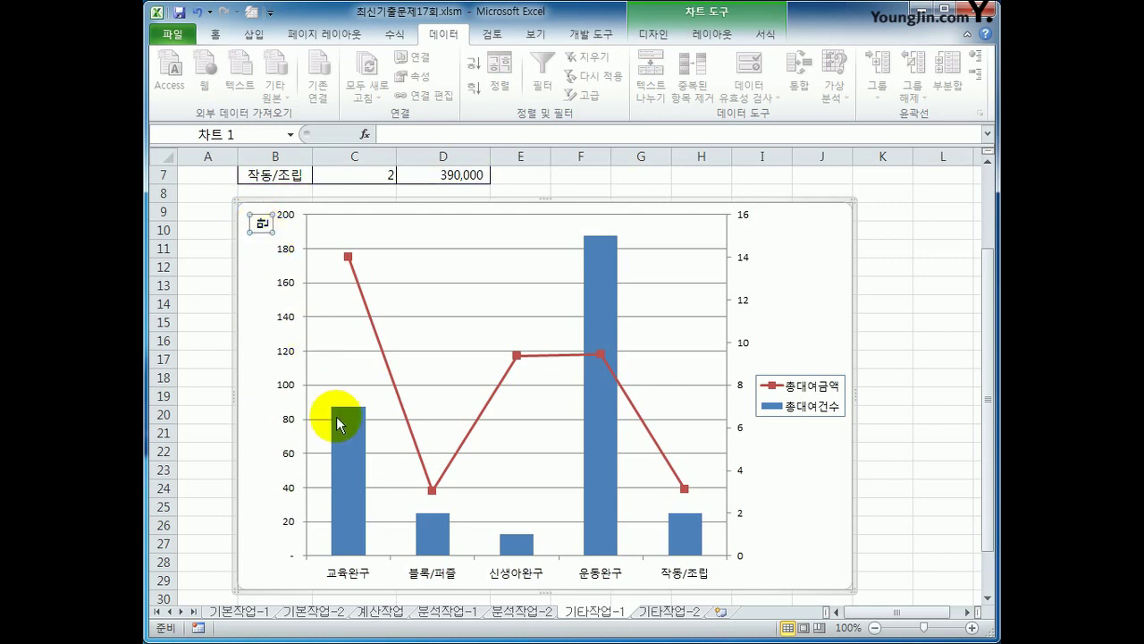
{"action": "right_click", "coordinate": [259, 225]}
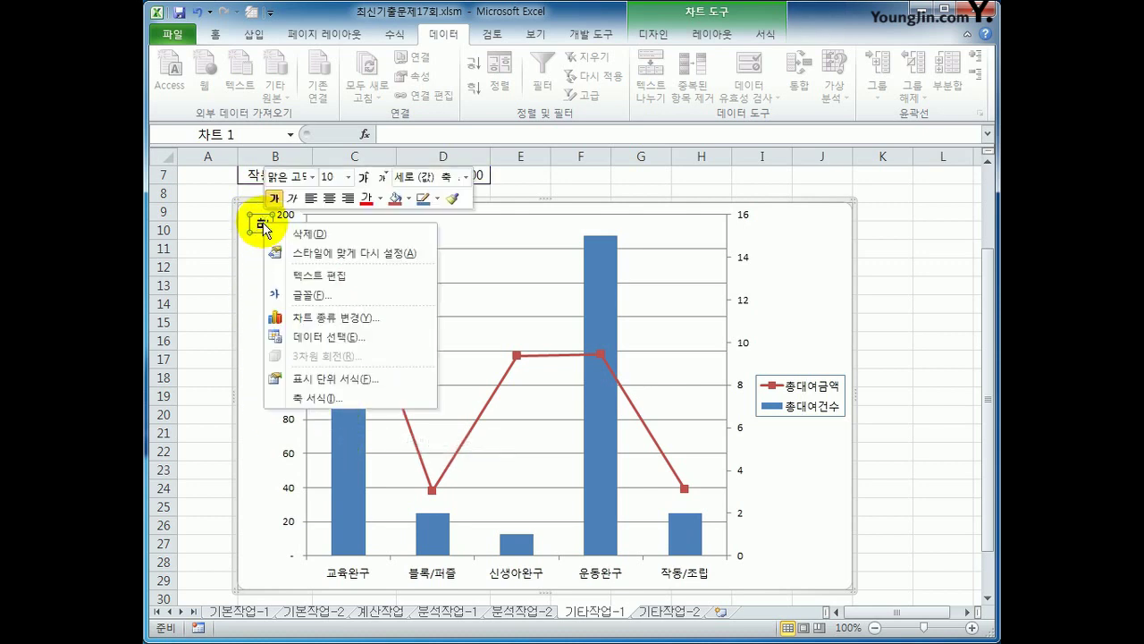
{"action": "left_click", "coordinate": [343, 381]}
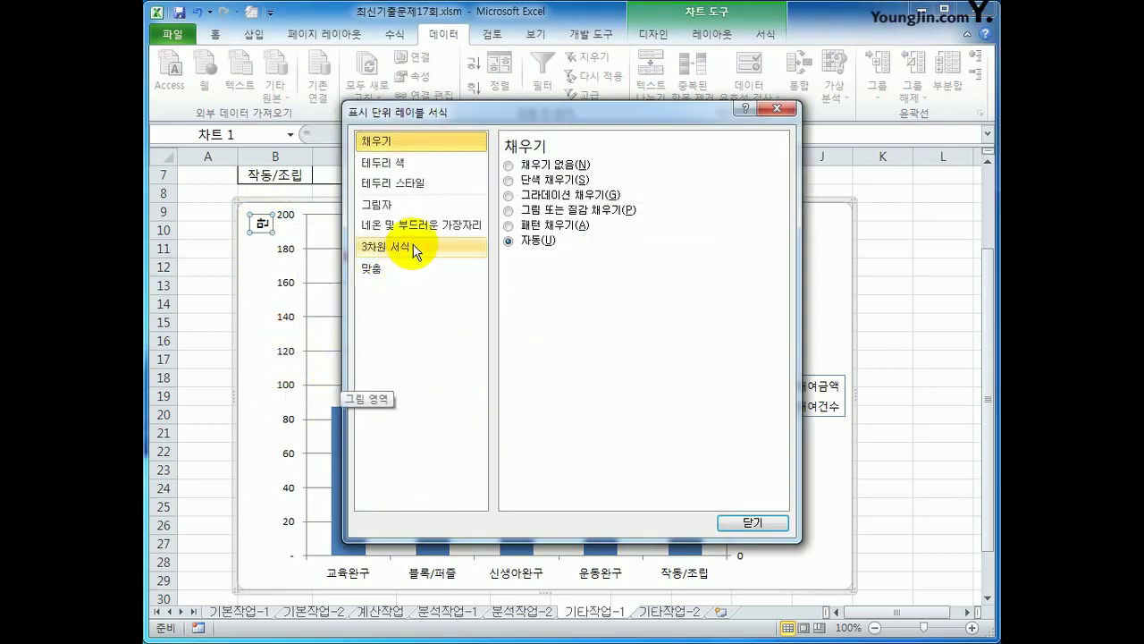
{"action": "left_click", "coordinate": [402, 271]}
{"action": "left_click", "coordinate": [671, 206]}
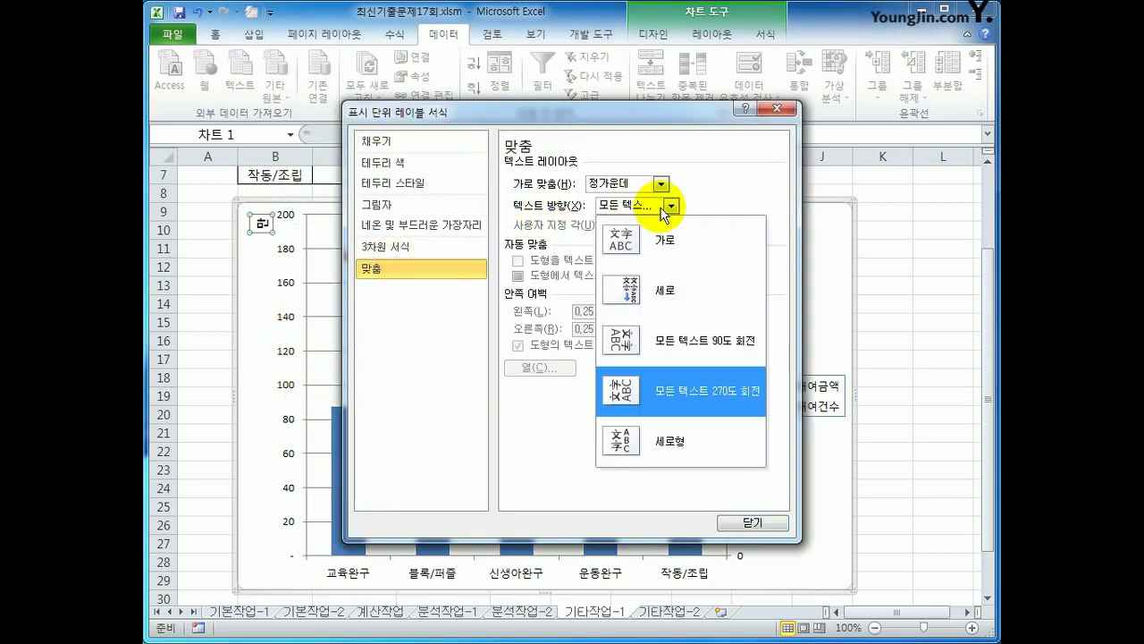
{"action": "left_click", "coordinate": [664, 241]}
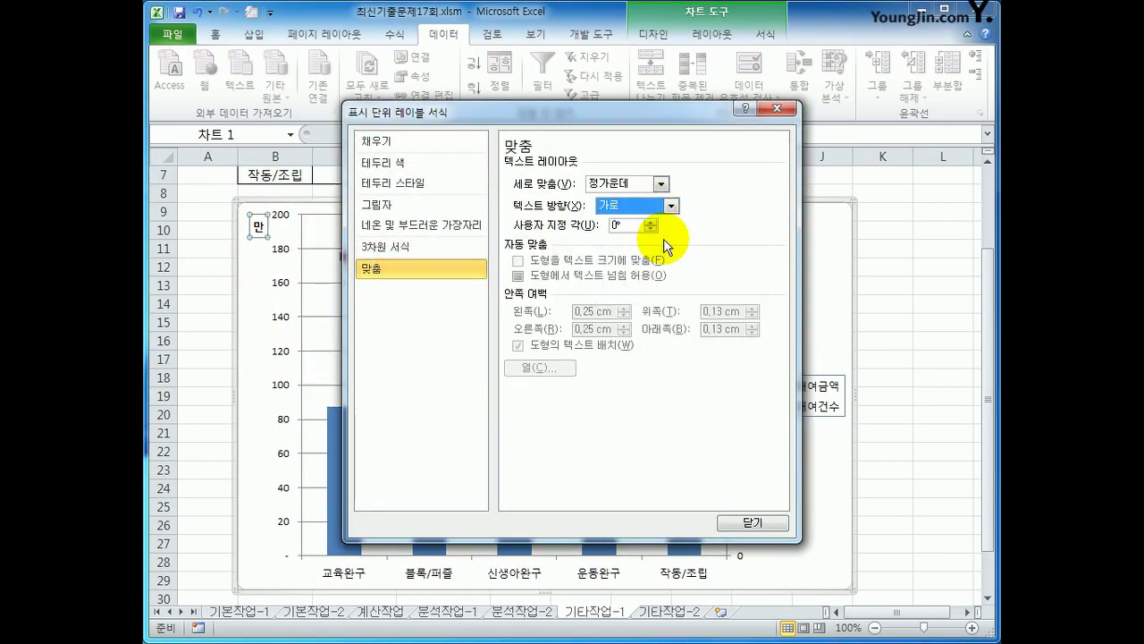
{"action": "left_click", "coordinate": [735, 521]}
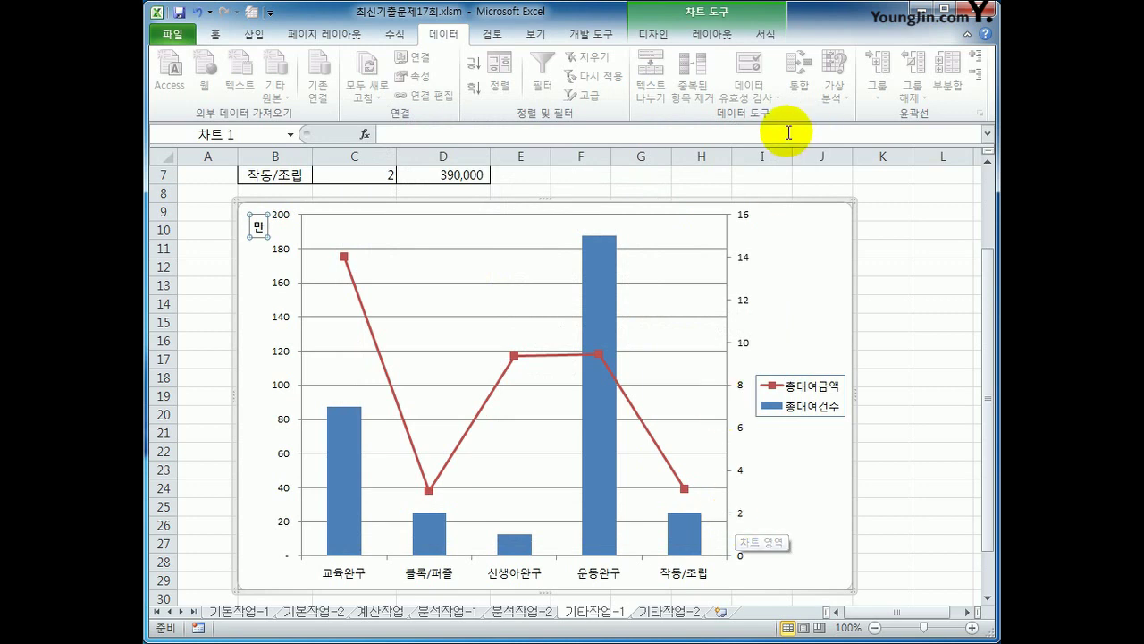
- Add a chart title above the chart with the text 장난감 분류별 매출 분석
{"action": "left_click", "coordinate": [706, 34]}
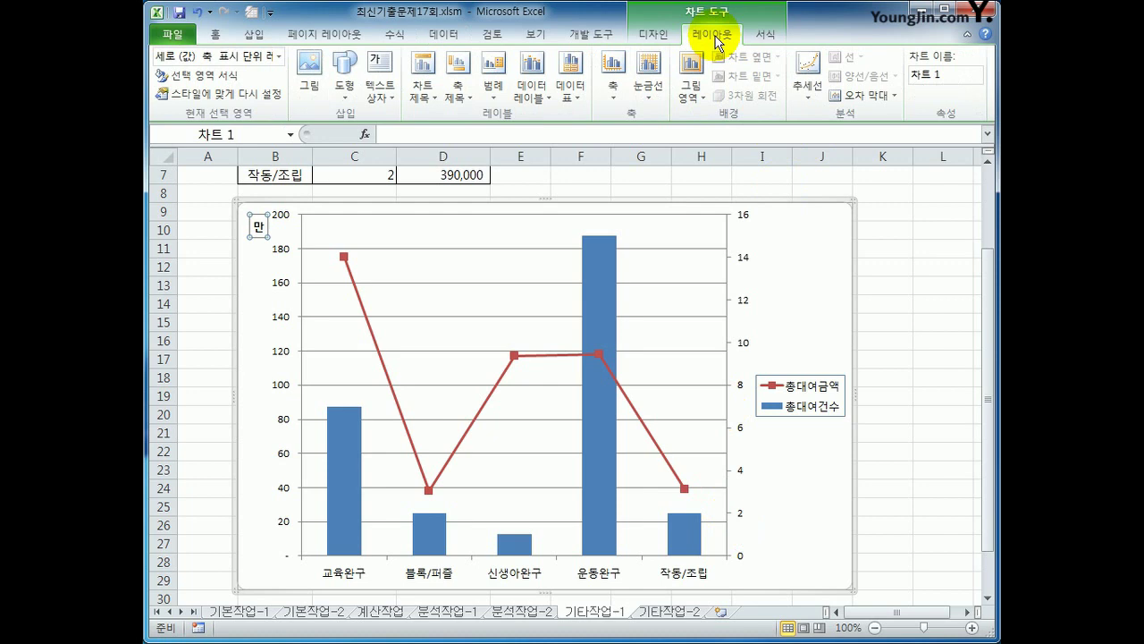
{"action": "left_click", "coordinate": [427, 89]}
{"action": "left_click", "coordinate": [429, 220]}
{"action": "left_click_drag", "start_coordinate": [506, 230], "coordinate": [583, 230]}
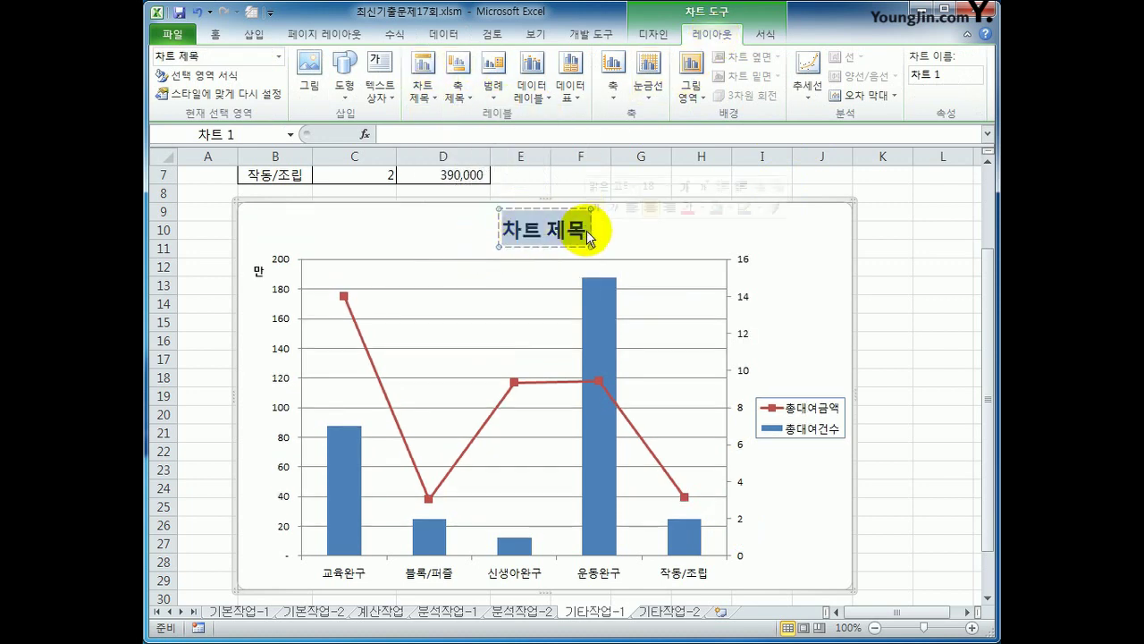
{"action": "type", "text": "장난감"}
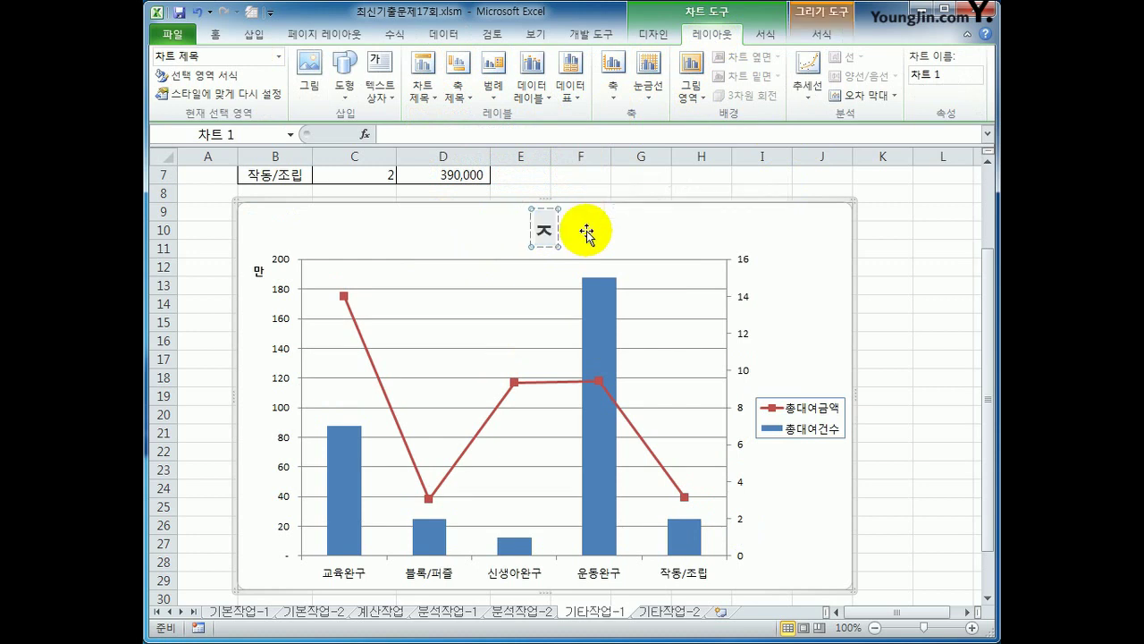
{"action": "type", "text": "분류"}
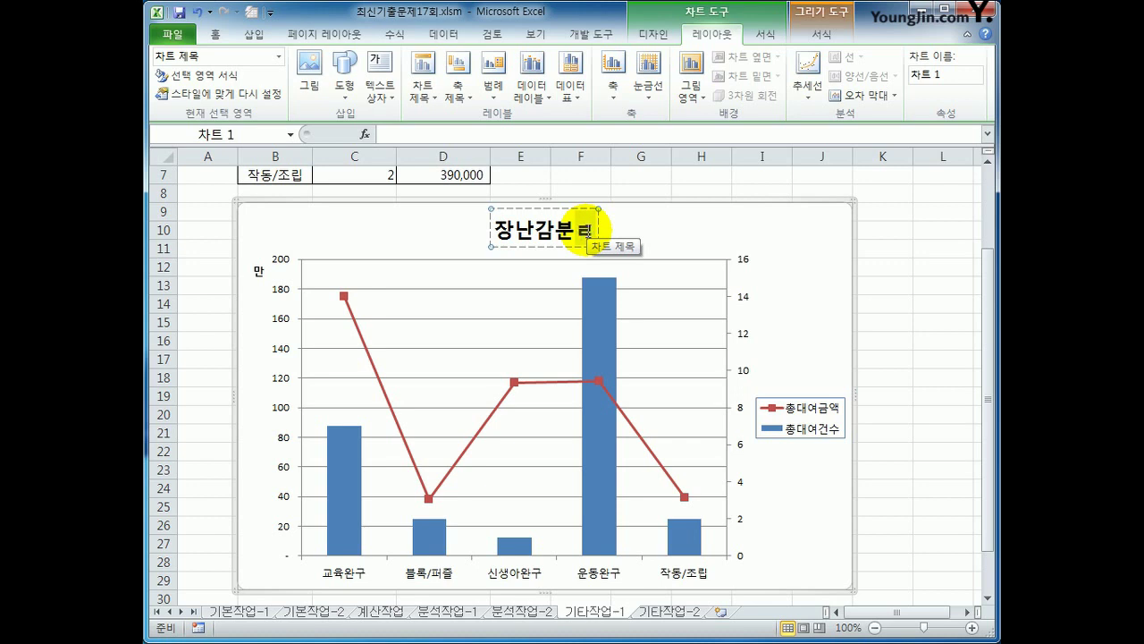
{"action": "key", "text": "BackSpace"}
{"action": "key", "text": "BackSpace"}
{"action": "type", "text": "분ㅂㅠ"}
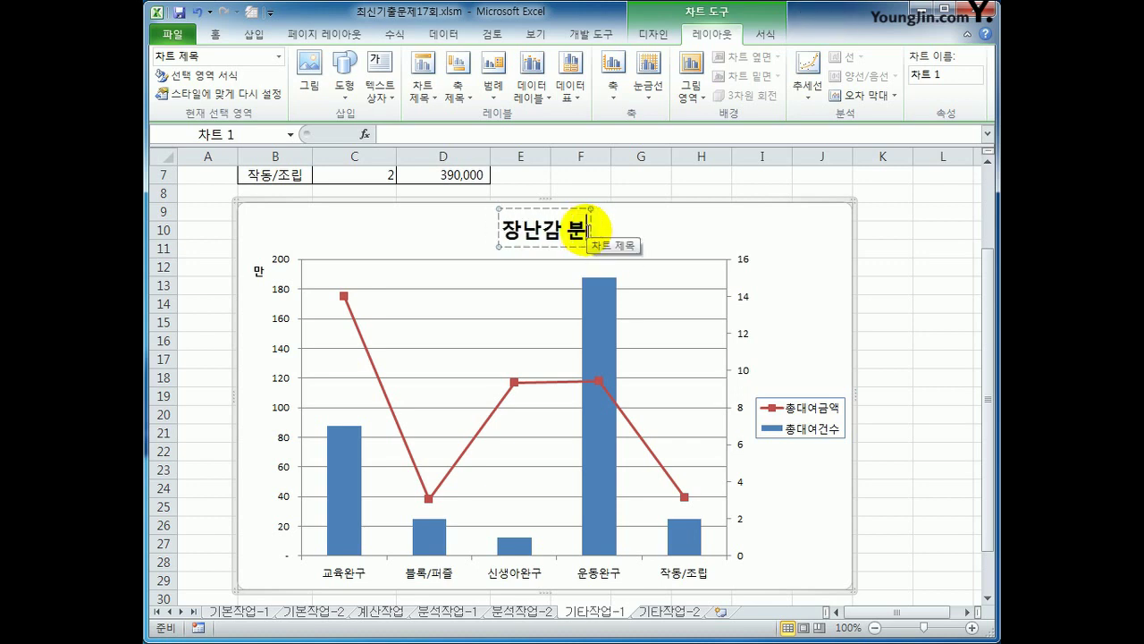
{"action": "type", "text": "별"}
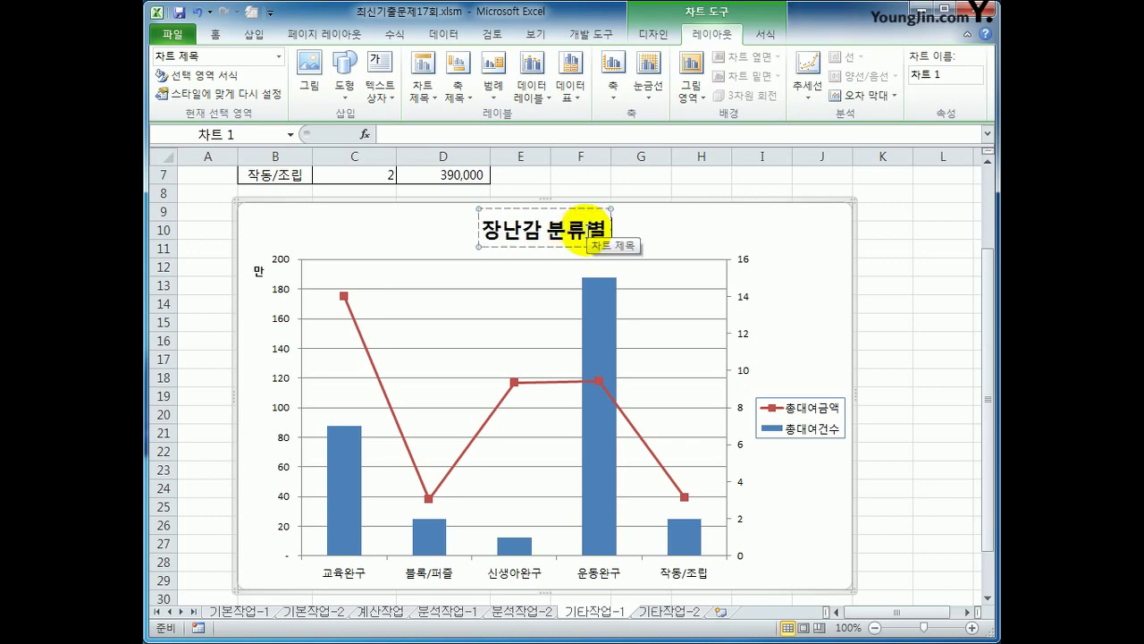
{"action": "type", "text": " 댕출 분석"}
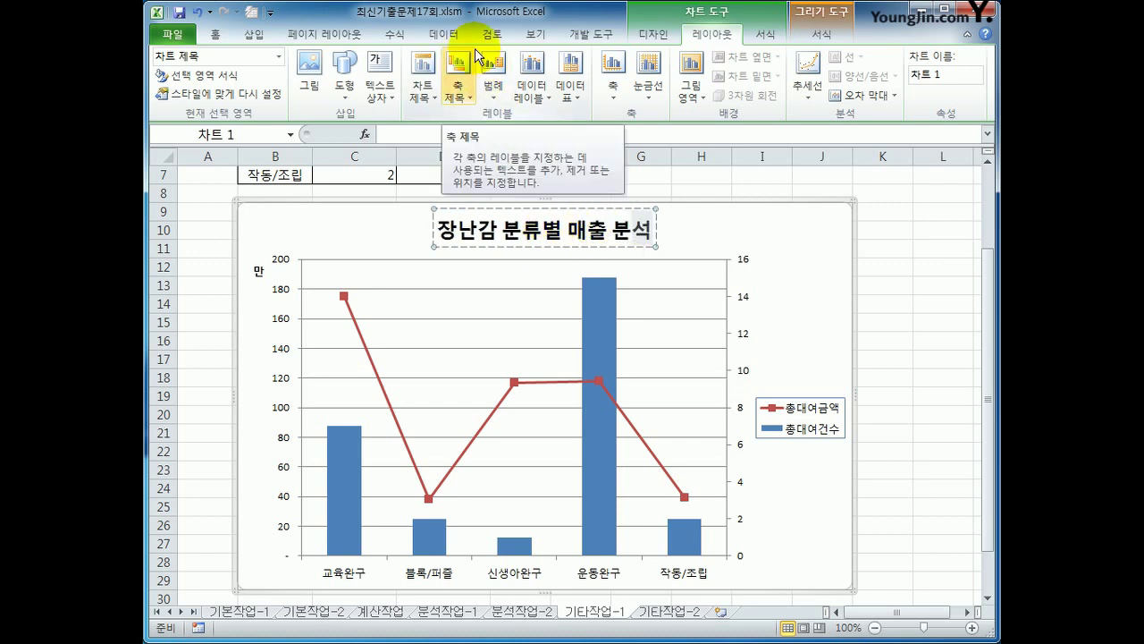
- Add a vertical-text title (세로 제목) to the secondary vertical axis with the text 대여건수
{"action": "left_click", "coordinate": [453, 99]}
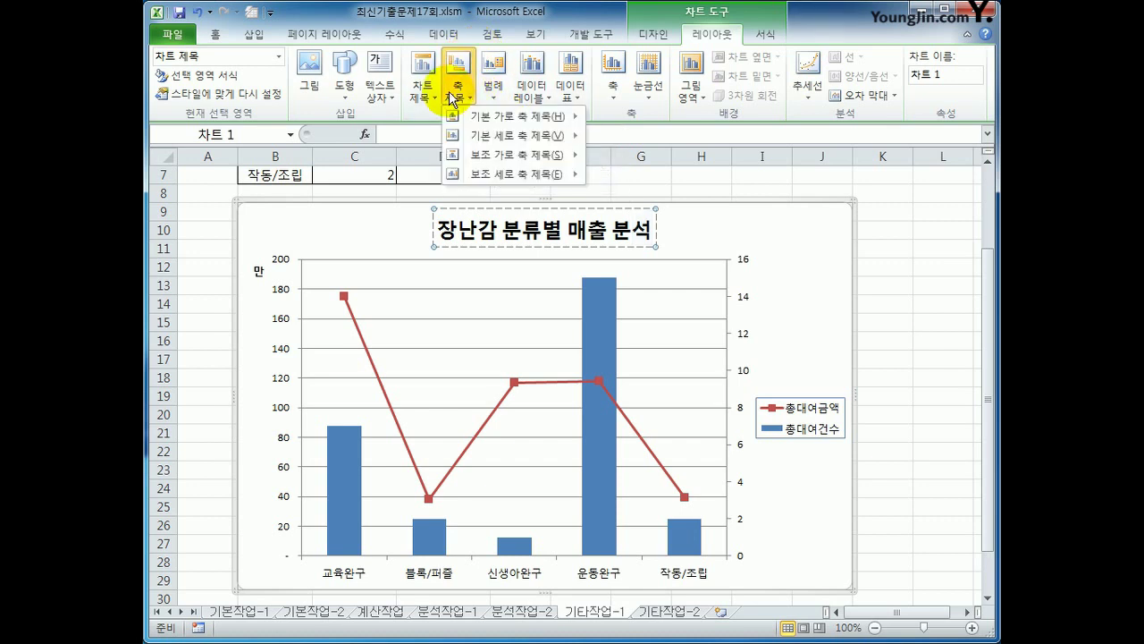
{"action": "mouse_move", "coordinate": [489, 171]}
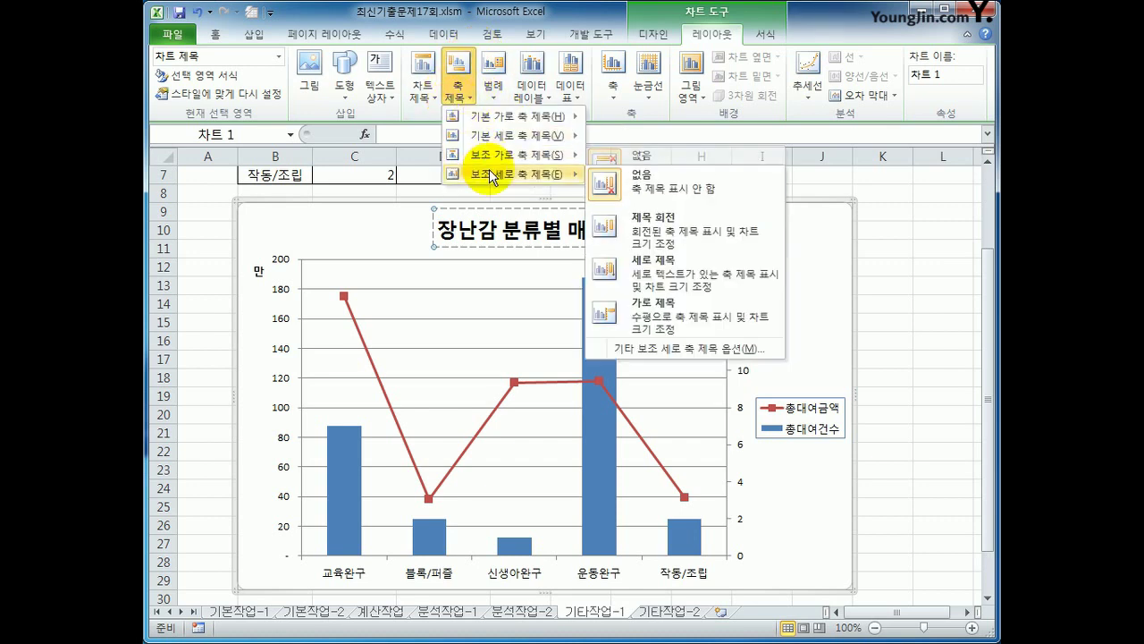
{"action": "left_click", "coordinate": [651, 268]}
{"action": "left_click_drag", "start_coordinate": [736, 382], "coordinate": [734, 452]}
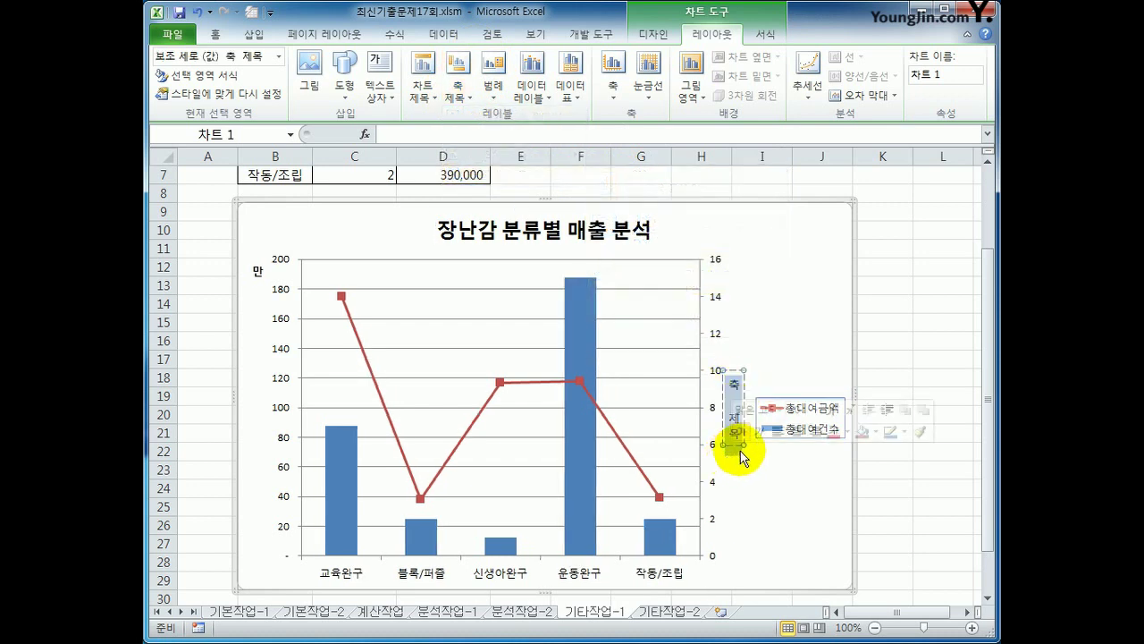
{"action": "type", "text": "대여"}
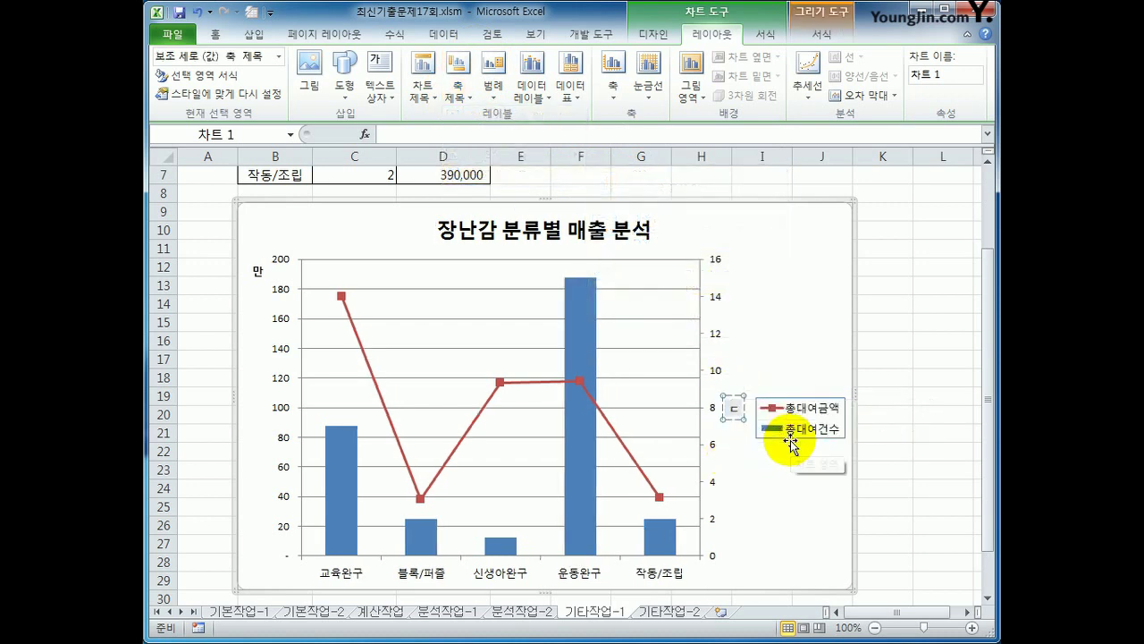
{"action": "type", "text": "건"}
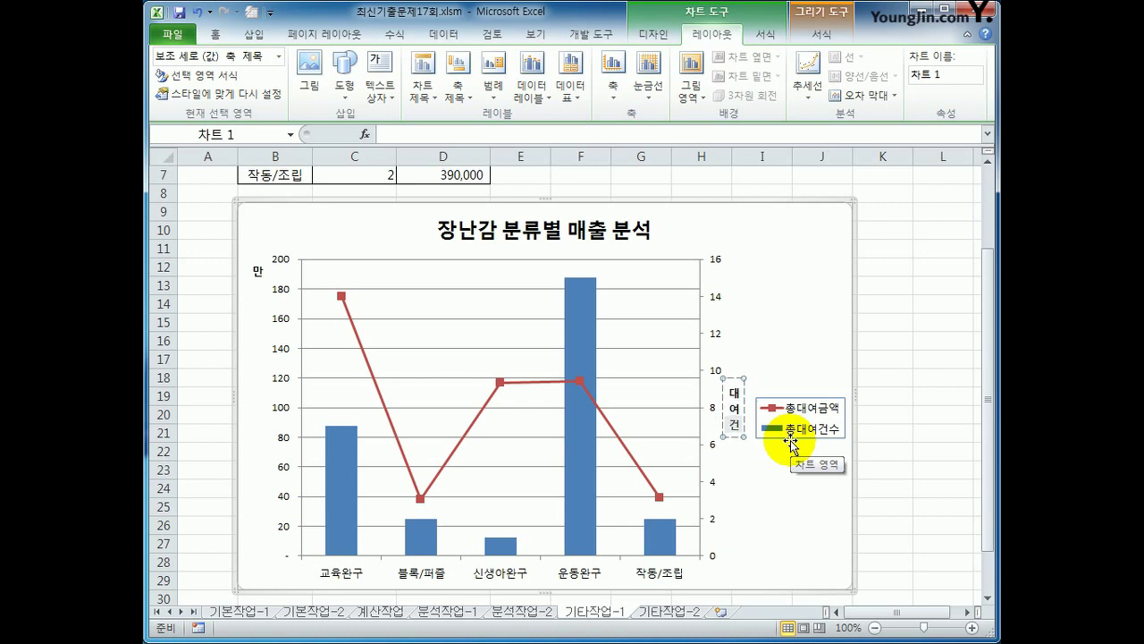
{"action": "type", "text": "수"}
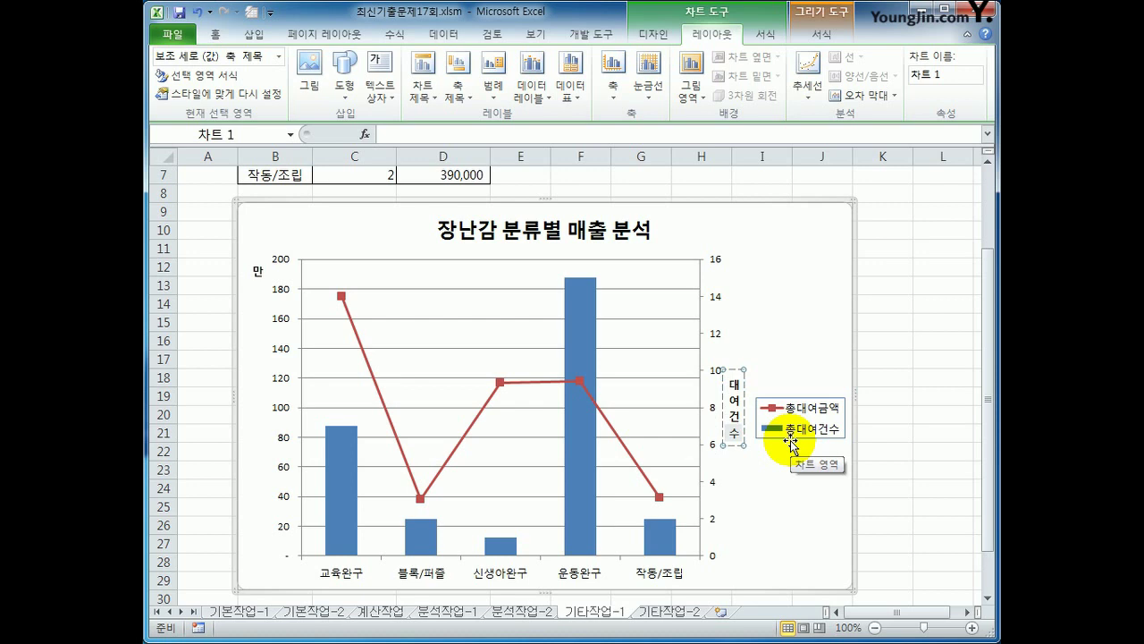
- Place the chart legend below the plot area (아래쪽에 범례 표시)
{"action": "left_click", "coordinate": [493, 76]}
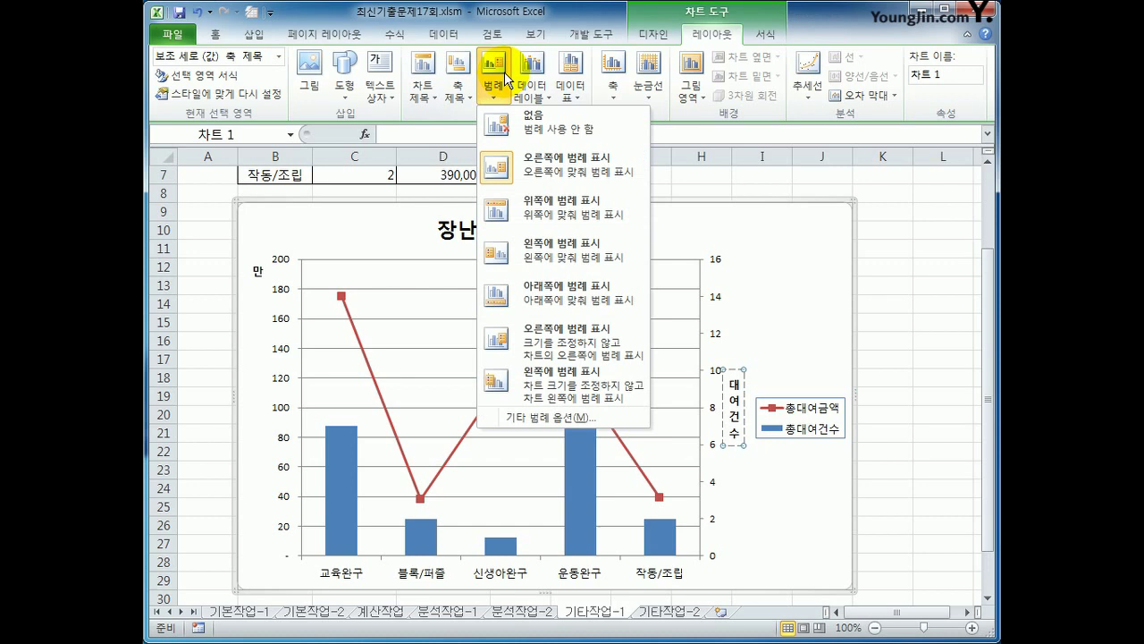
{"action": "left_click", "coordinate": [547, 297]}
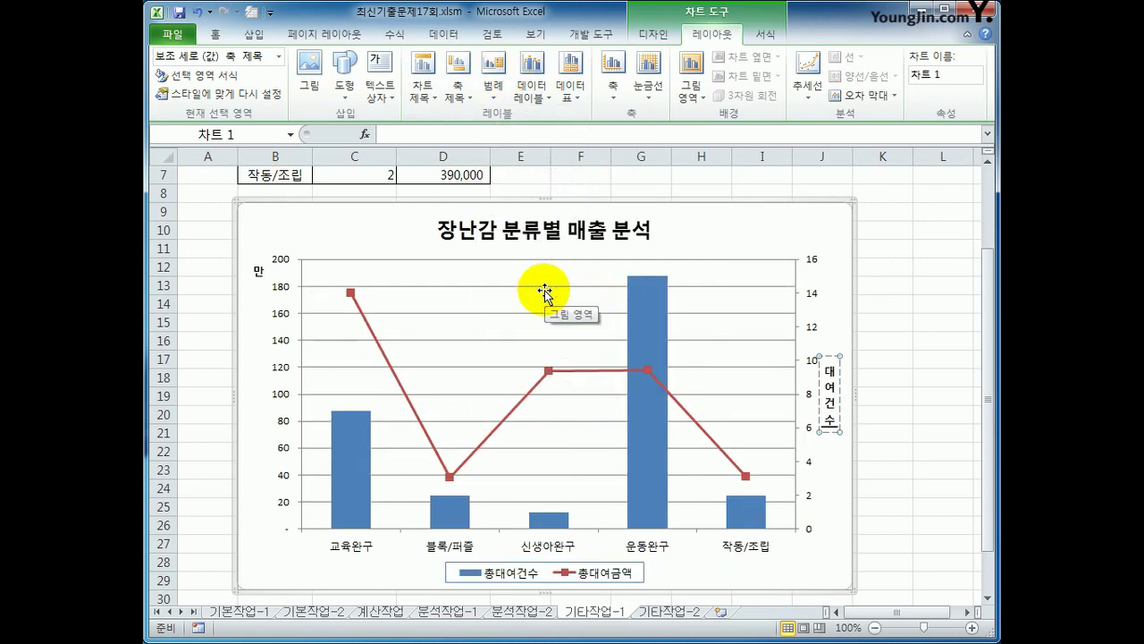